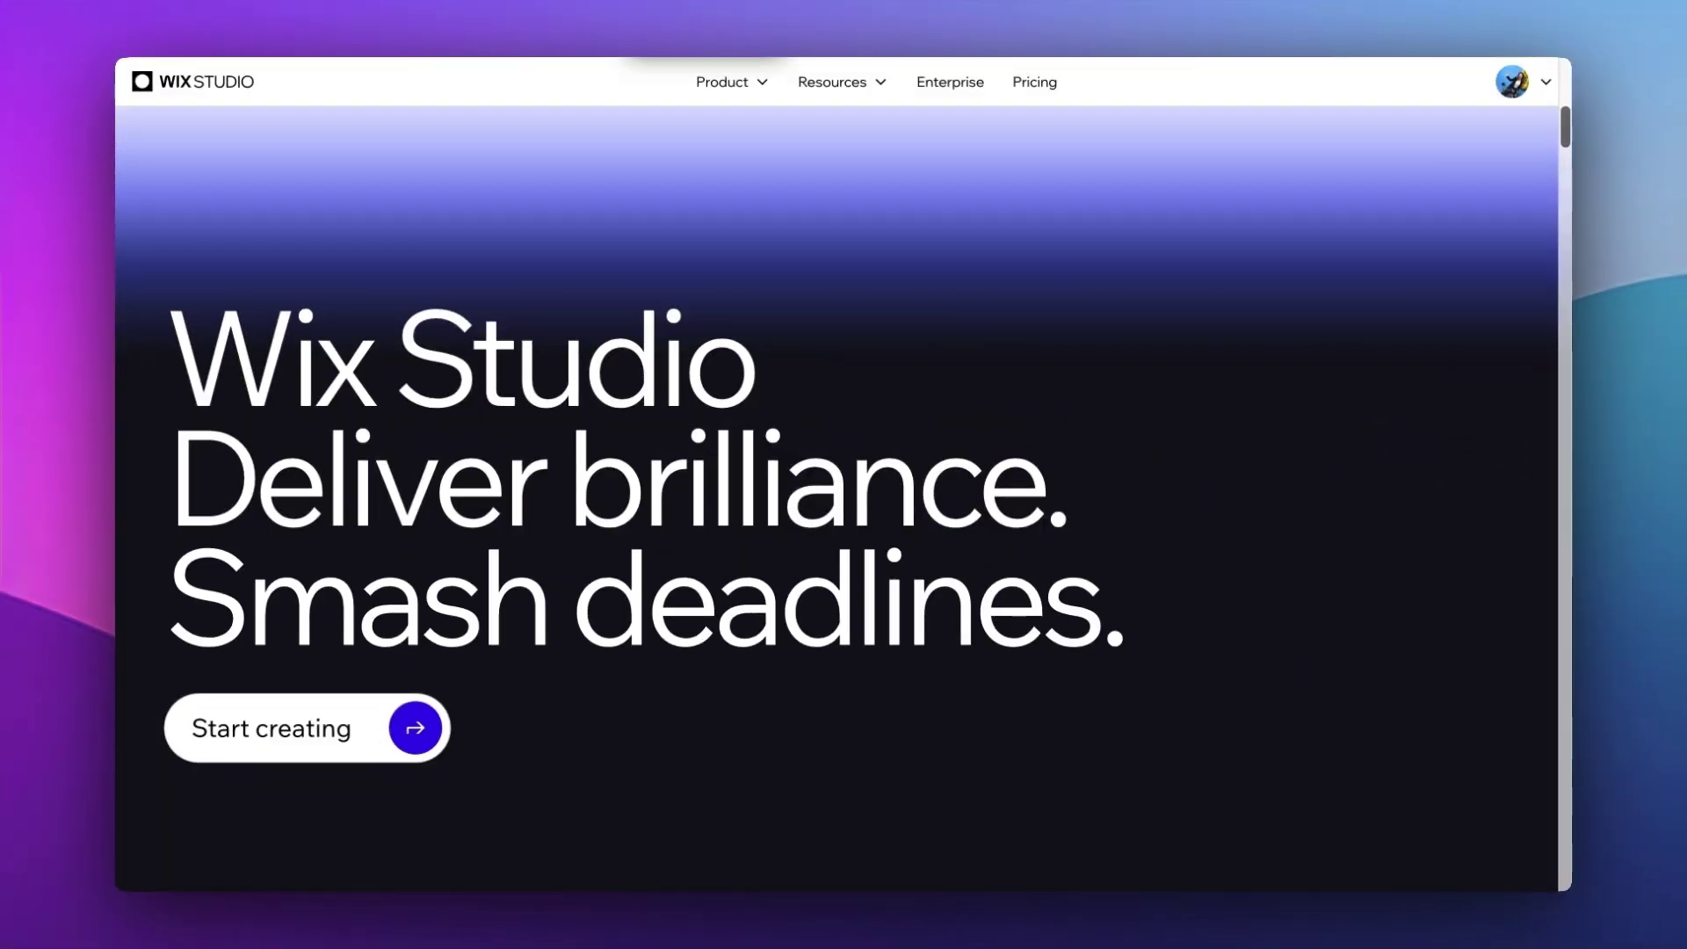
Scroll the Wix Studio homepage past its features to 'Native business solutions, fit for every project'.
scroll(843, 668, down, 5)
scroll(843, 615, down, 3)
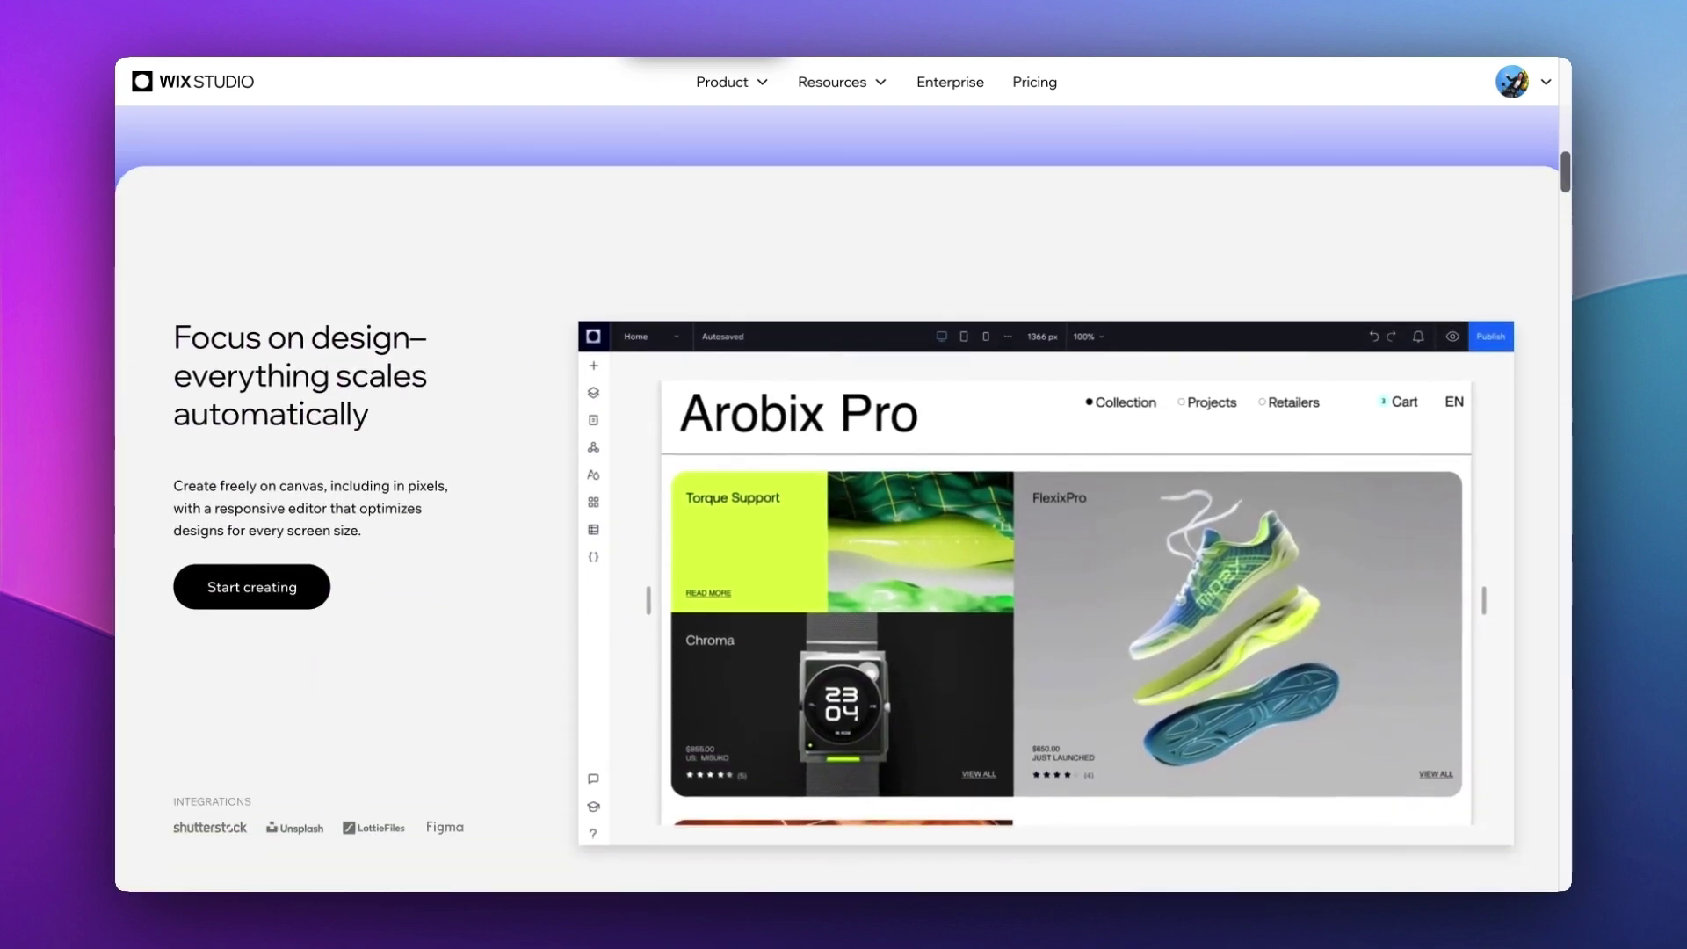
scroll(844, 491, down, 6)
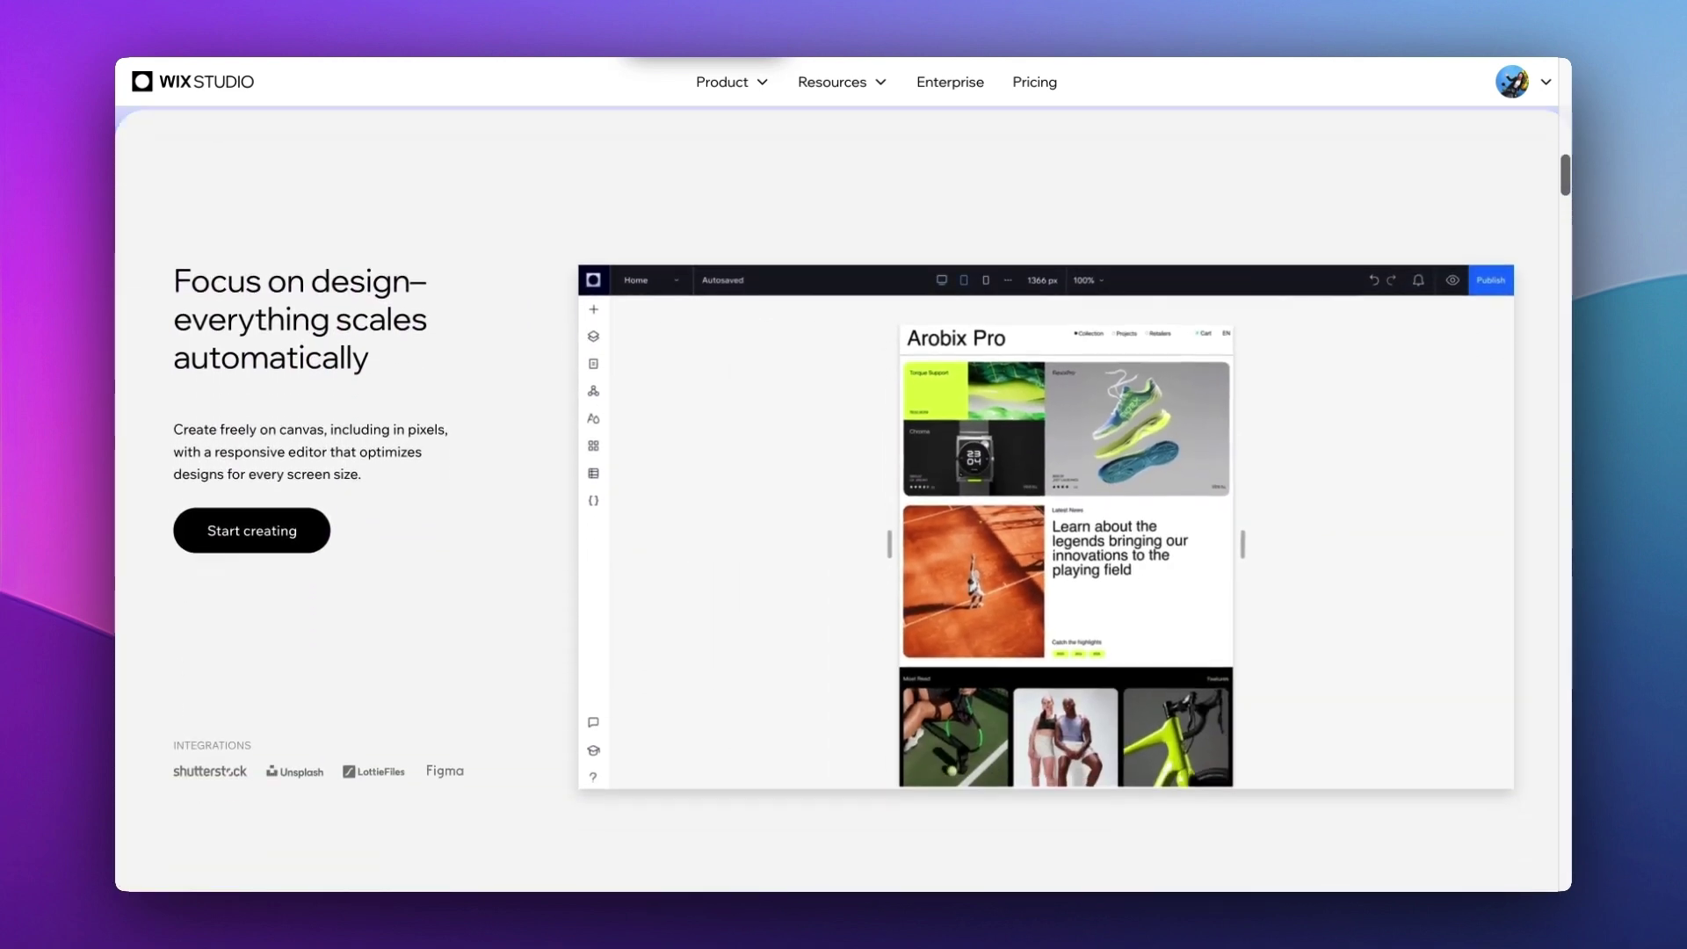
scroll(843, 492, down, 4)
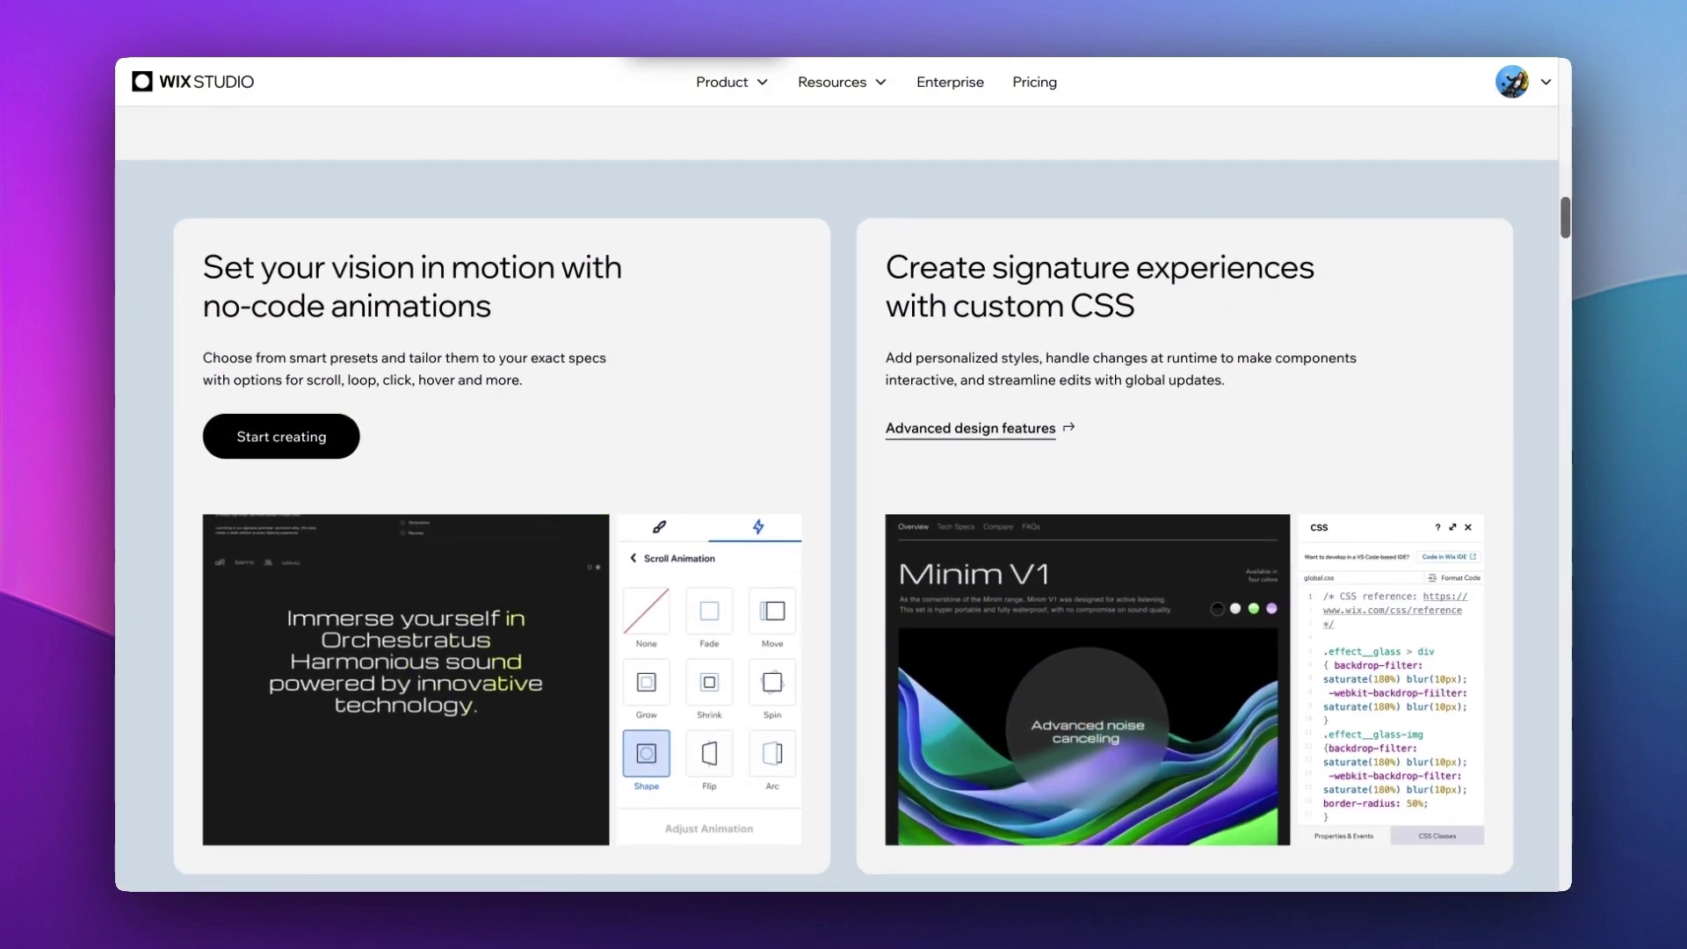
scroll(843, 492, down, 1)
scroll(843, 491, down, 4)
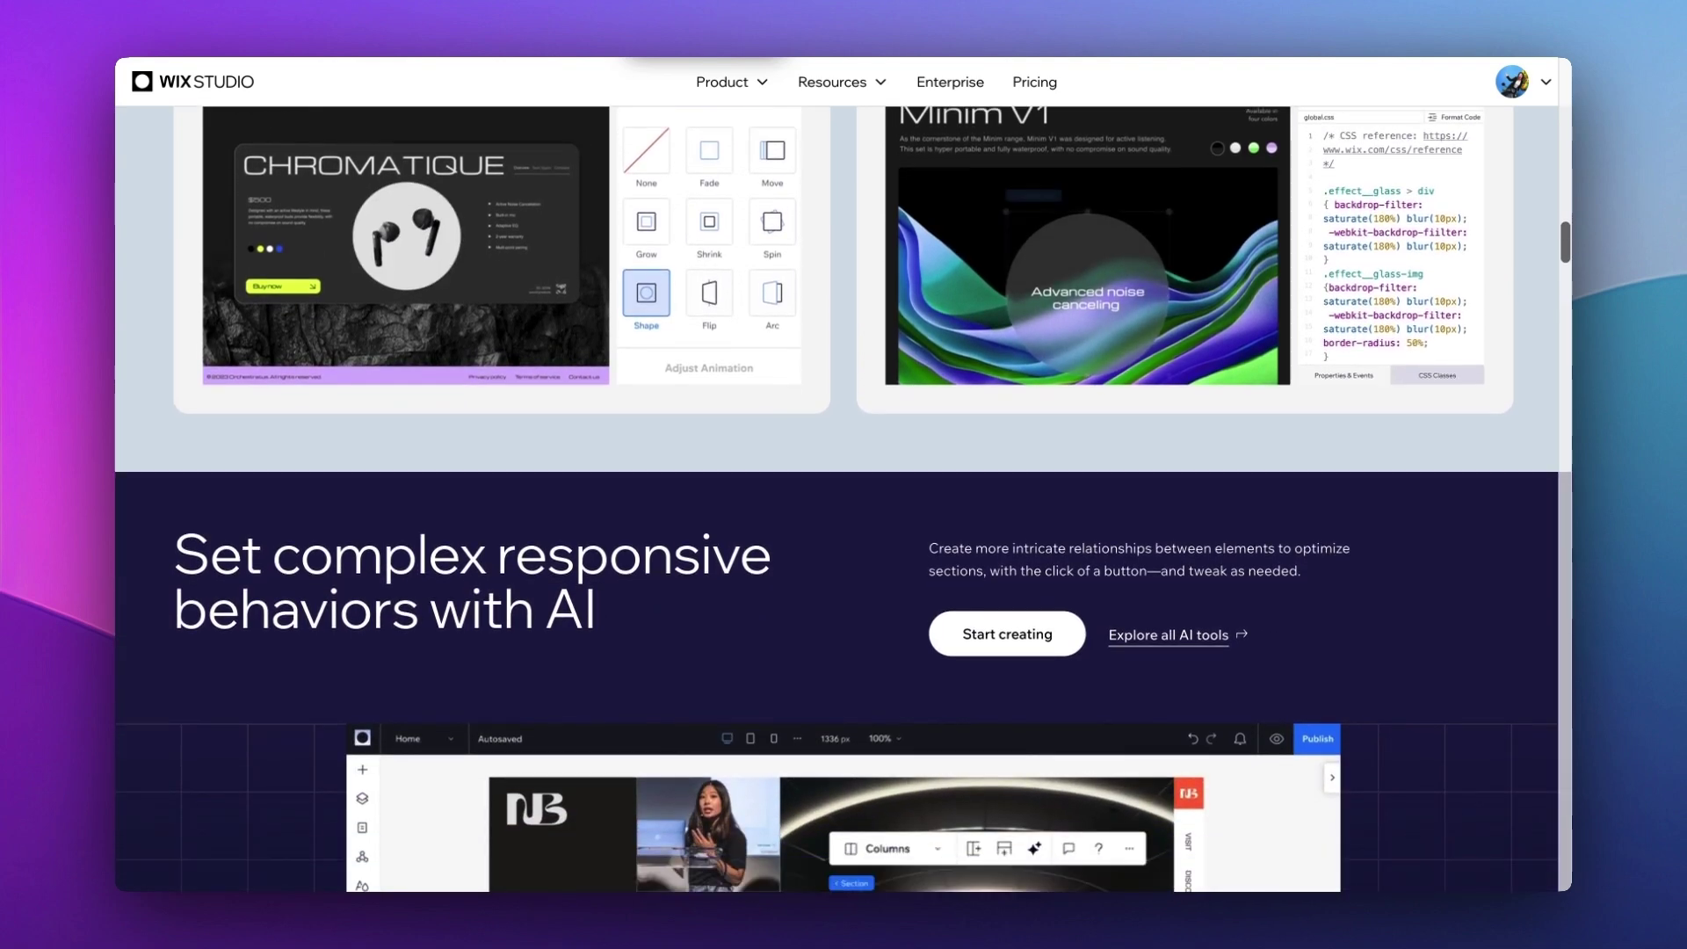
scroll(843, 492, down, 4)
scroll(844, 492, down, 4)
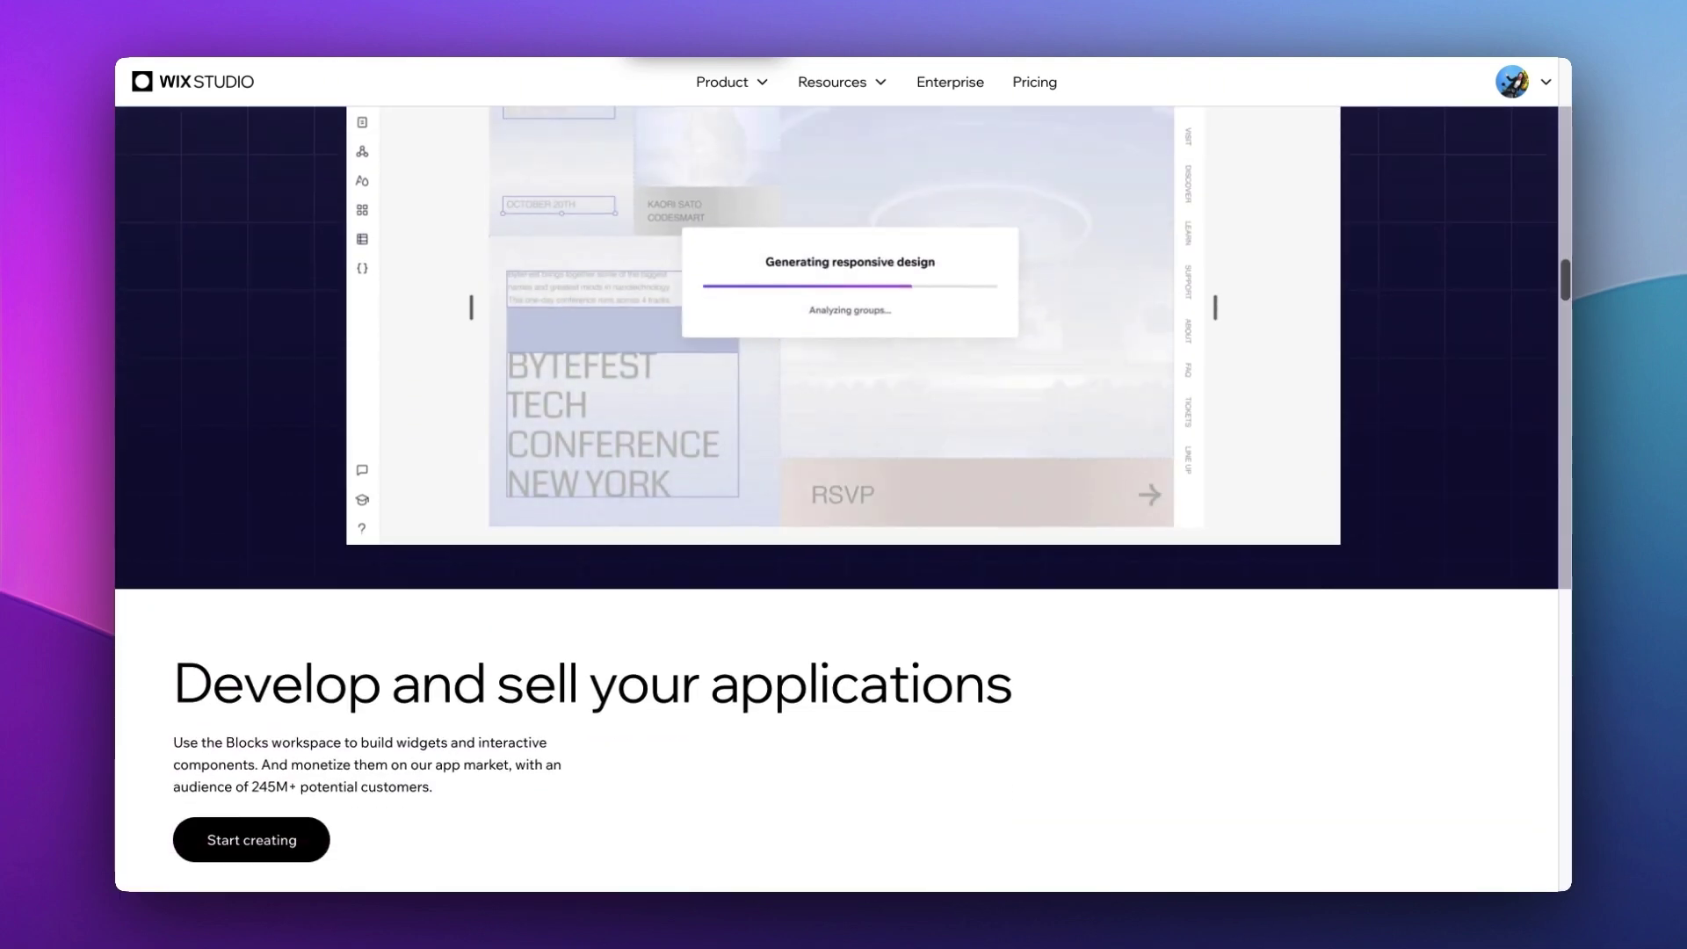
scroll(843, 492, down, 7)
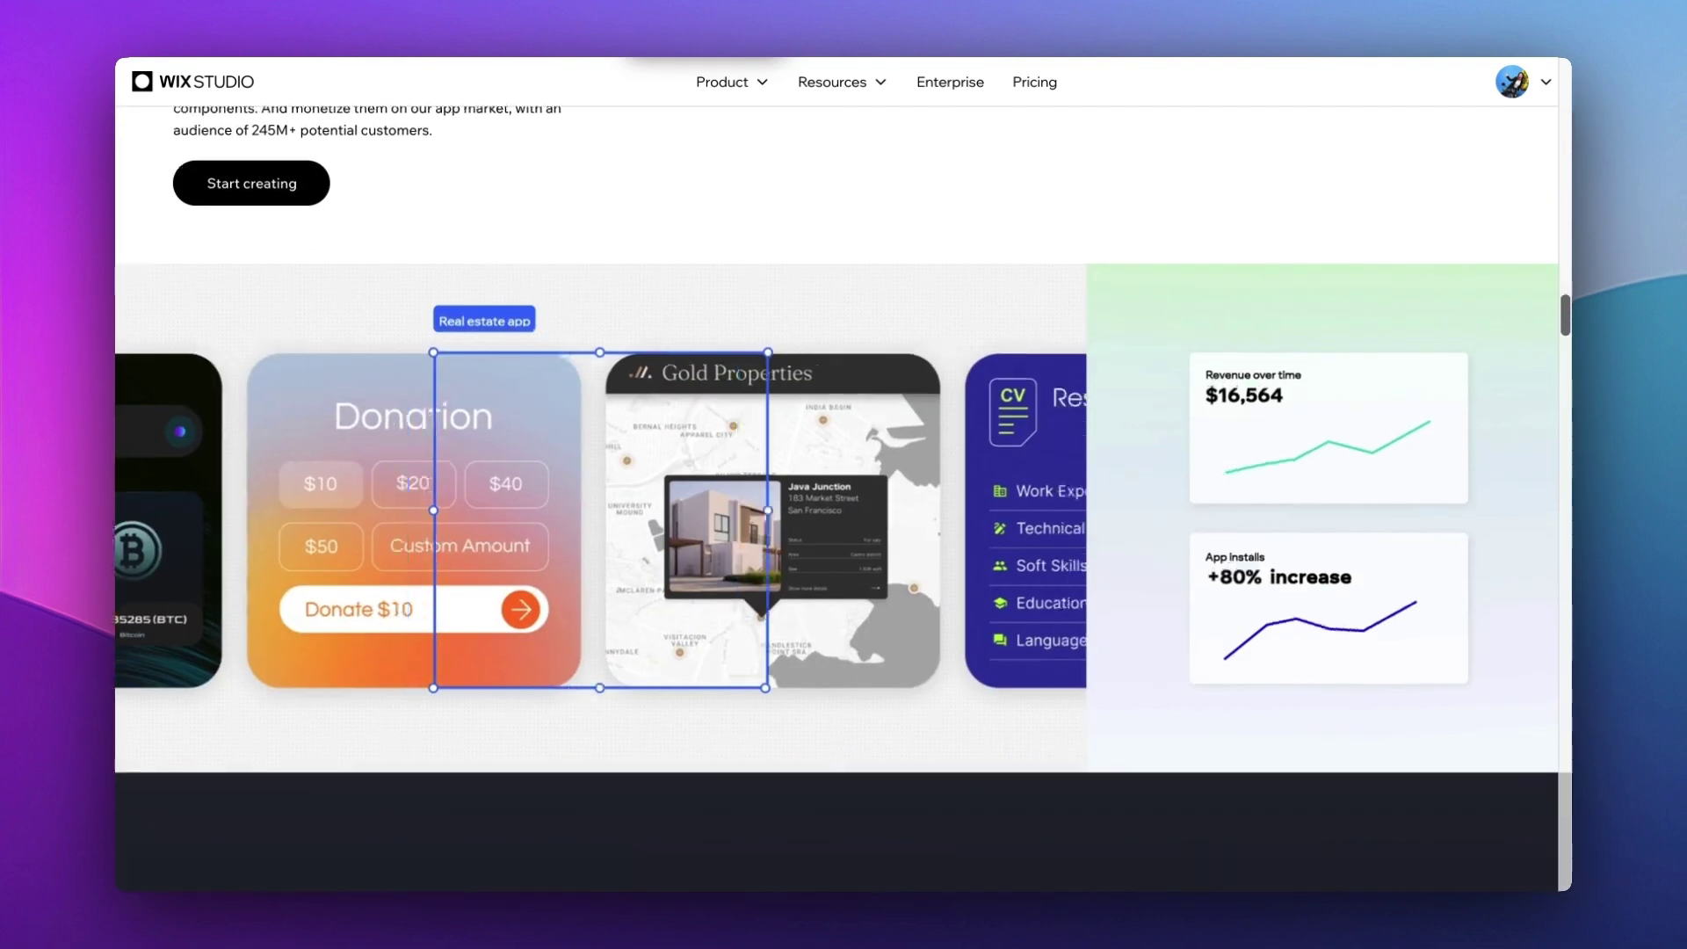
scroll(843, 492, down, 6)
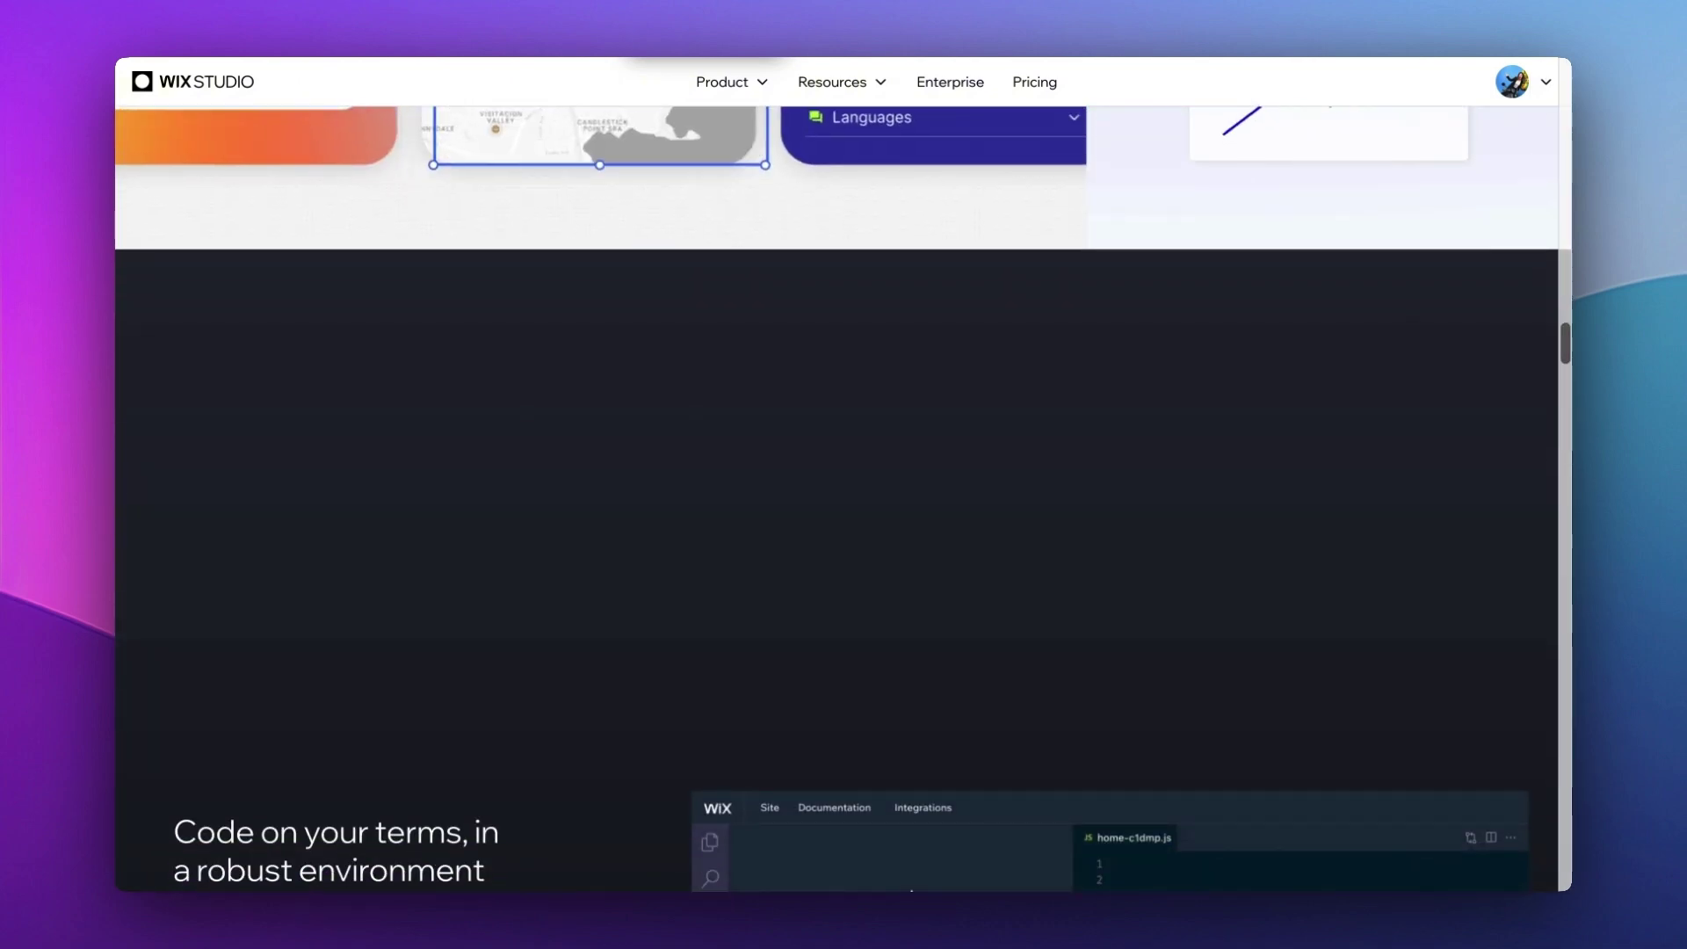
scroll(843, 492, down, 9)
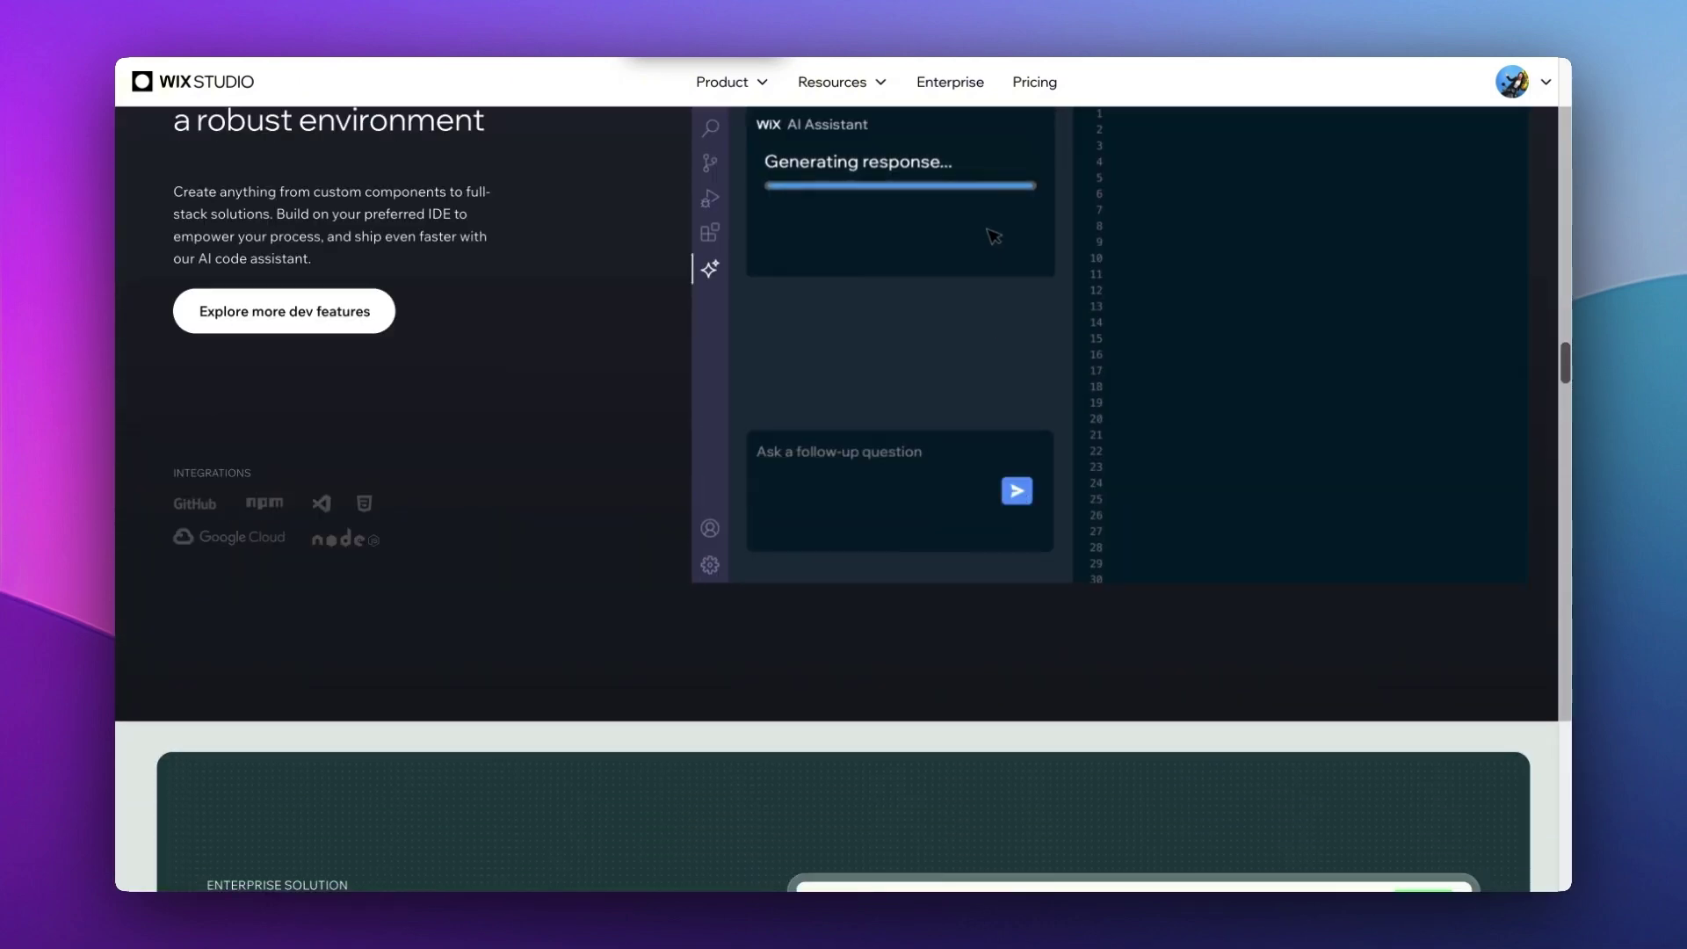
scroll(844, 492, down, 5)
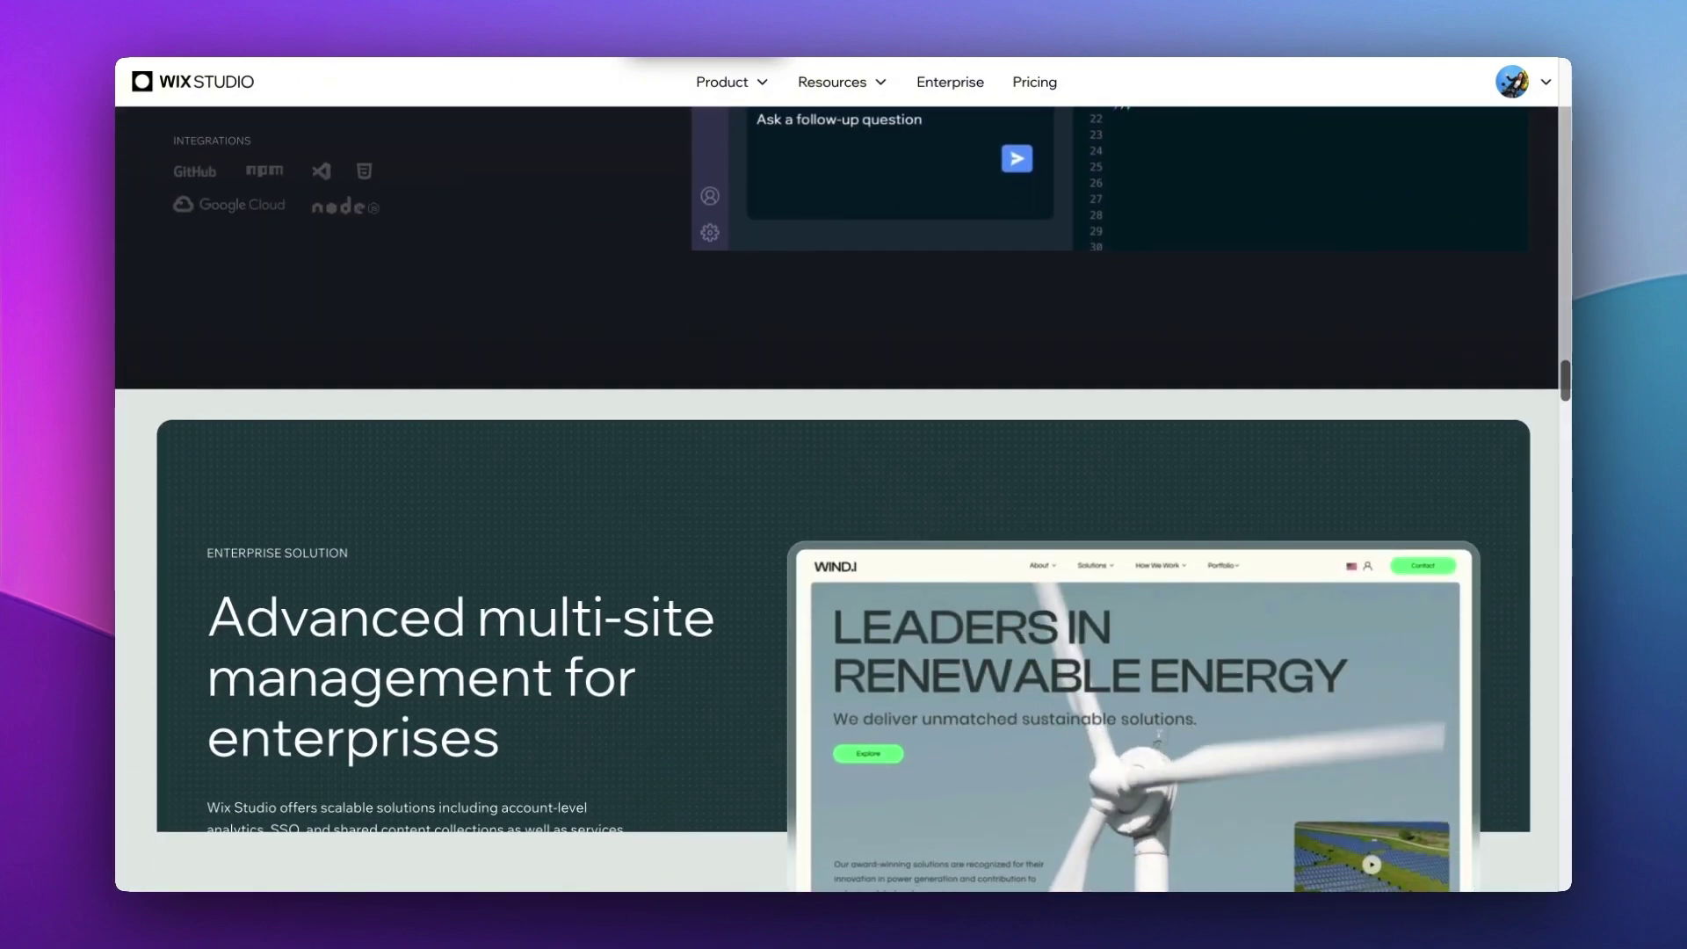
scroll(843, 492, down, 2)
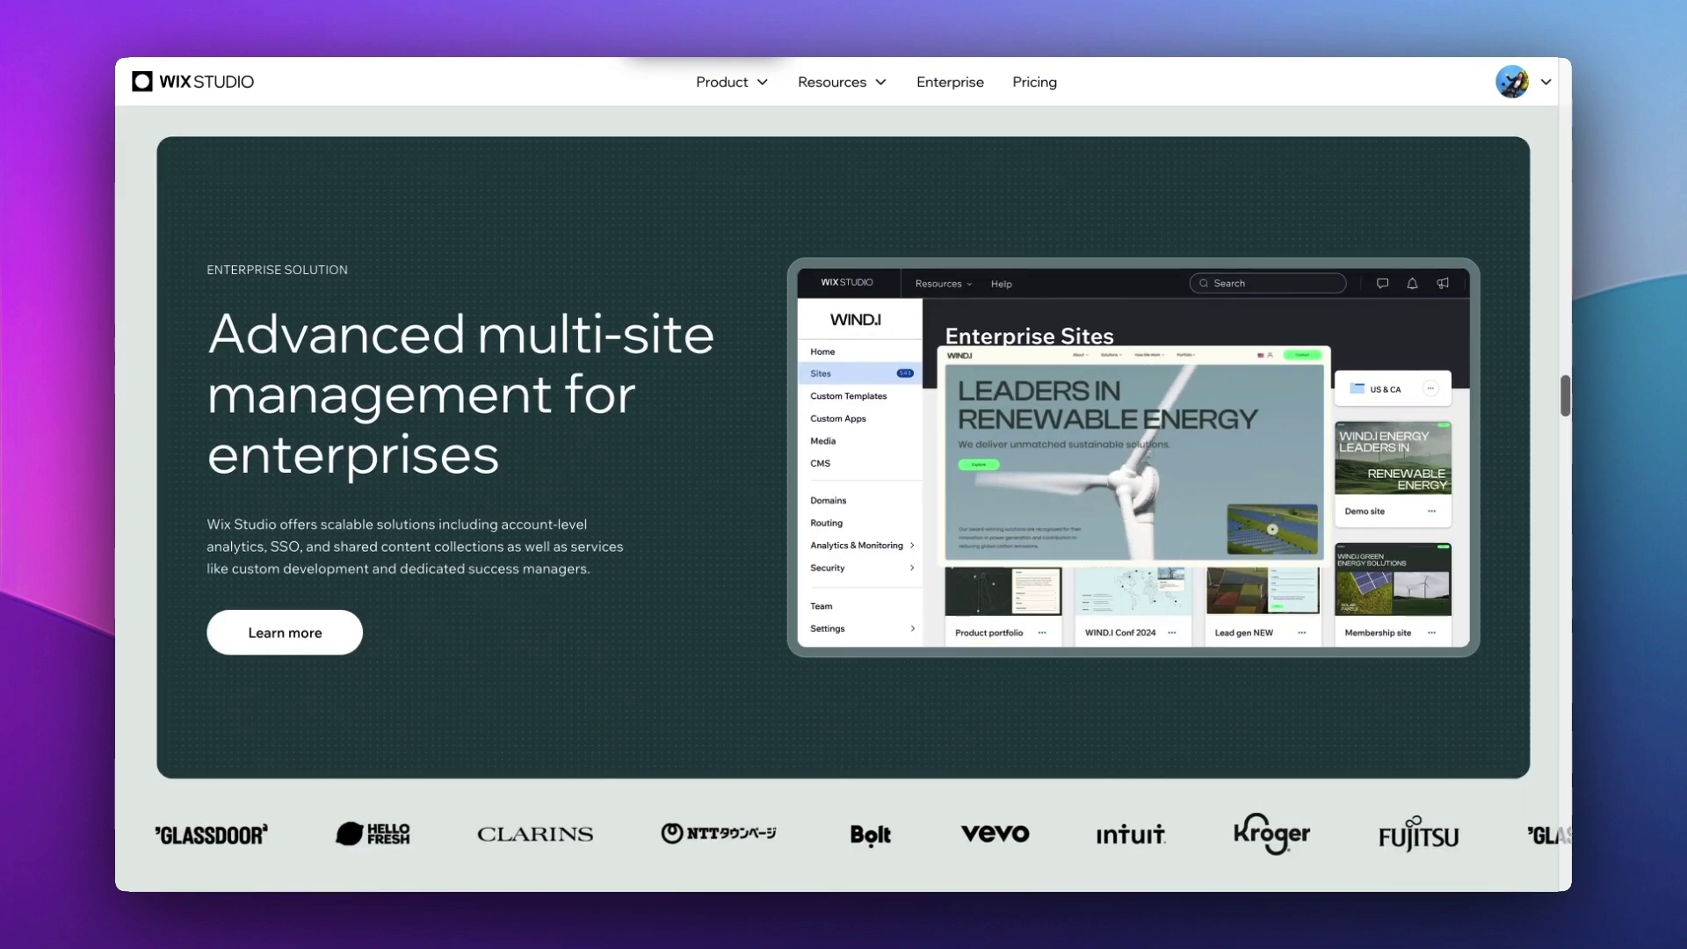
scroll(843, 492, down, 5)
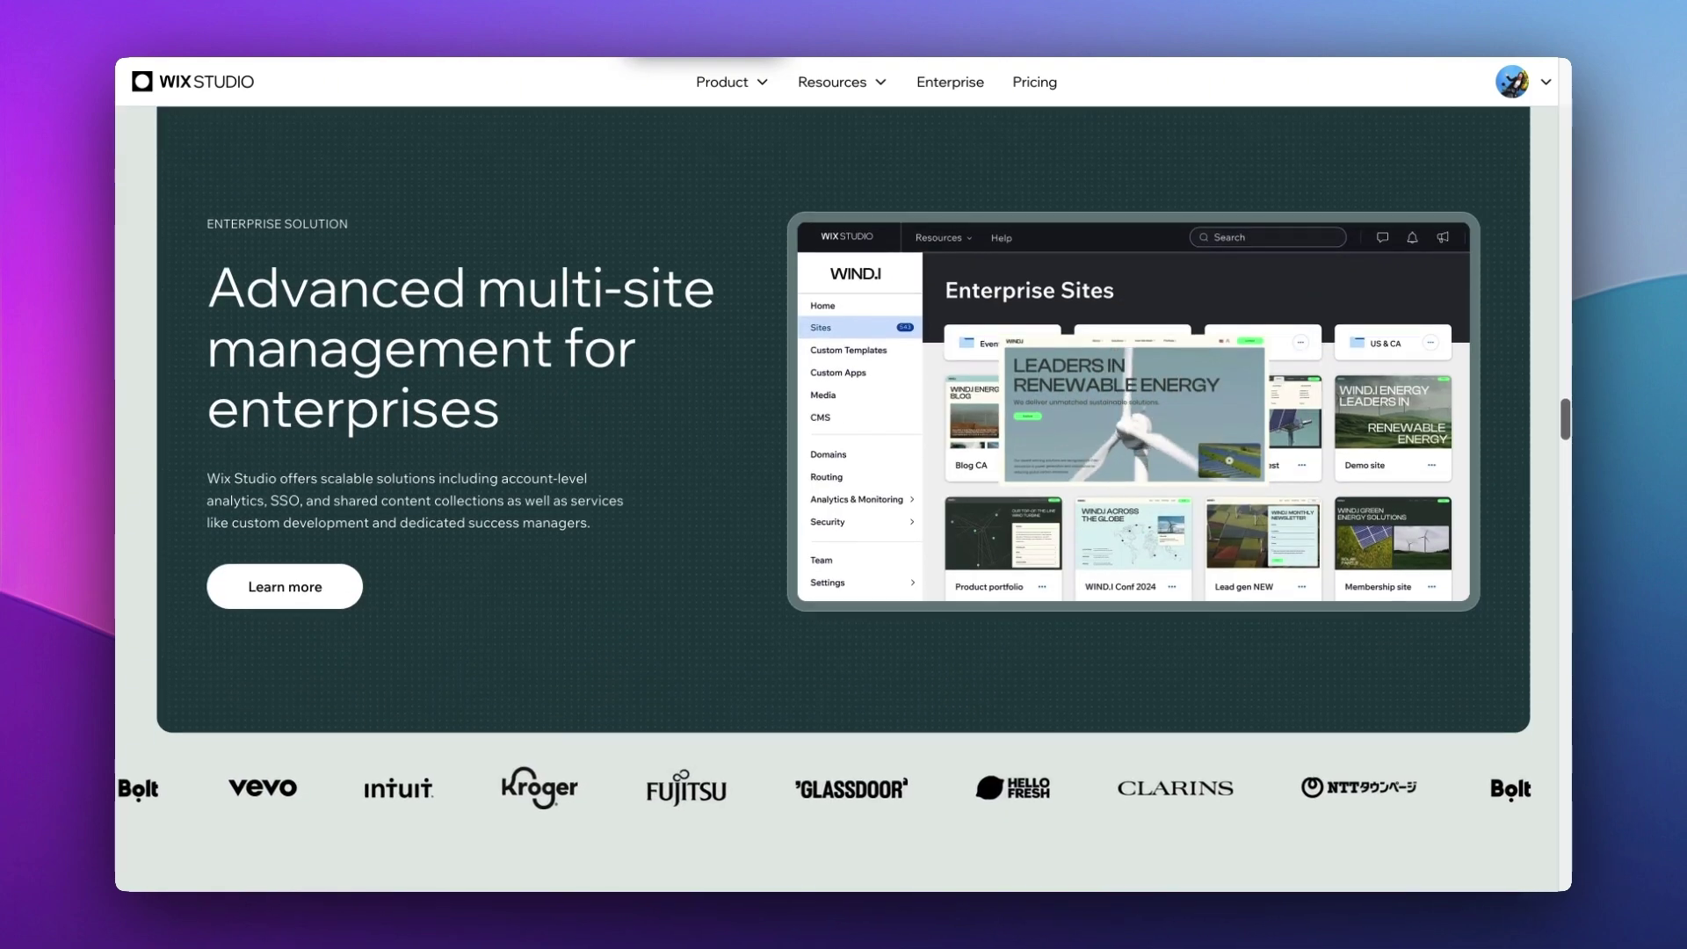
scroll(843, 492, down, 4)
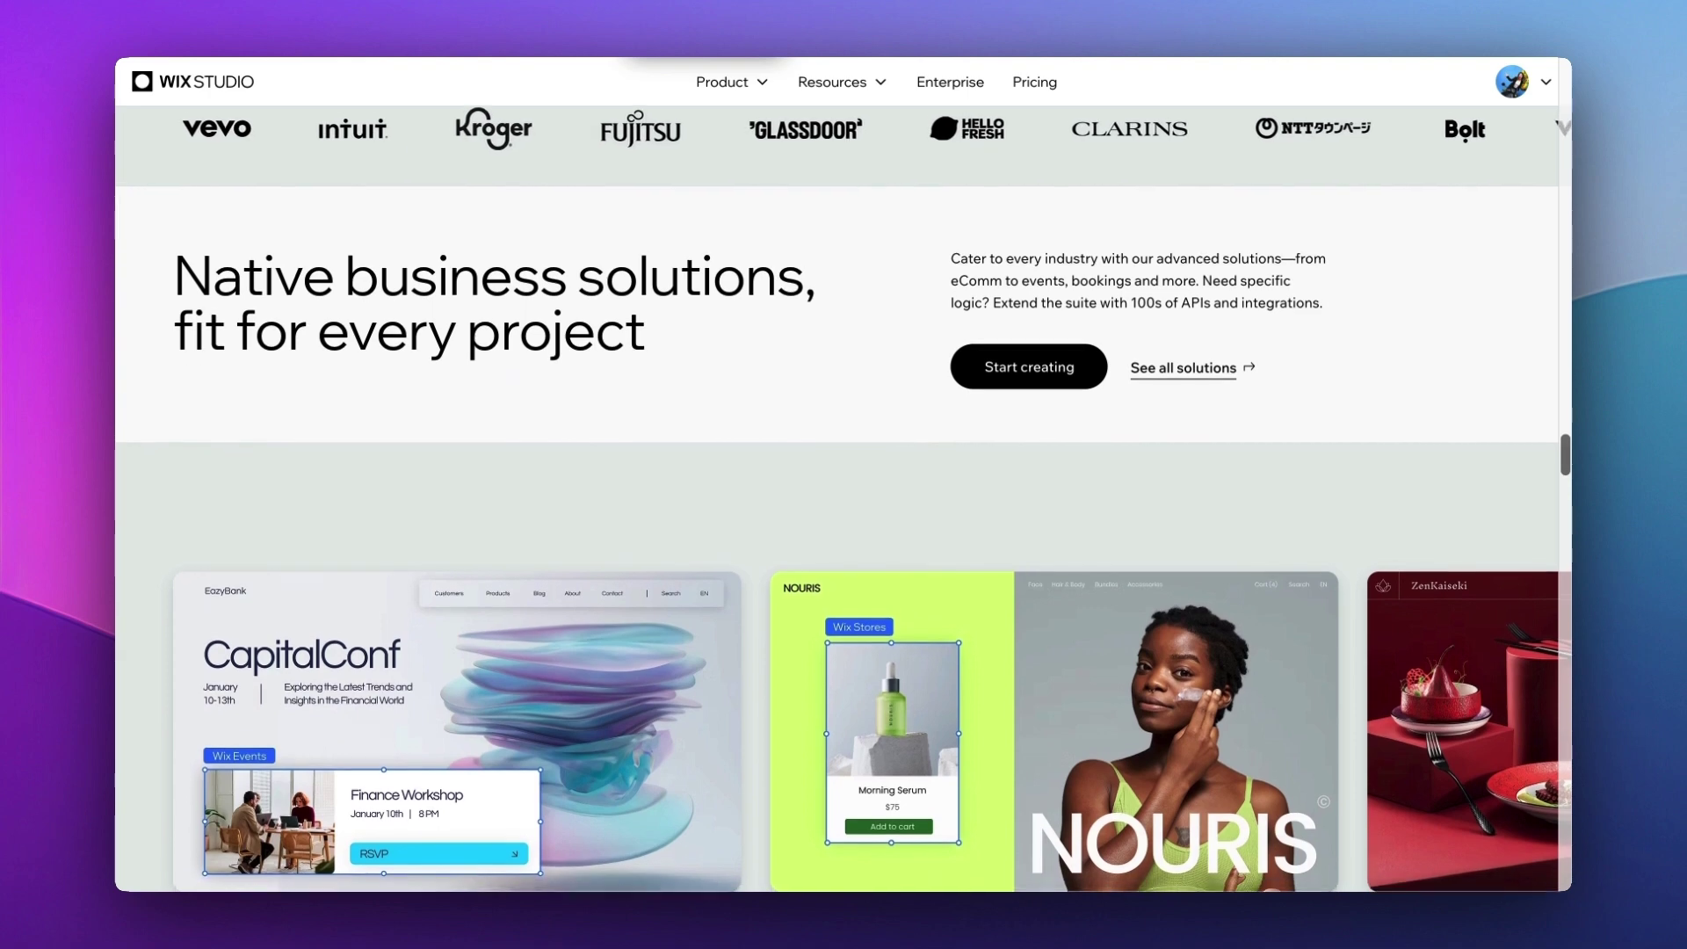
scroll(843, 606, down, 3)
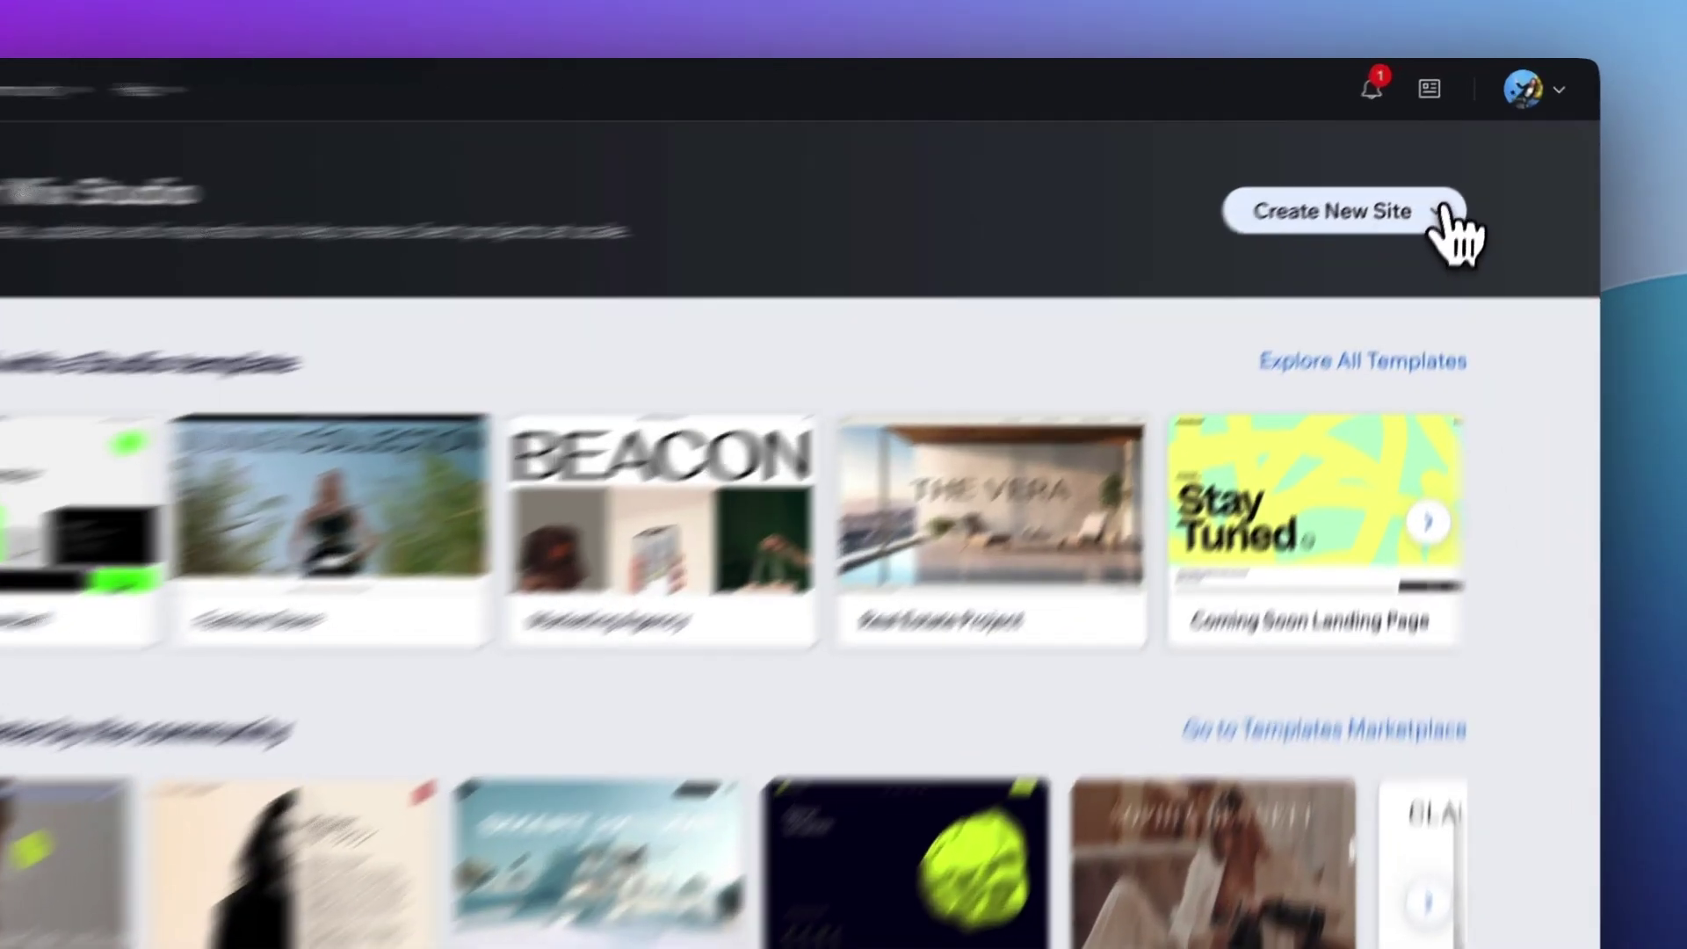
Start a new blank site from the dashboard's Create New Site button.
click(1461, 161)
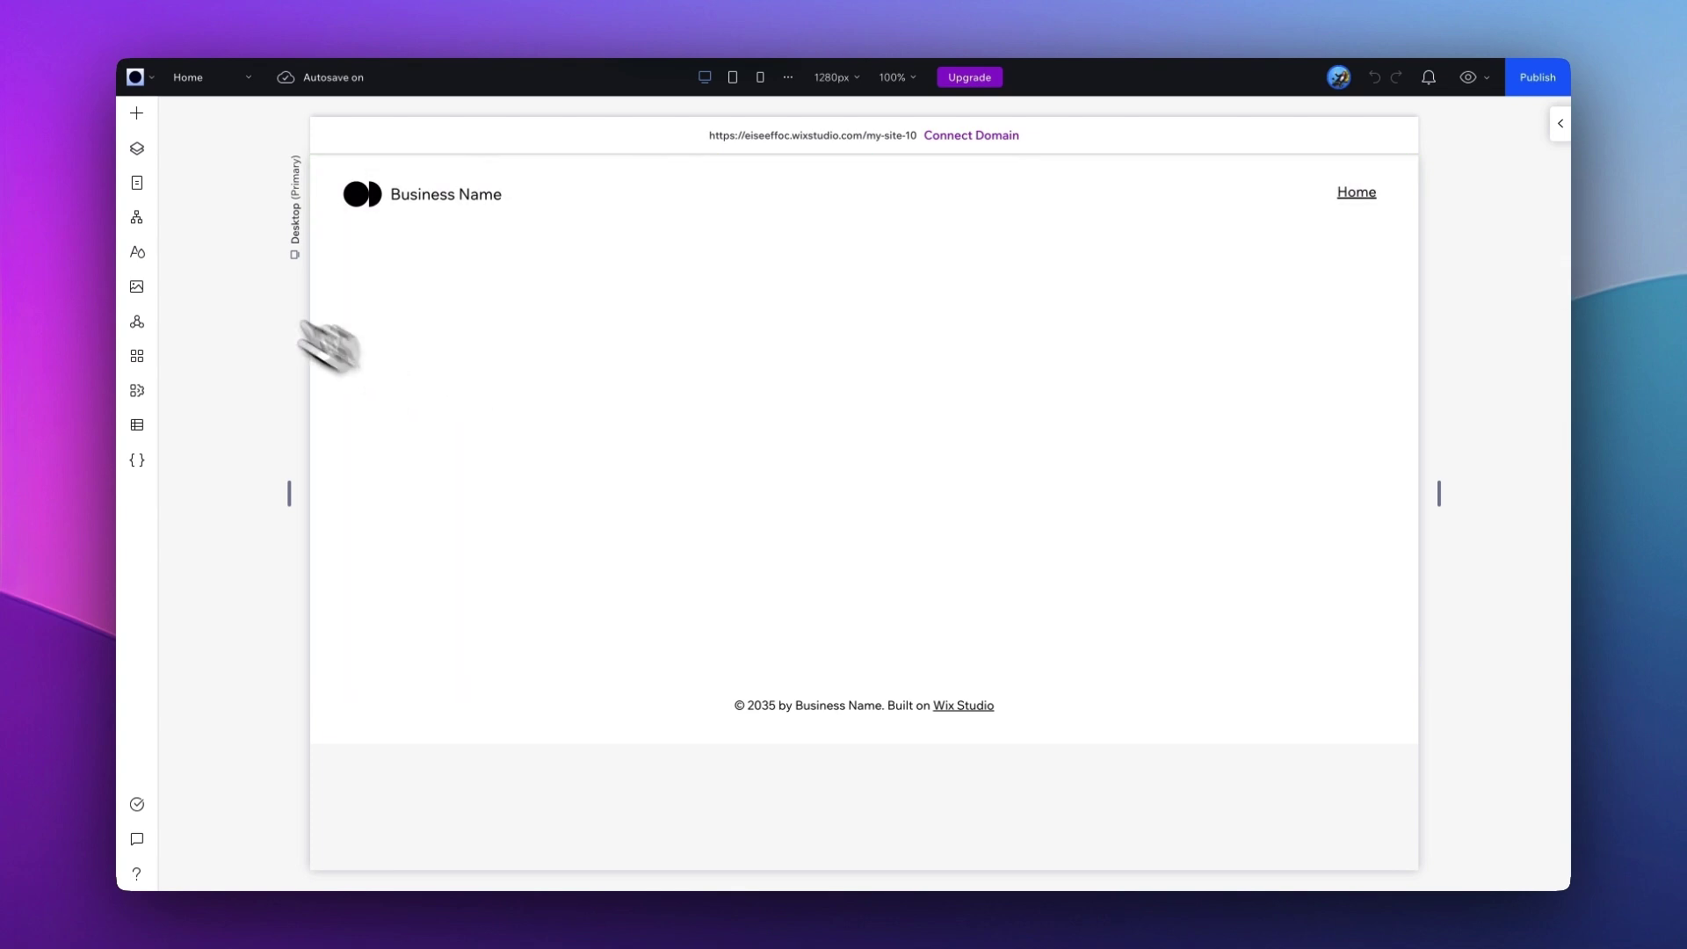
Browse the Media elements and Products section designs, then show the Home page's Layers.
click(136, 113)
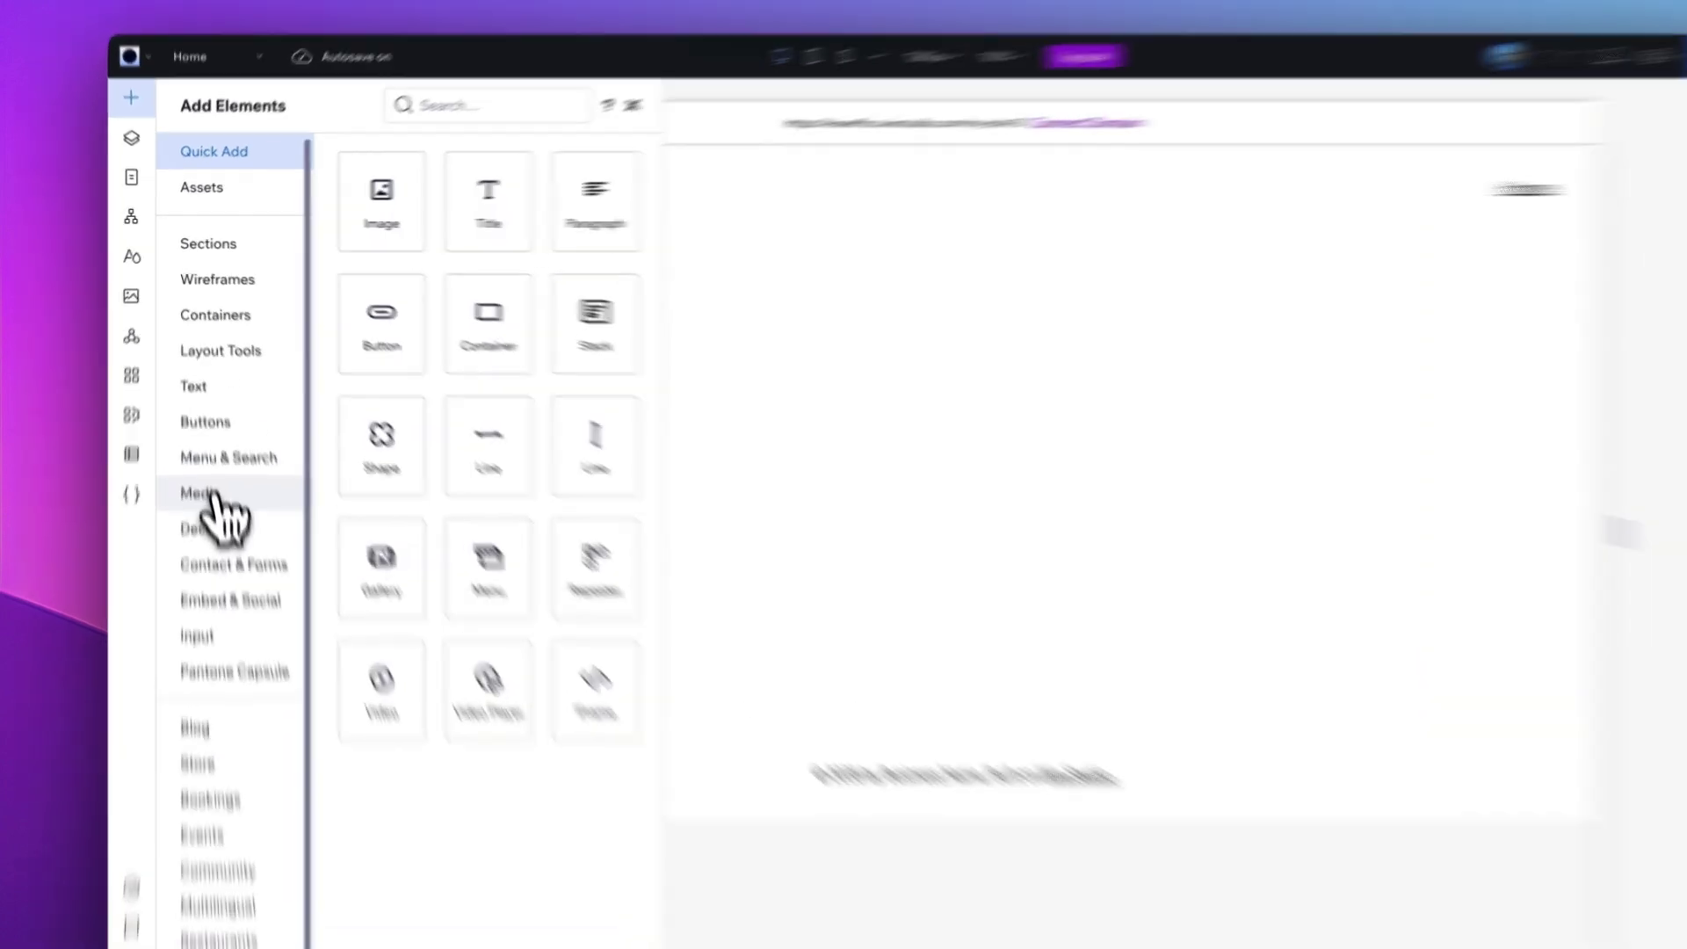
click(213, 499)
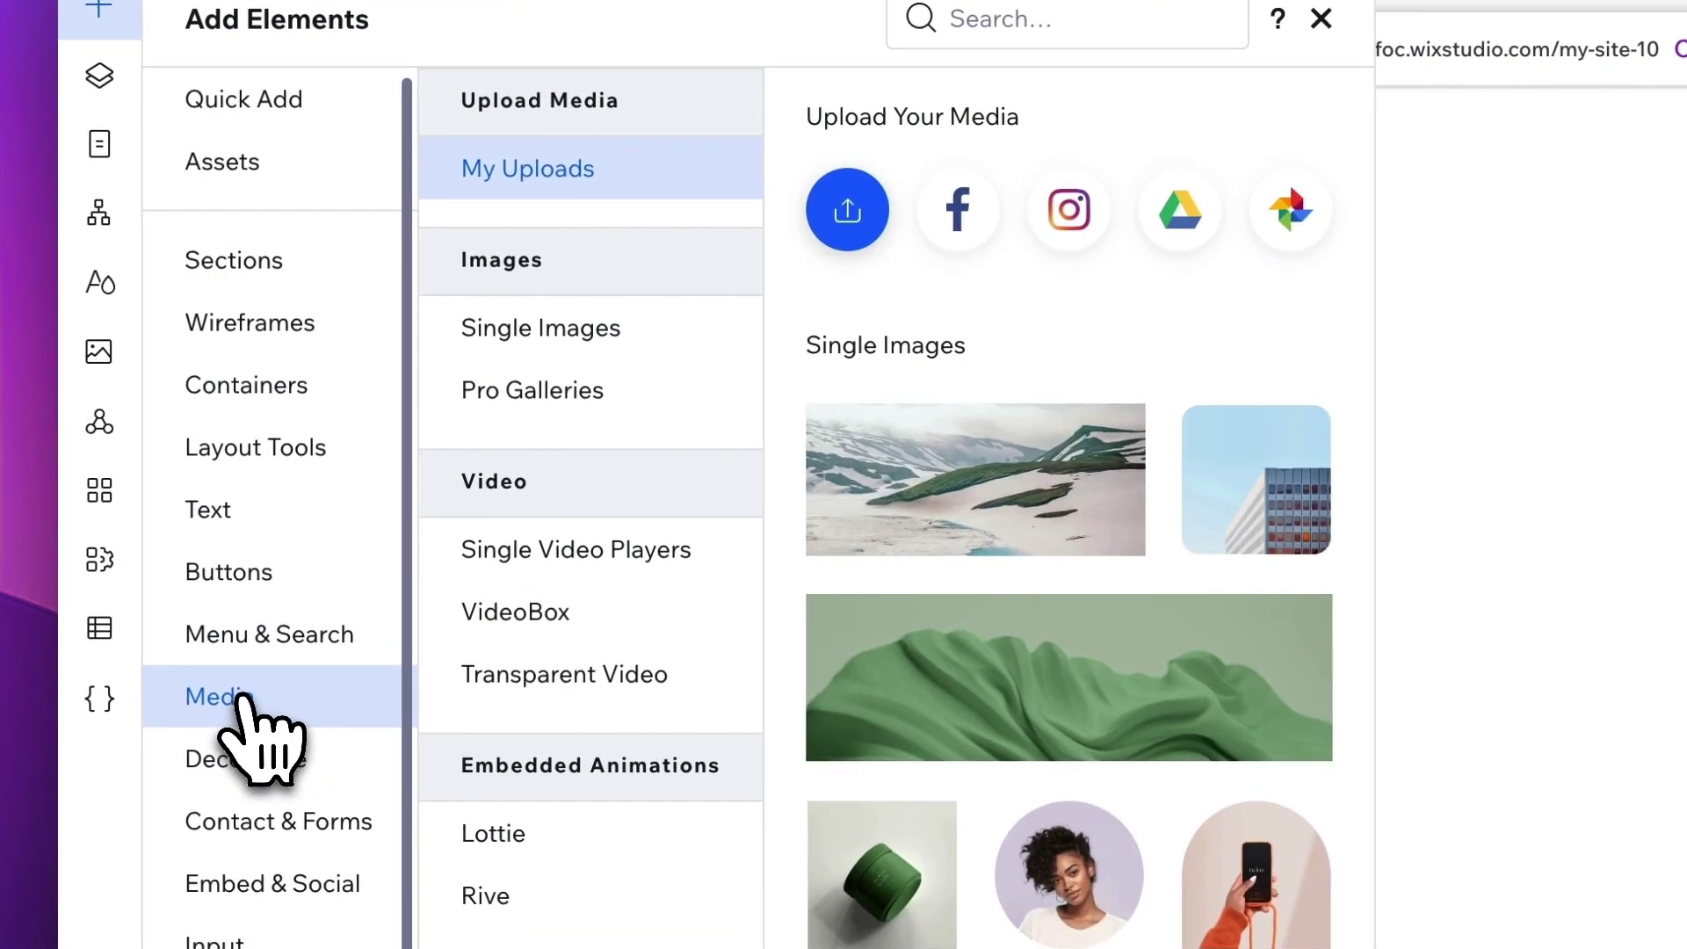
click(234, 264)
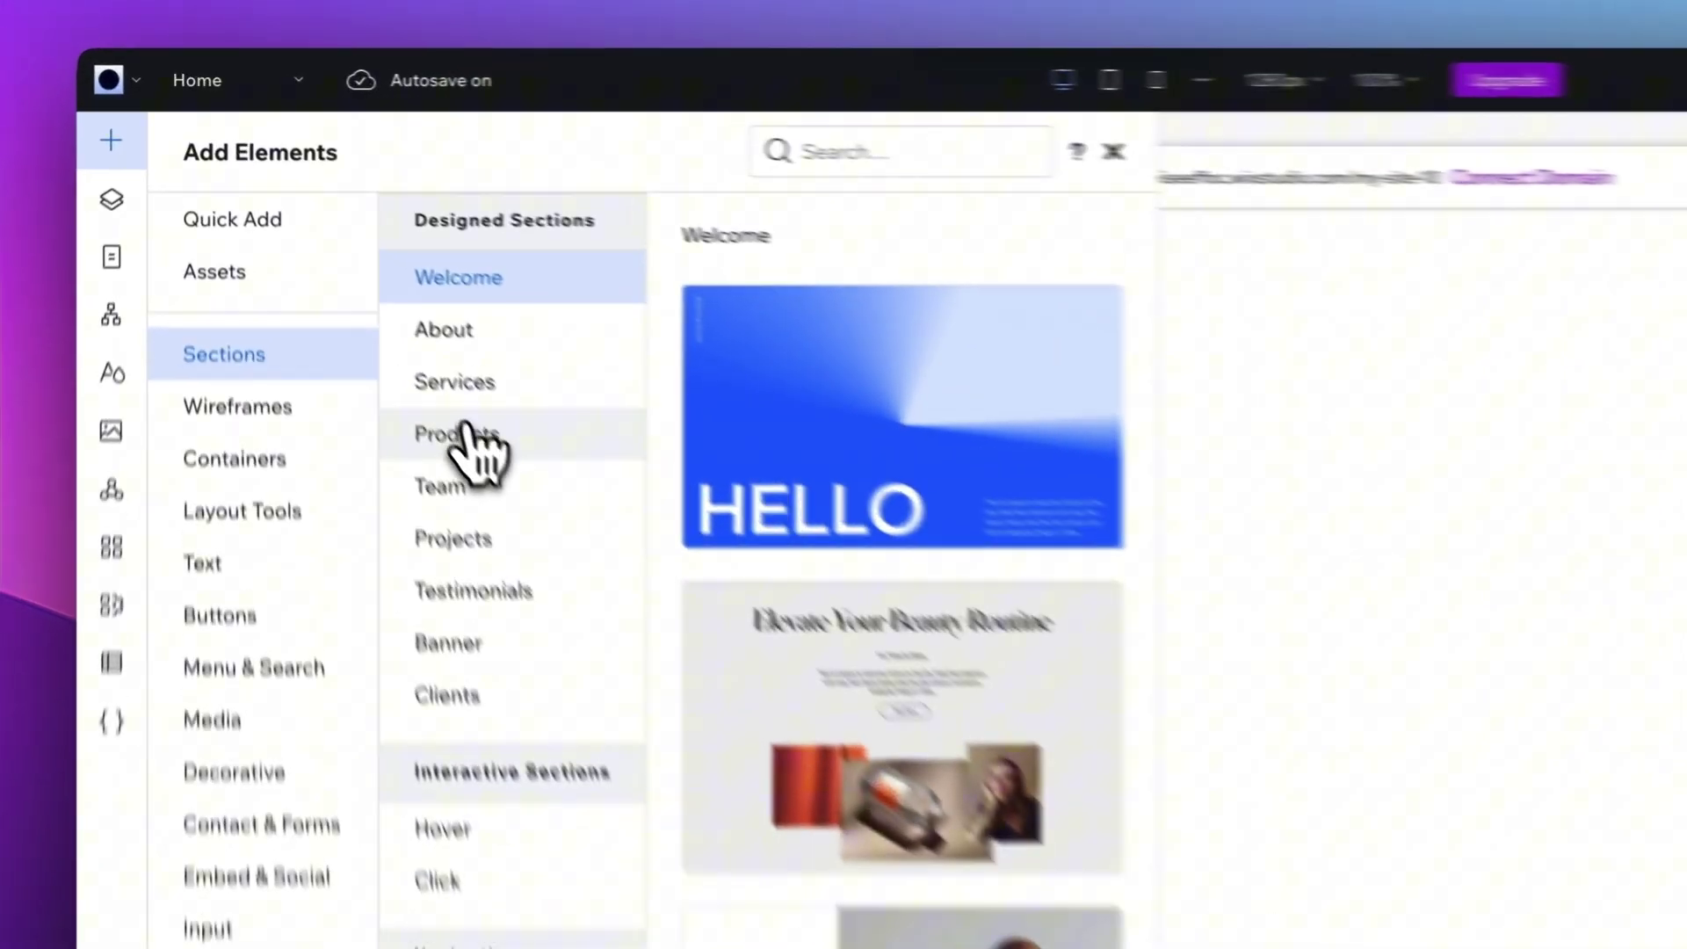
click(346, 292)
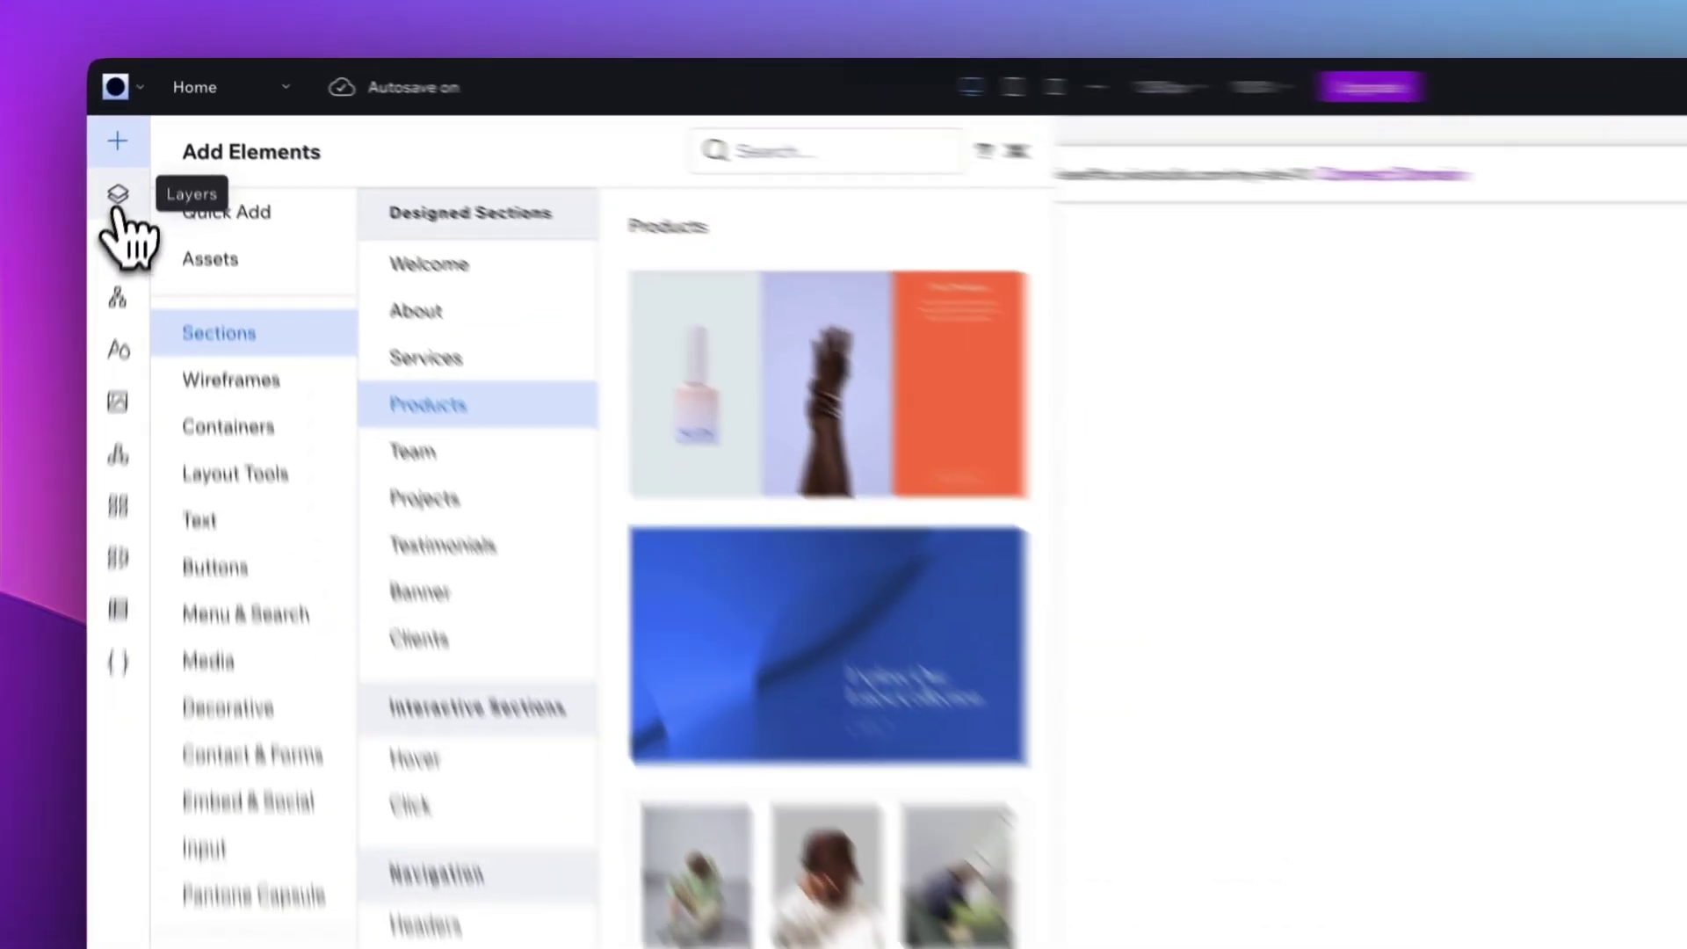
click(136, 149)
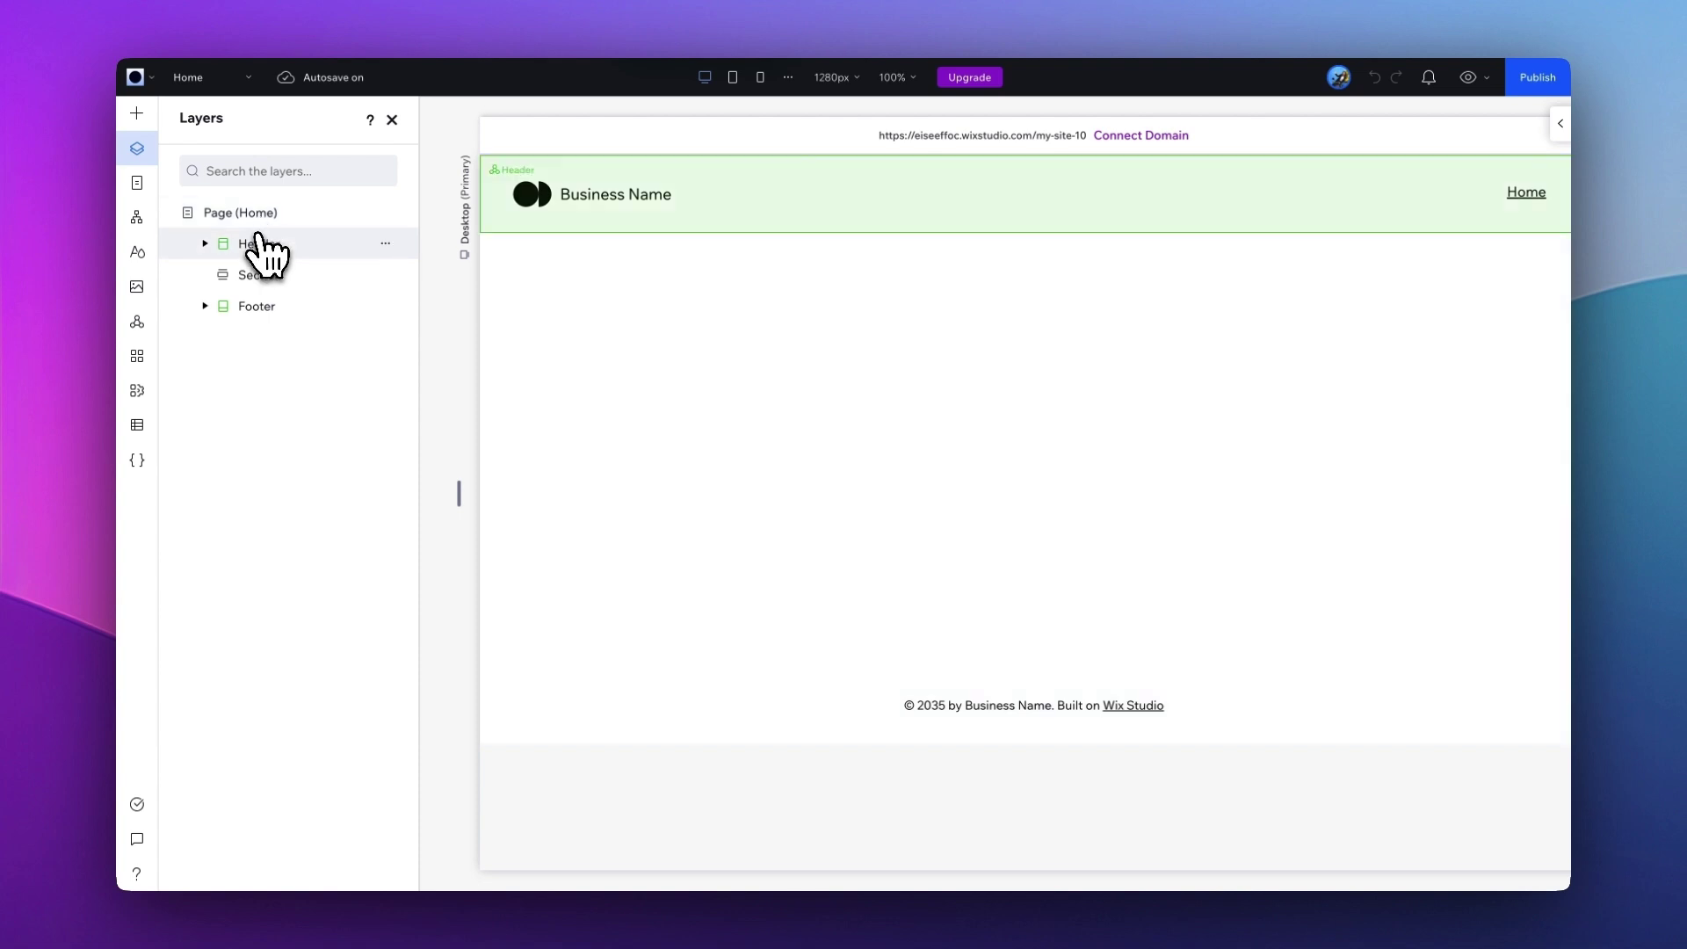
Select the Header and empty Section in Layers, then show Site Pages listing only Home.
click(254, 244)
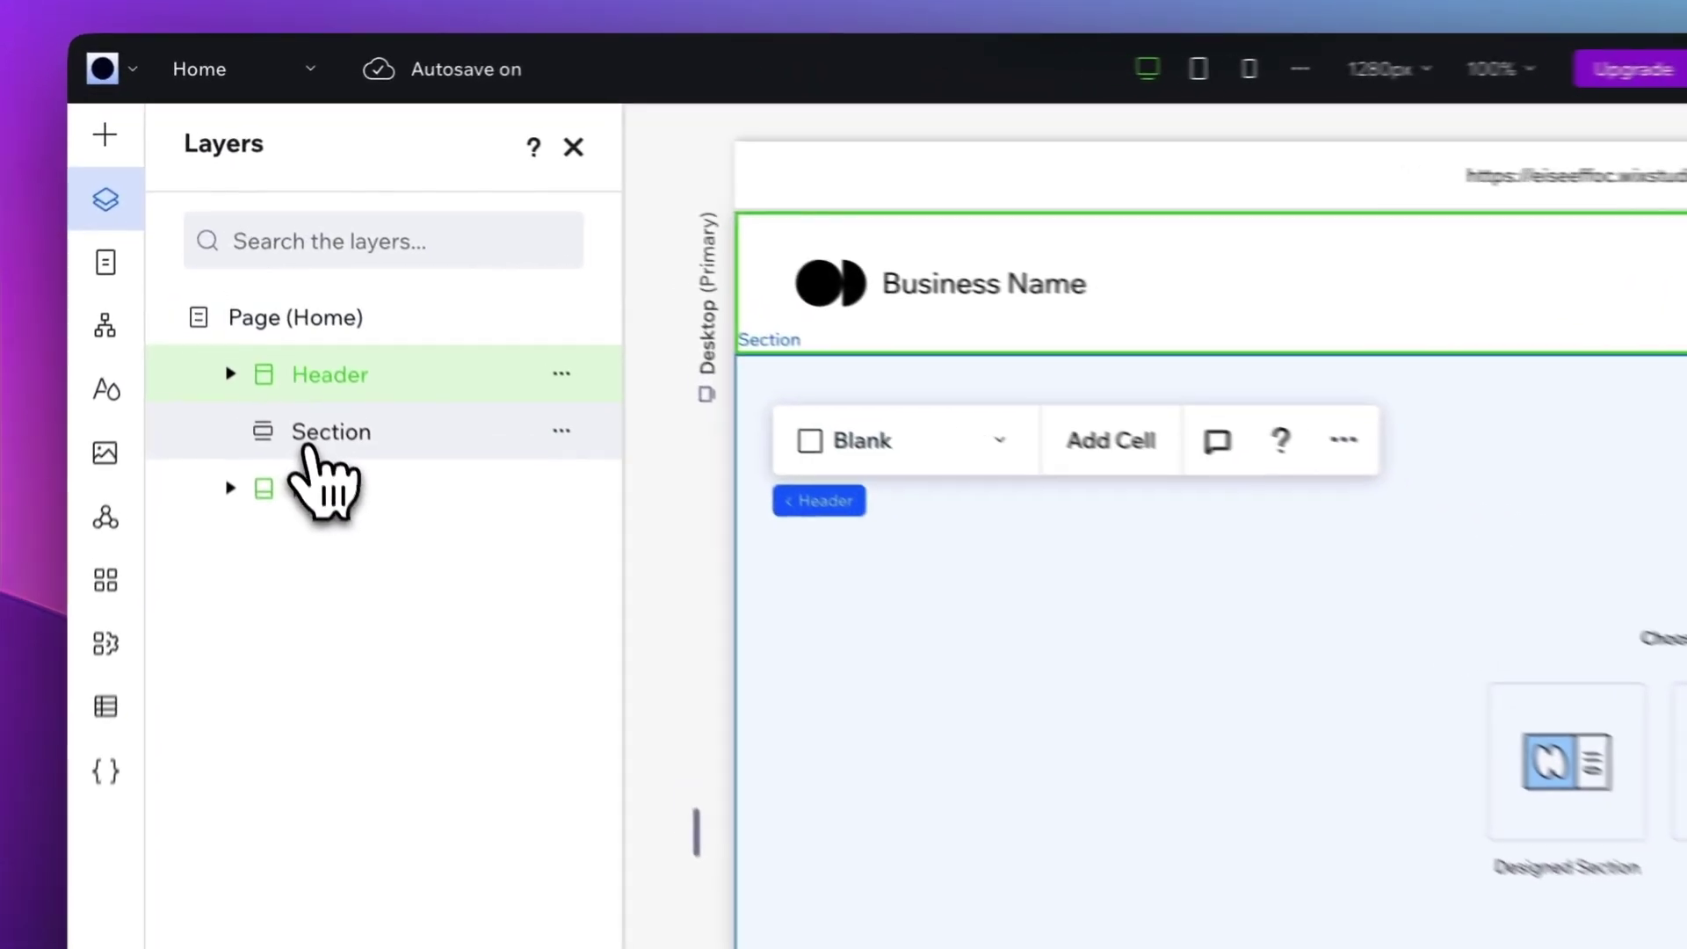
click(246, 283)
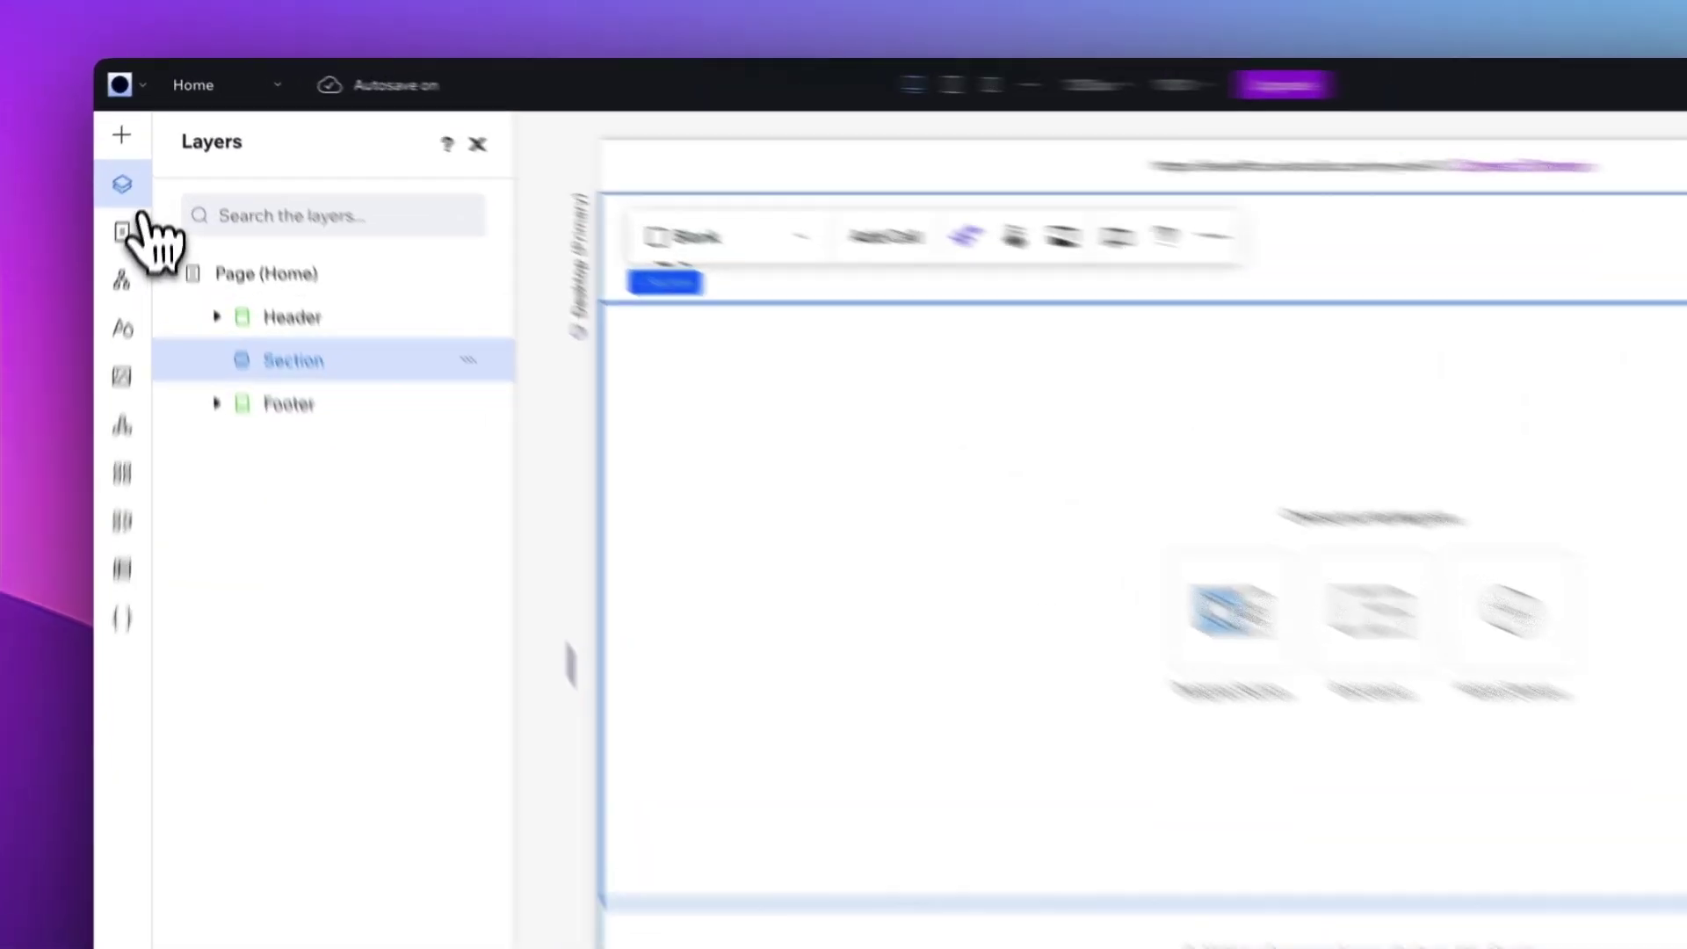
click(137, 148)
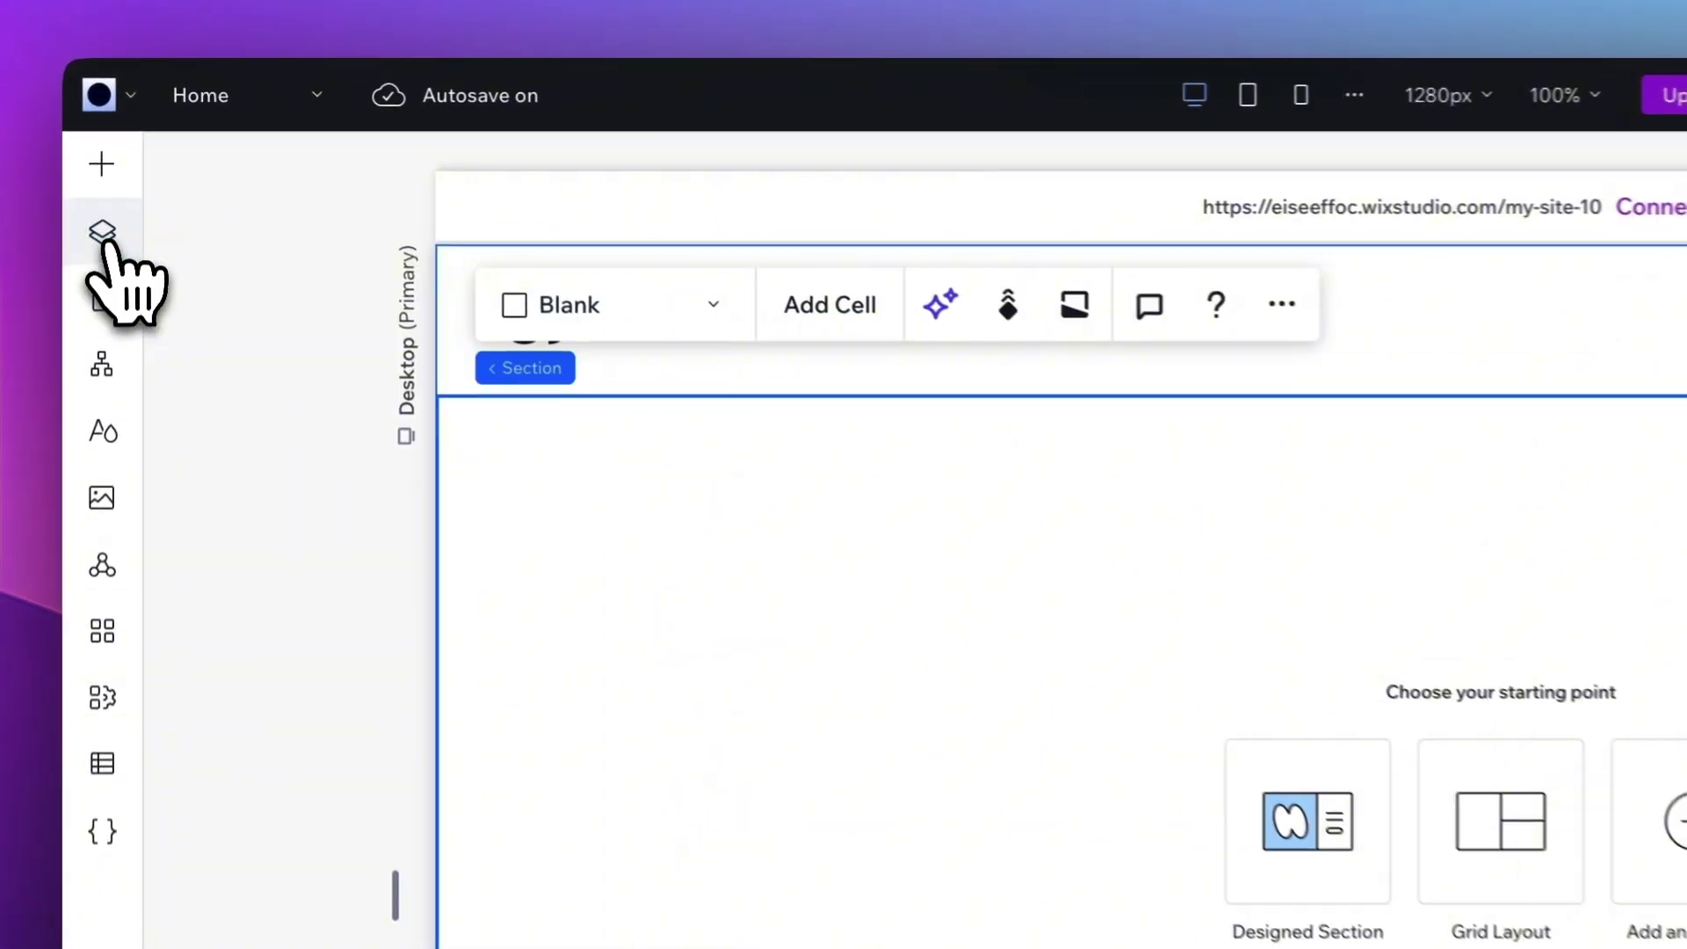
click(100, 244)
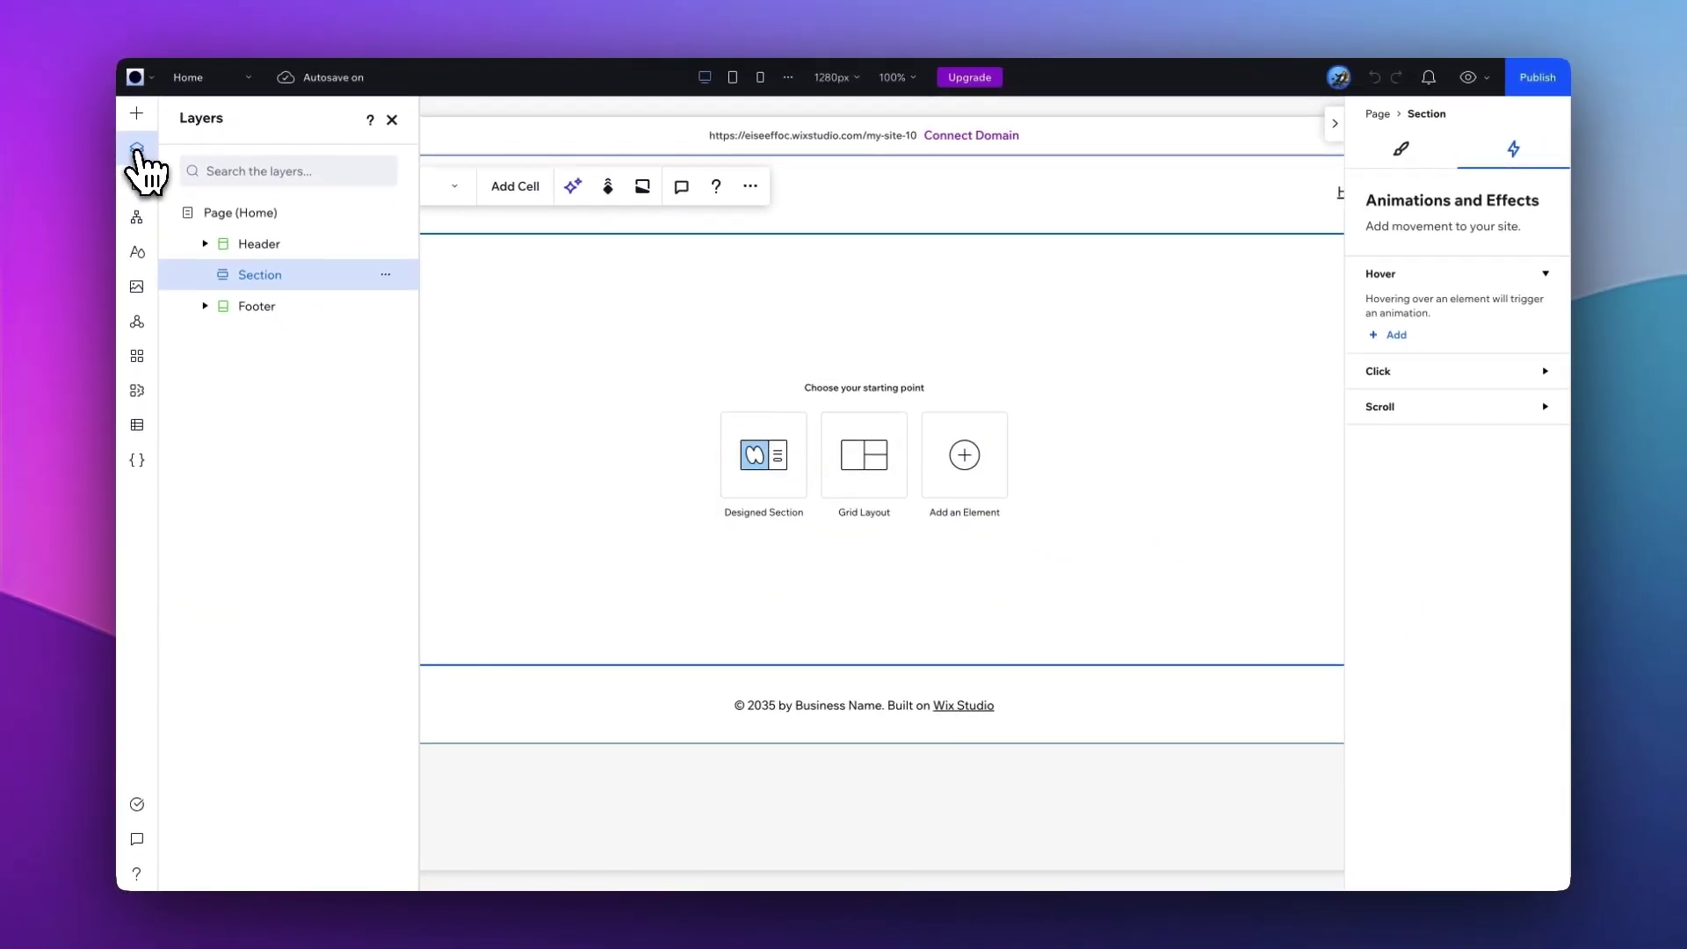
click(136, 182)
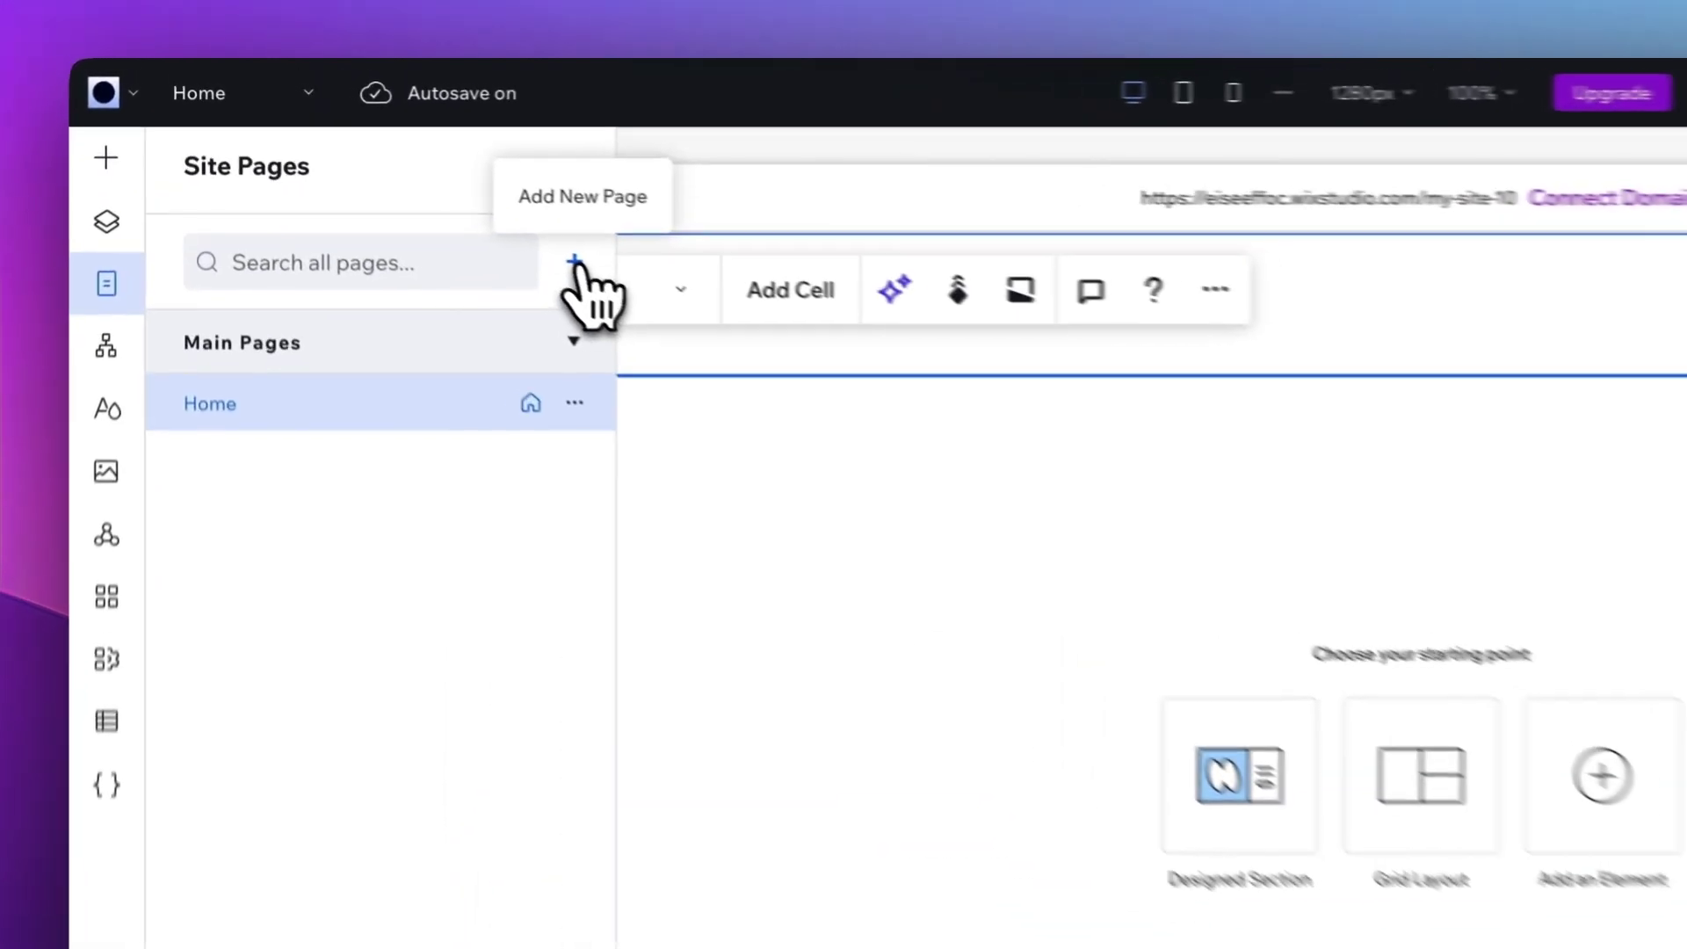
View the add-page choices and Visual Sitemap, then show Site Styles' colours, fonts and text styles.
click(396, 172)
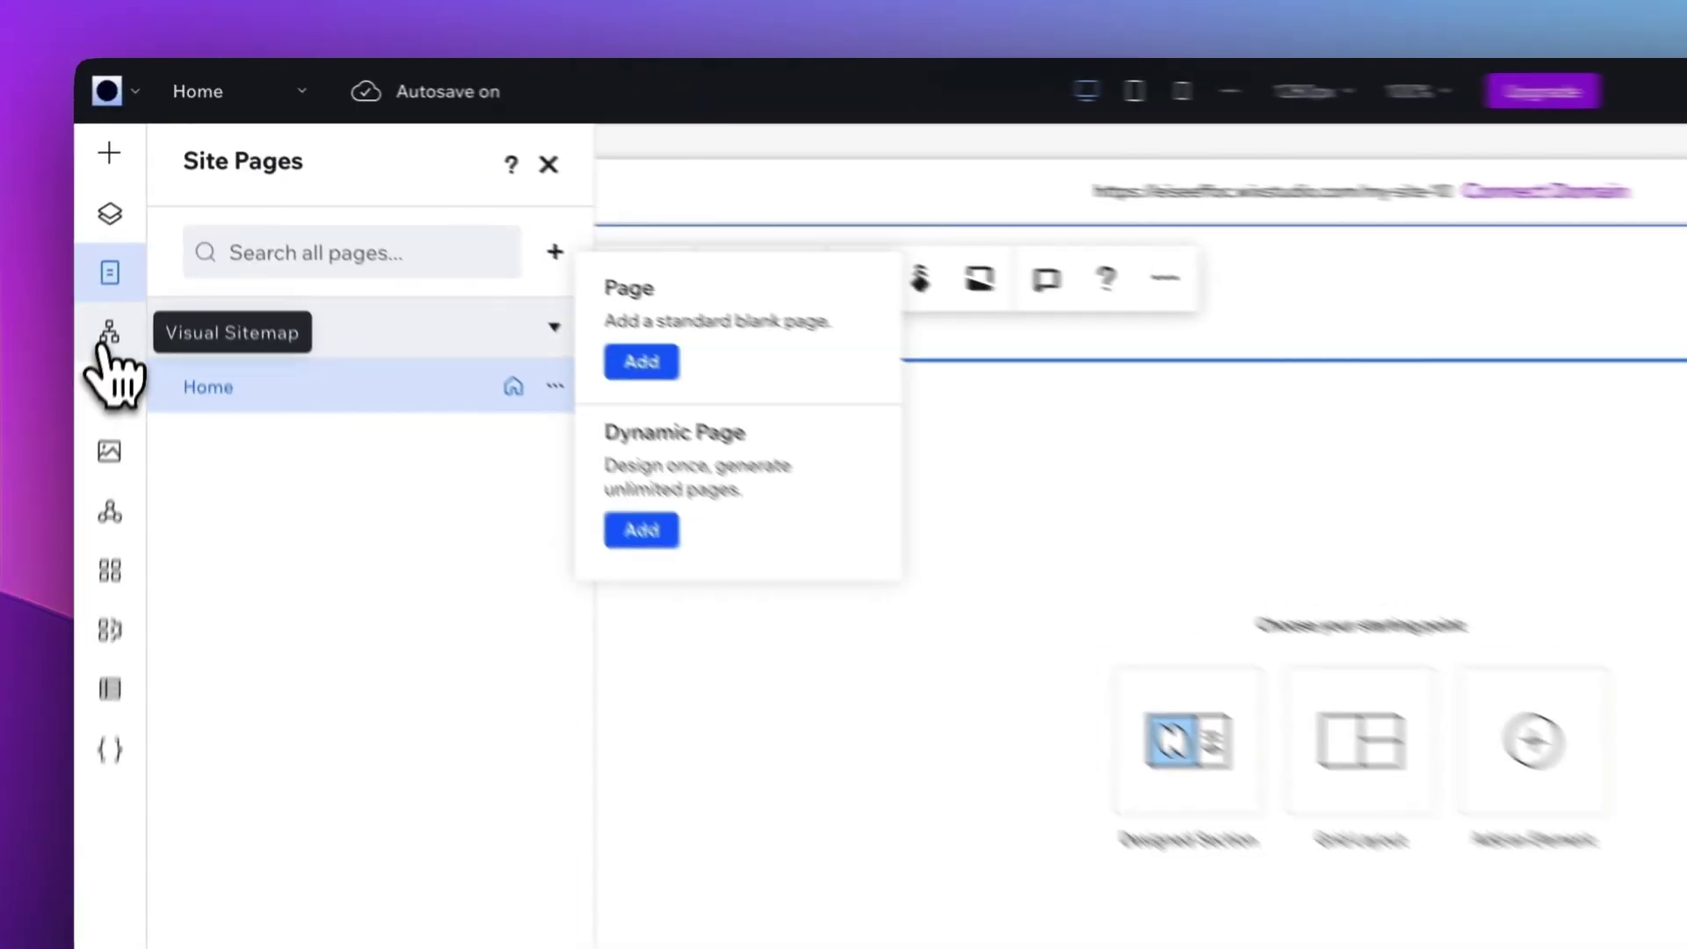
click(136, 217)
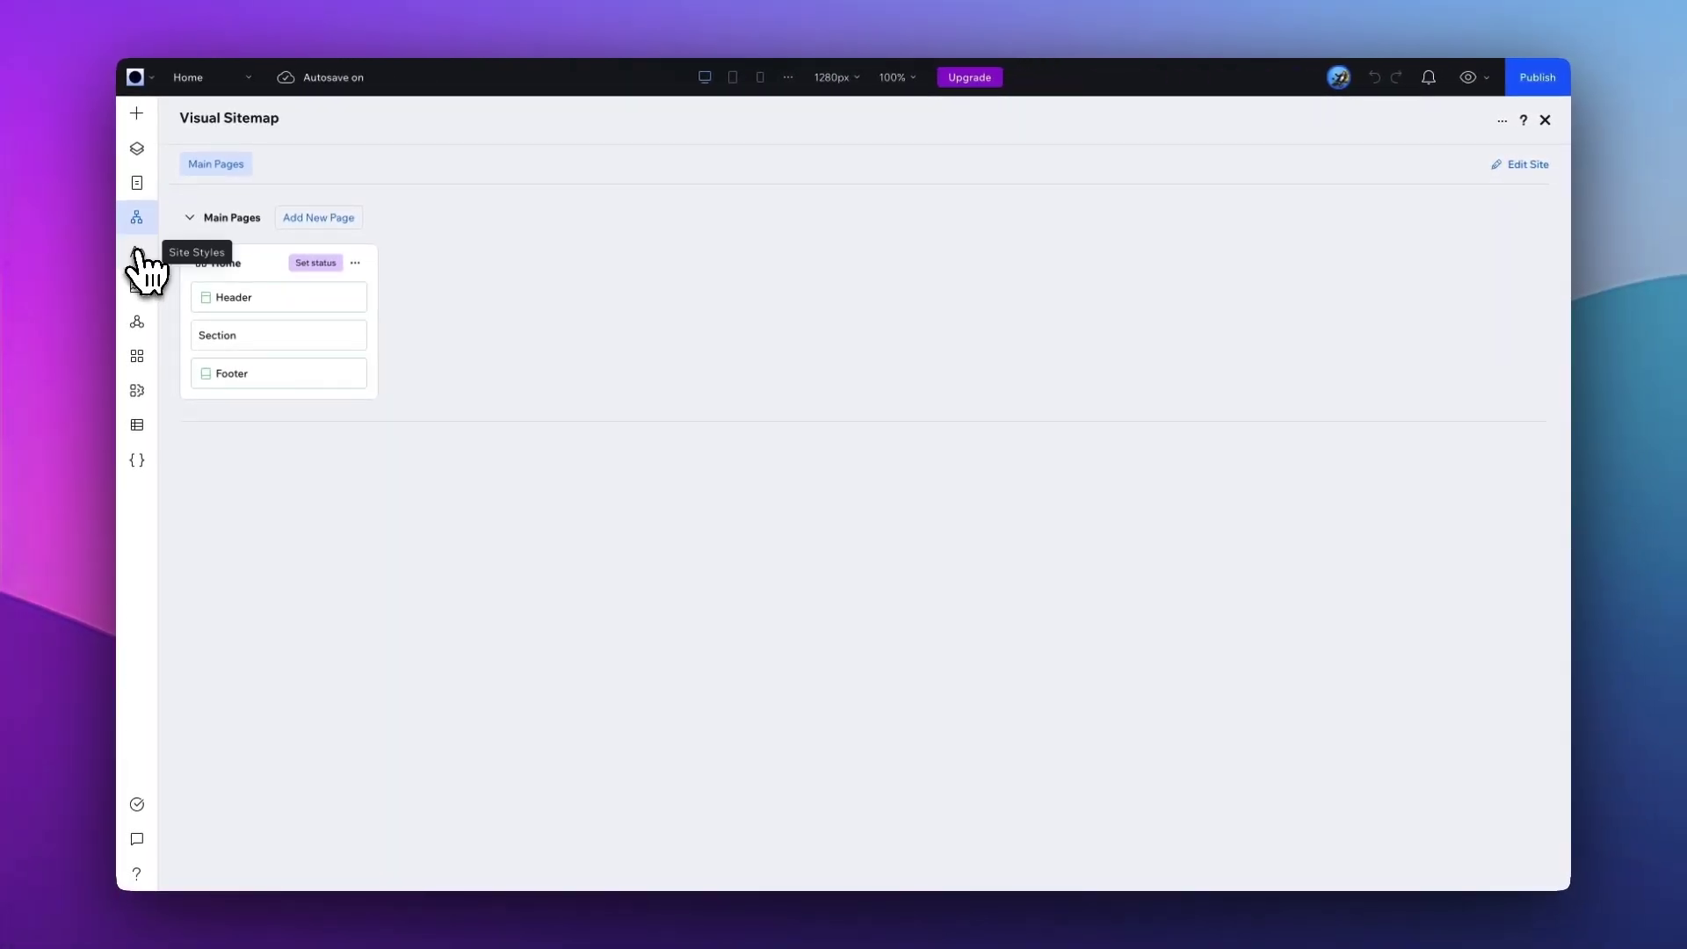
click(137, 253)
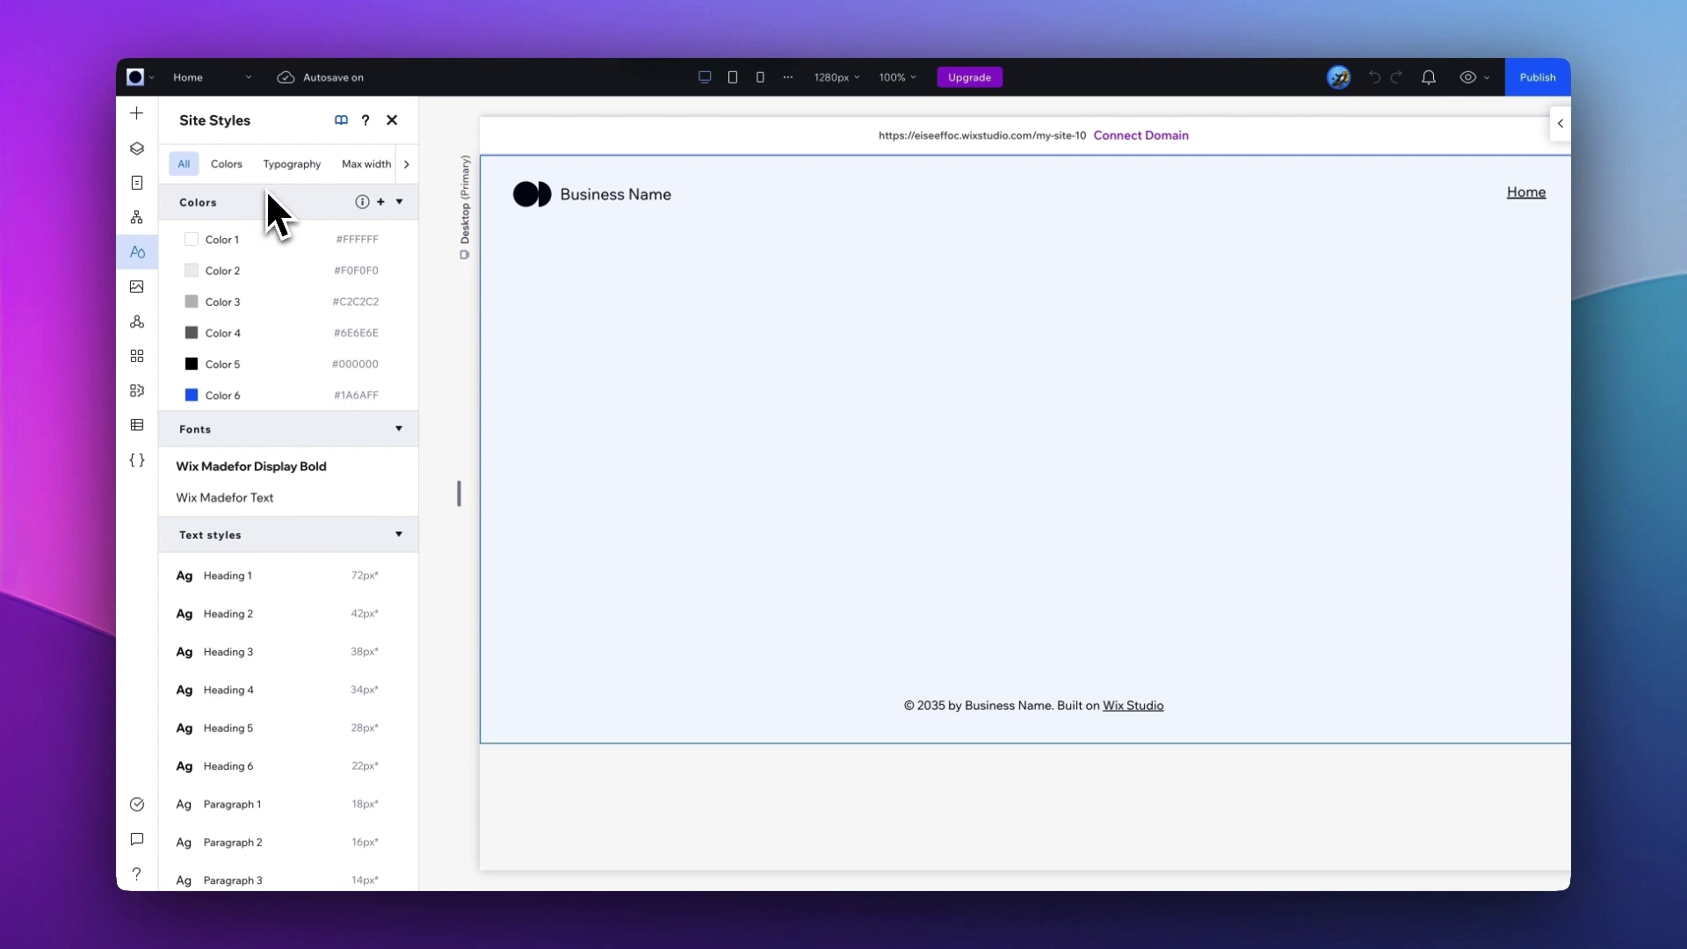
scroll(251, 395, down, 1)
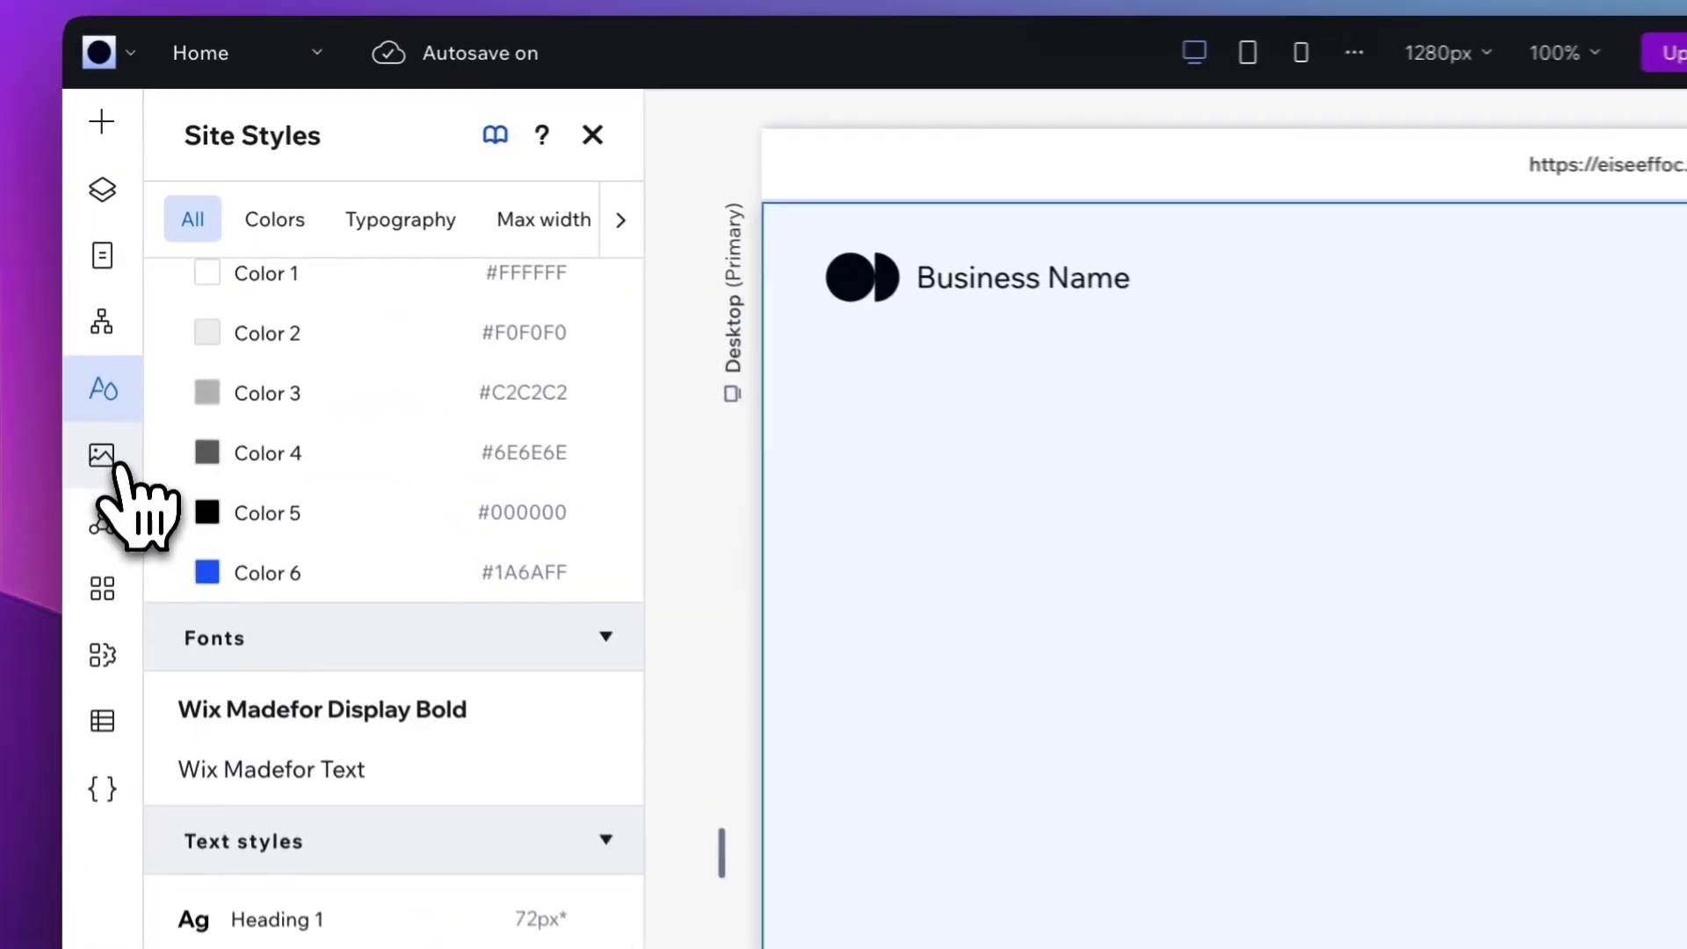
click(137, 286)
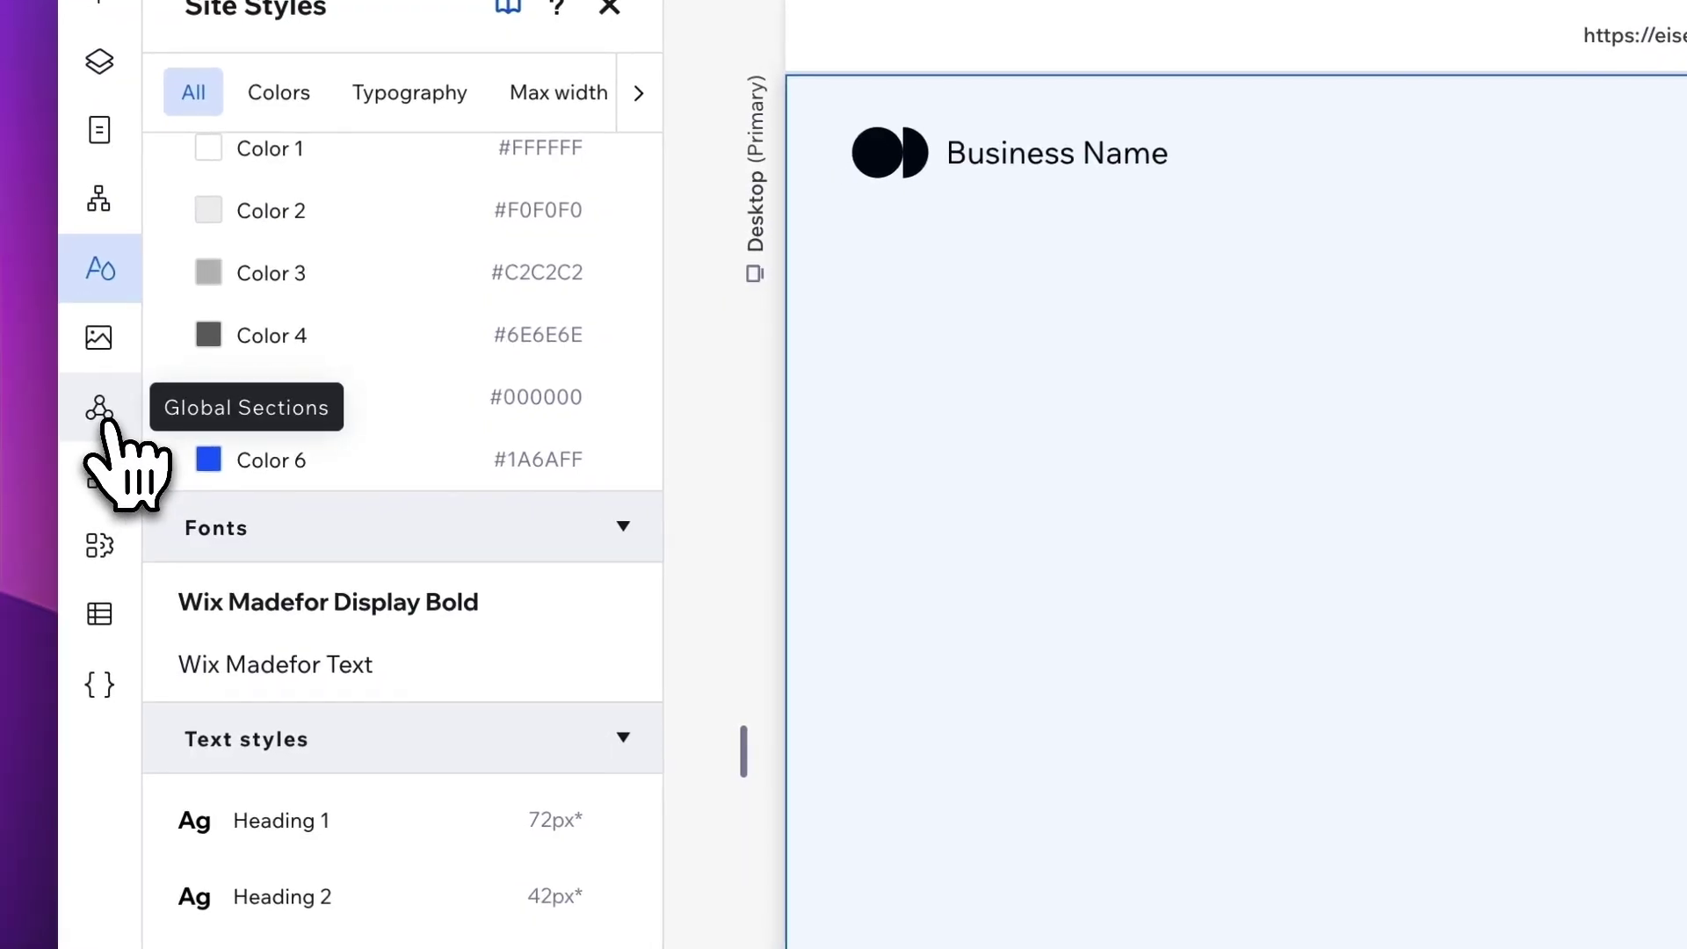
Select the site-wide header in Global Sections, then show the App Market's recommended apps.
click(100, 411)
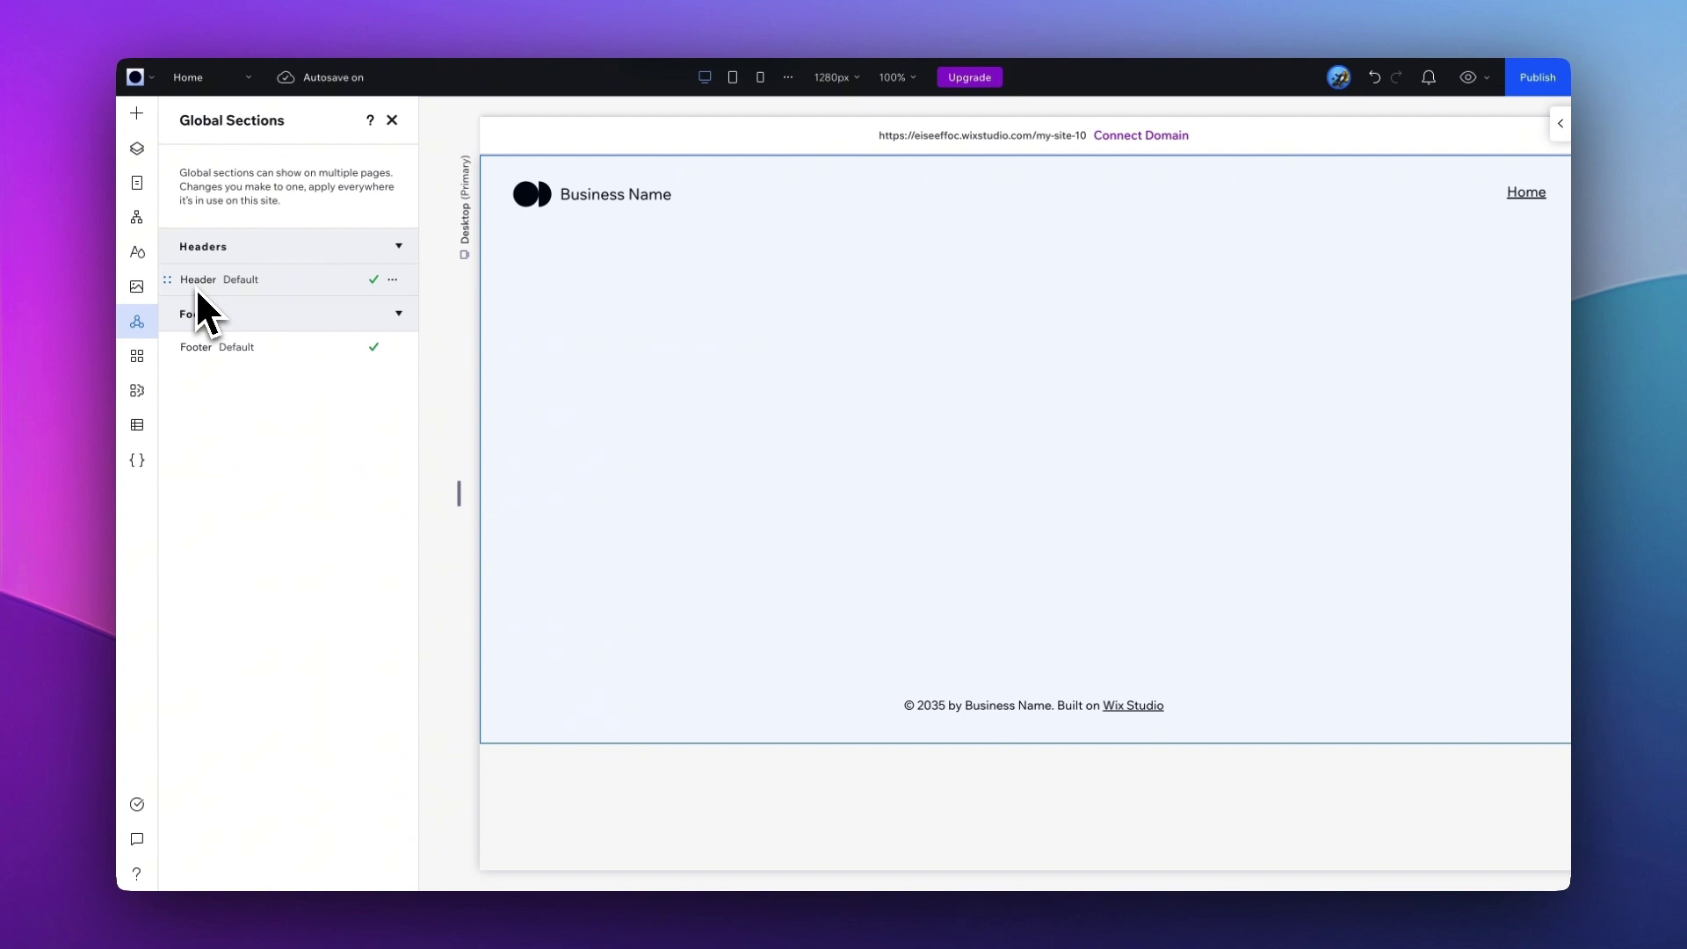
mouse_move(298, 286)
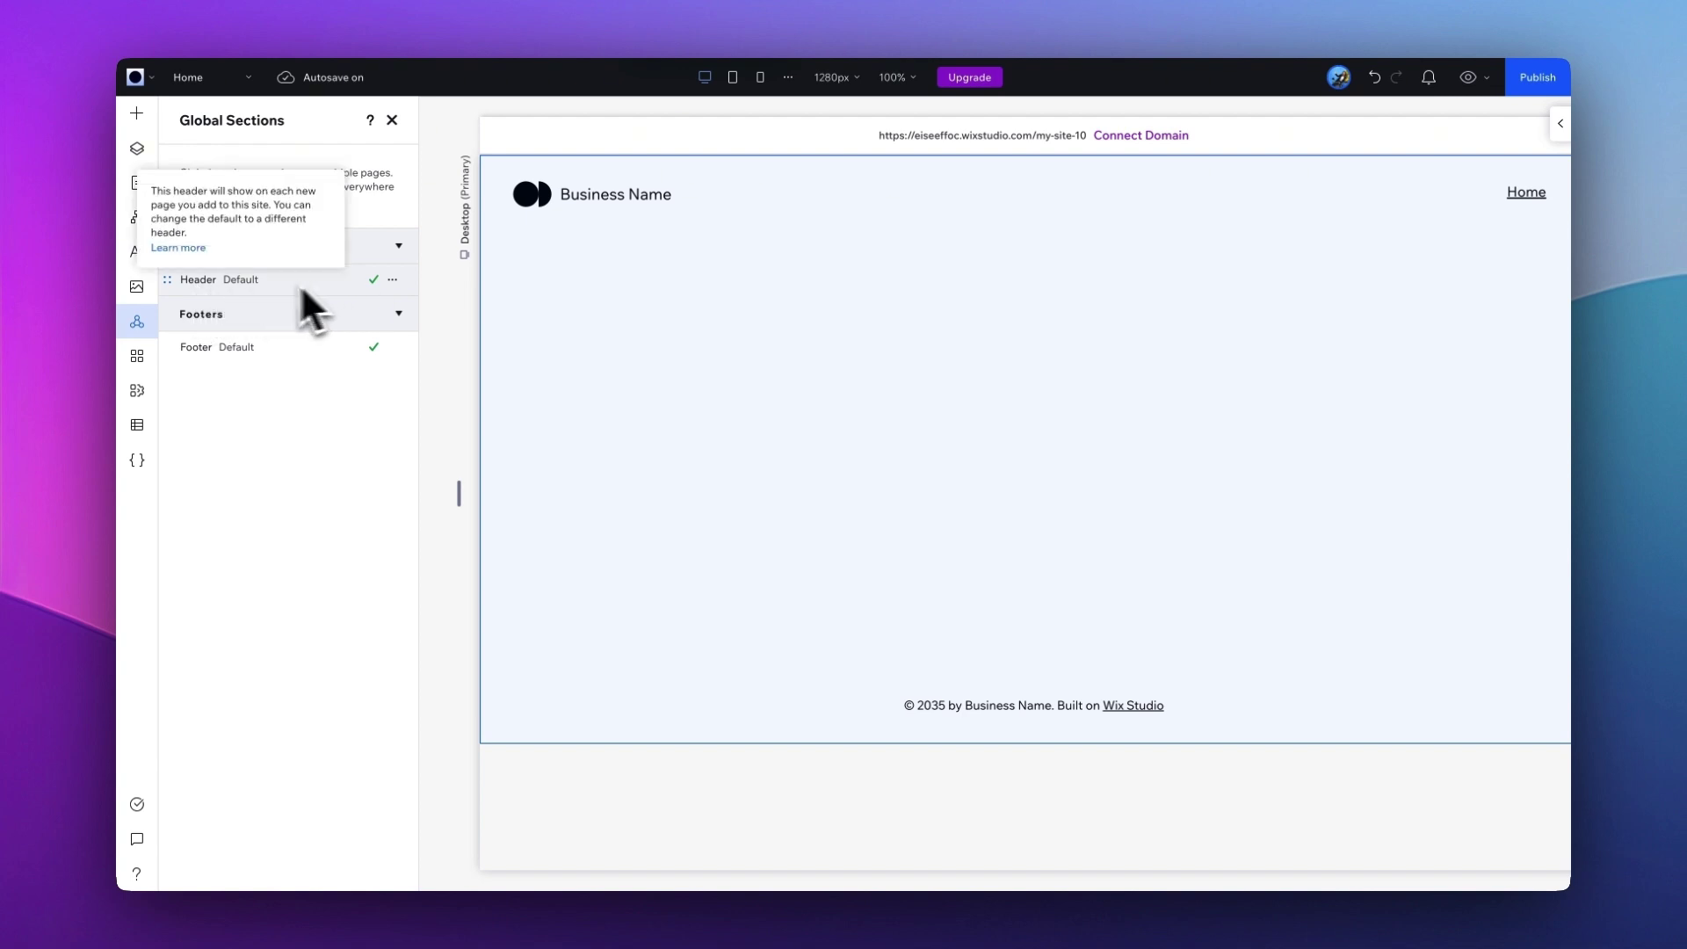
click(237, 283)
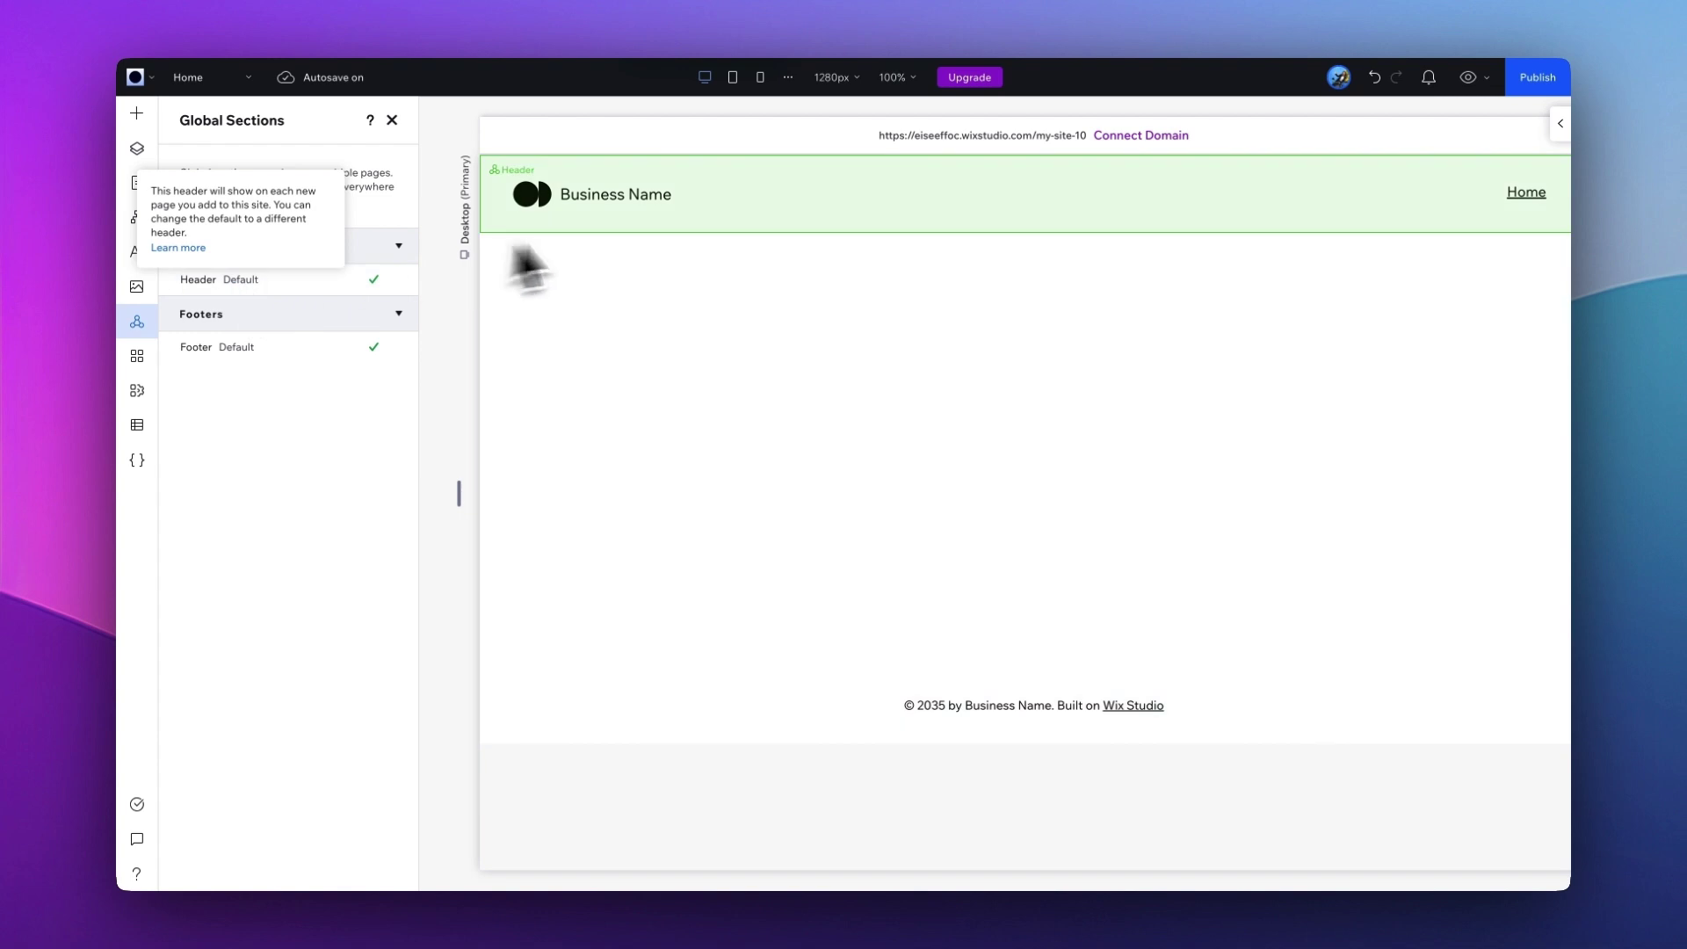
mouse_move(261, 279)
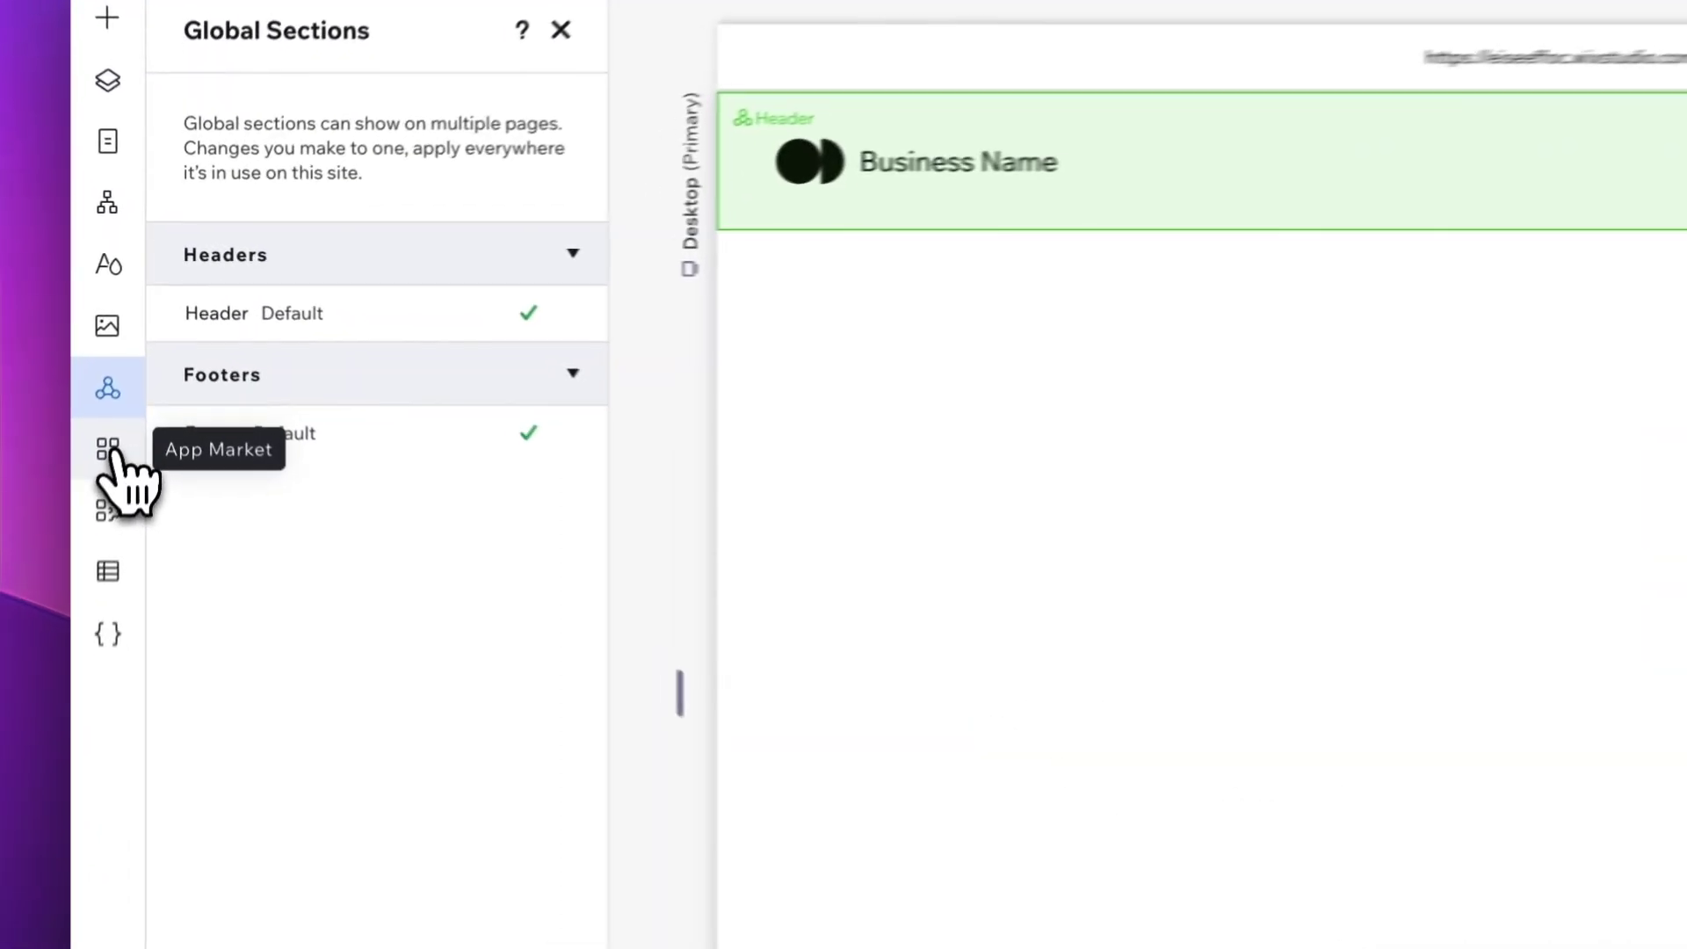
click(136, 355)
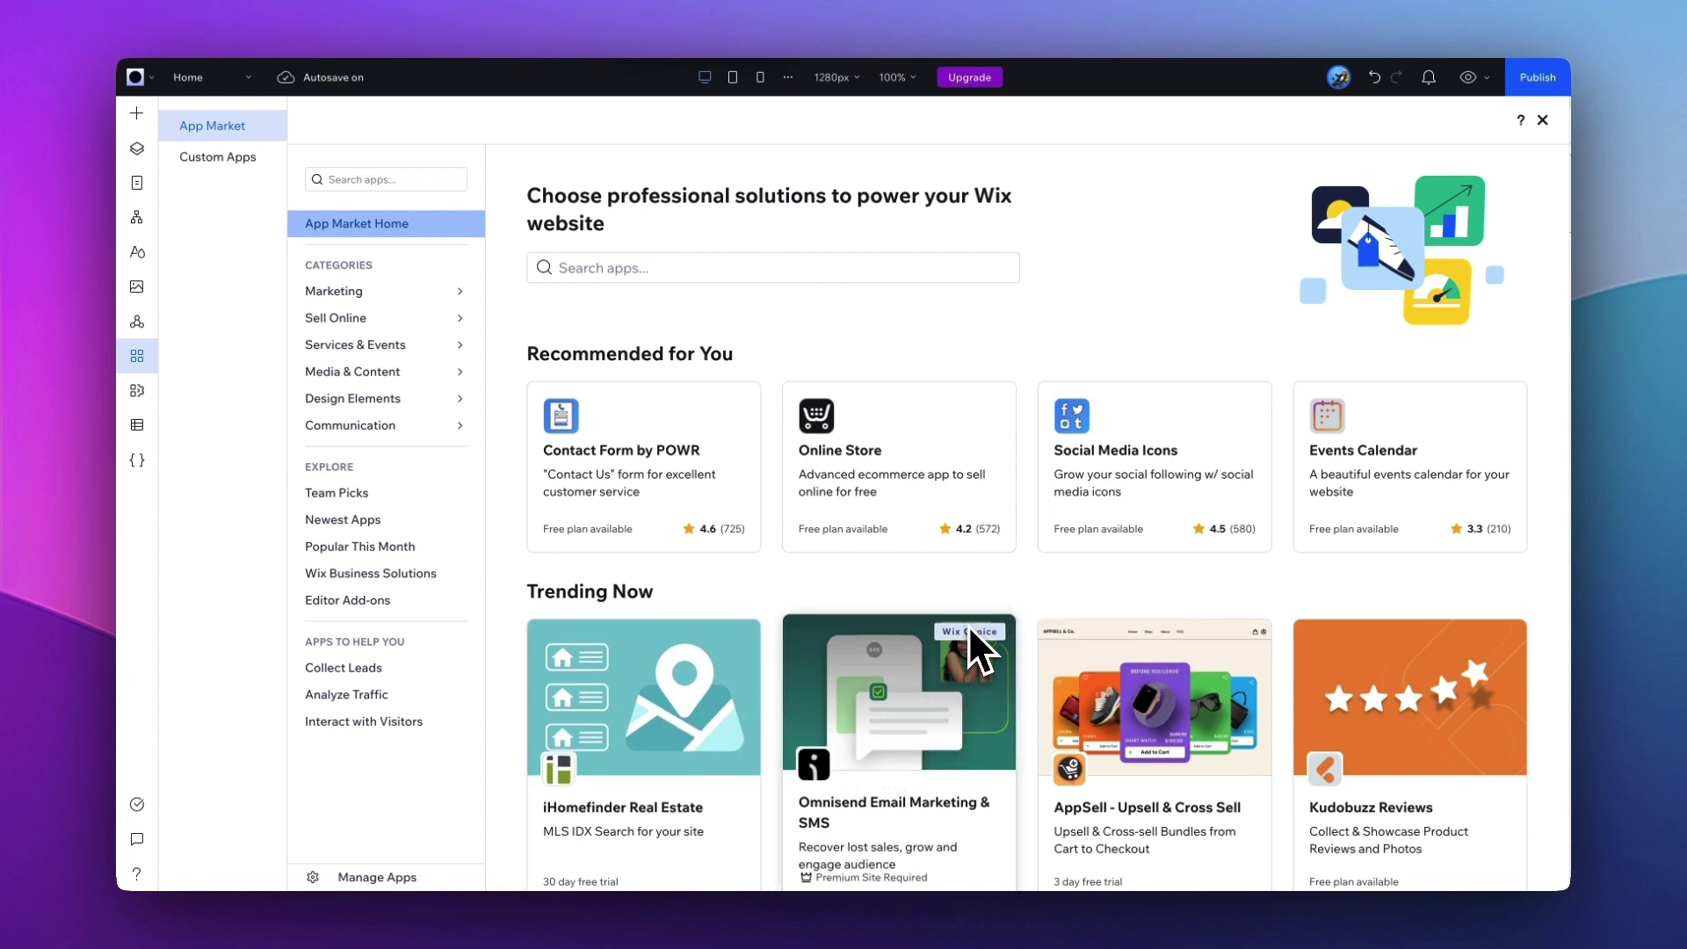
Scroll through the App Market, then list business apps like Wix Stores, Bookings and Blog.
scroll(969, 626, down, 1)
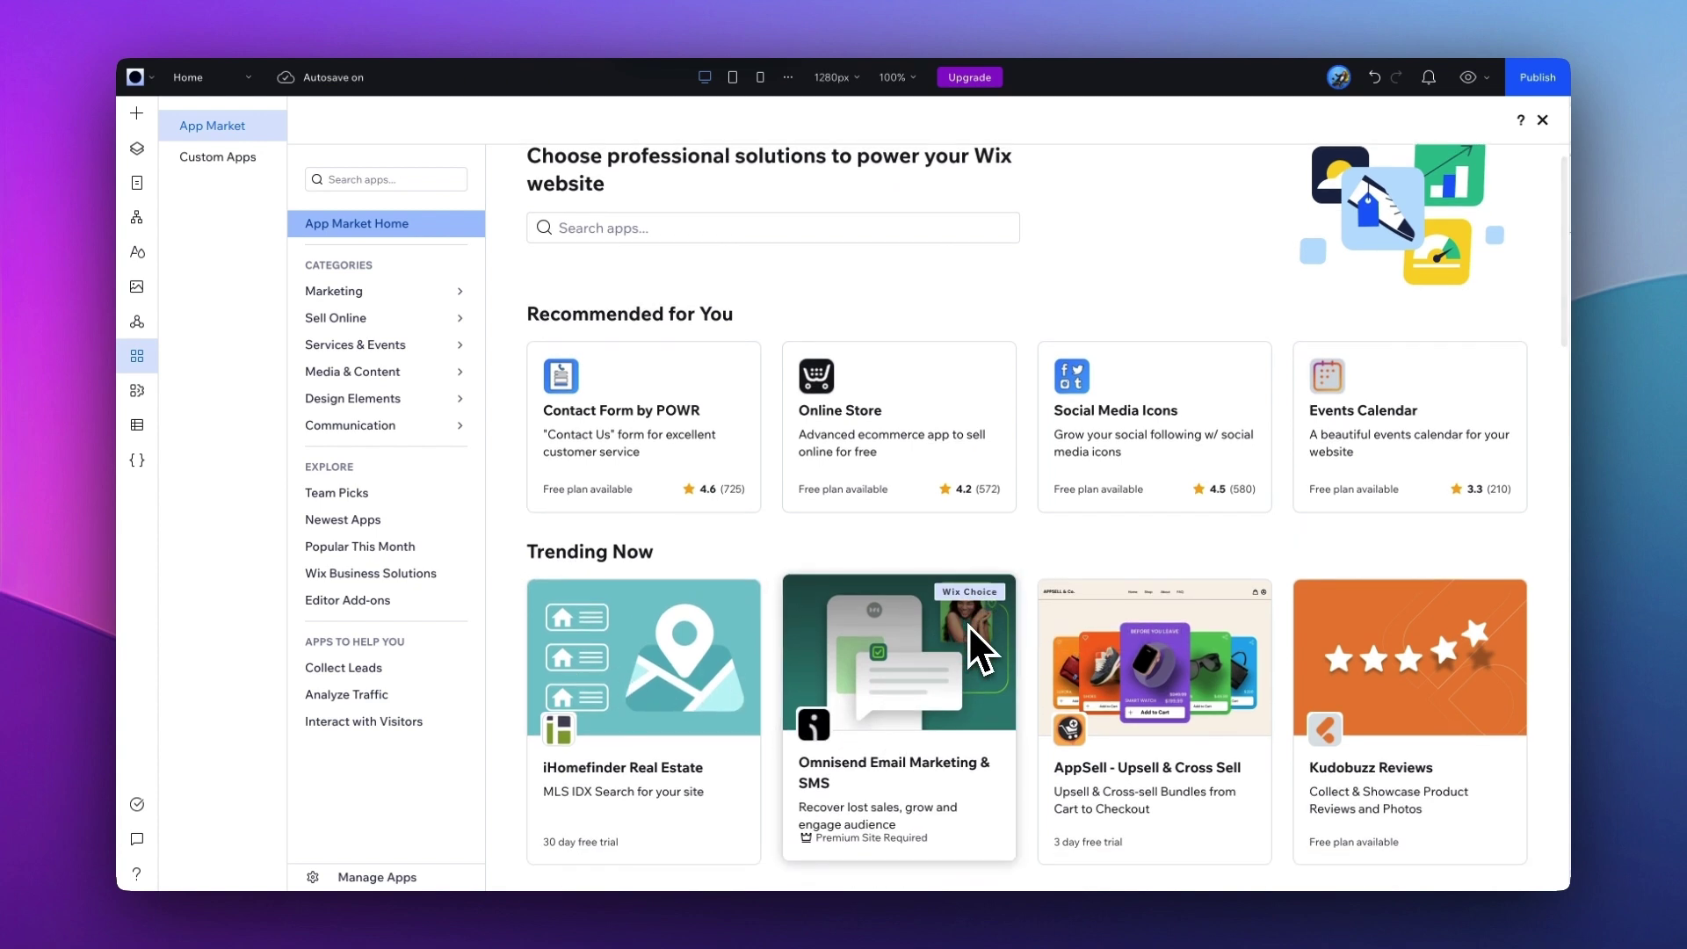
scroll(968, 624, down, 5)
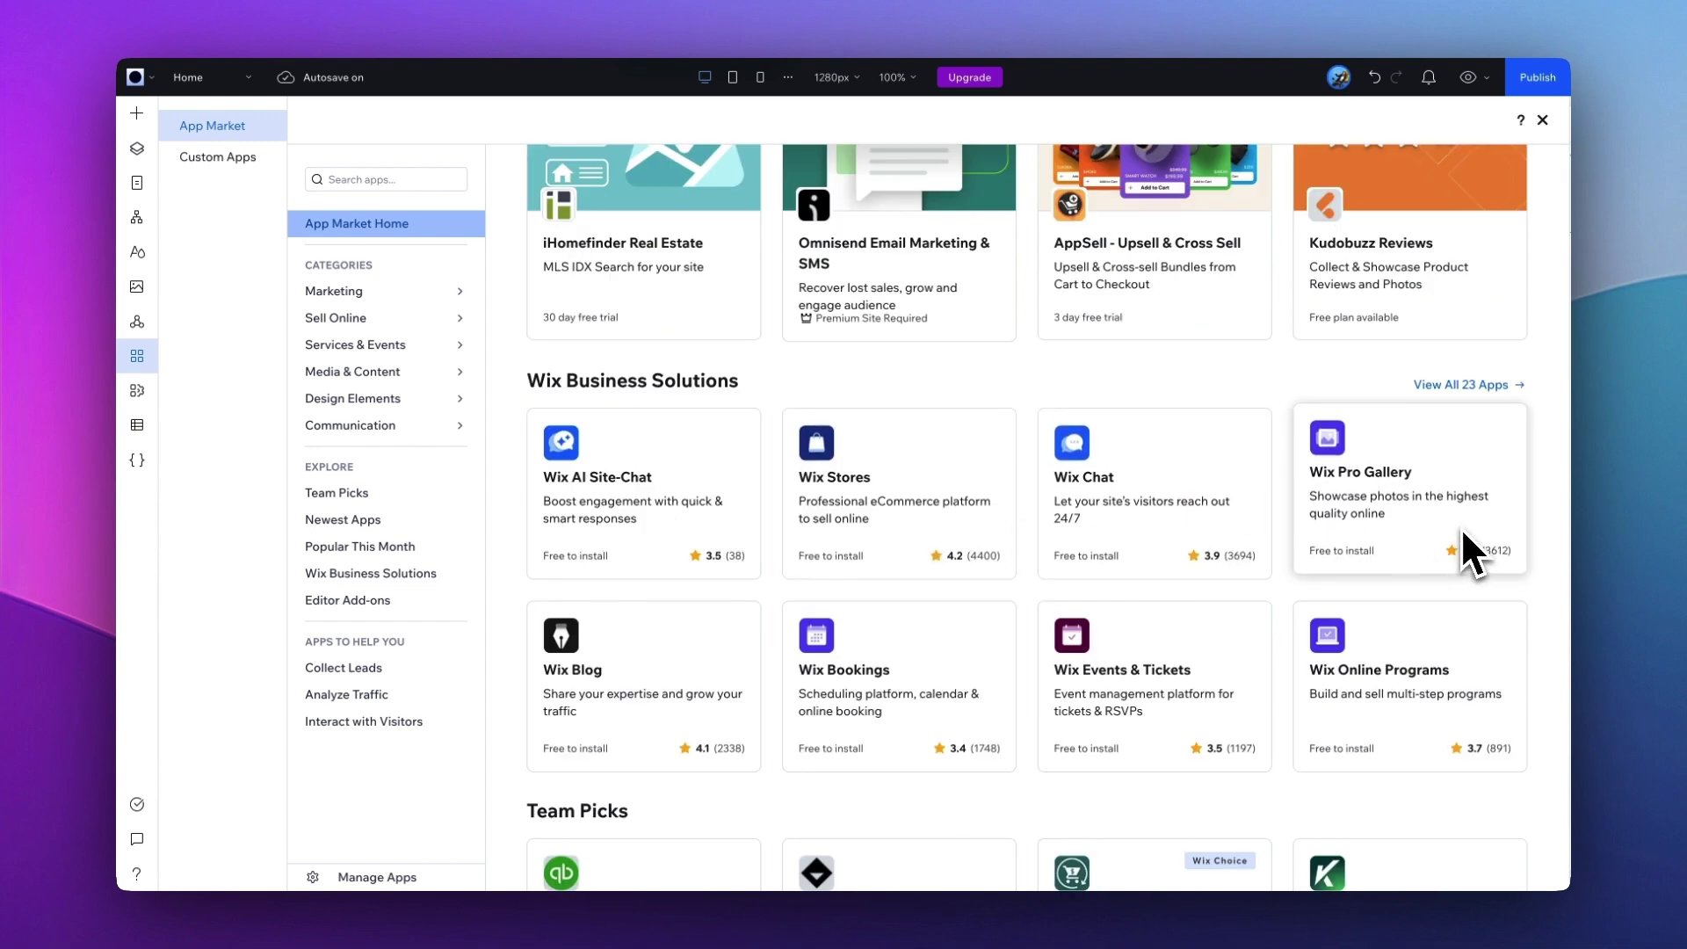
scroll(1460, 525, down, 1)
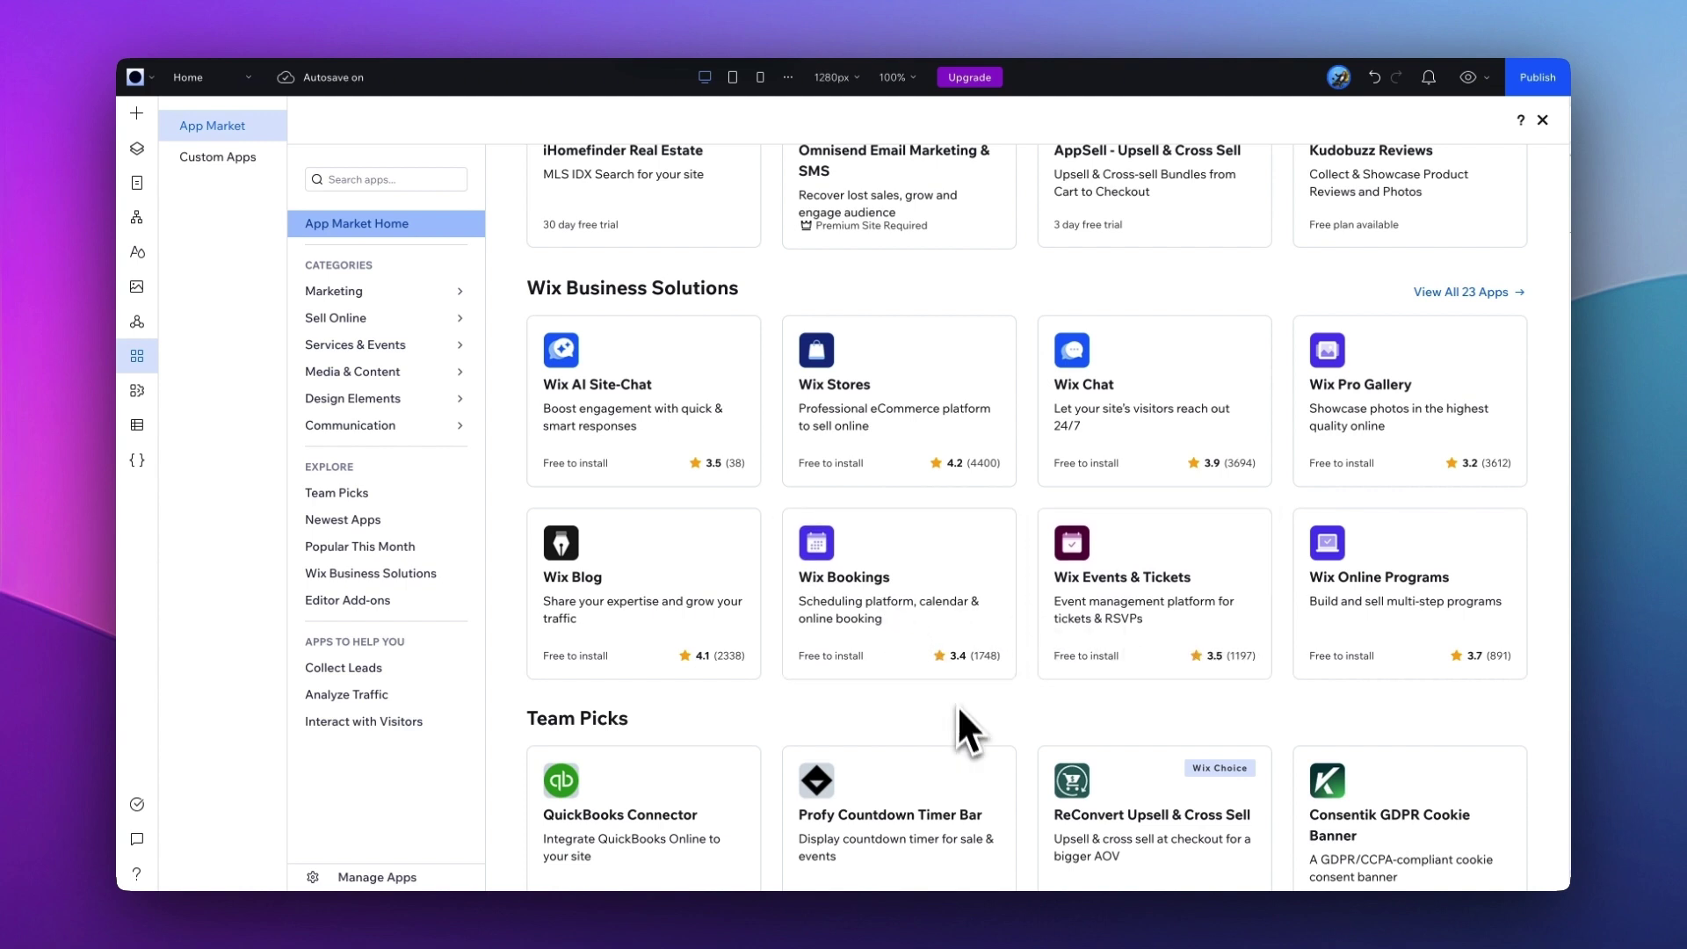
click(137, 389)
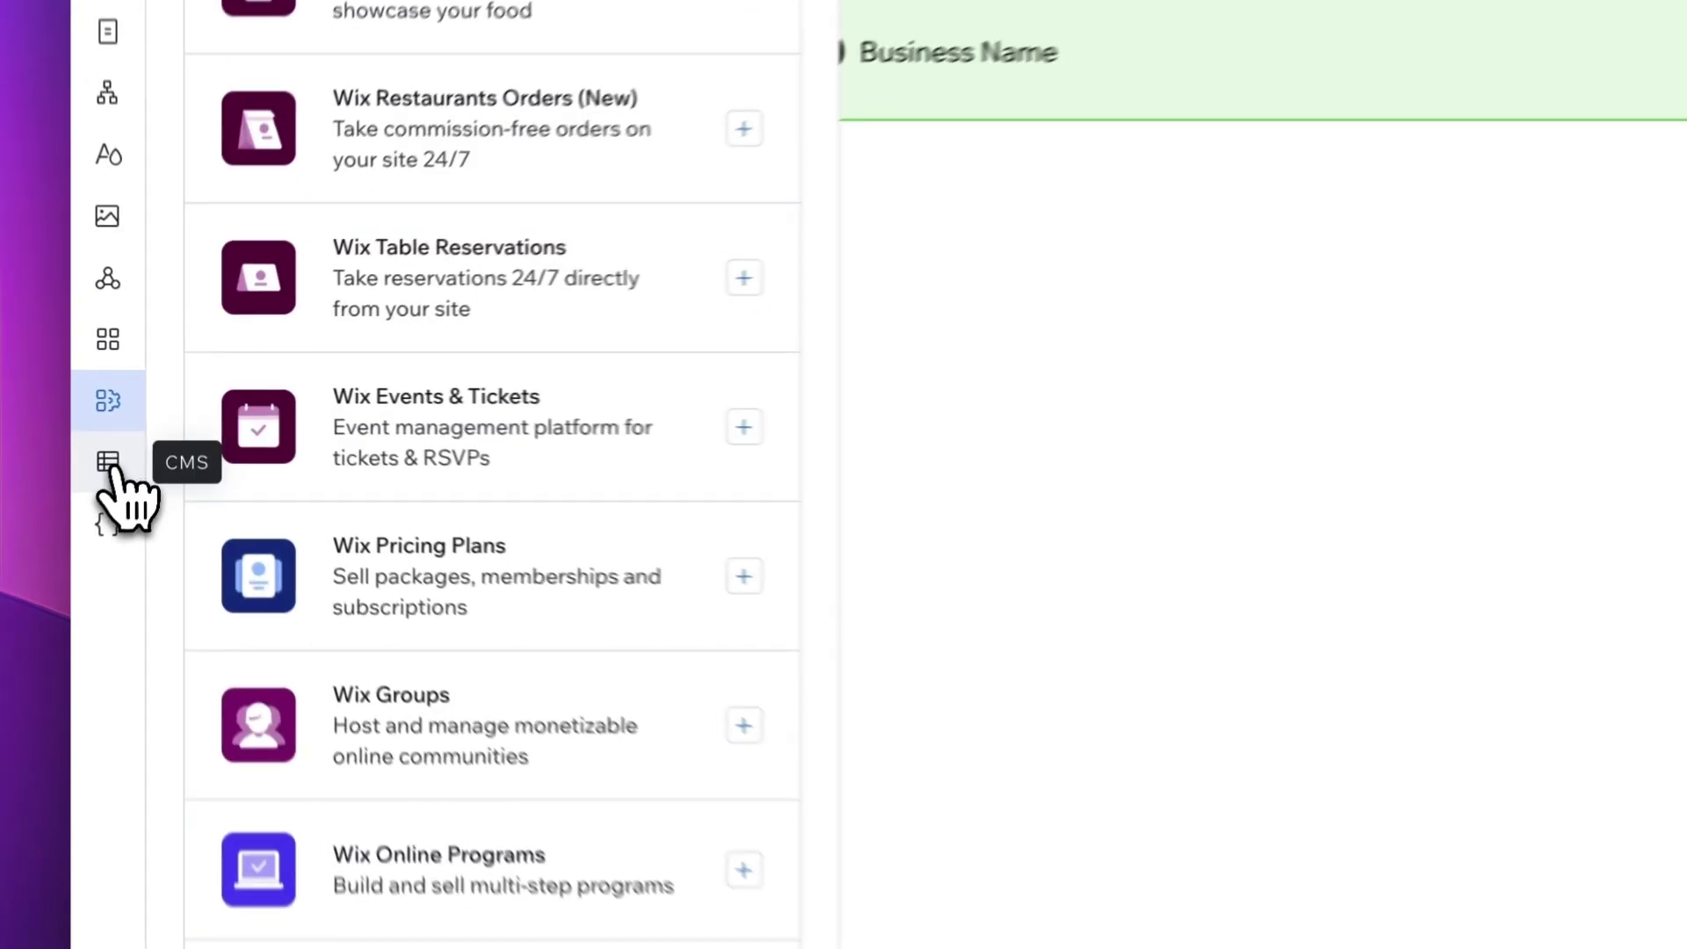
View the CMS content manager overview, then the custom Code overview.
click(137, 424)
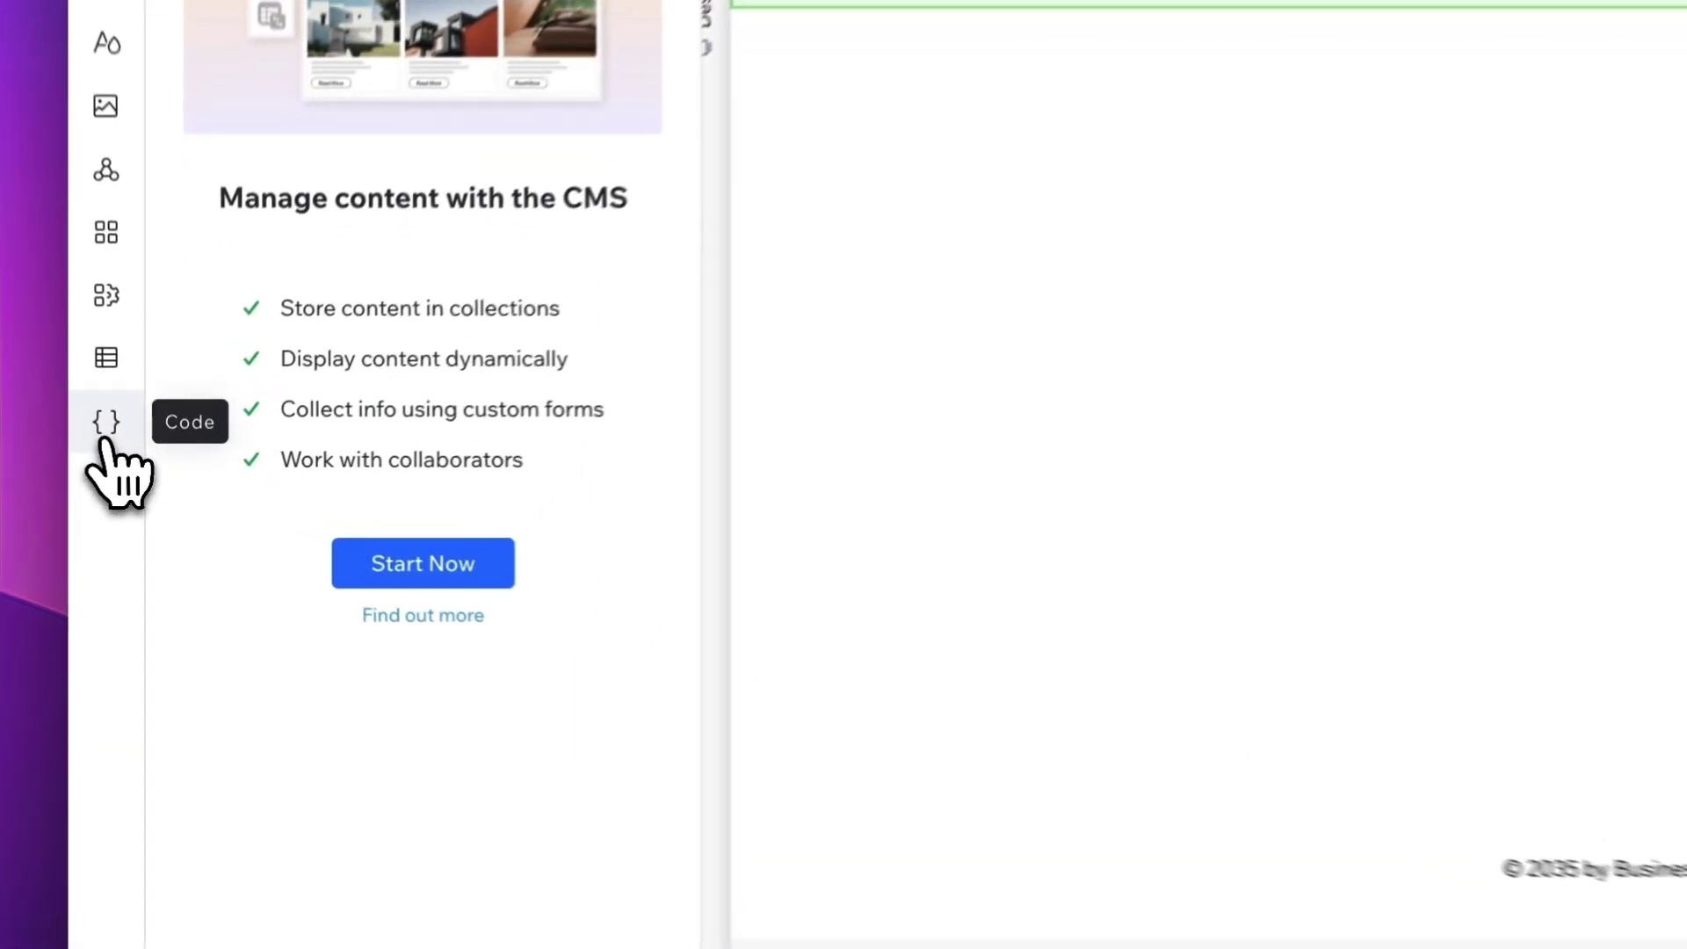
click(137, 459)
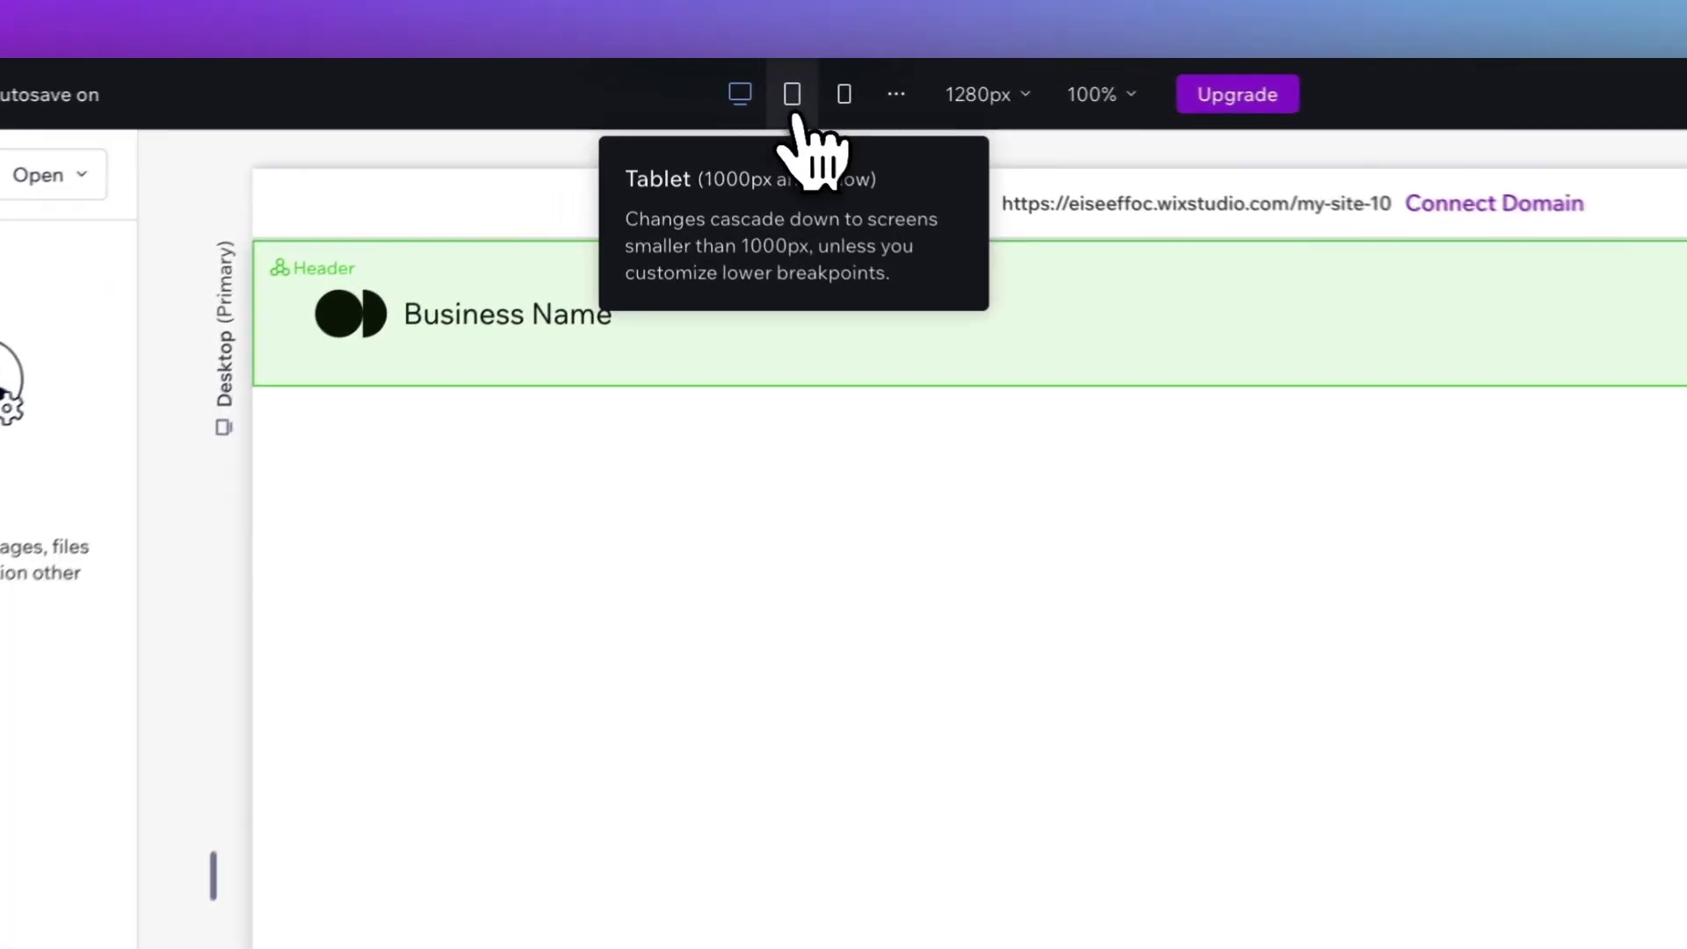
Preview the Home page at Tablet and Mobile widths, then return to 1280px Desktop.
click(793, 112)
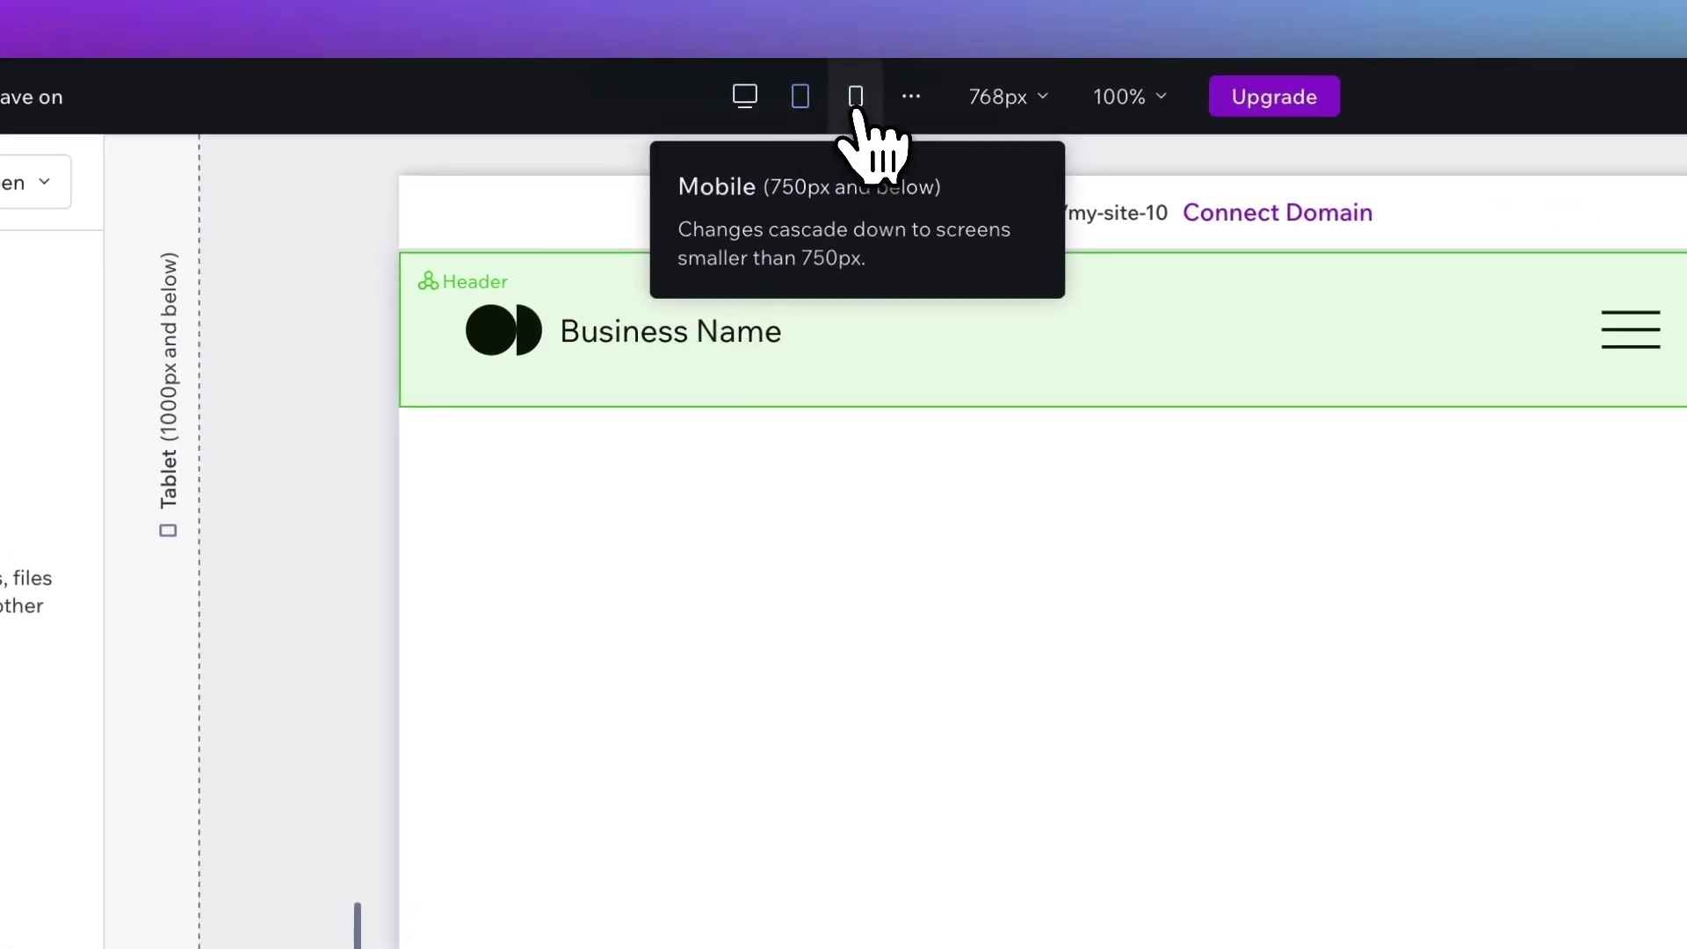
click(845, 104)
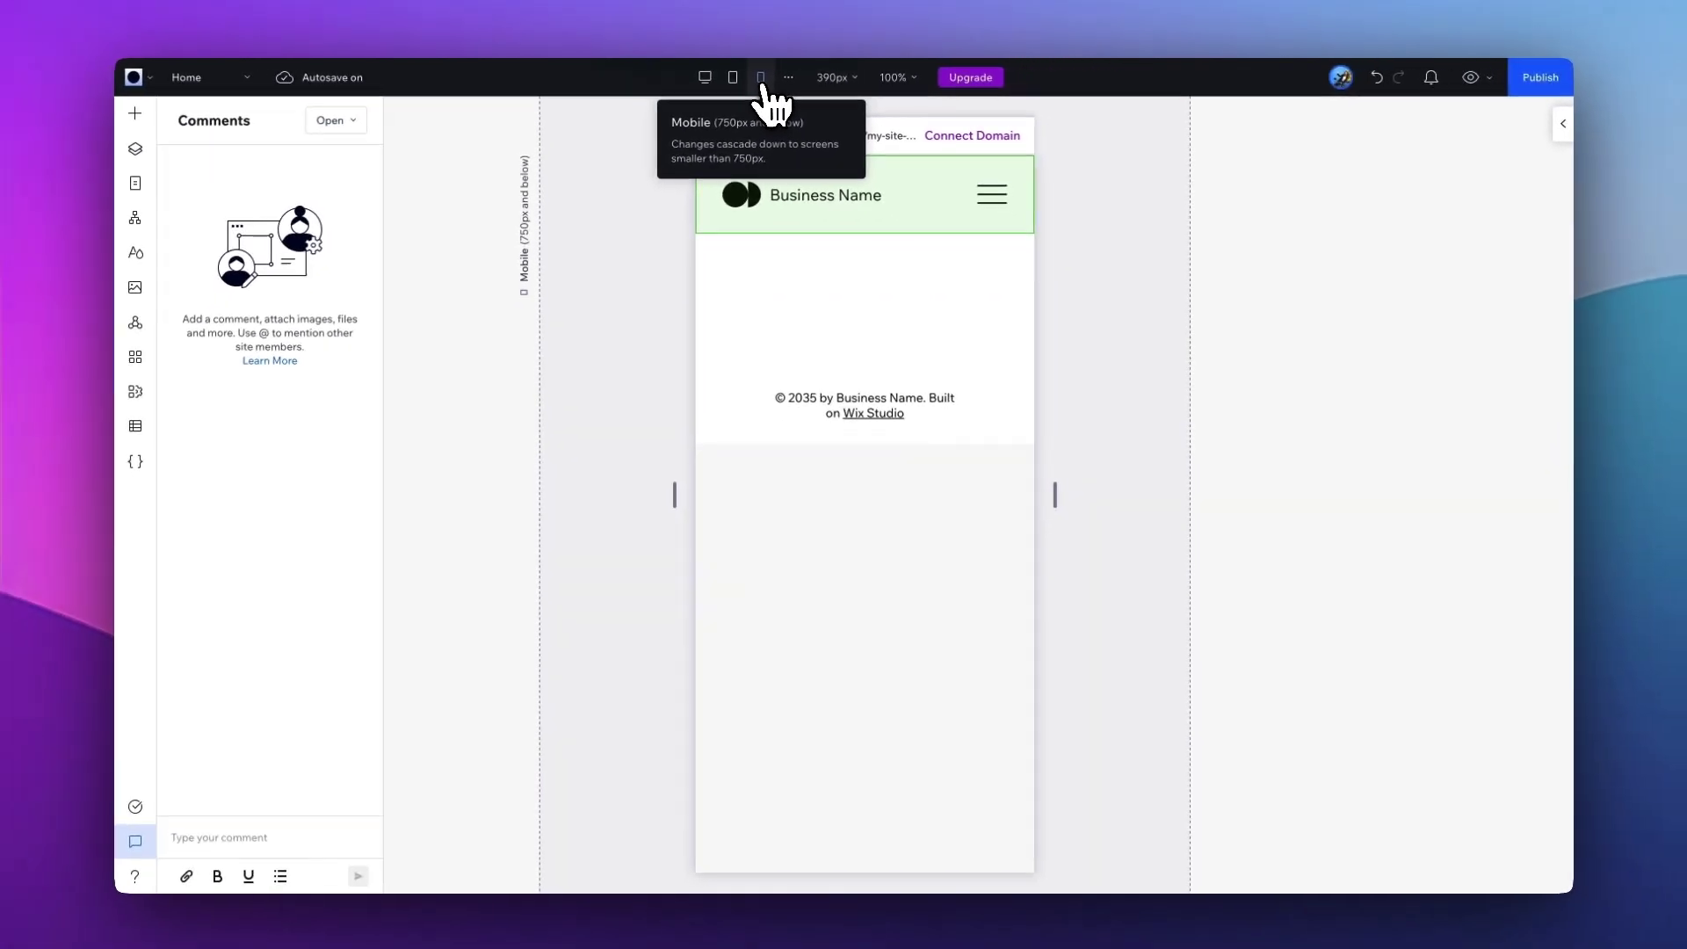
click(705, 77)
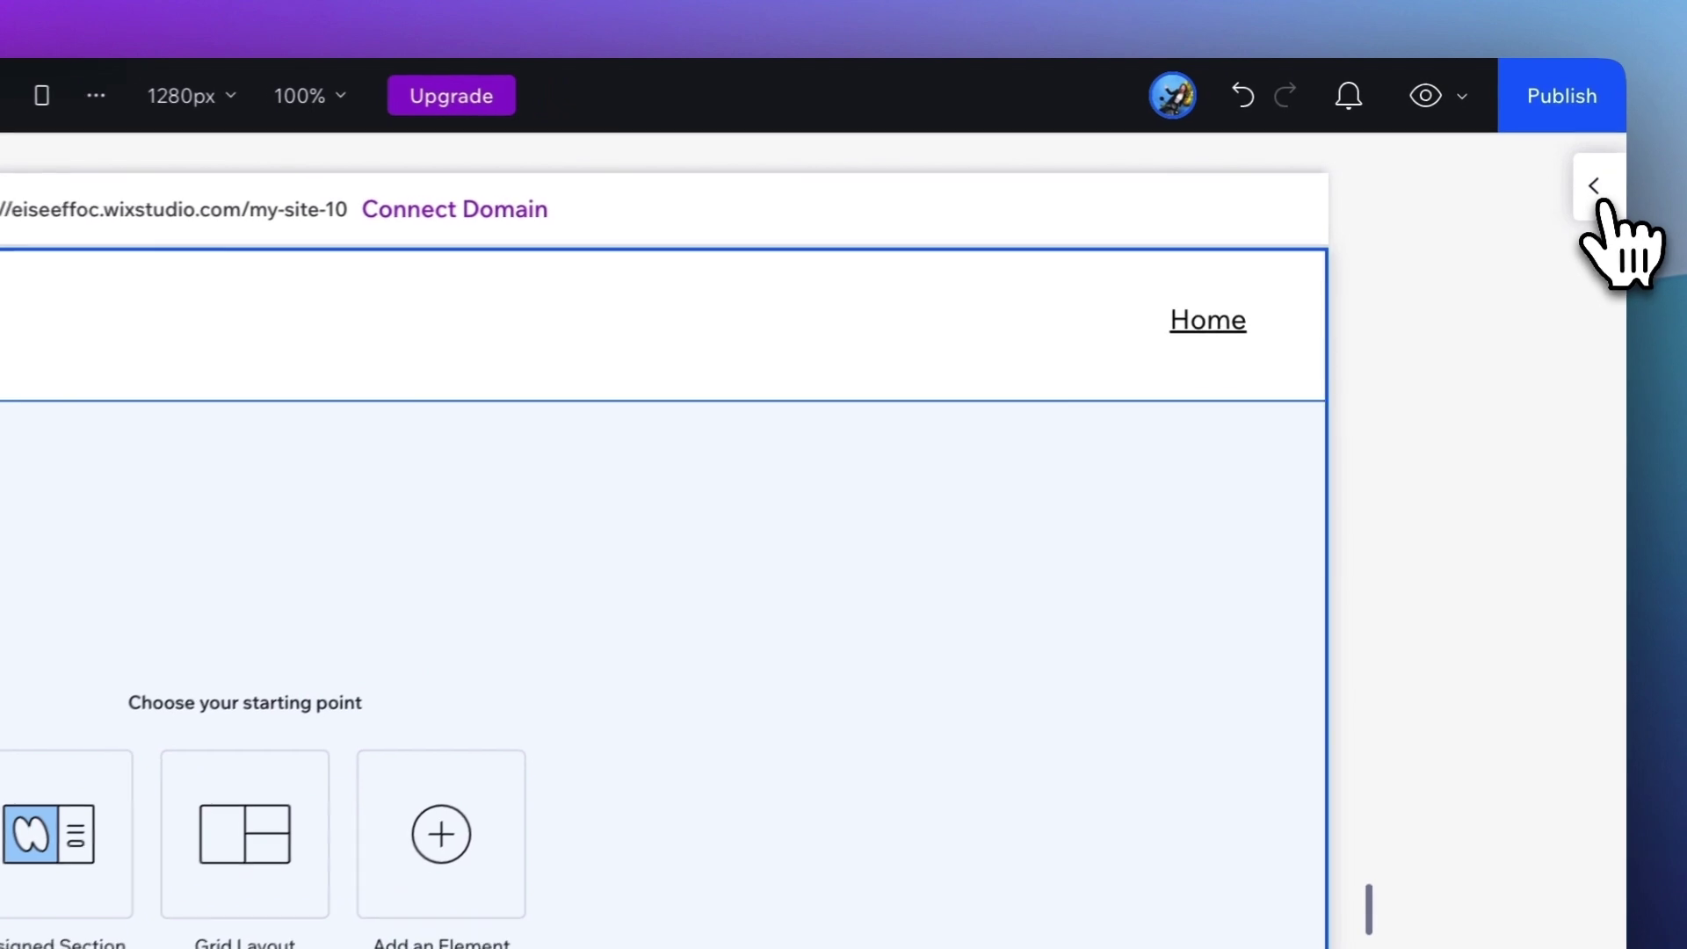
Show the page settings Inspector beside the canvas, closing and reopening it once.
click(1560, 123)
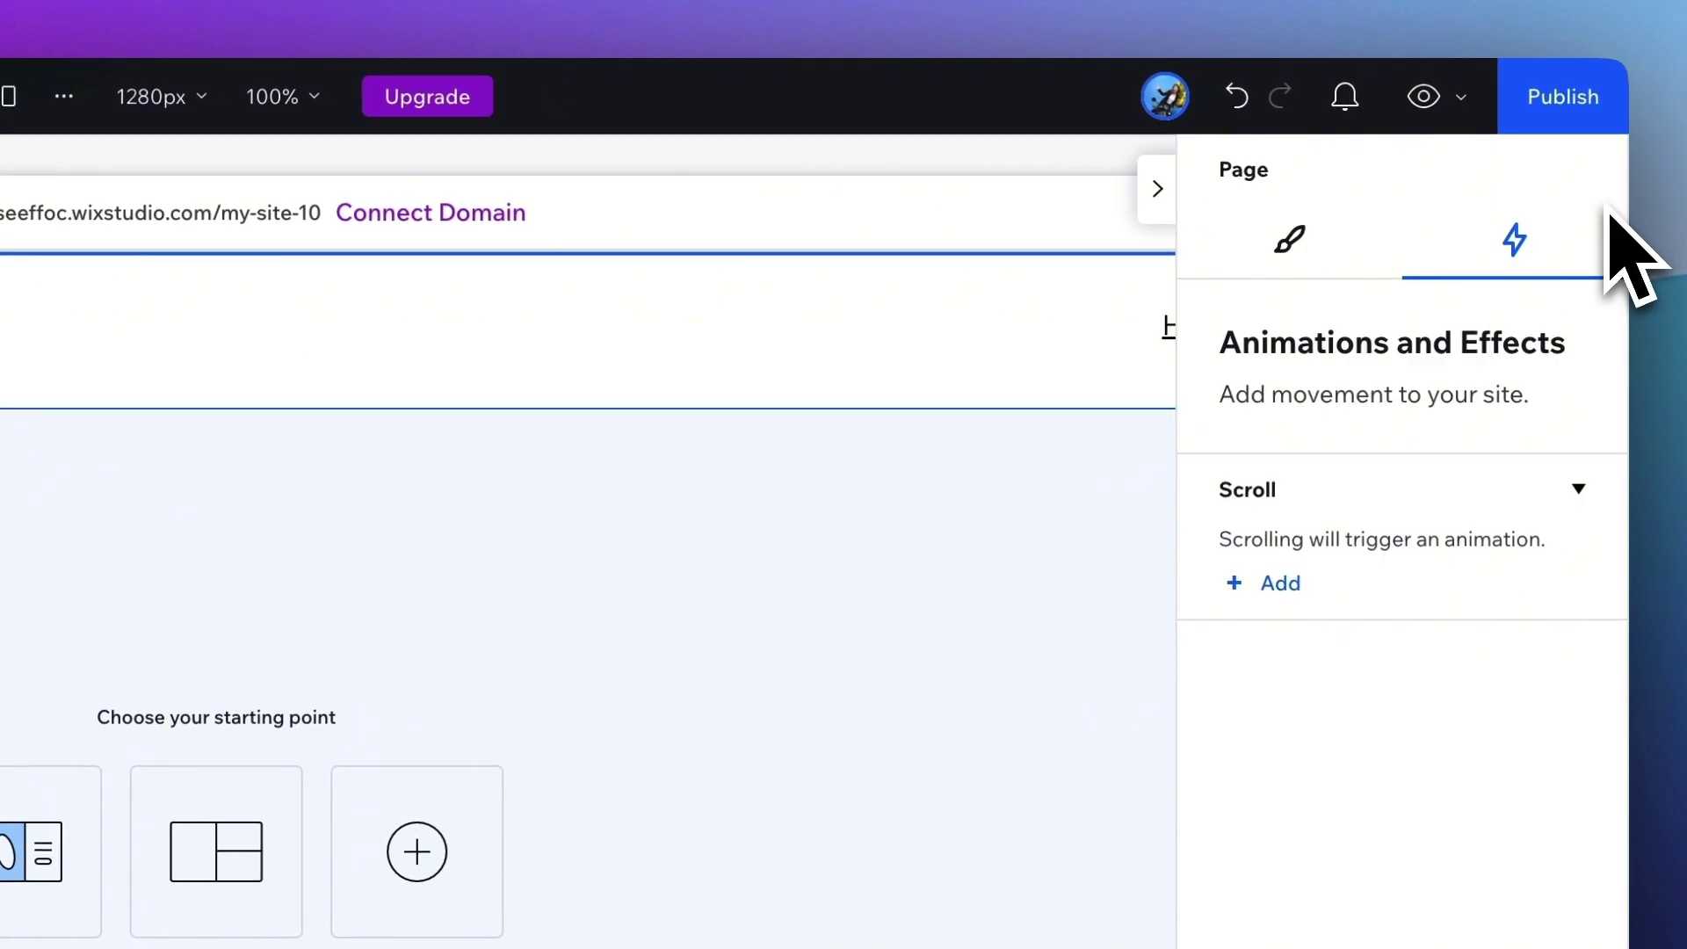
click(1157, 188)
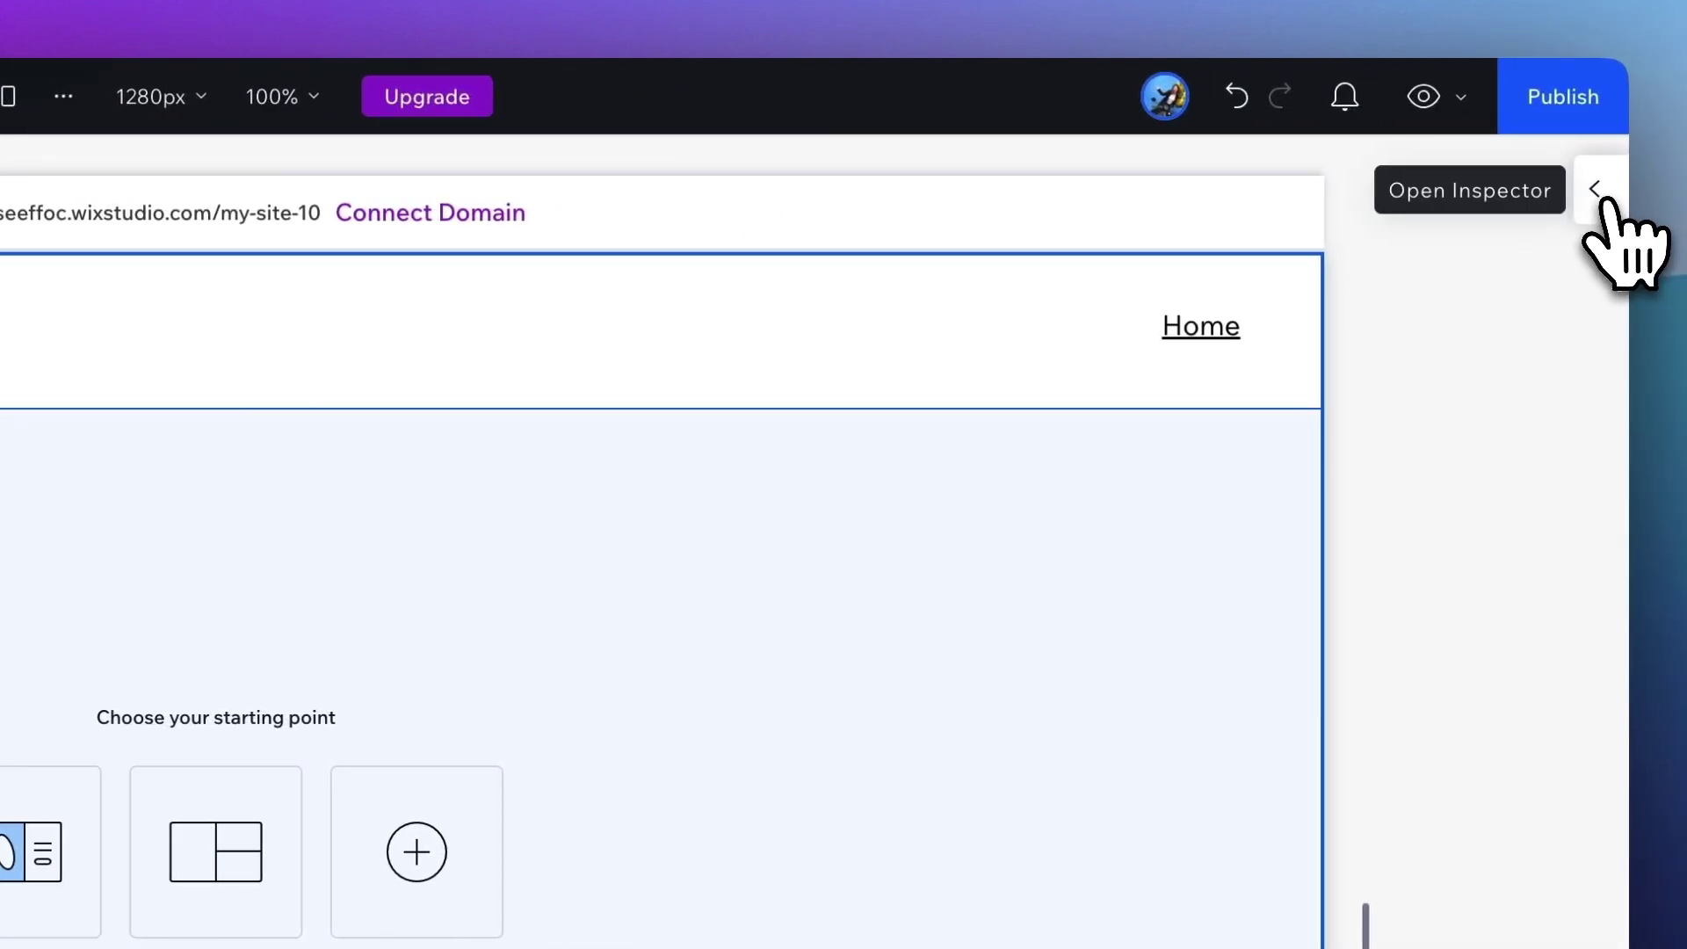
click(1607, 202)
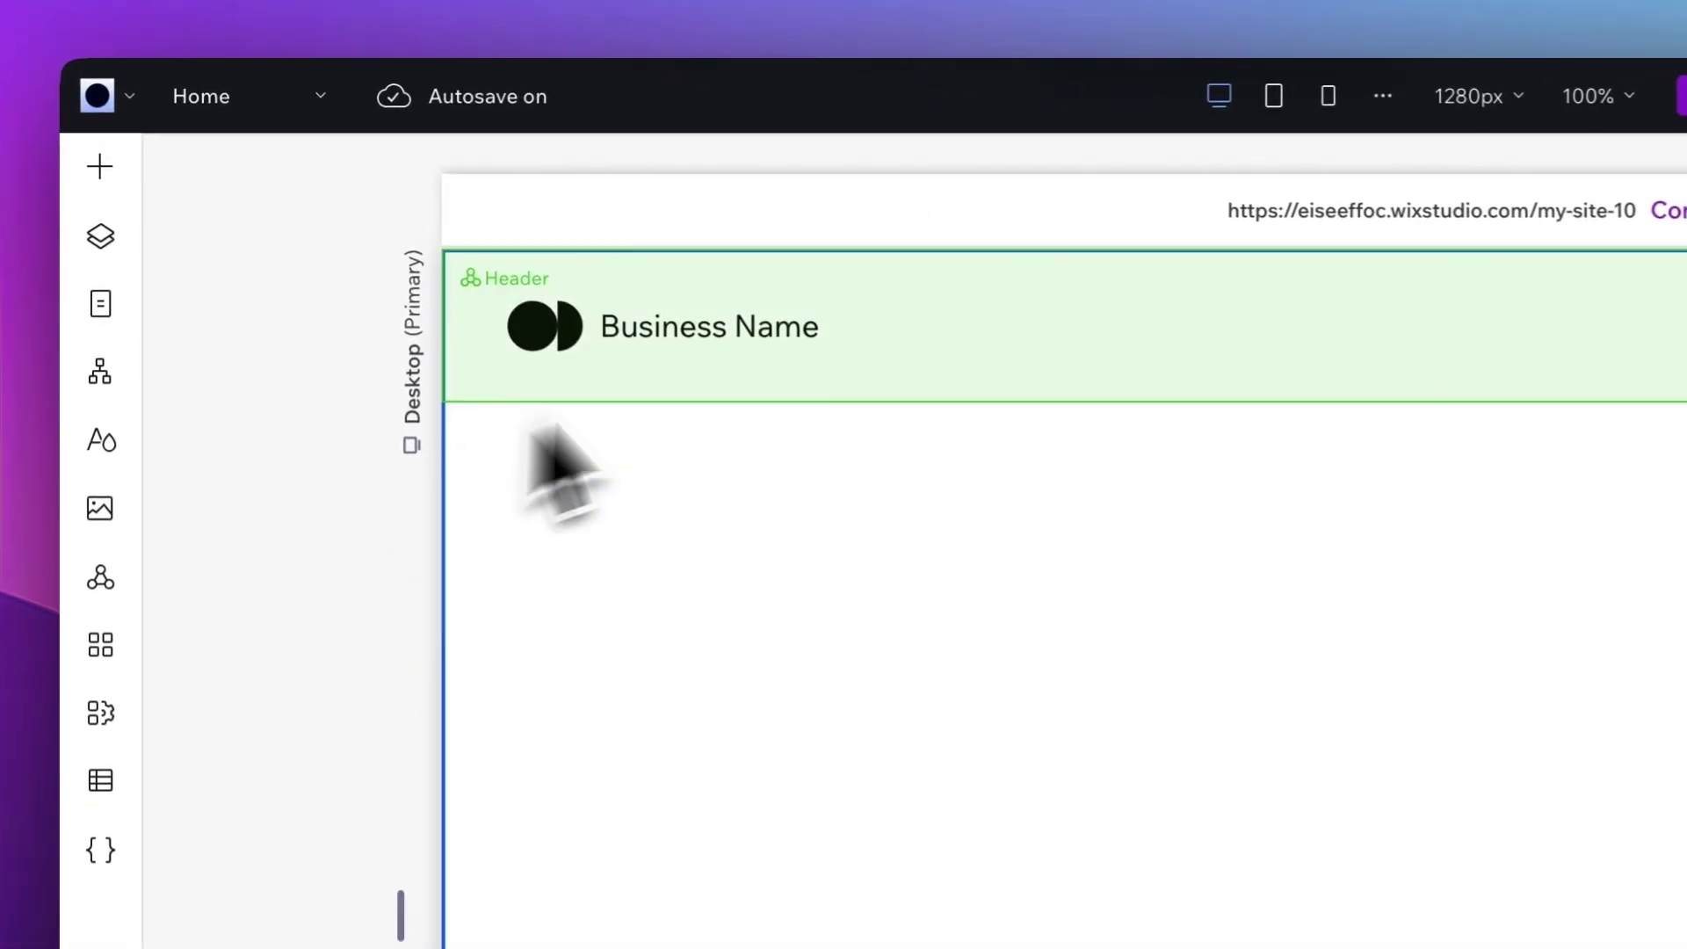
Set the Header's background colour to white in its Design settings.
click(748, 346)
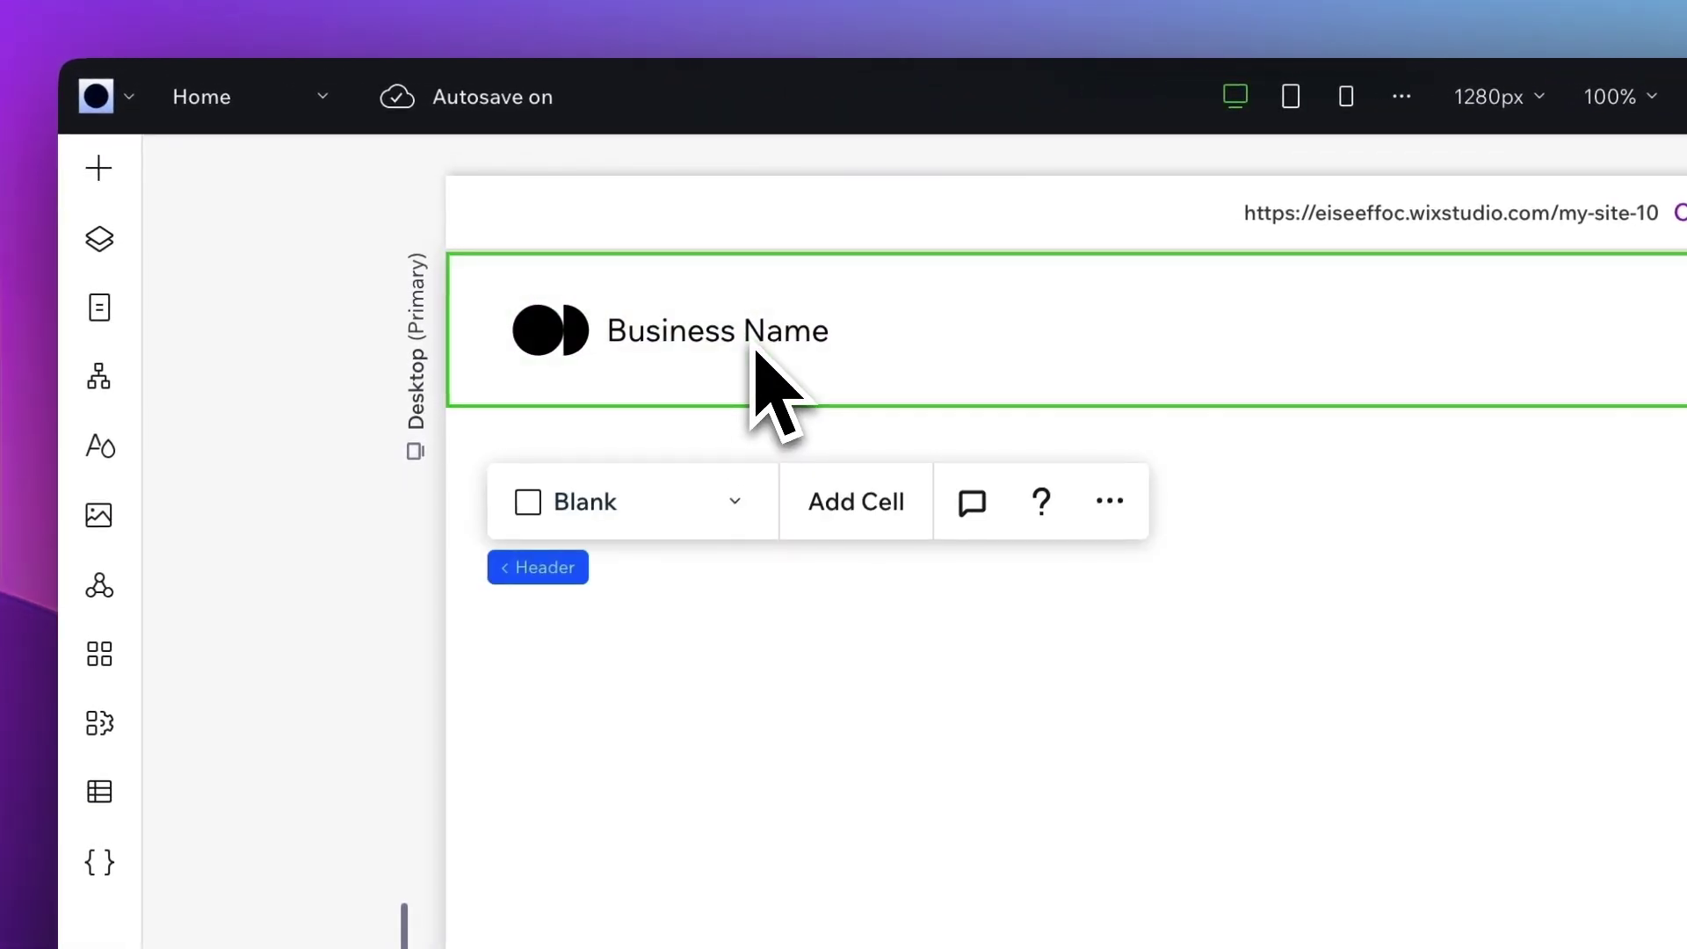
click(1309, 251)
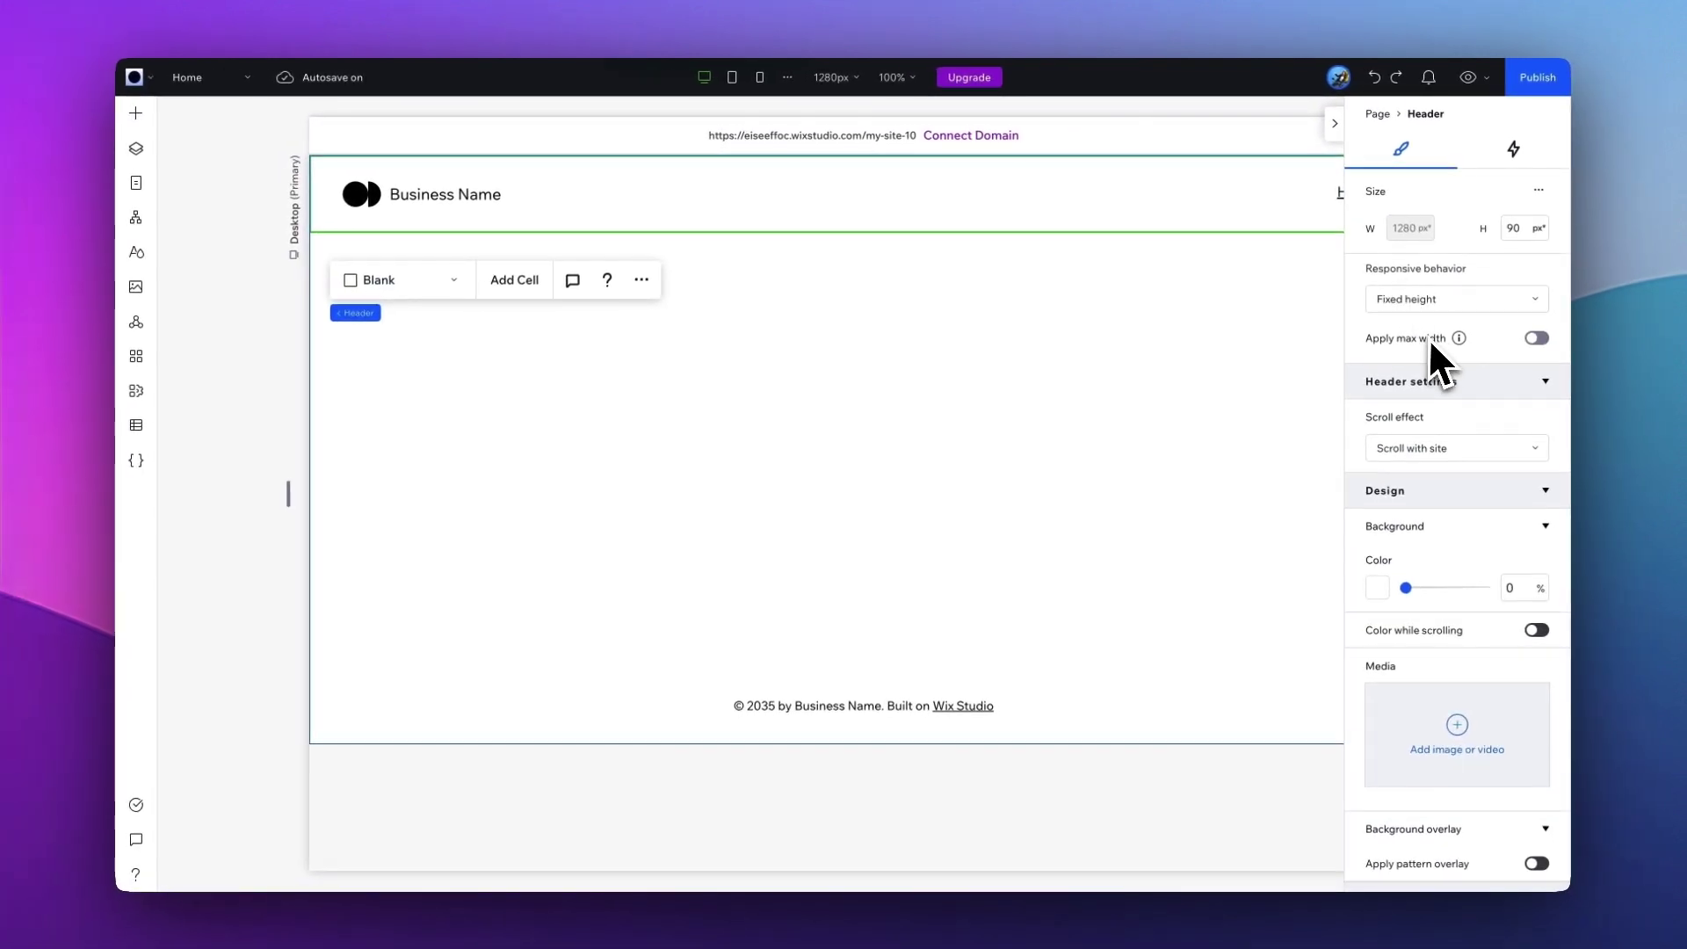
scroll(1431, 344, down, 3)
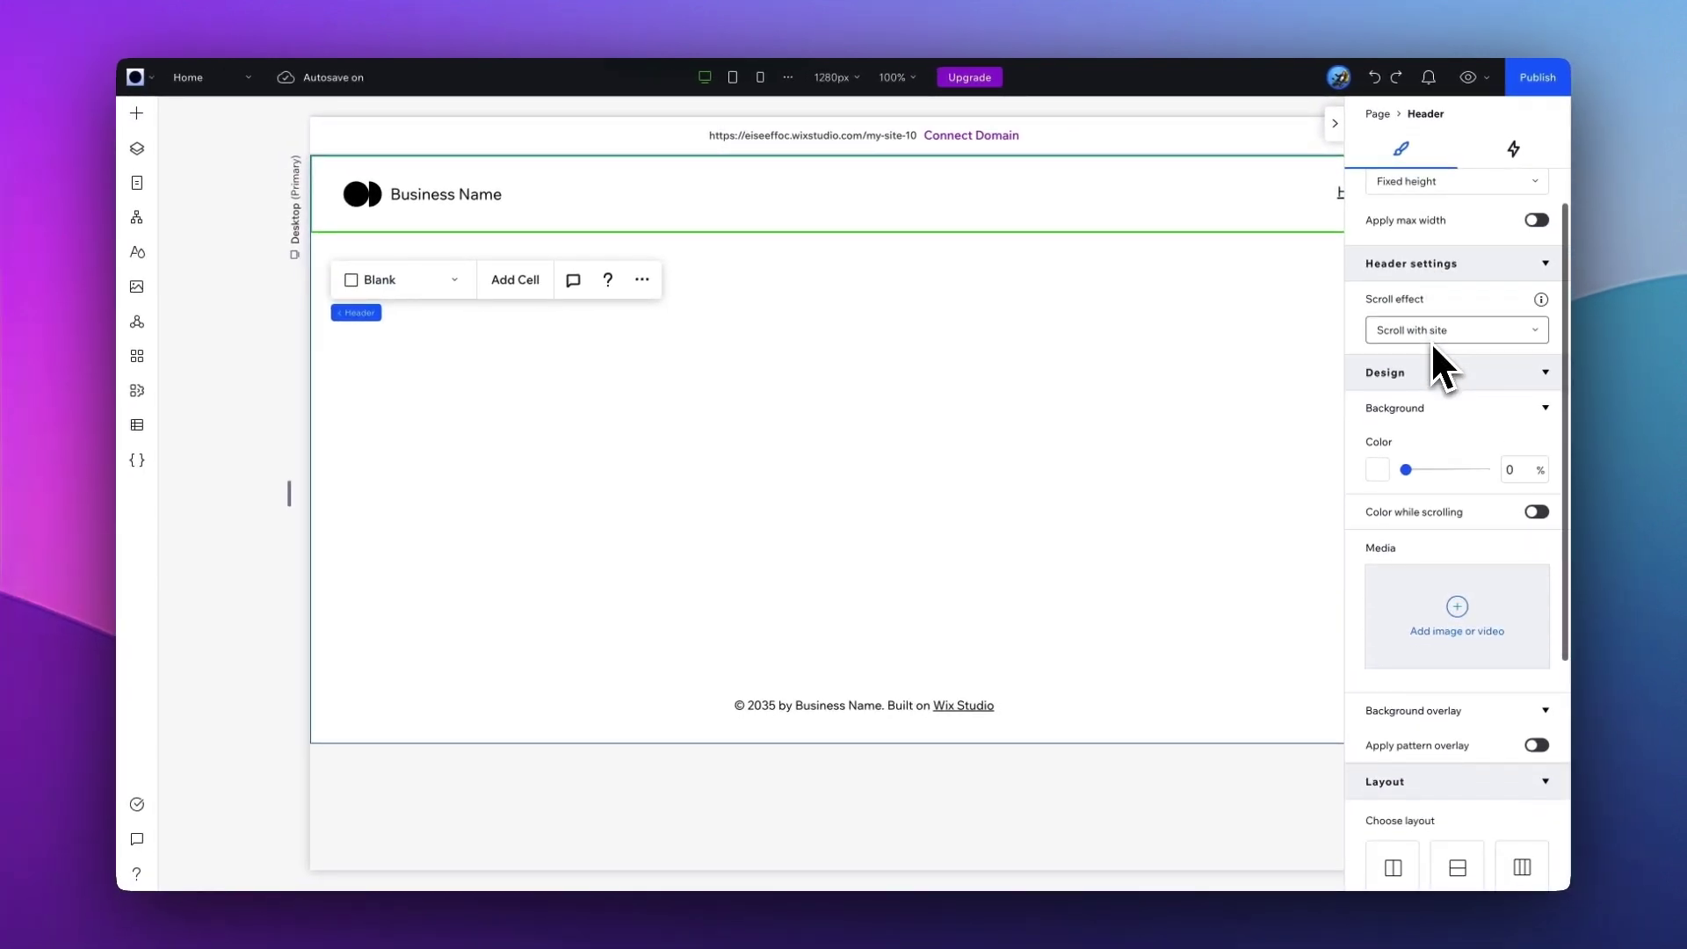
scroll(1430, 341, down, 1)
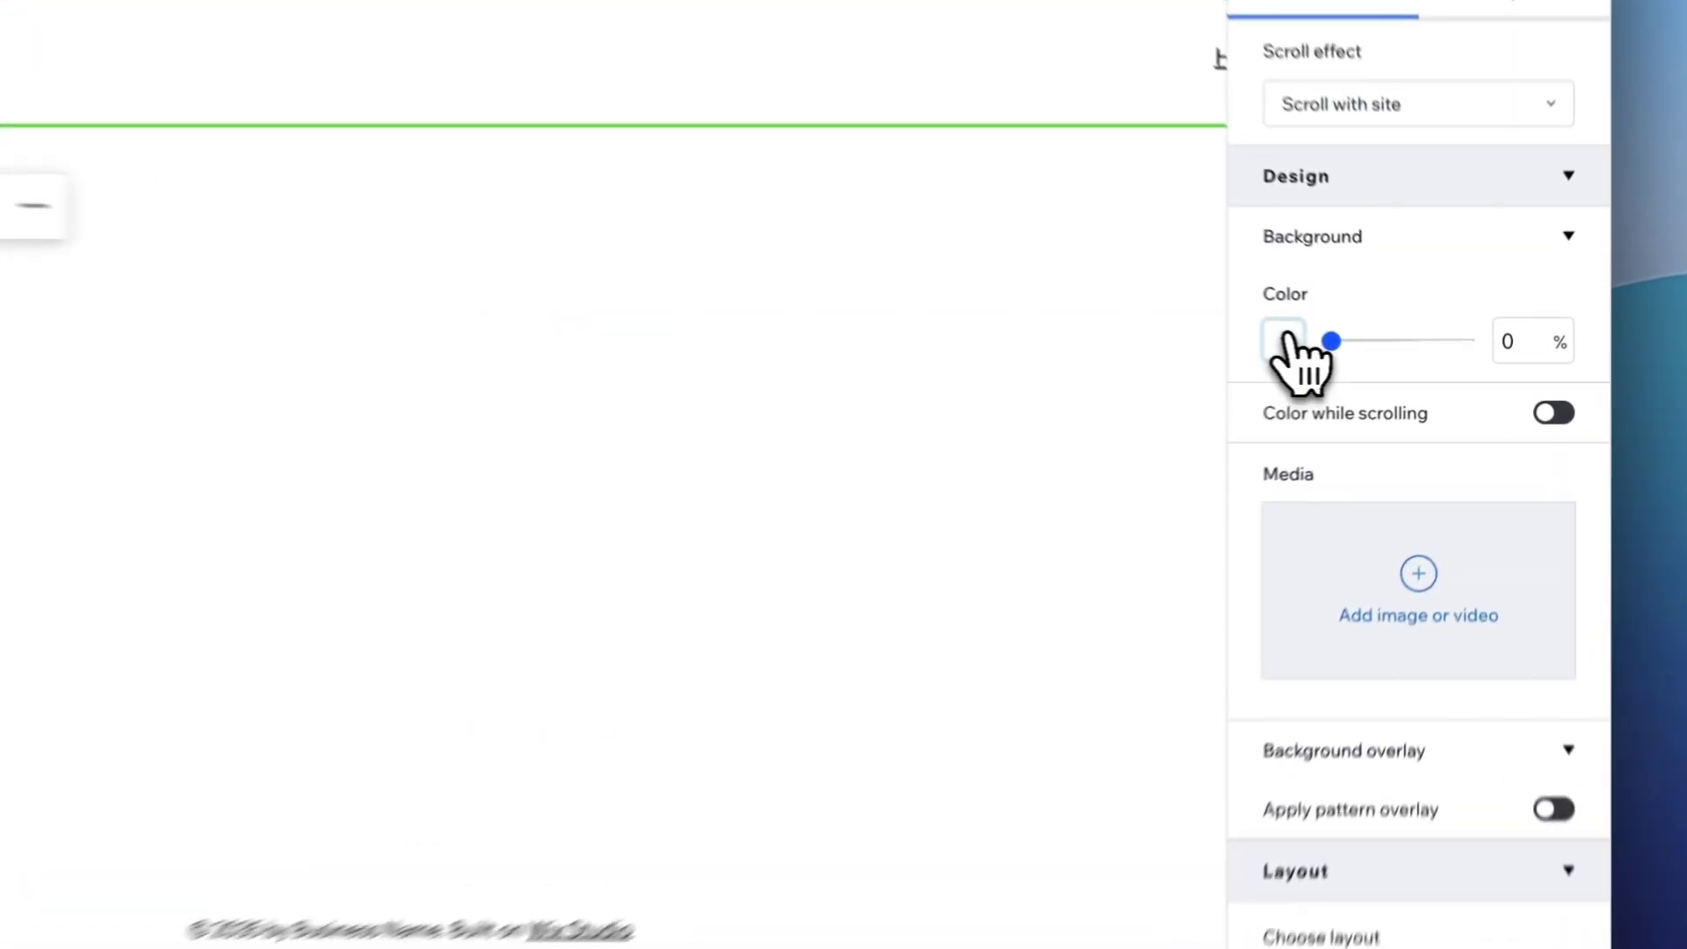
click(1283, 340)
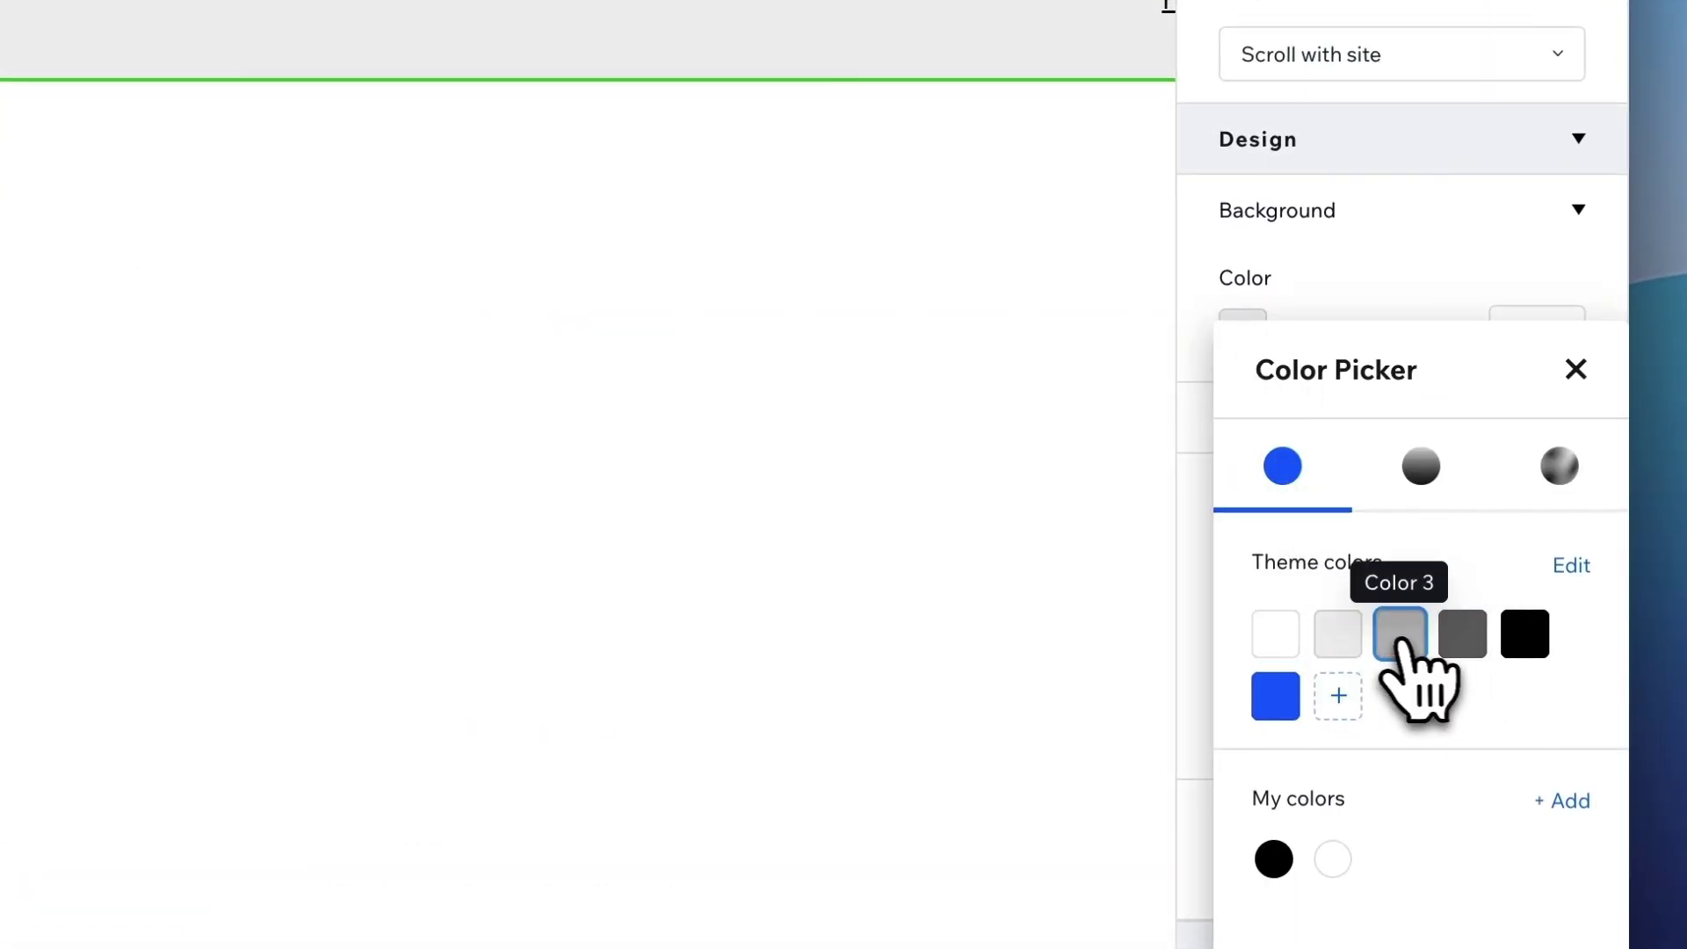
click(1278, 634)
click(1576, 369)
scroll(1423, 689, down, 2)
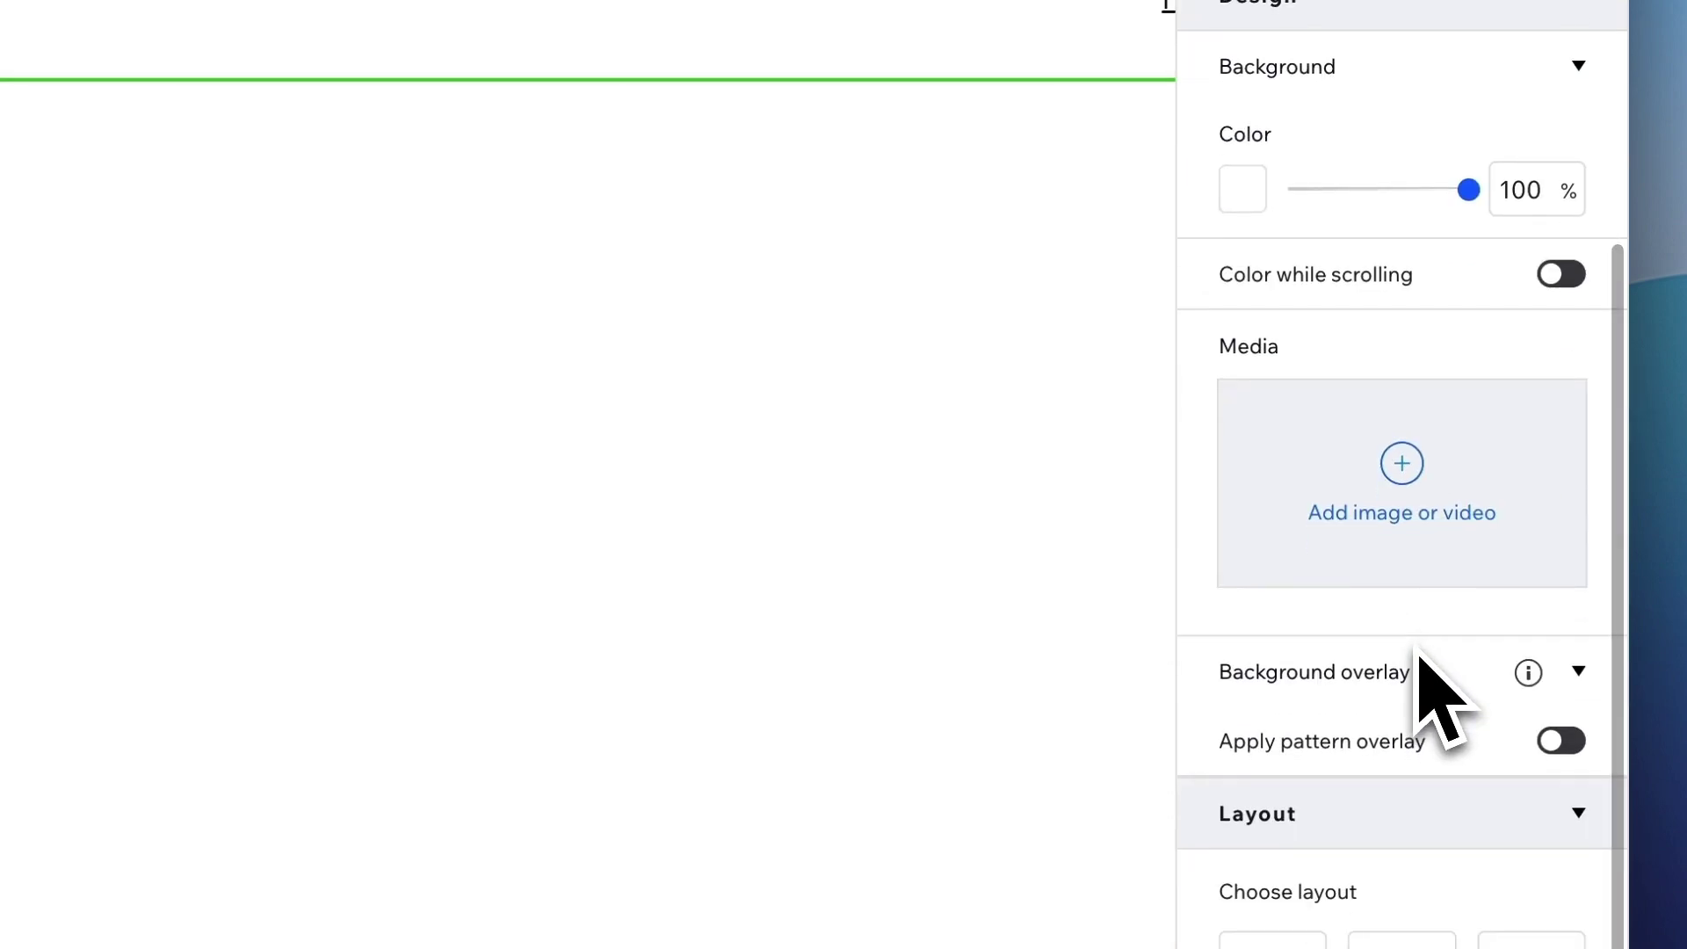
scroll(1462, 518, down, 2)
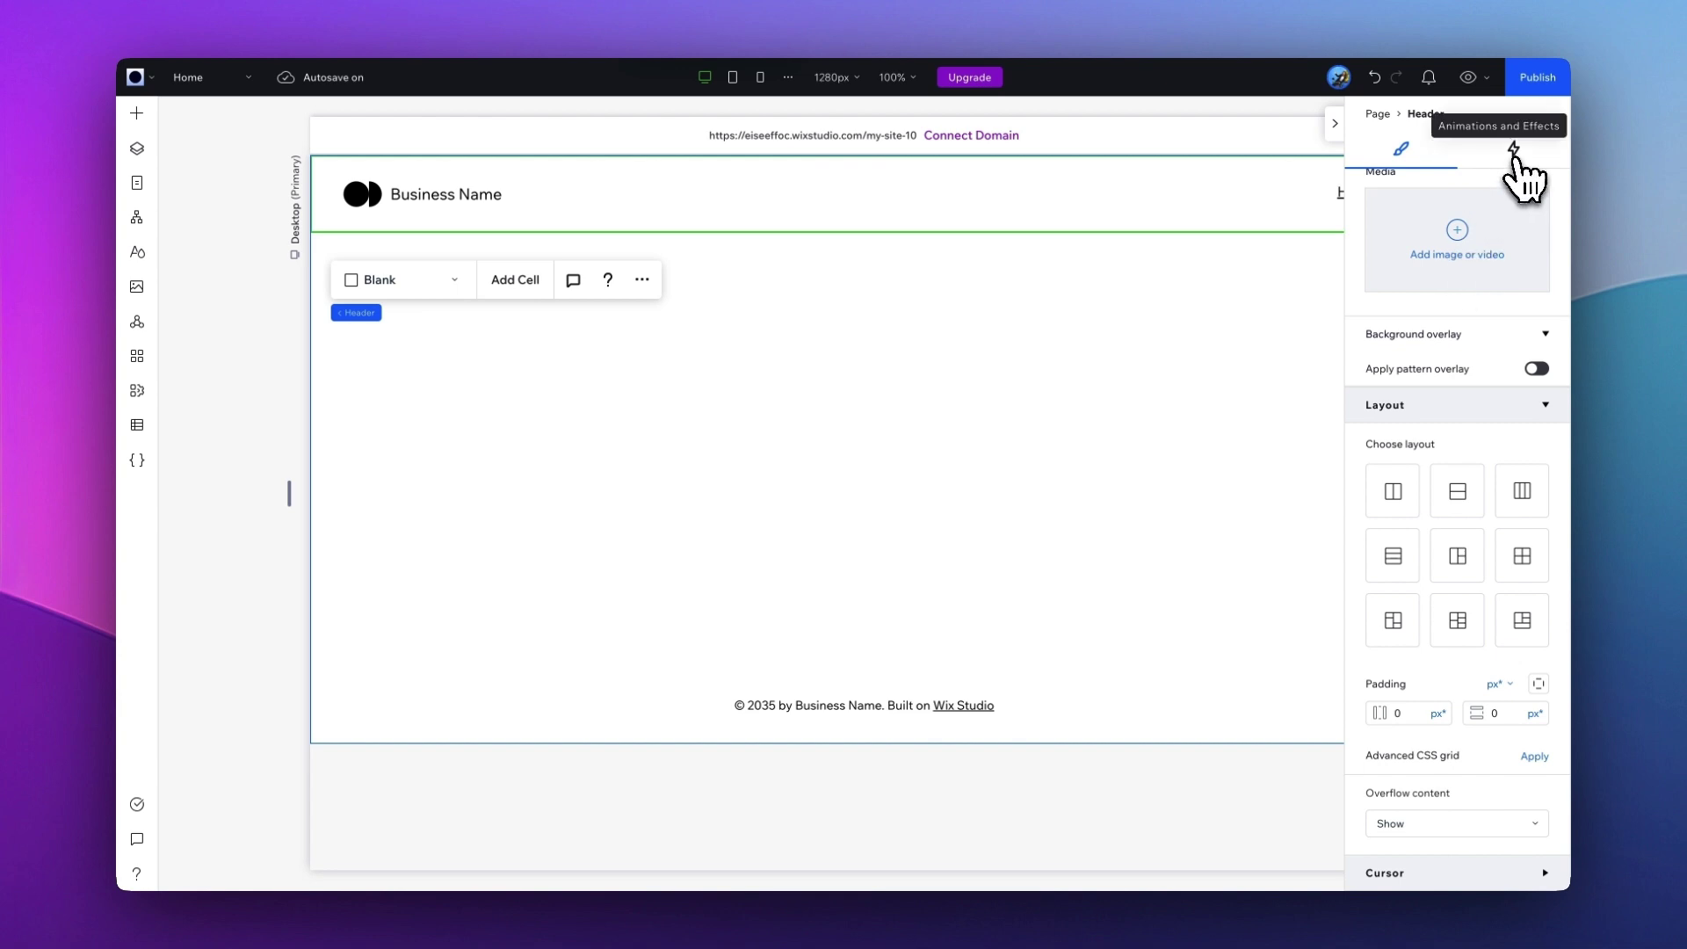
Show the header's Animations and Effects settings in the Inspector.
click(1513, 151)
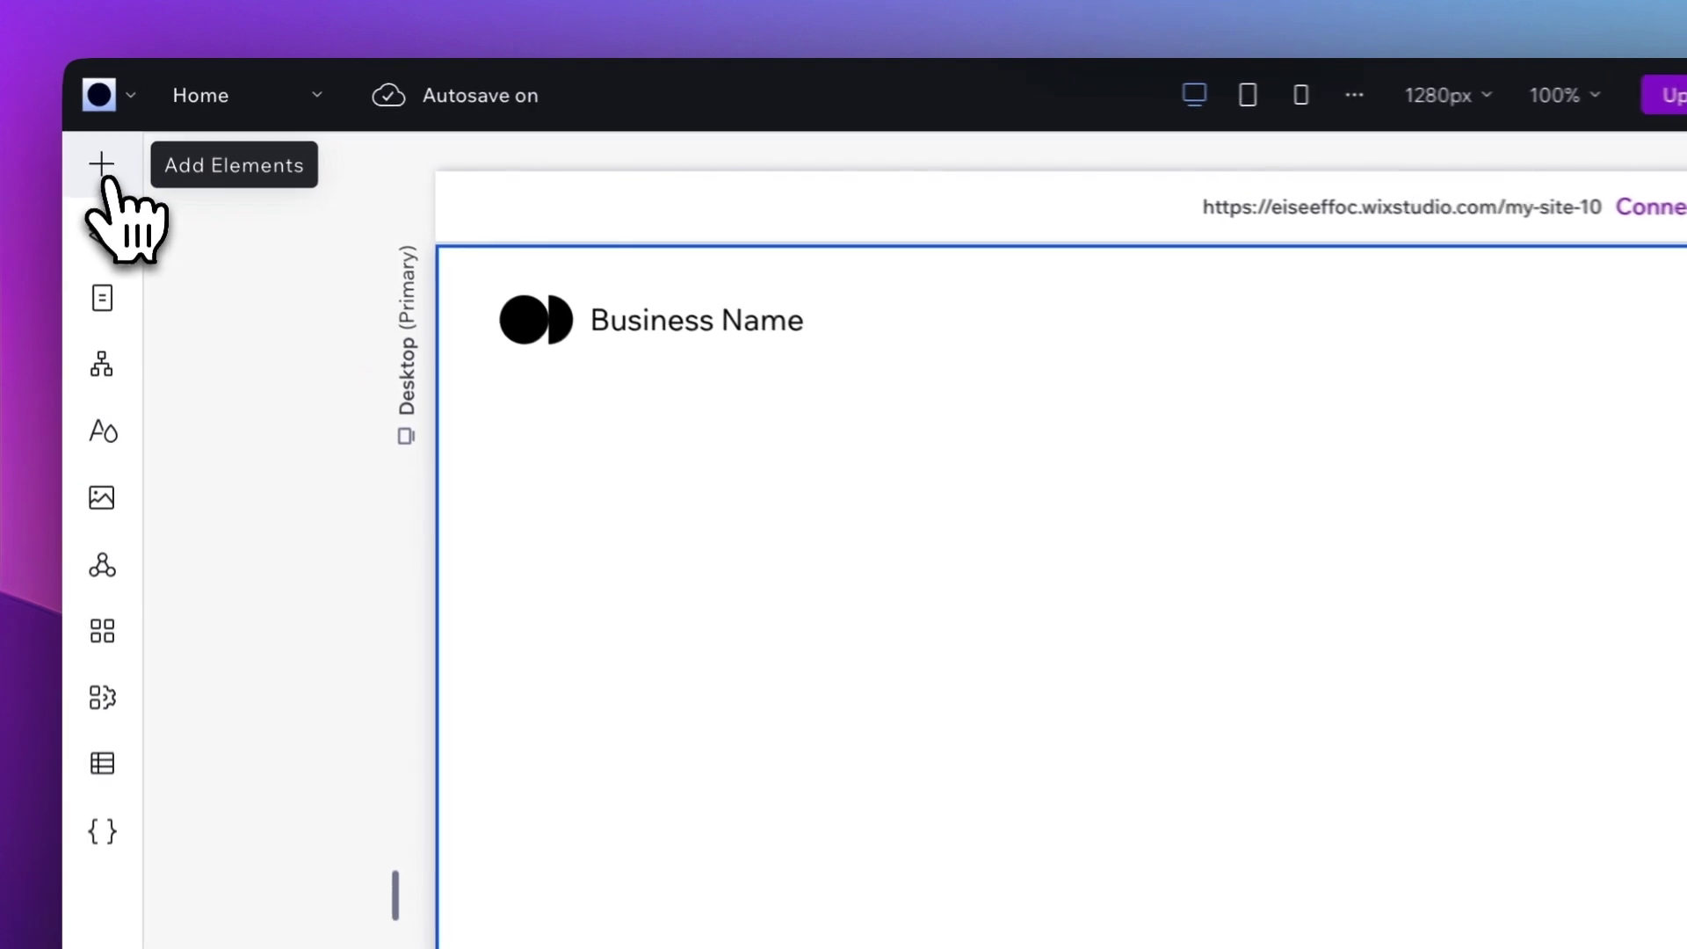
Browse the Welcome section designs under Services in the Add Elements library.
click(136, 113)
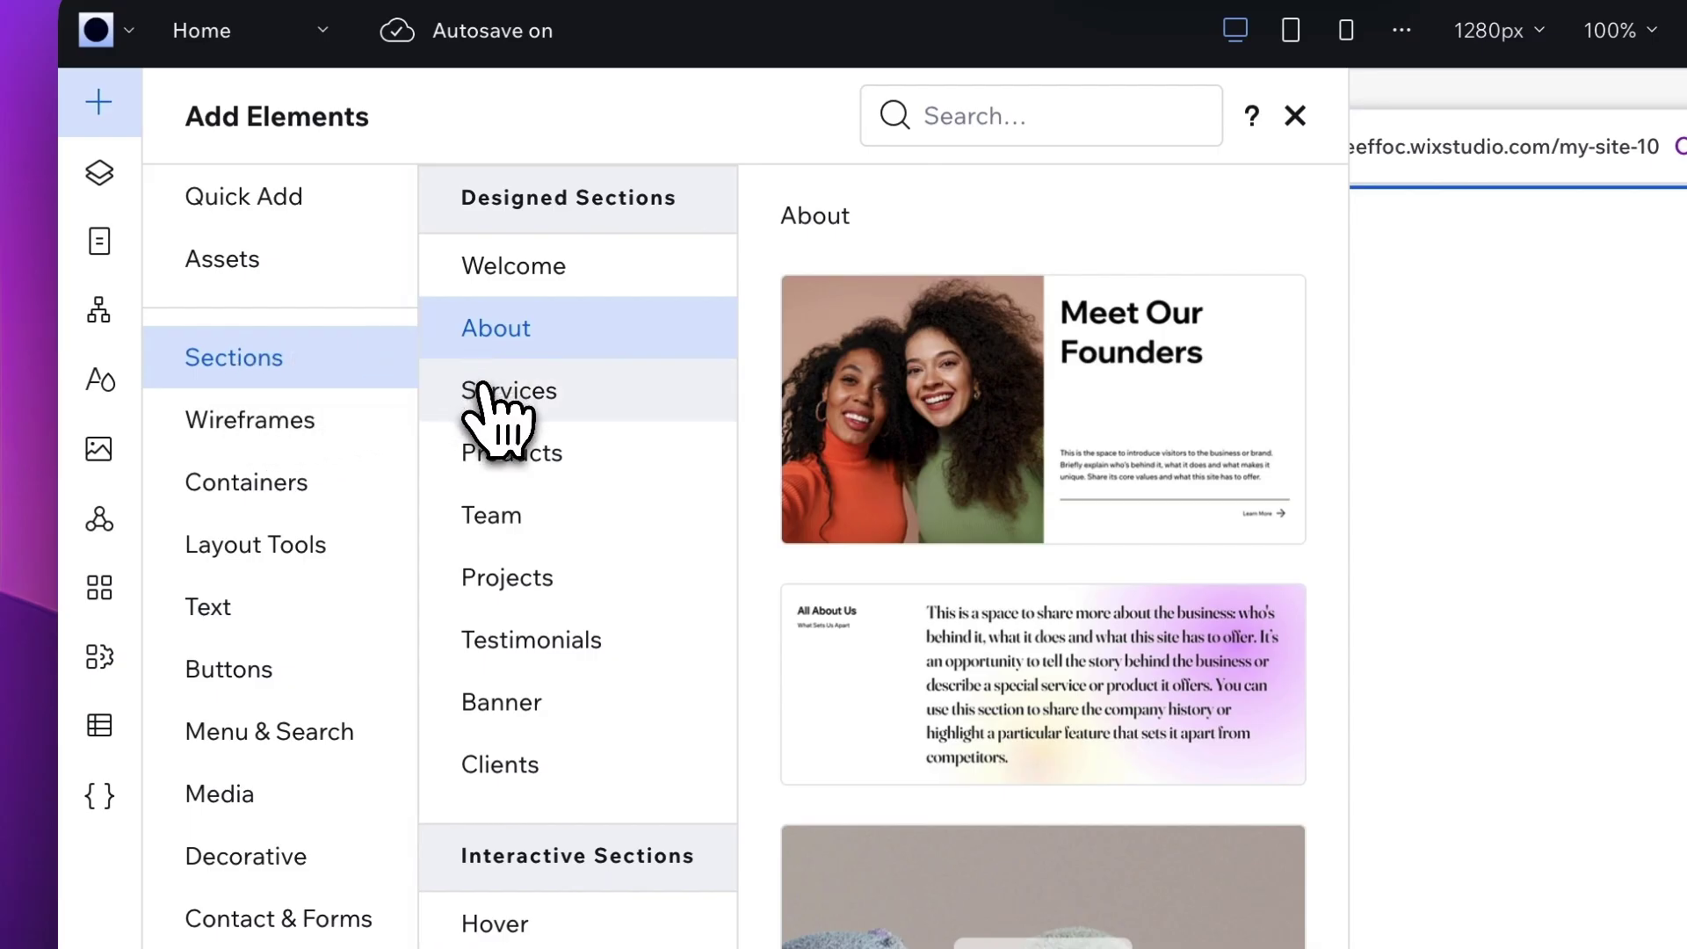
click(486, 390)
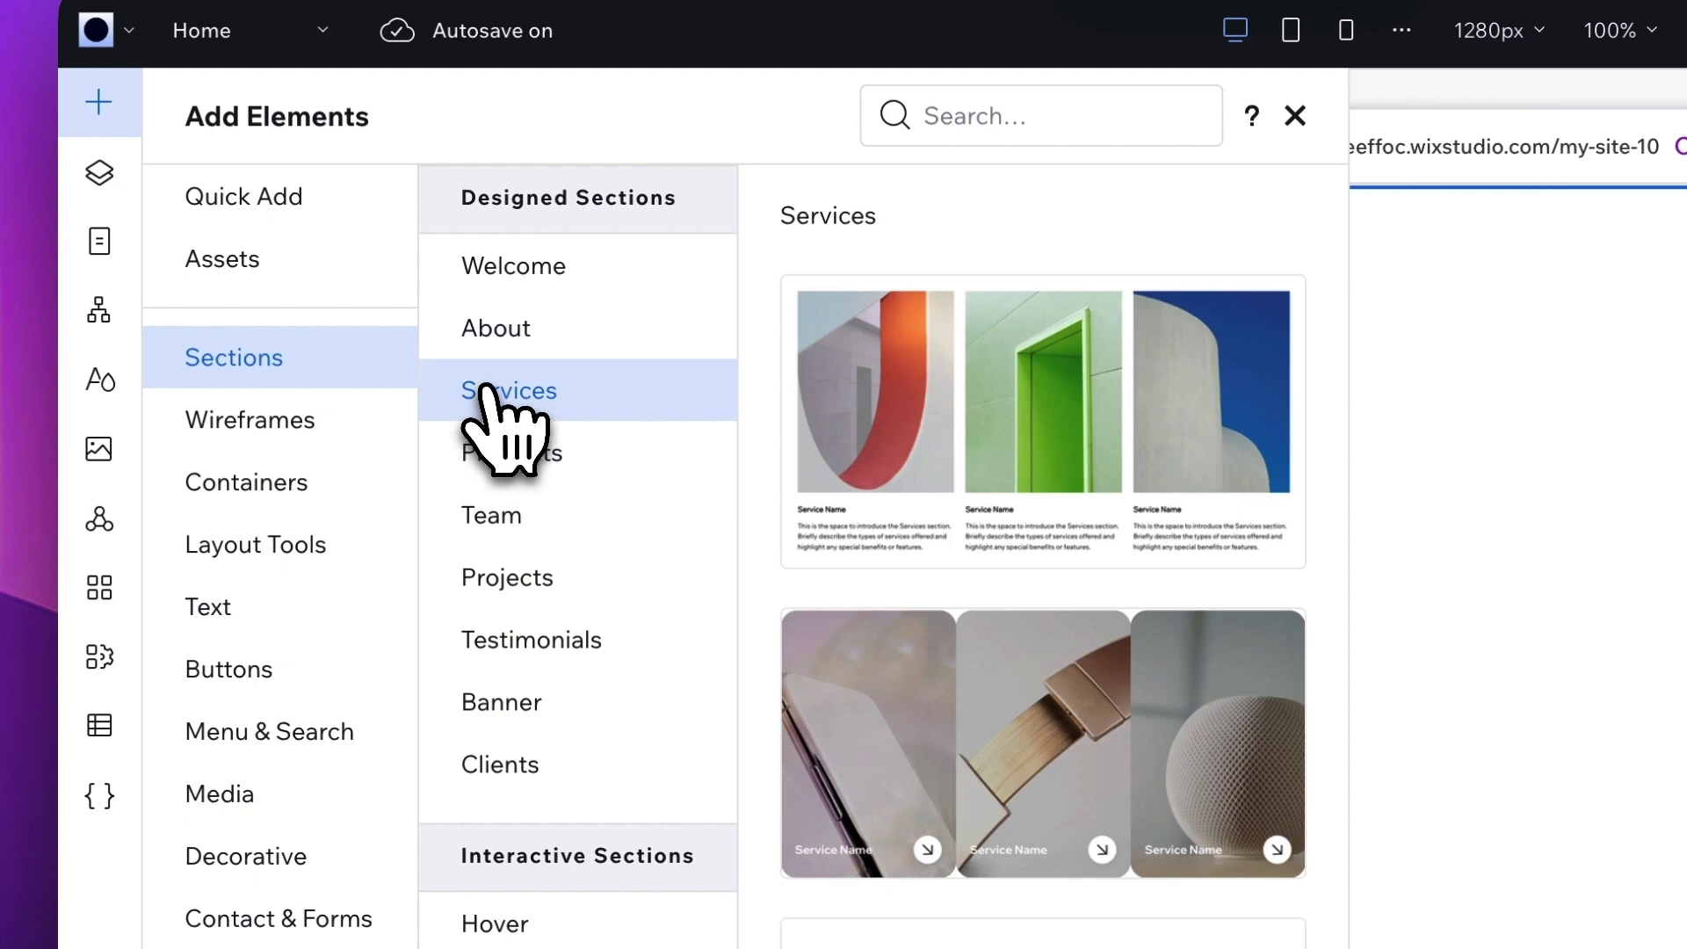
click(514, 266)
scroll(915, 501, down, 20)
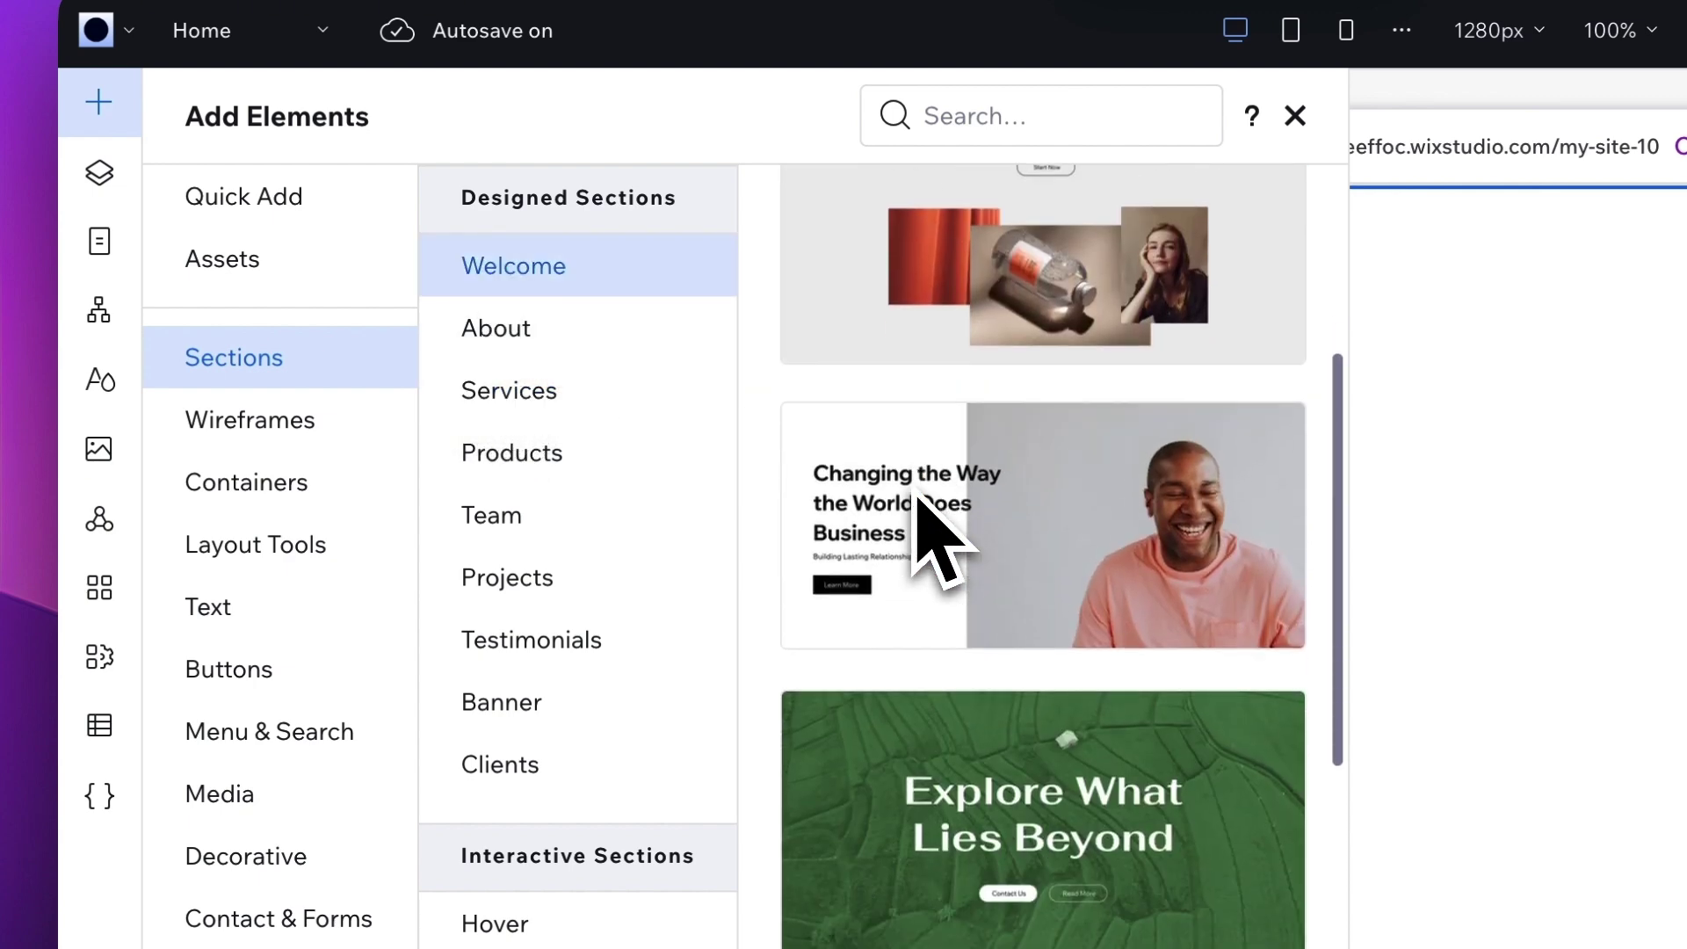
scroll(914, 501, down, 12)
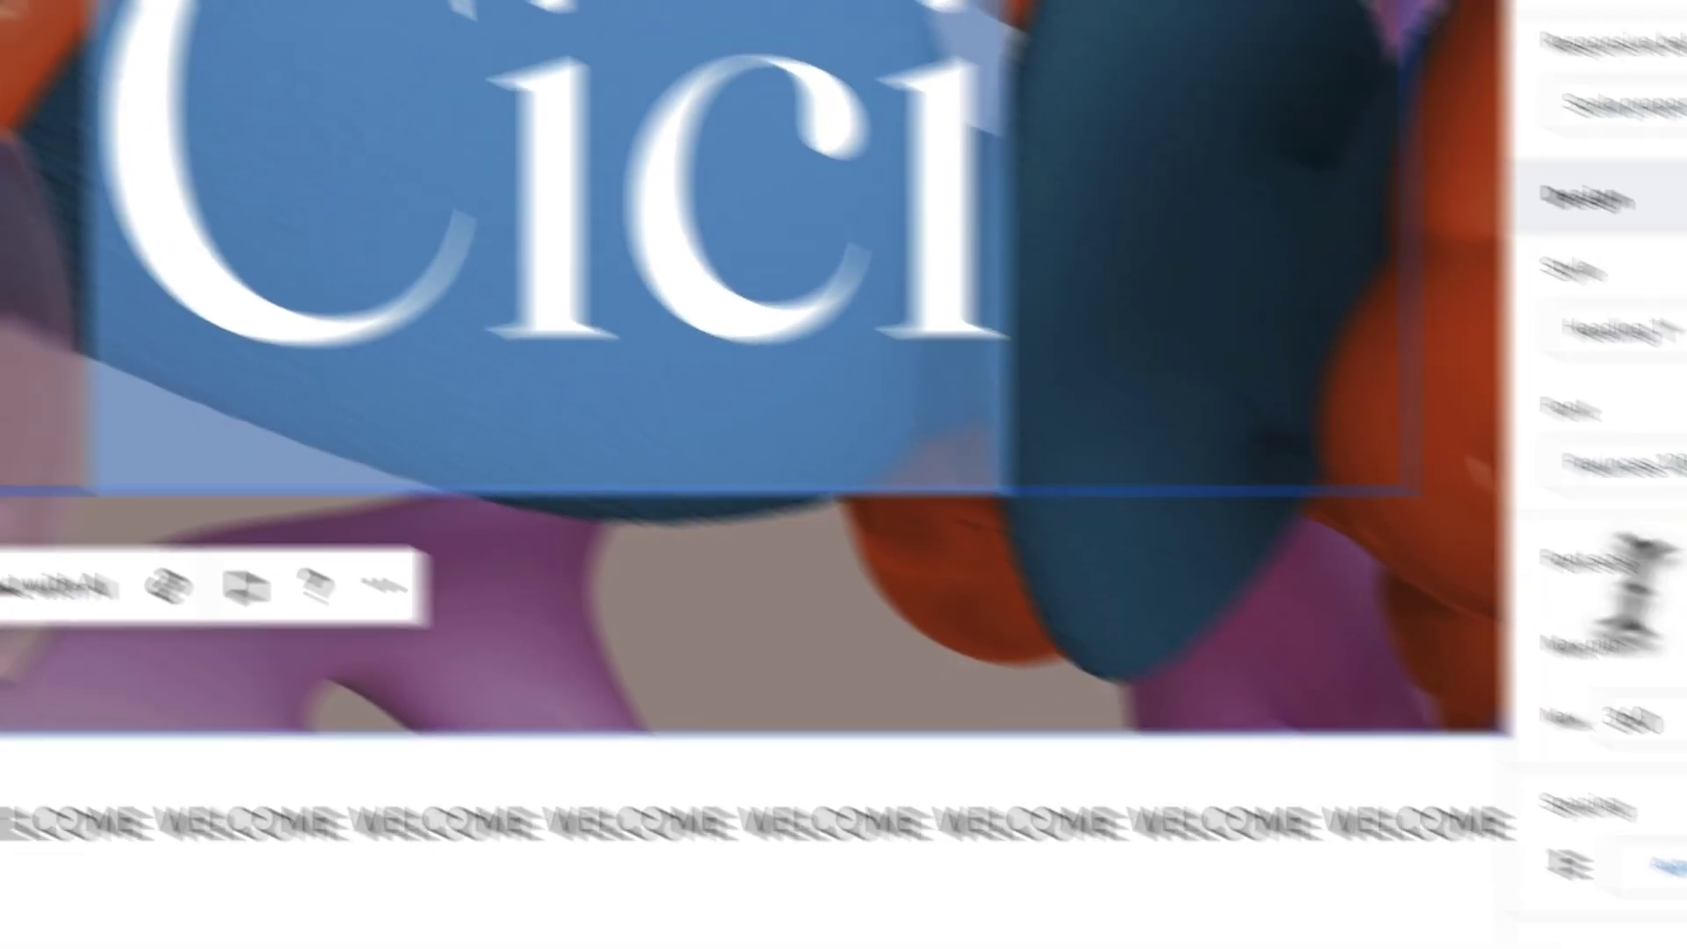
Set the Cici title's font size to 400.
click(1516, 603)
text(400)
key(Return)
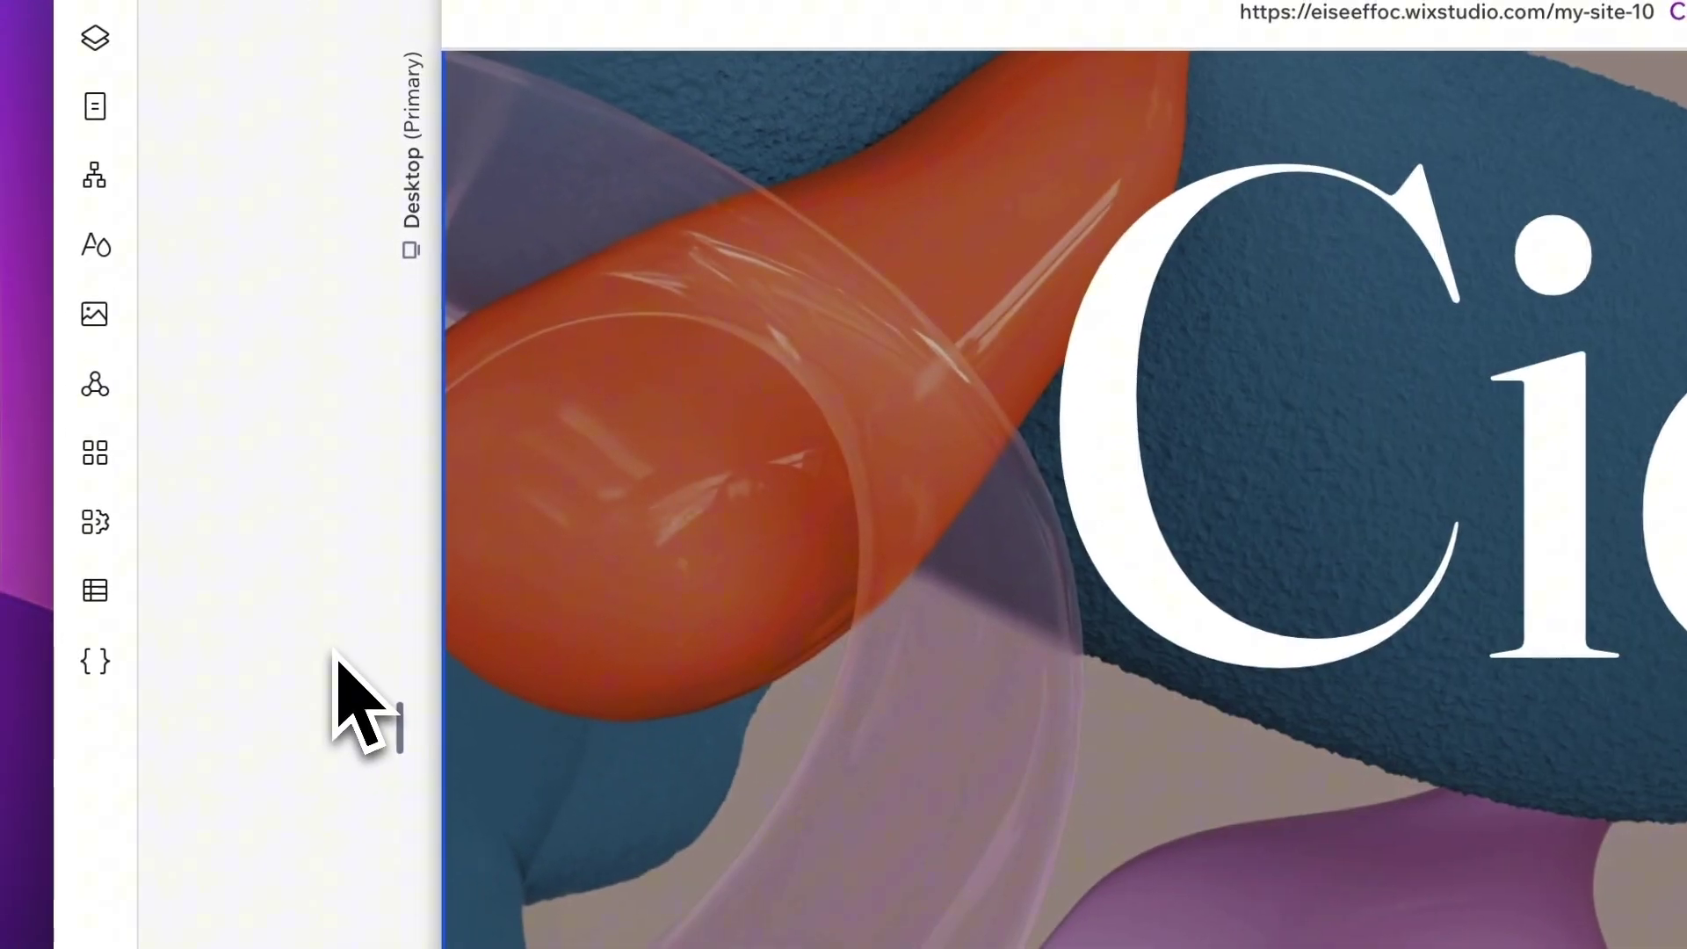
Replace the hero's background image with the Bouquet photo from the media library.
scroll(238, 466, up, 3)
click(242, 474)
click(523, 426)
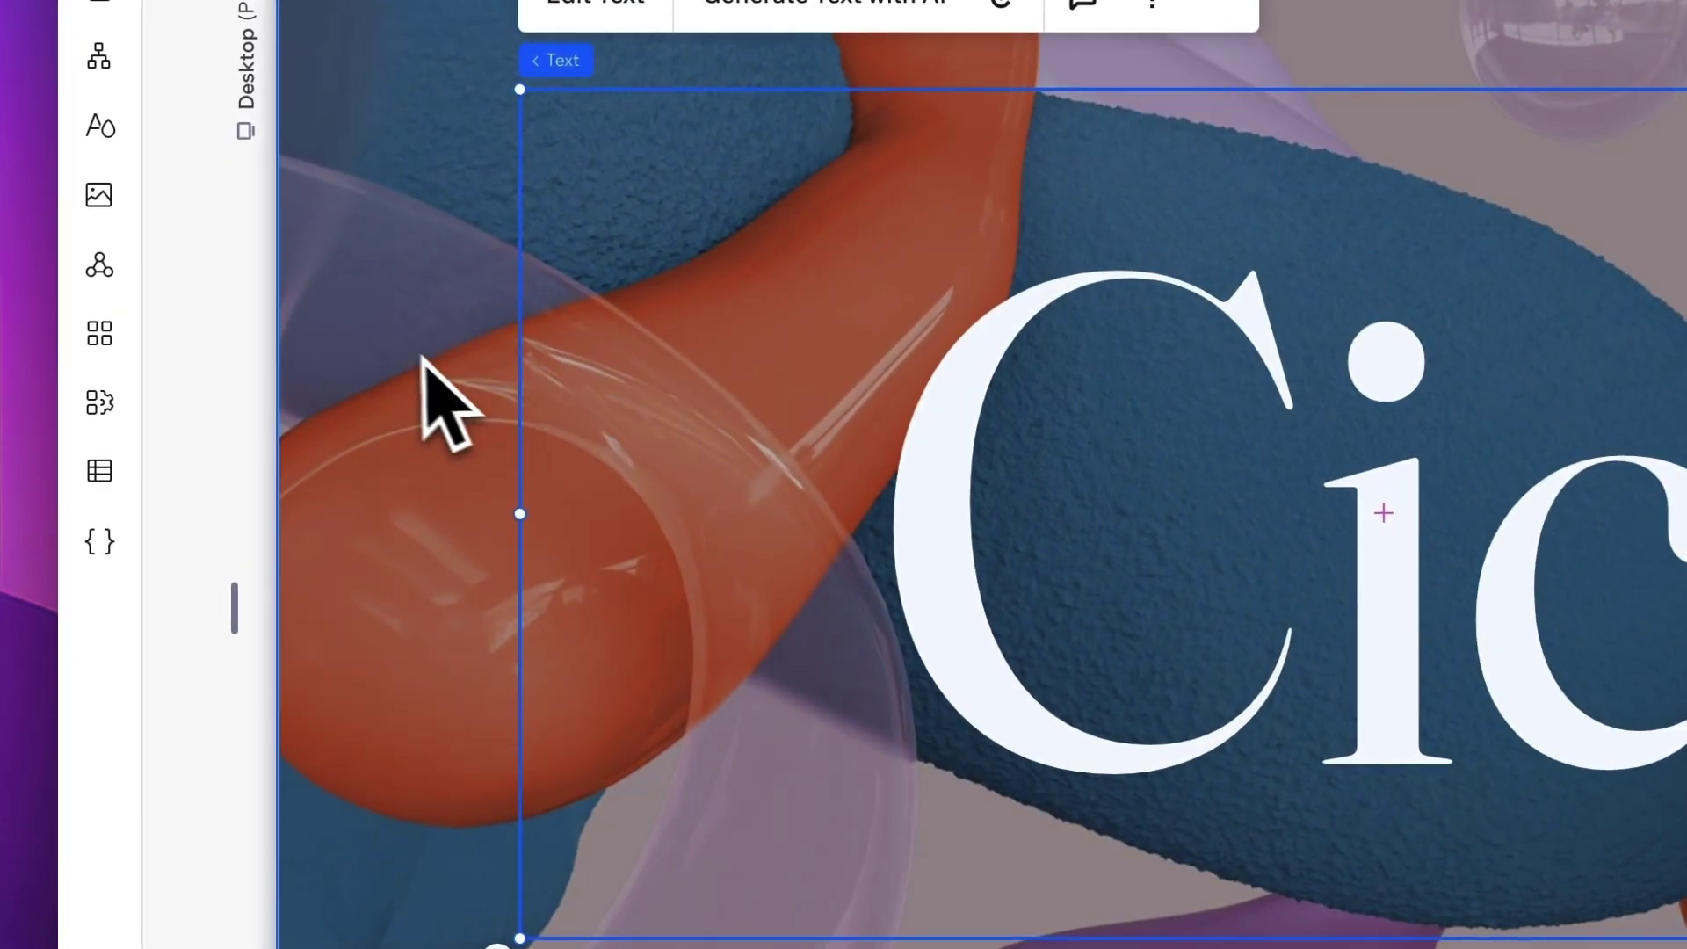
click(404, 420)
scroll(413, 378, up, 2)
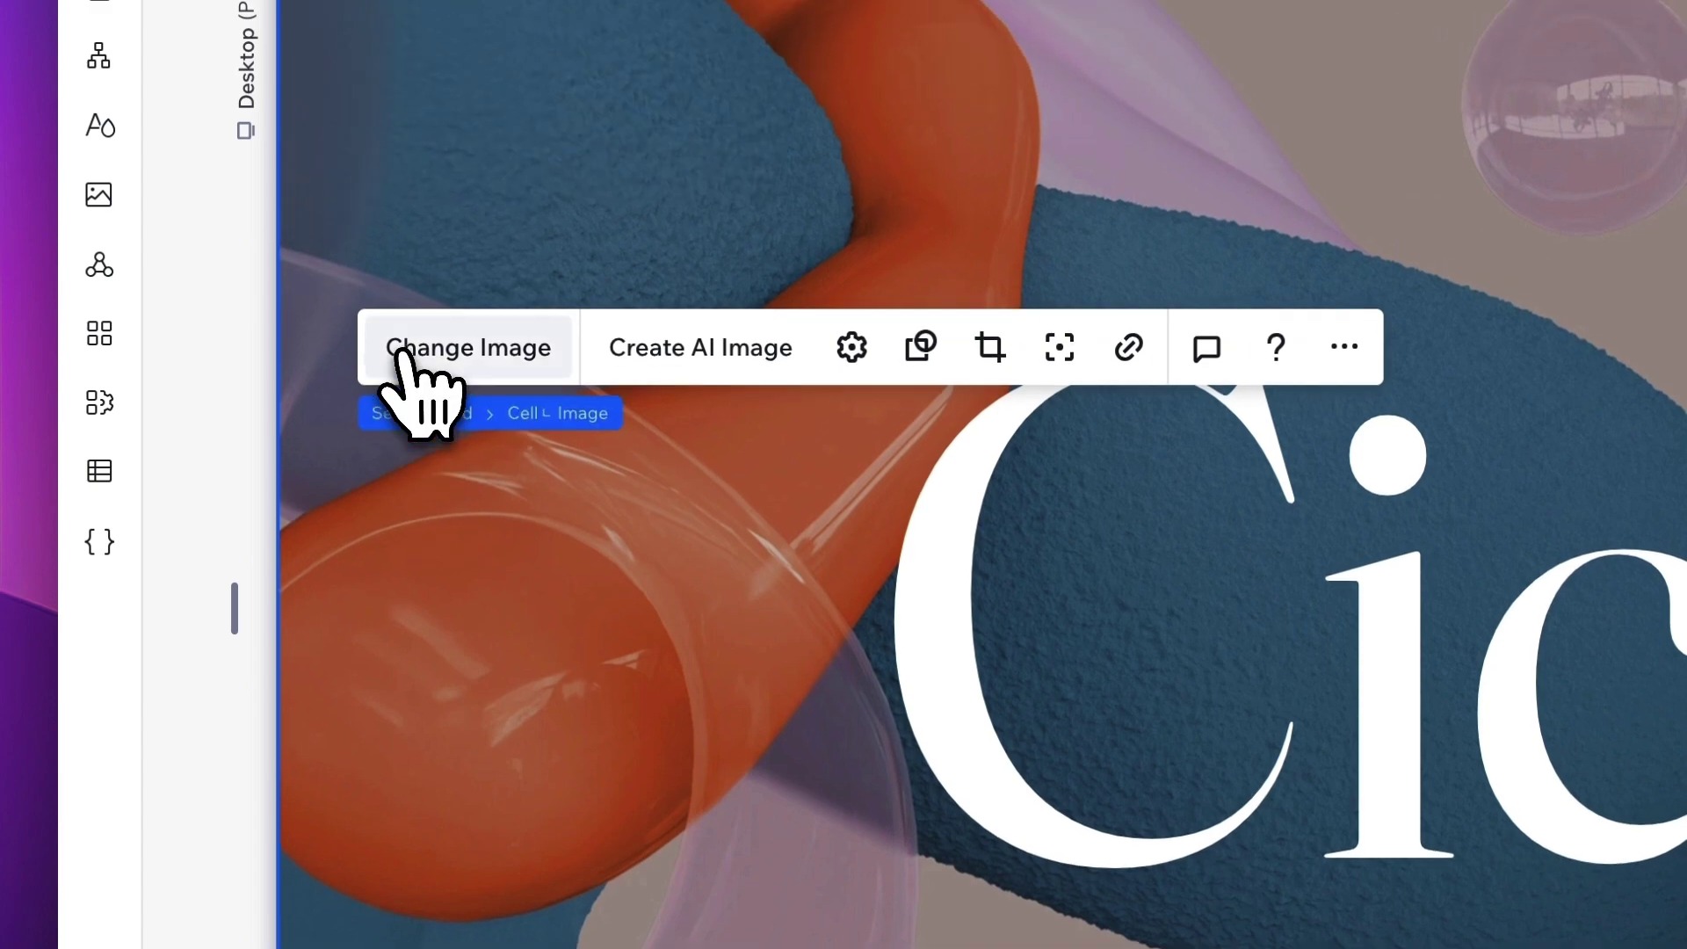
scroll(430, 355, up, 1)
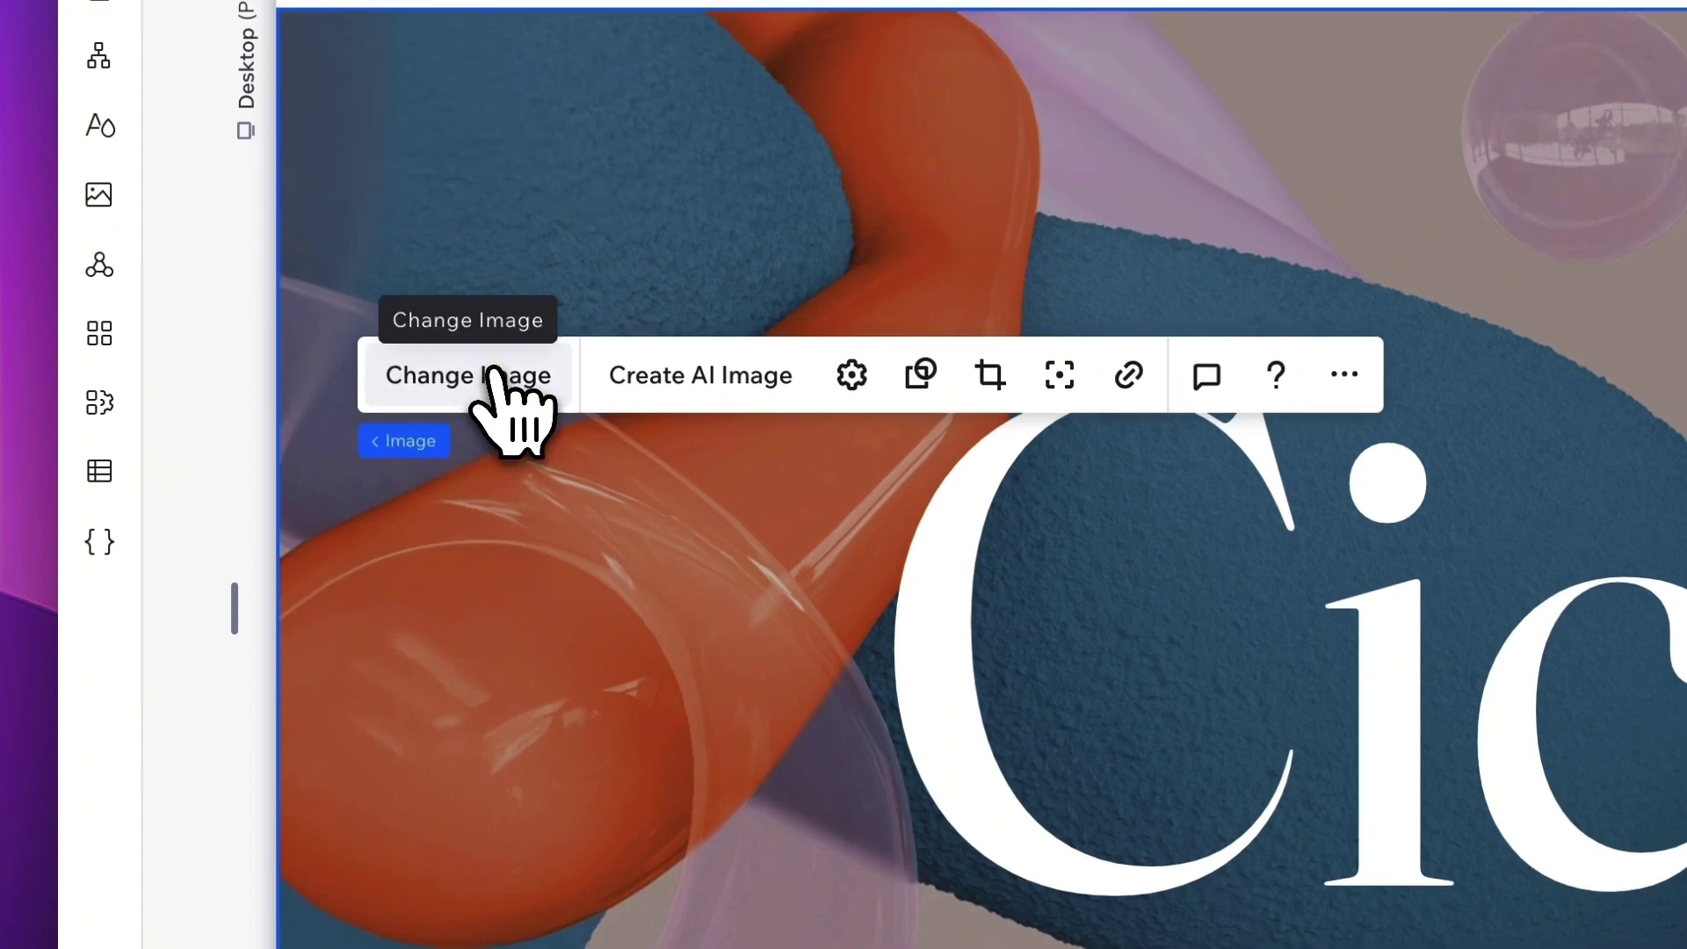
click(468, 375)
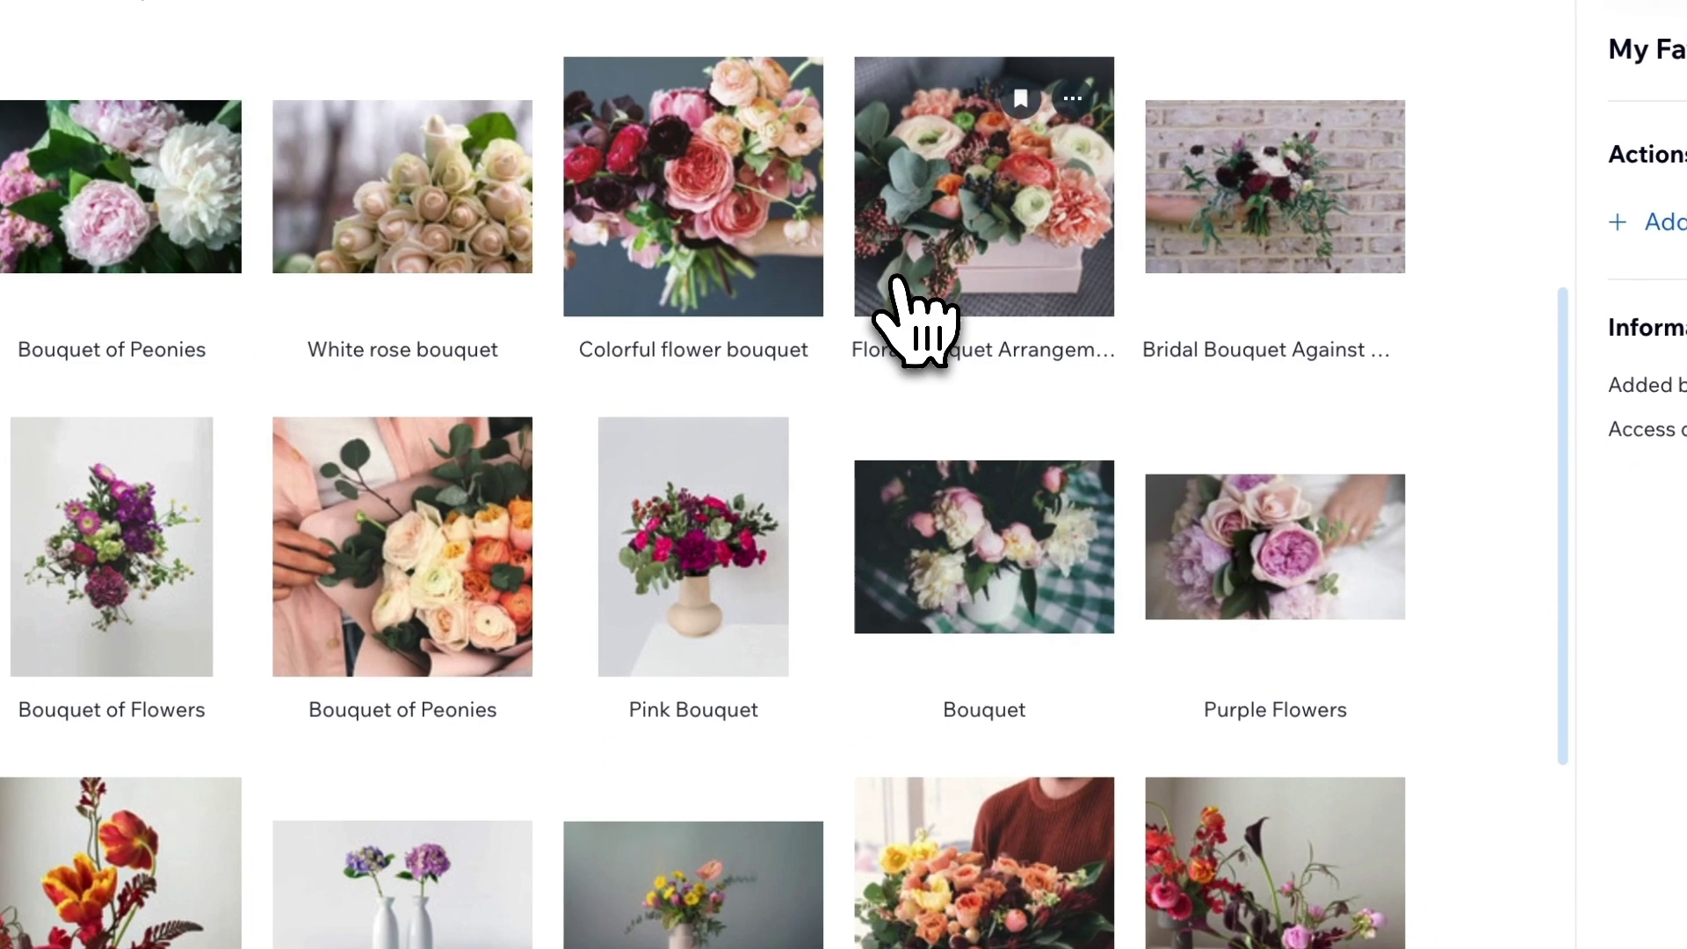
click(986, 590)
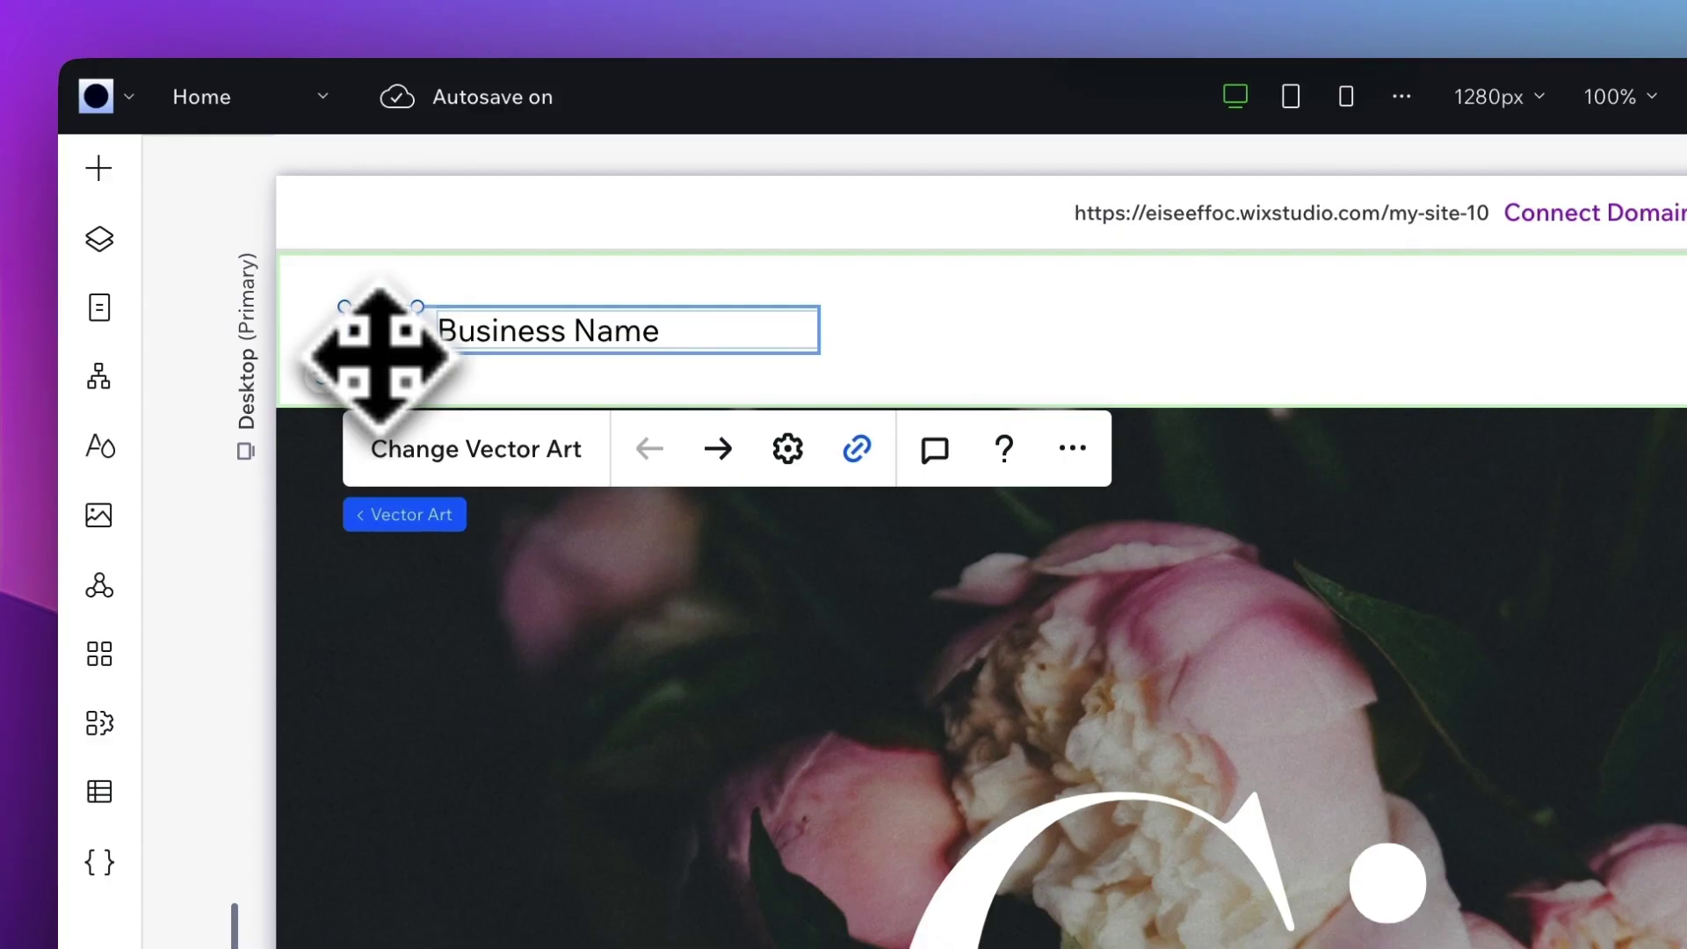
Delete the header's vector-art logo and retype the Business Name text as 'Cici's Flower Shop'.
key(Delete)
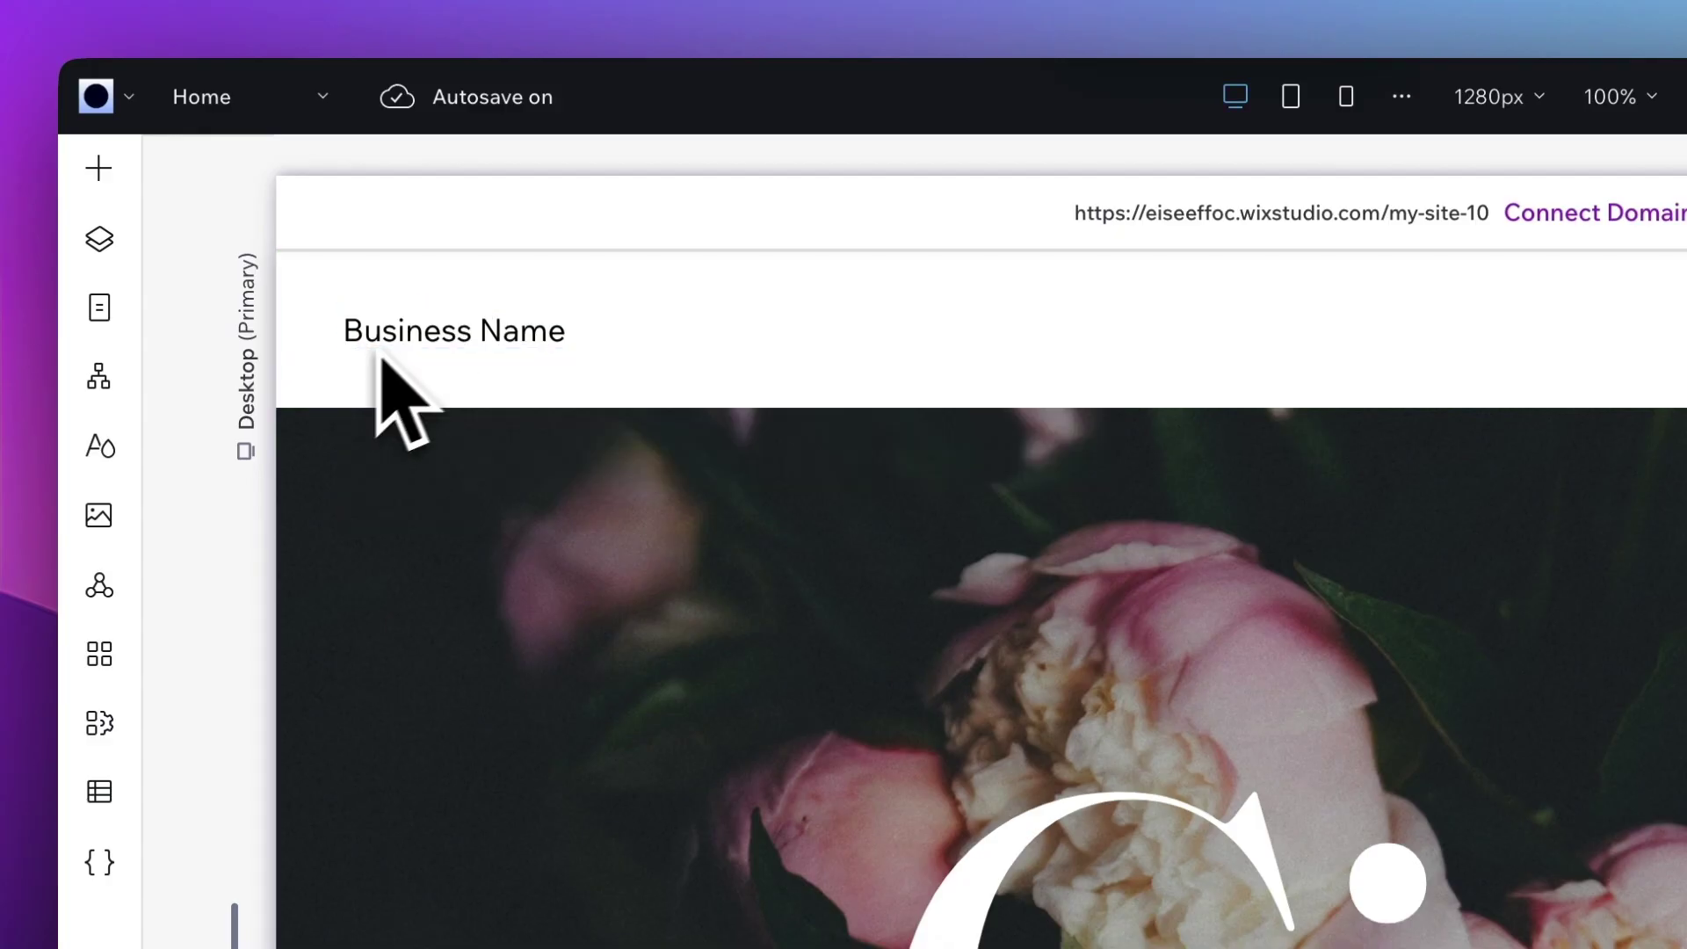
click(436, 338)
click(437, 338)
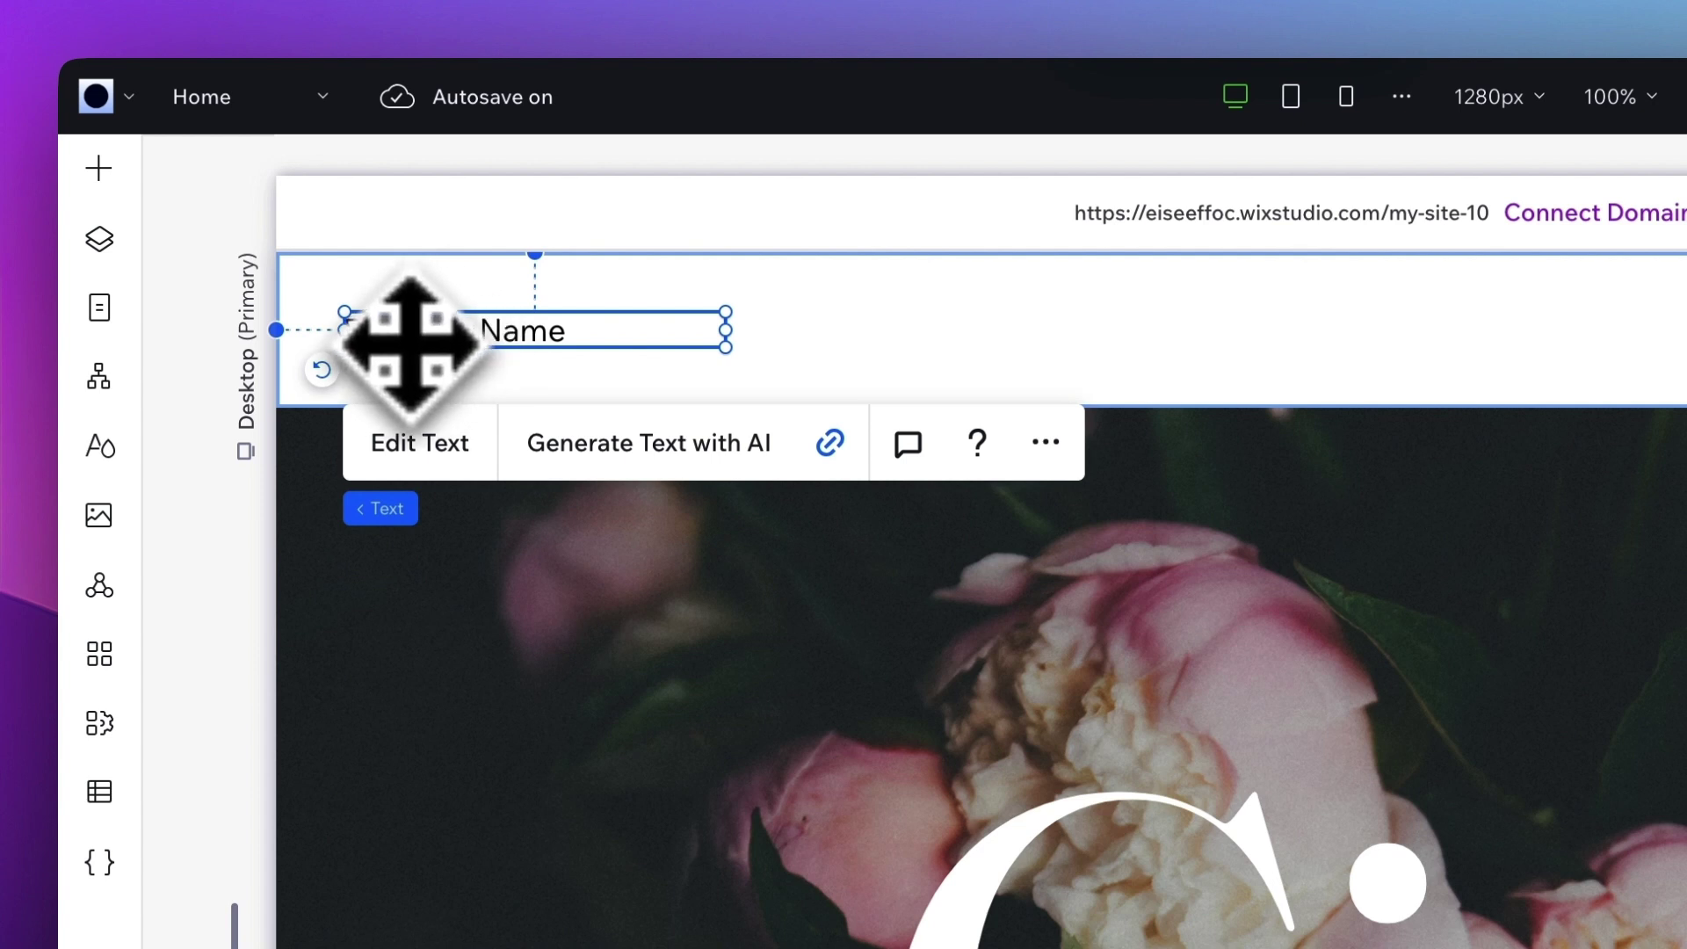
click(409, 461)
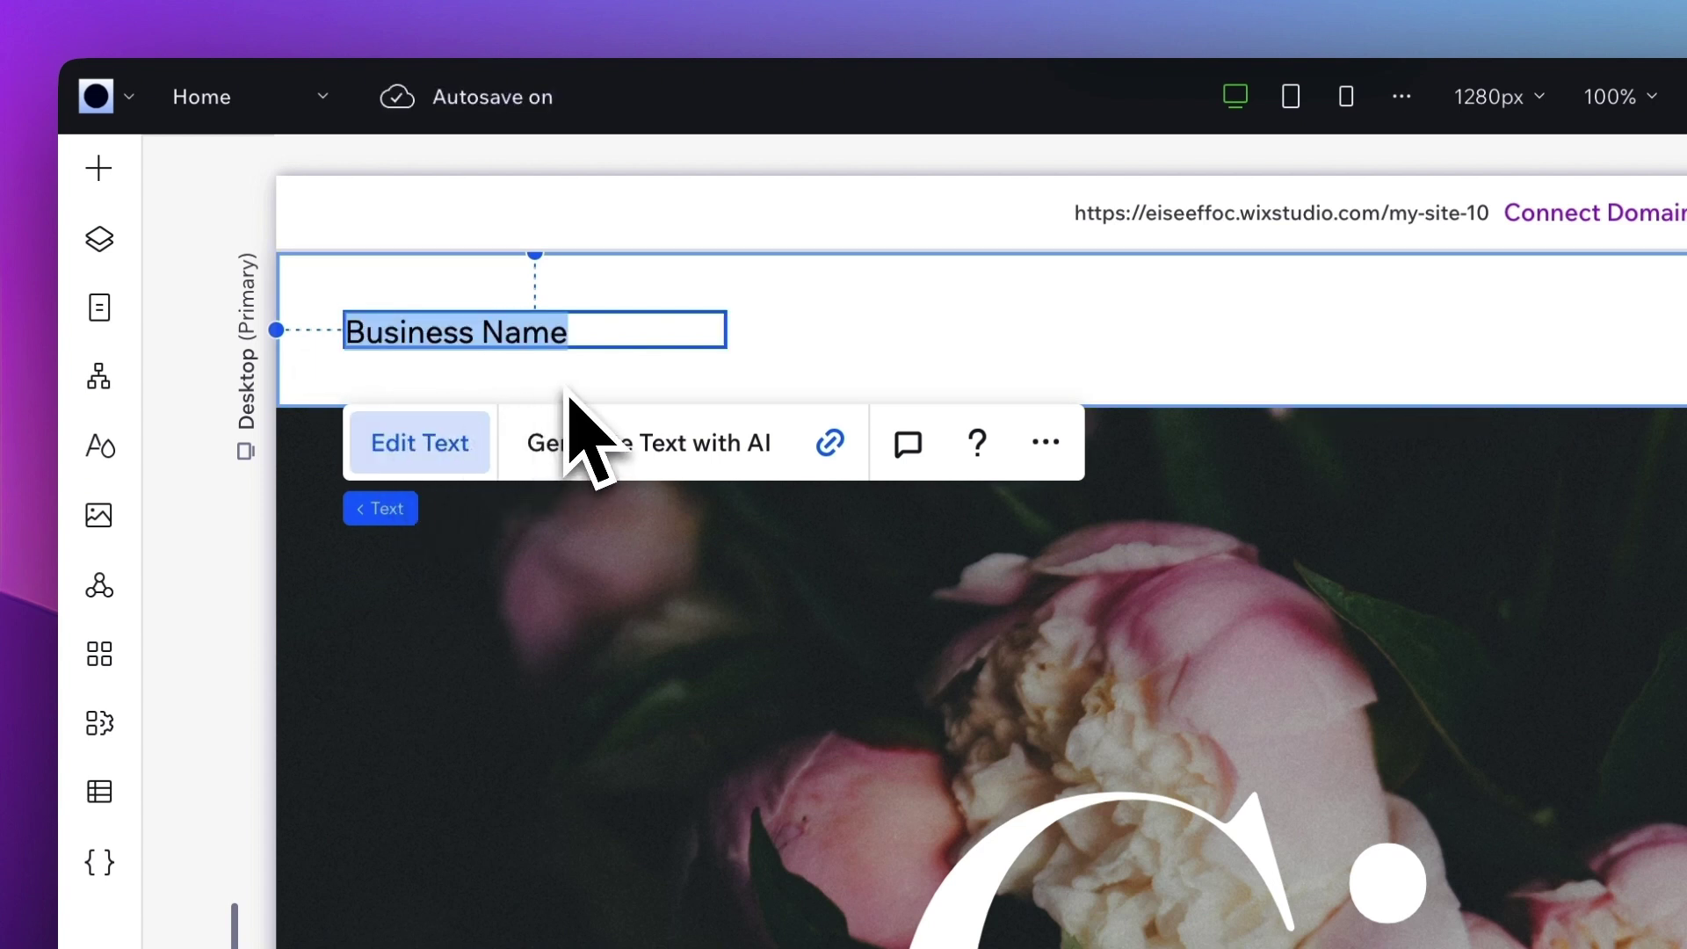
text(Cici's Flower)
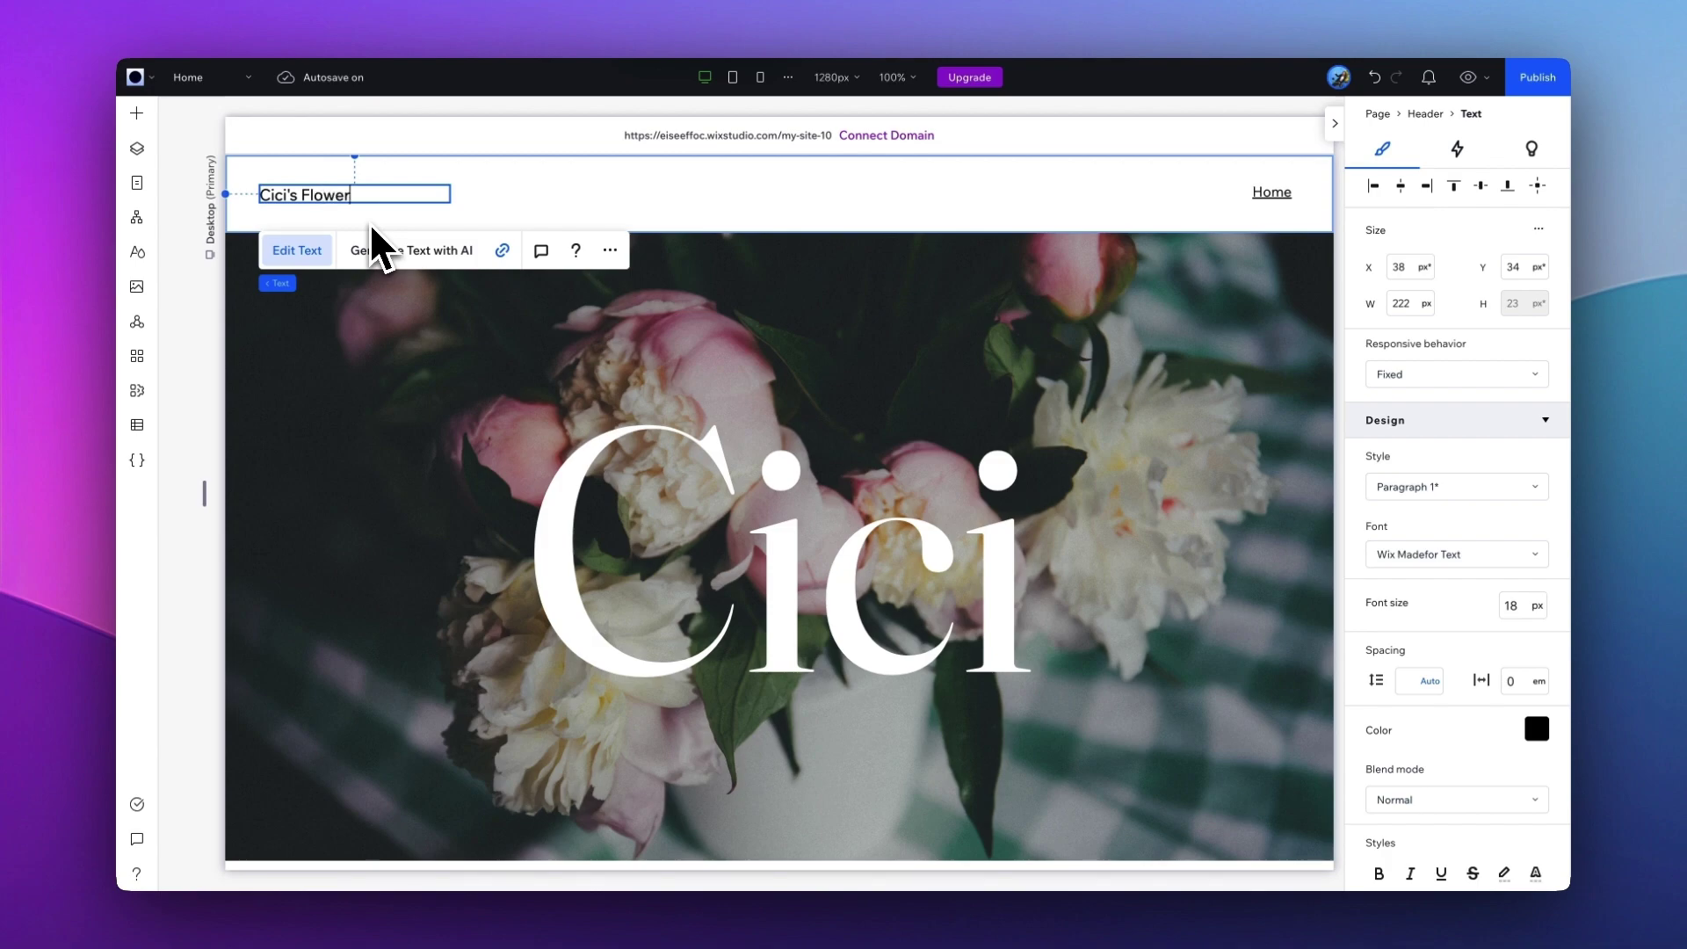
text( Shop)
Show the Products designs under Sections in the Add Elements panel and browse the thumbnails.
click(250, 429)
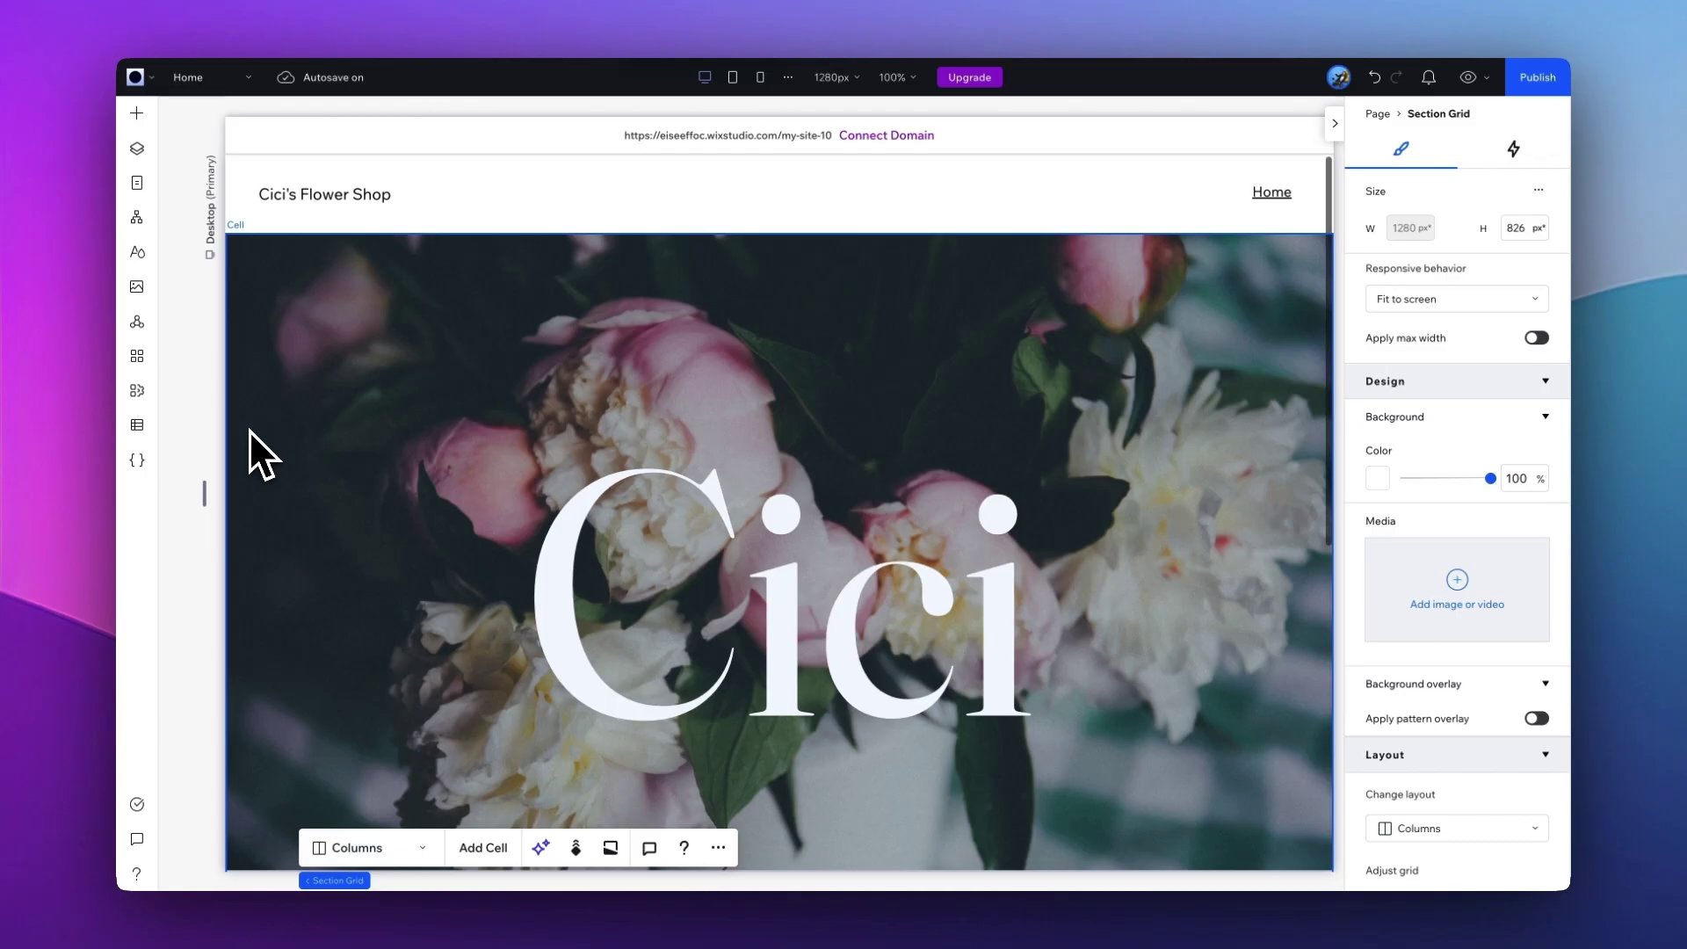
scroll(250, 429, down, 2)
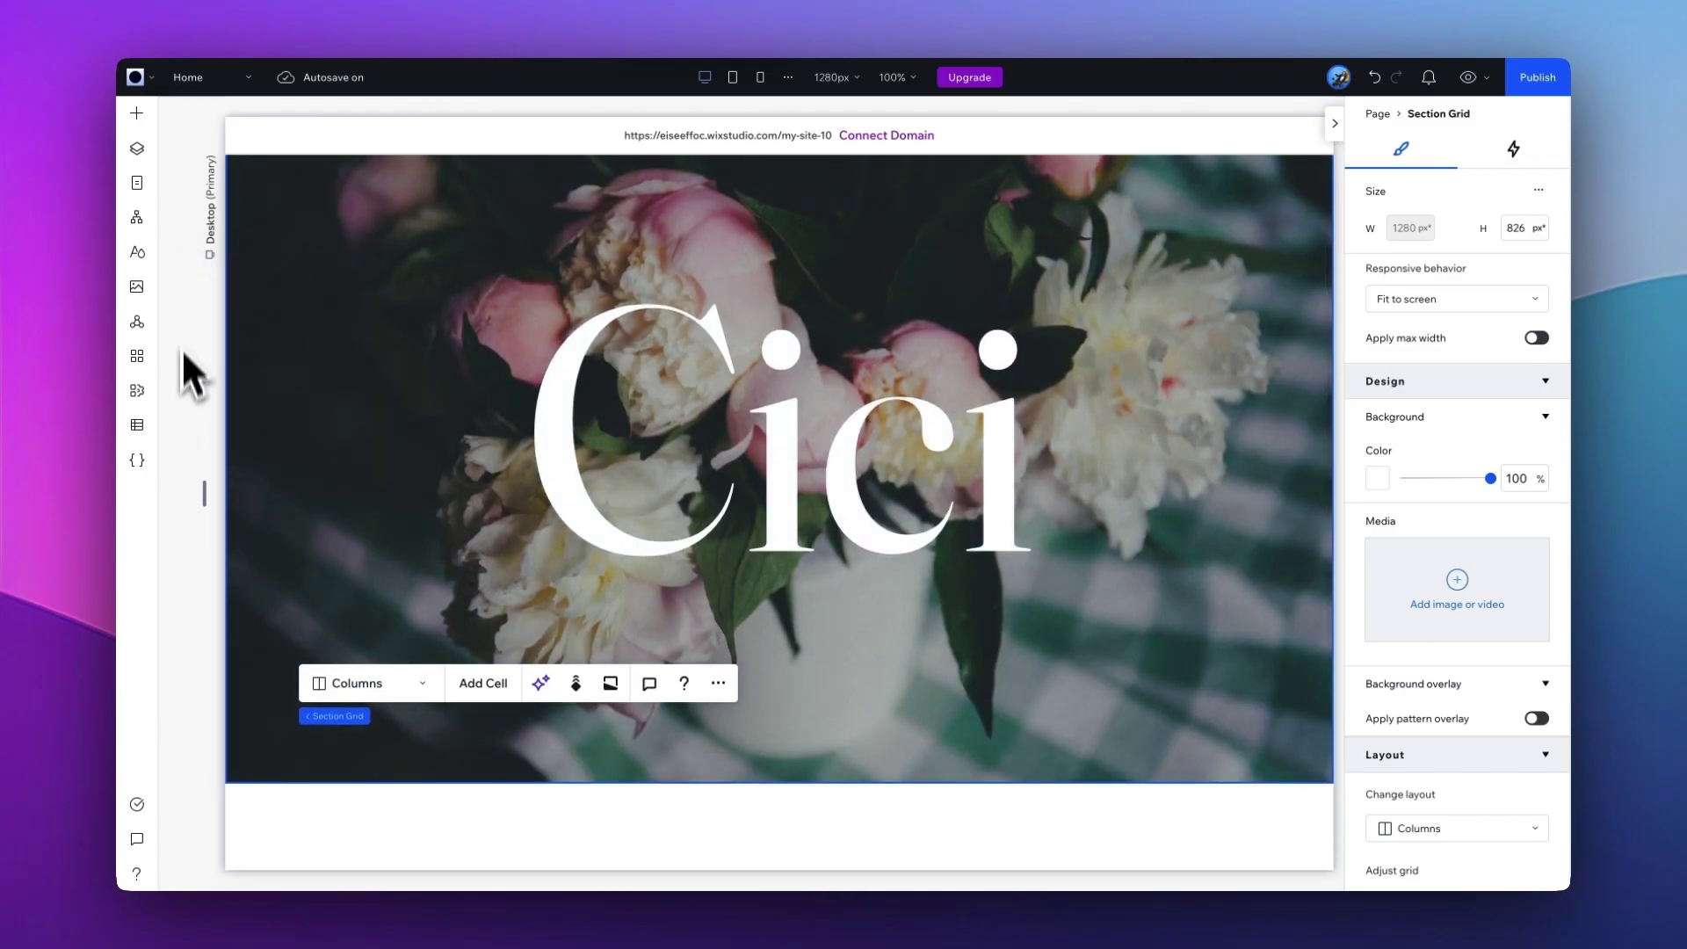
scroll(182, 369, down, 2)
scroll(214, 488, down, 2)
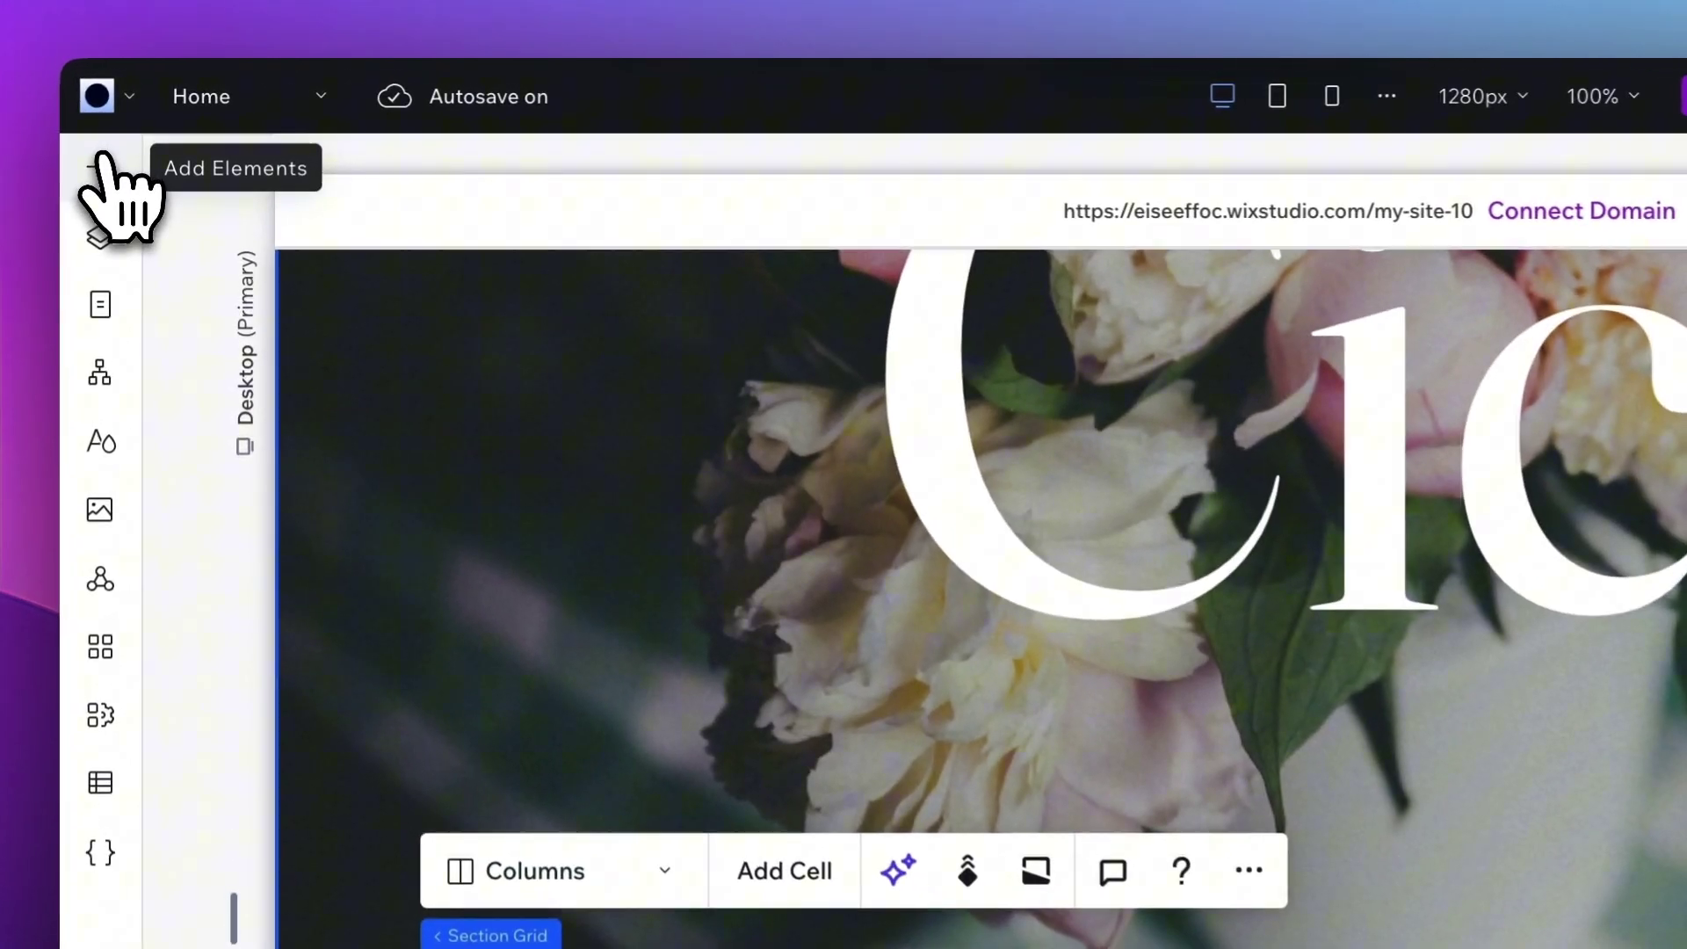
click(102, 165)
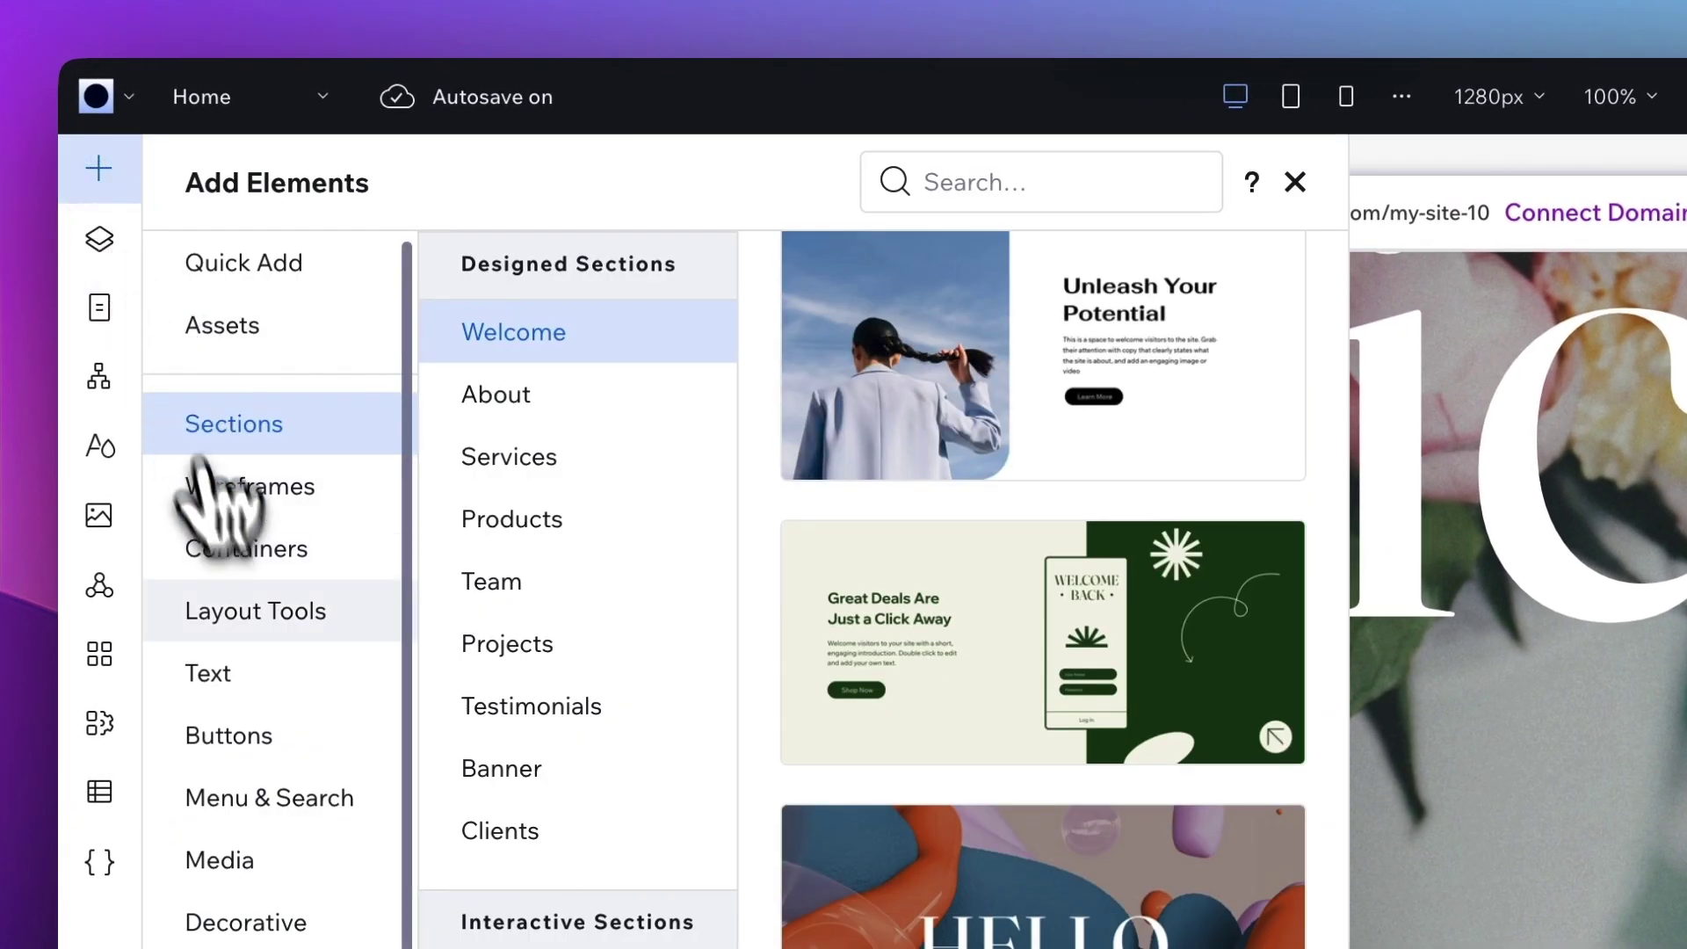
click(233, 612)
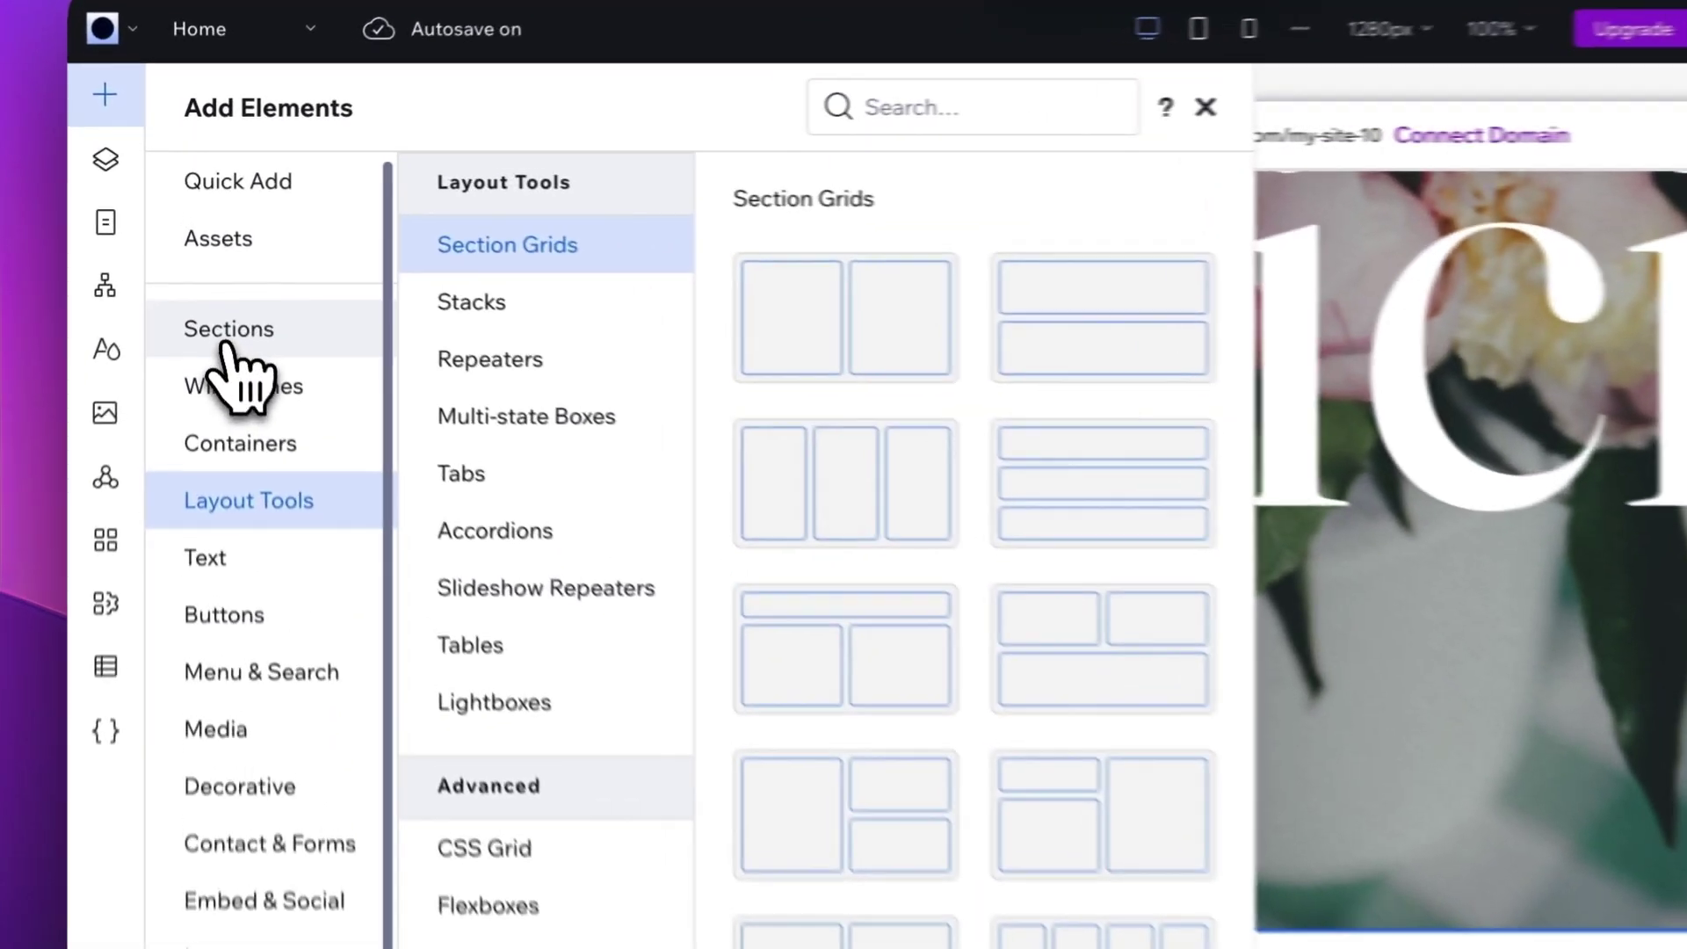
click(227, 347)
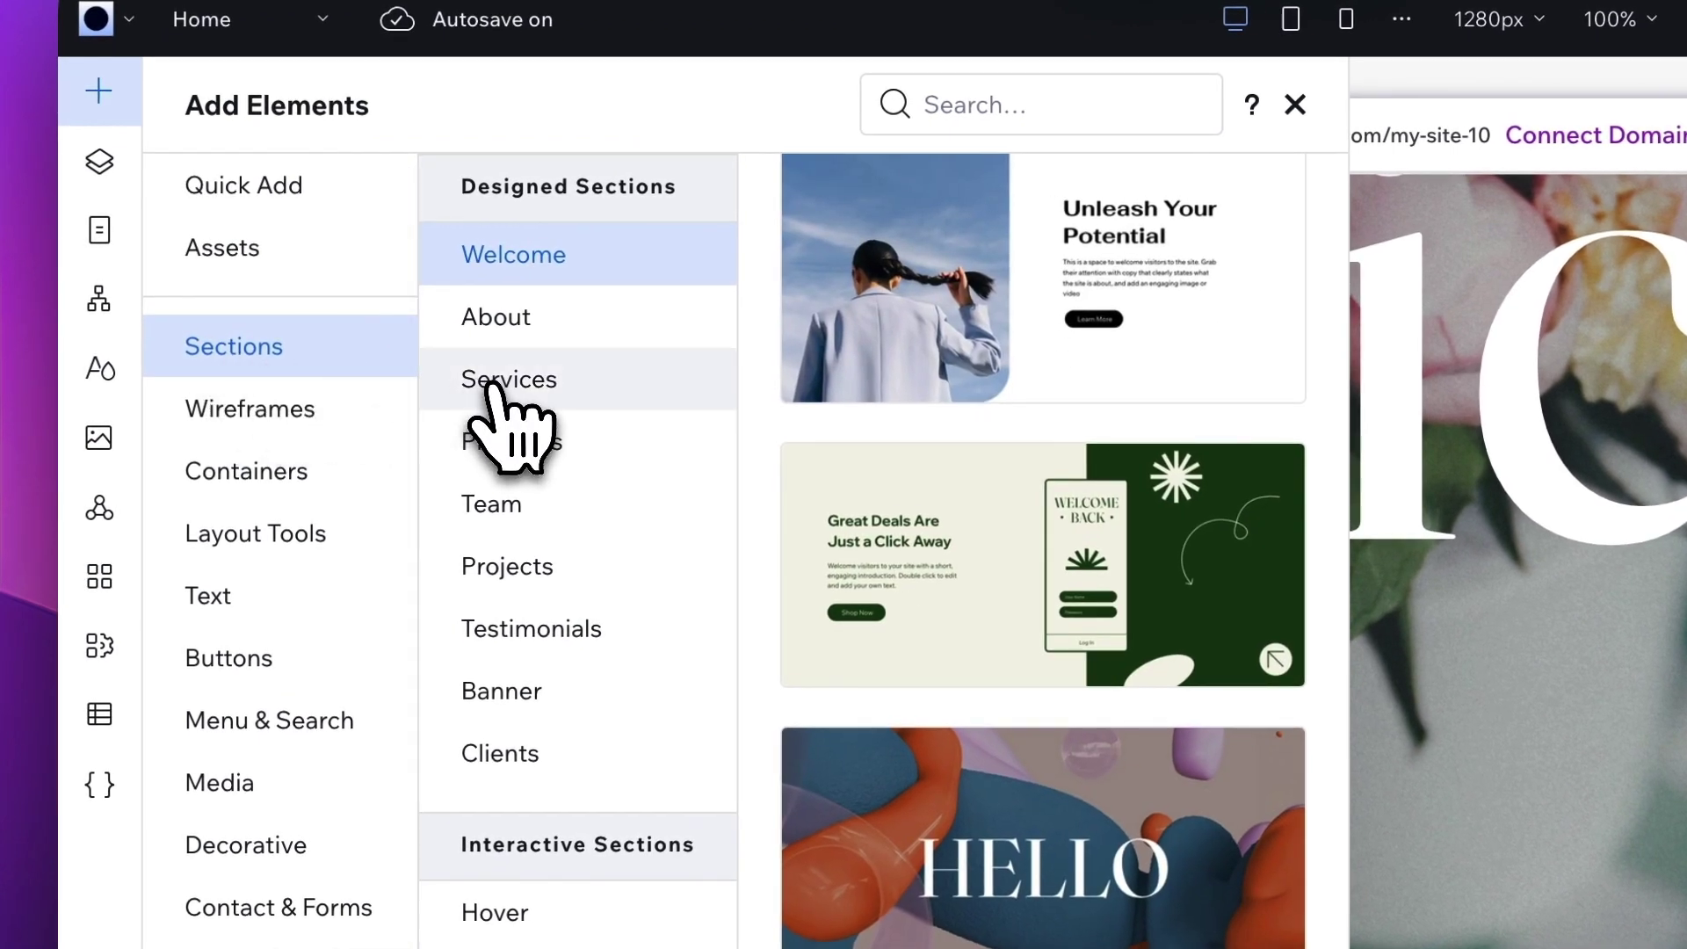
click(506, 441)
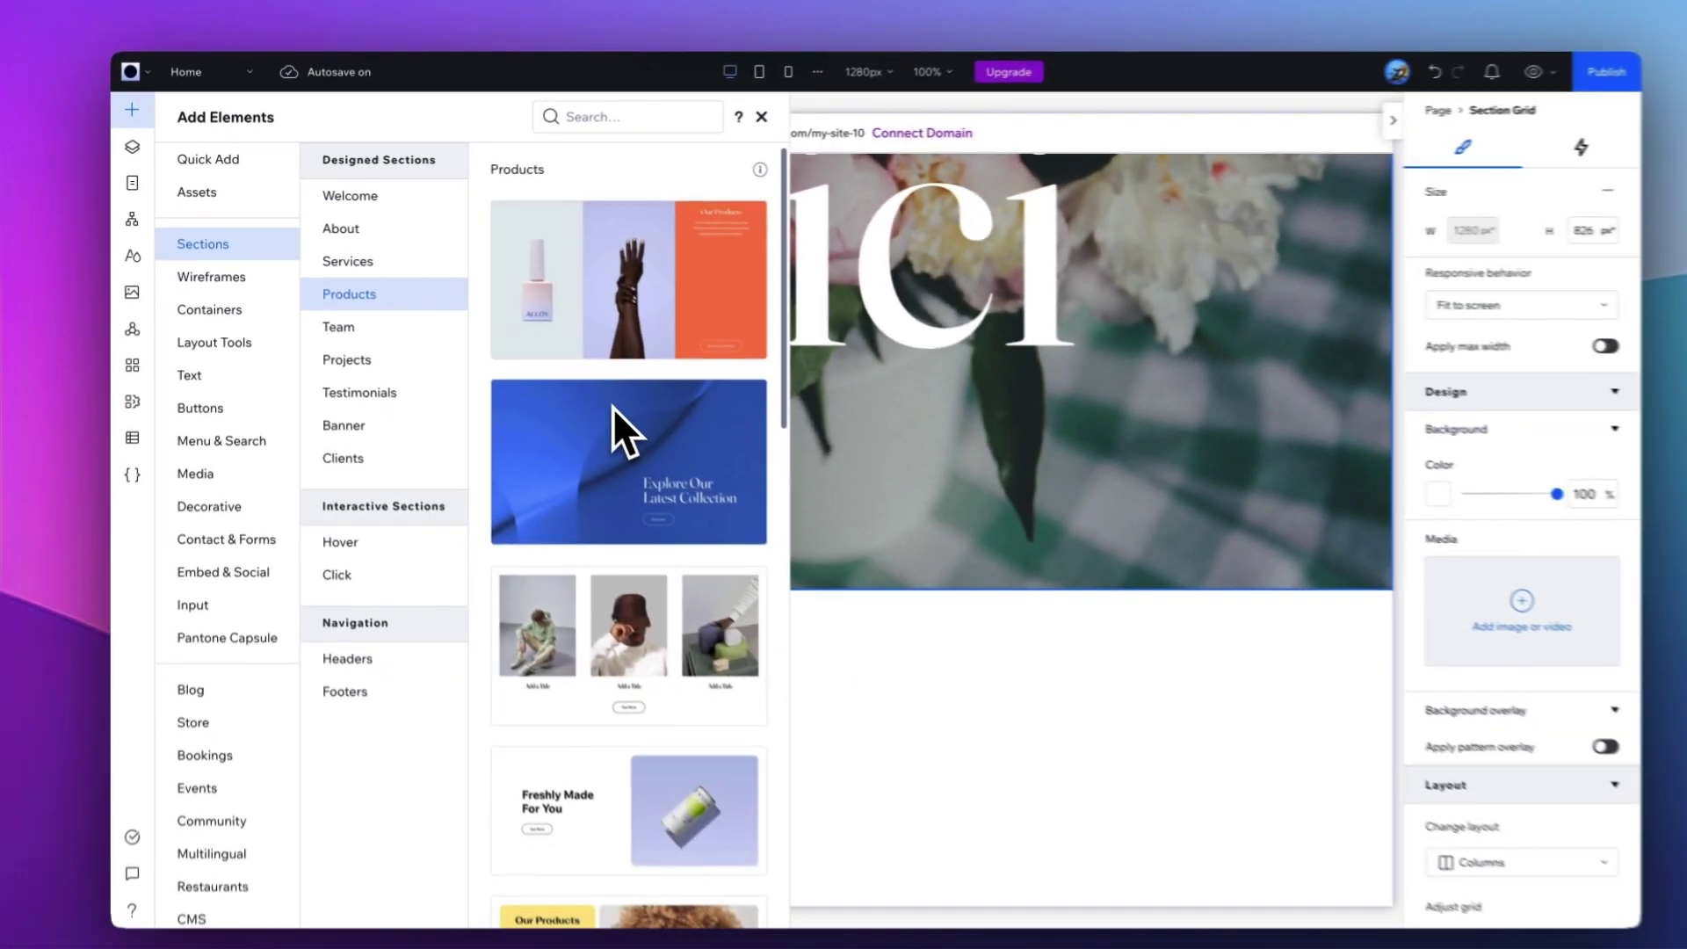
scroll(1010, 652, down, 3)
scroll(592, 394, down, 2)
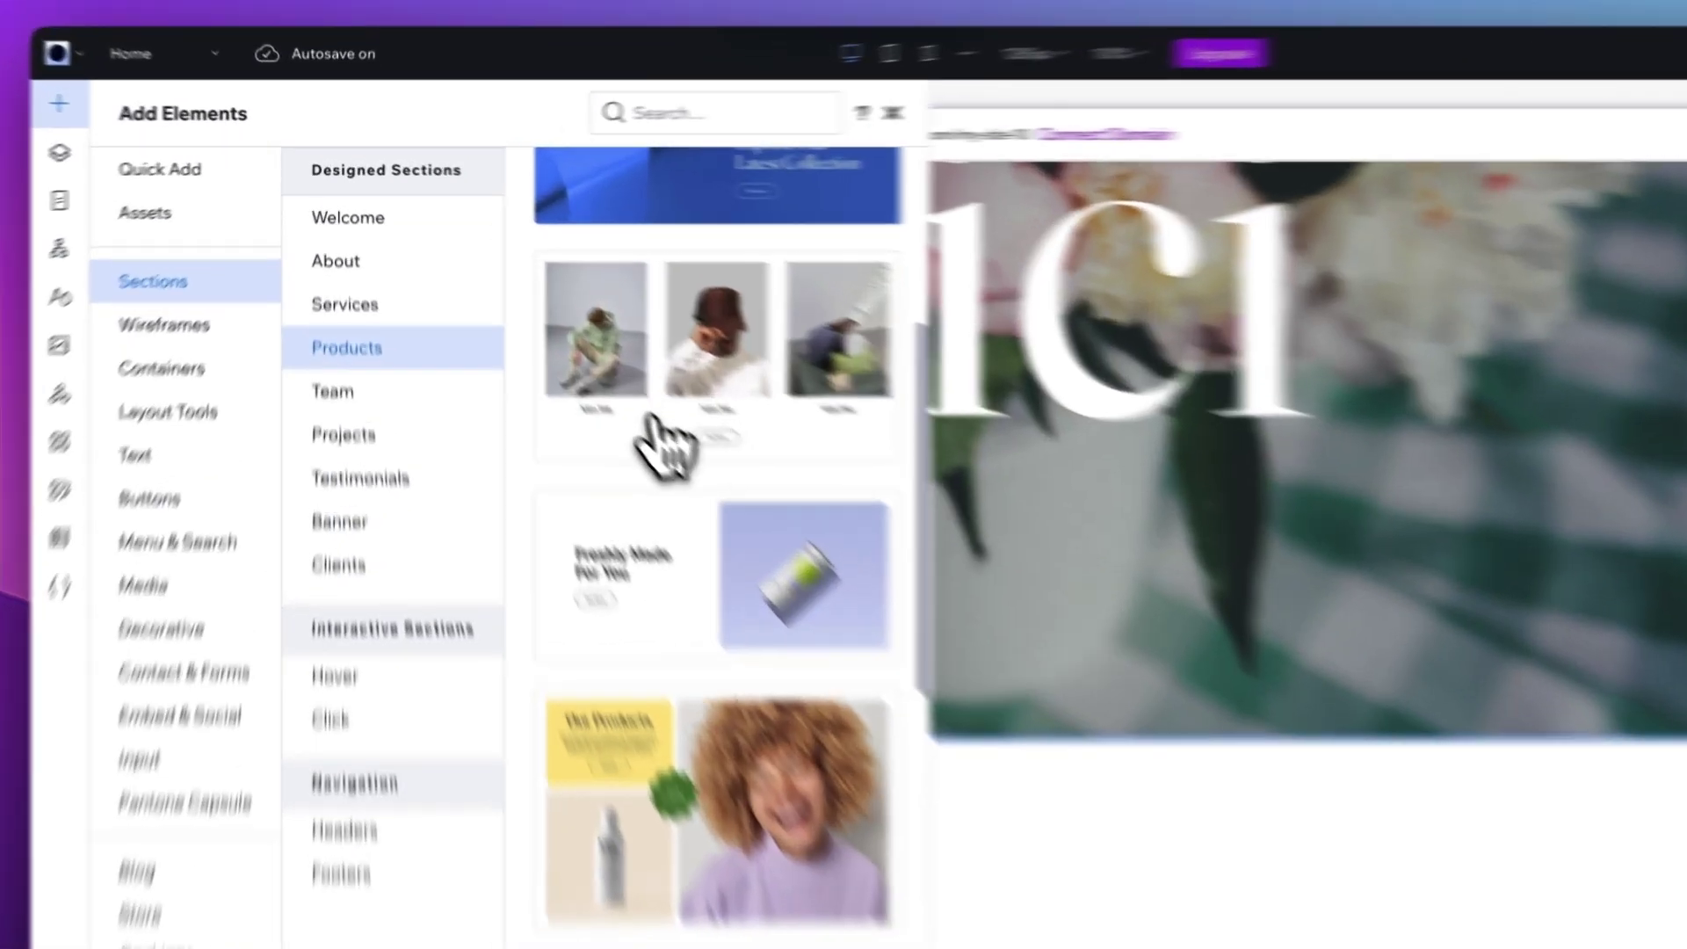
Place the three-card Products section design below the Cici hero.
drag(654, 426, 680, 321)
drag(836, 405, 835, 408)
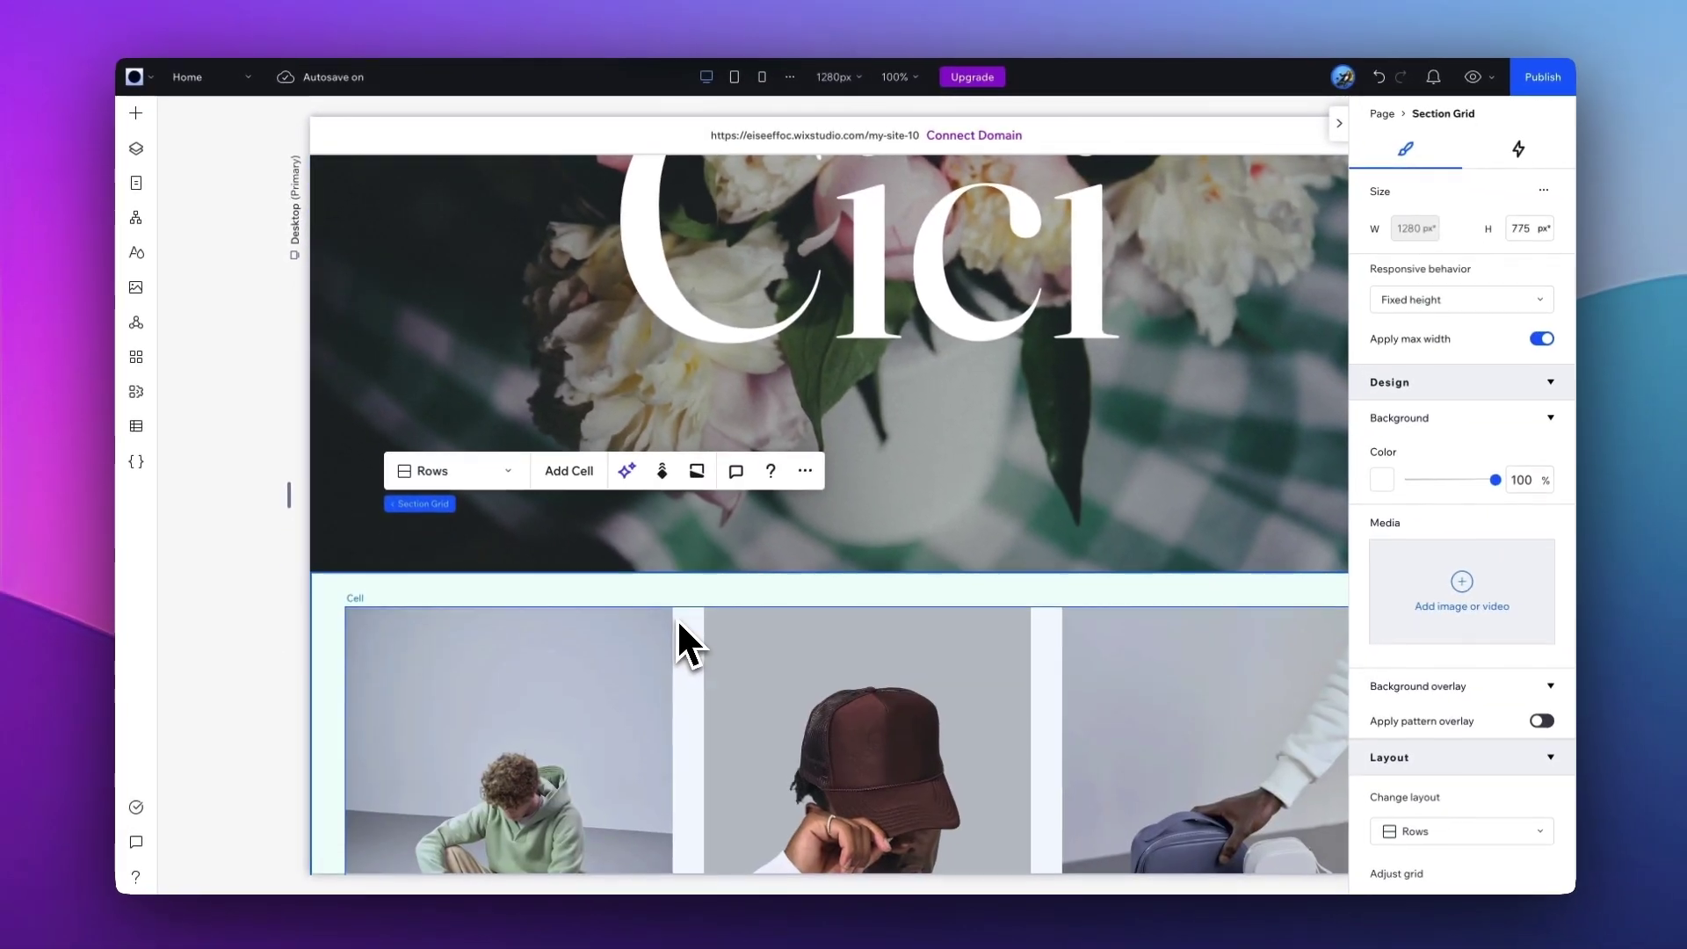
scroll(679, 624, down, 5)
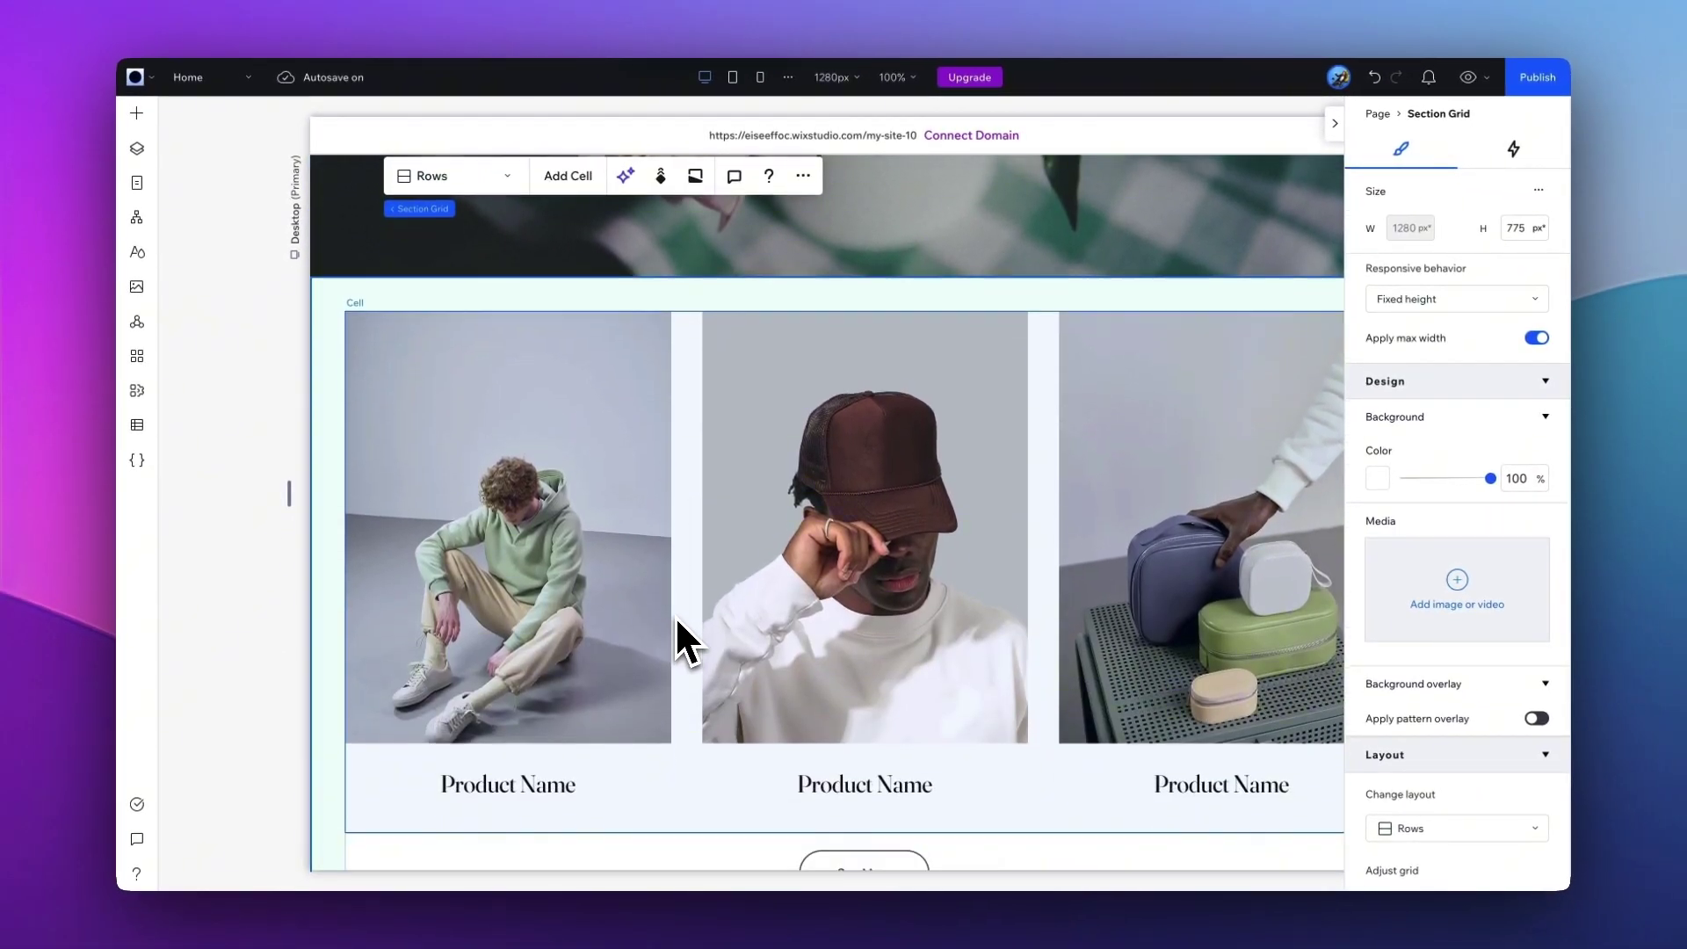
scroll(675, 614, right, 2)
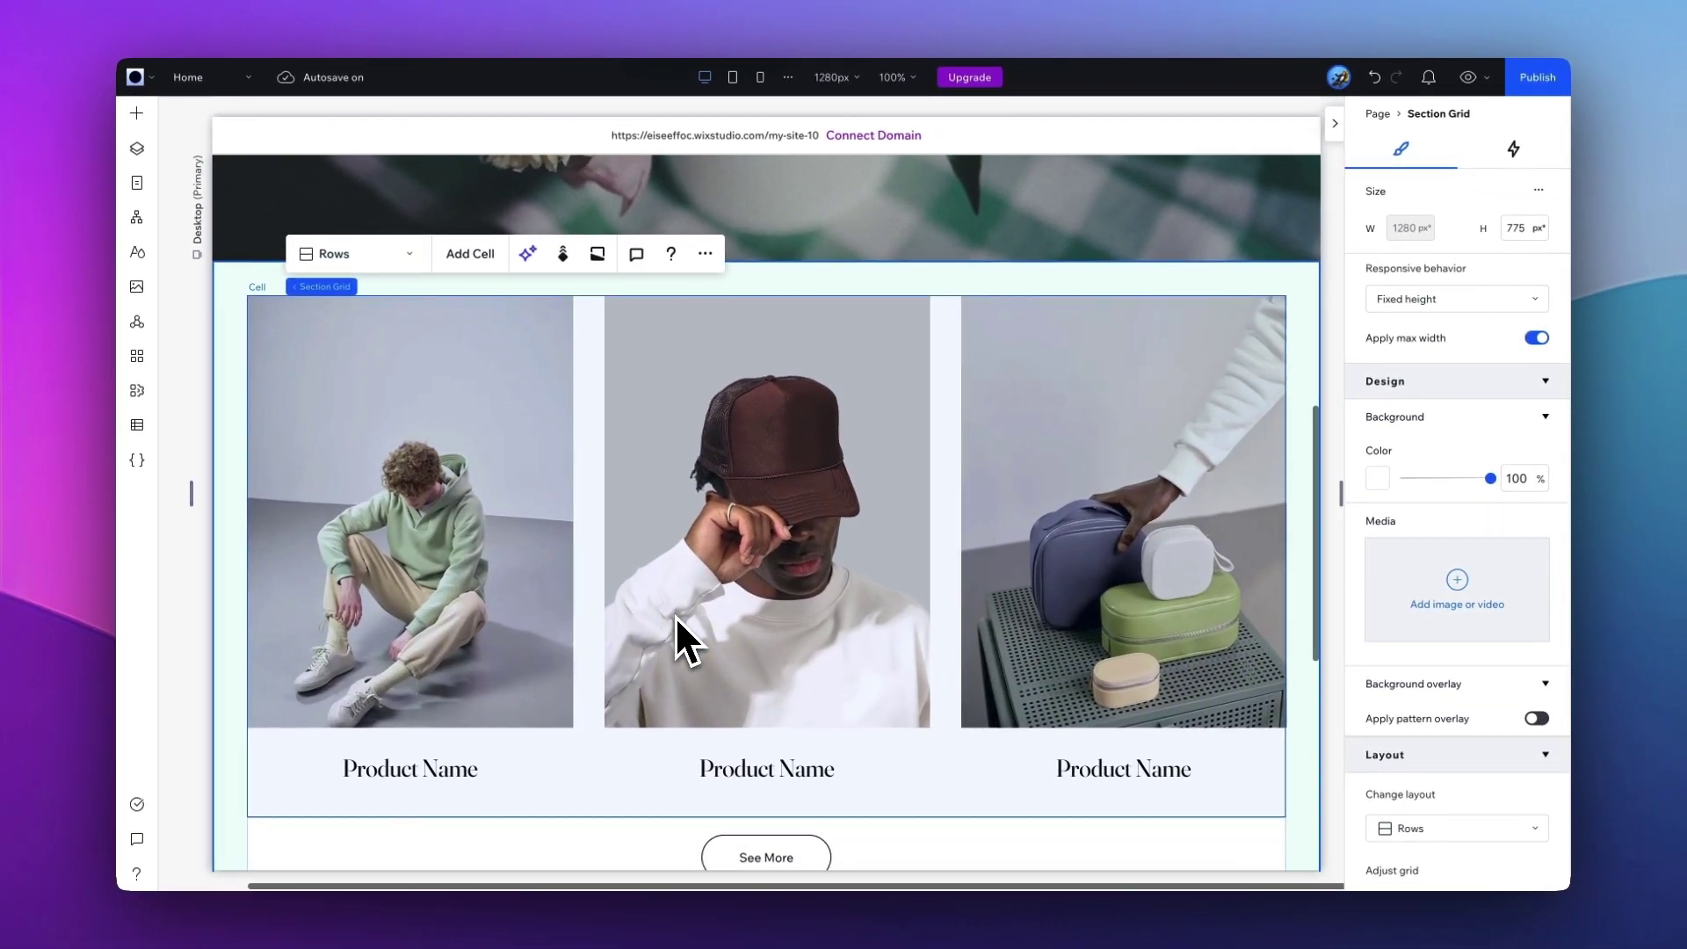
Select the first product card's image and replace its photo.
click(364, 530)
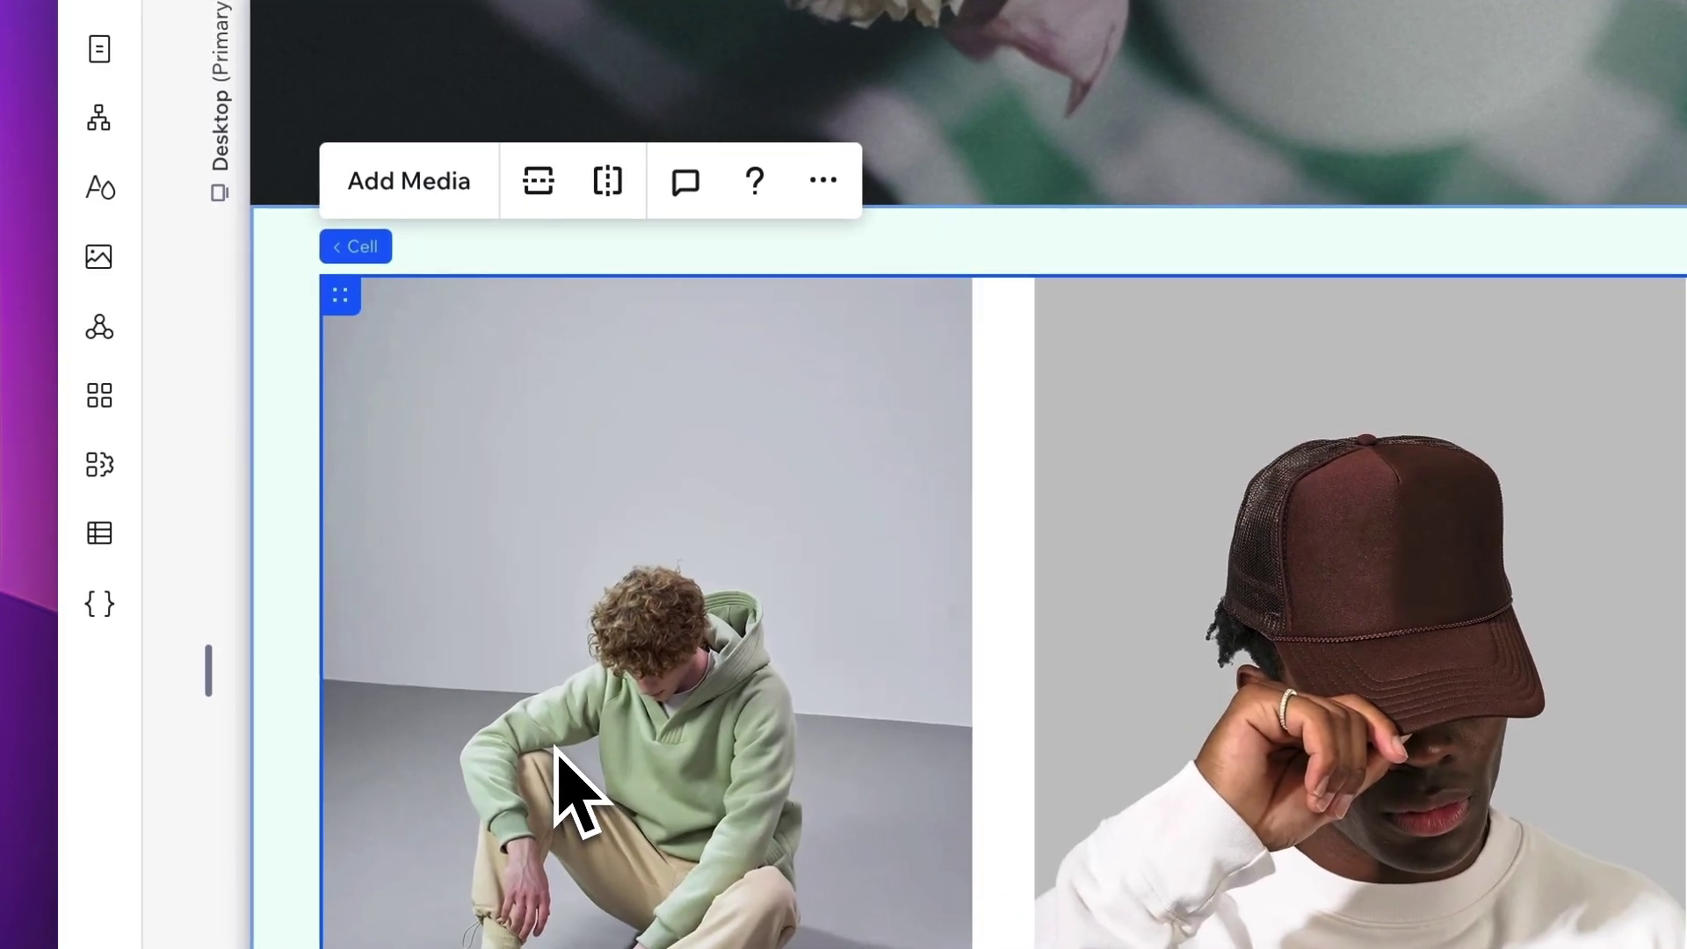
click(556, 748)
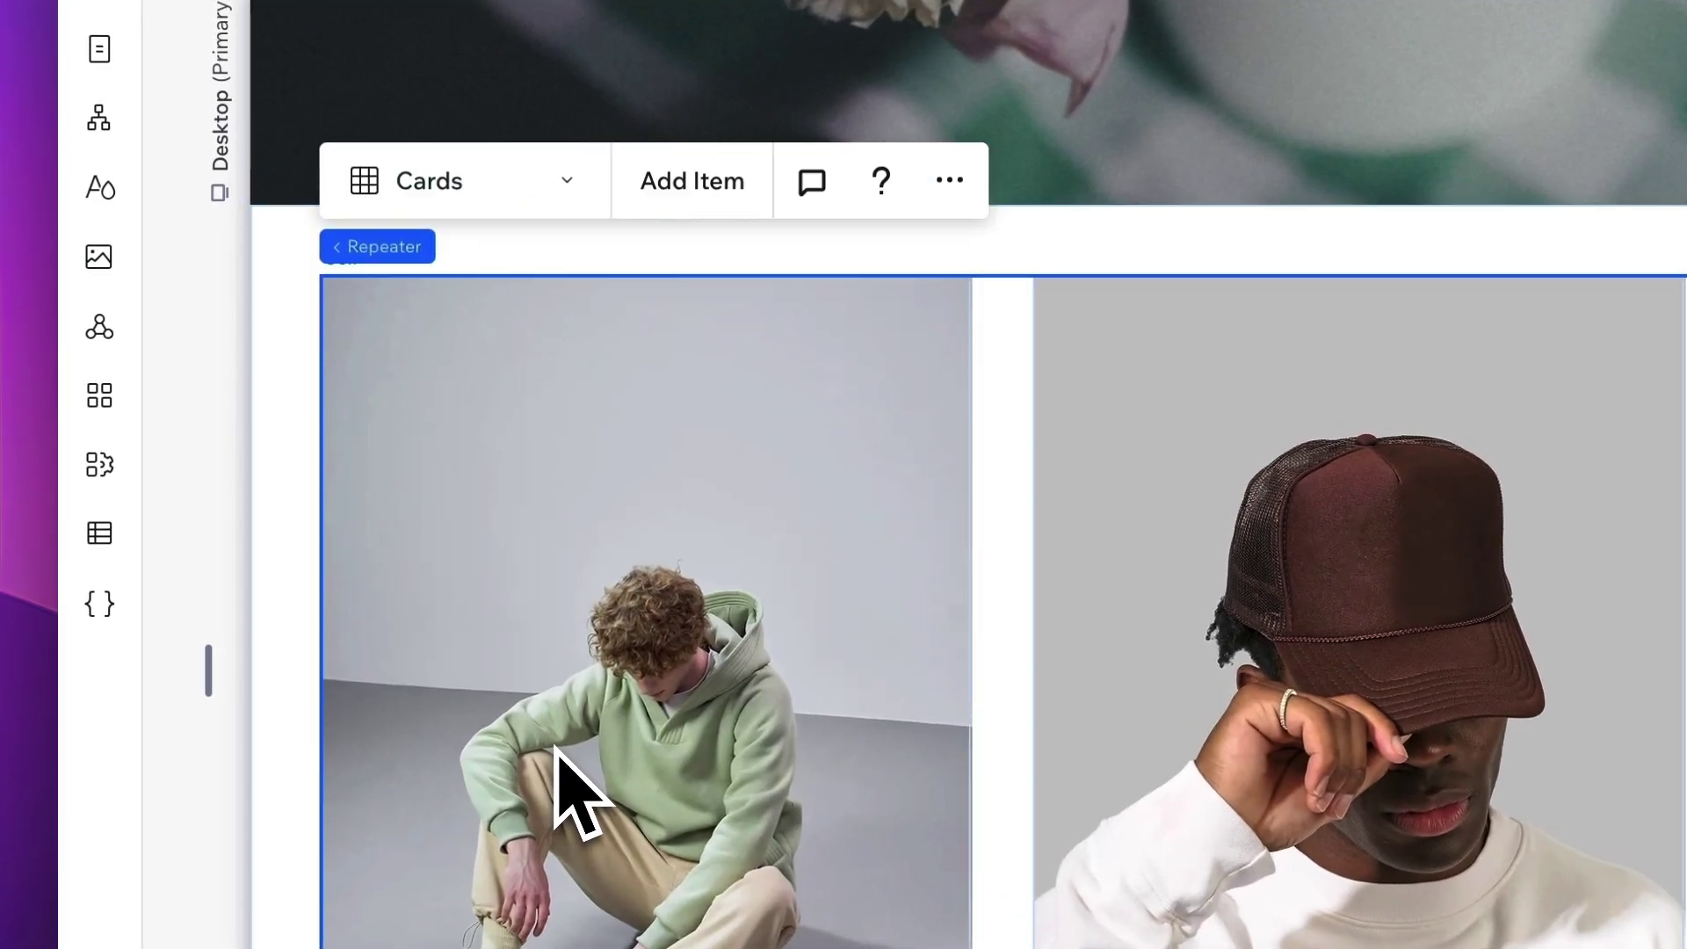
click(556, 747)
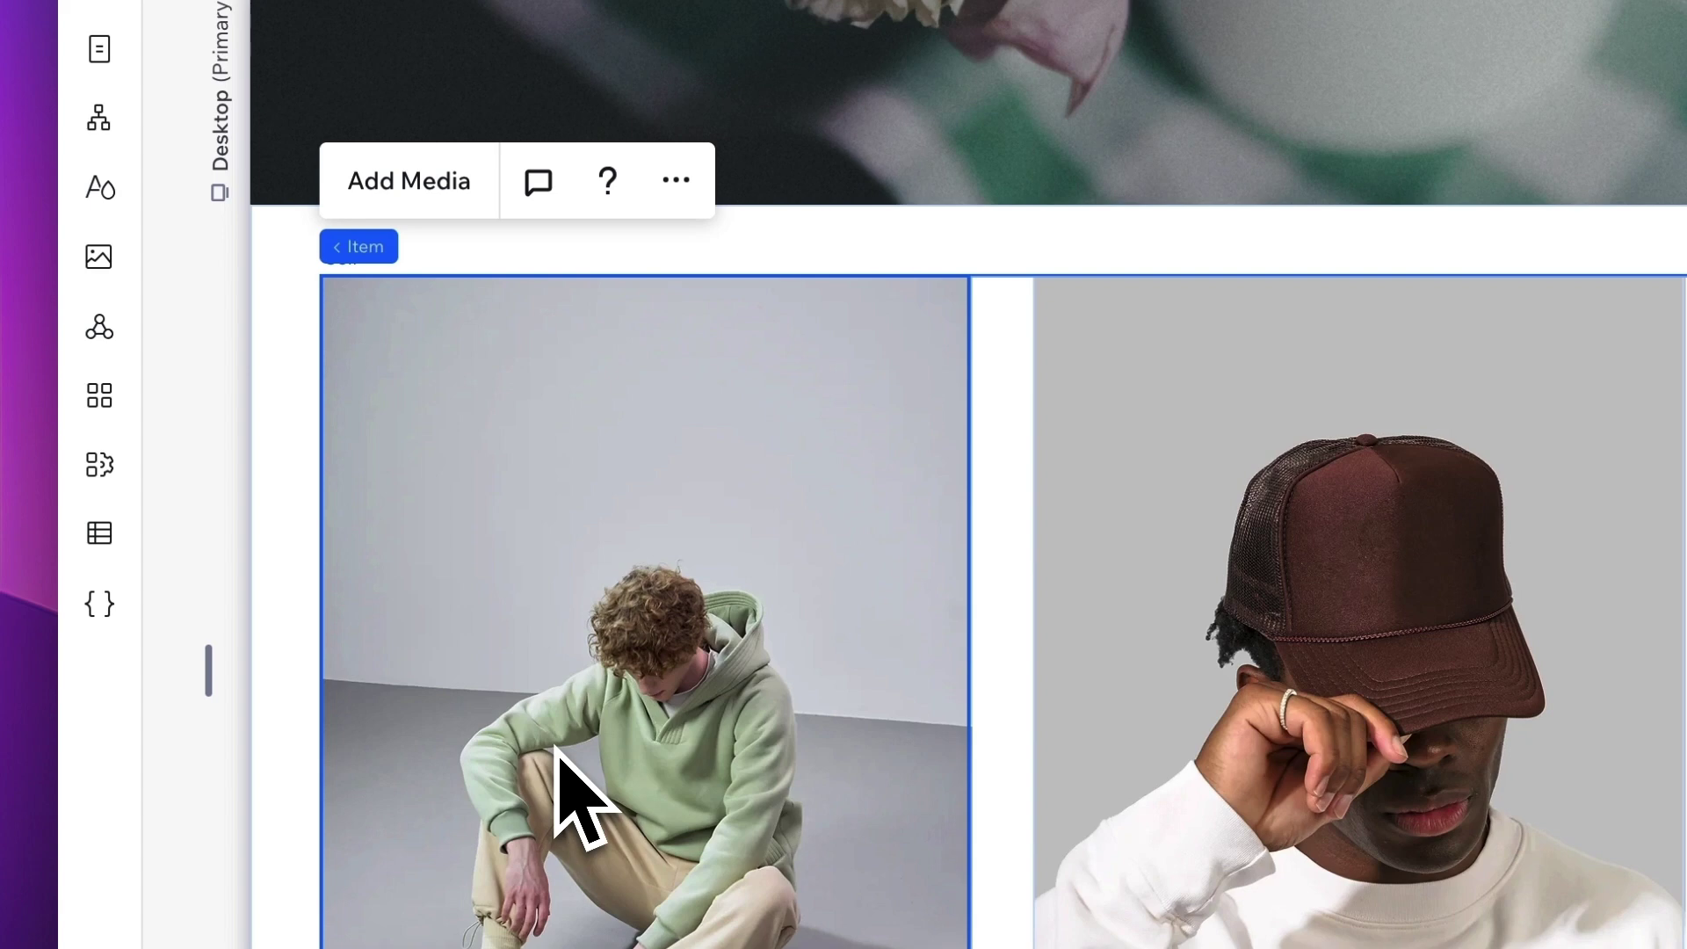
click(556, 747)
click(556, 747)
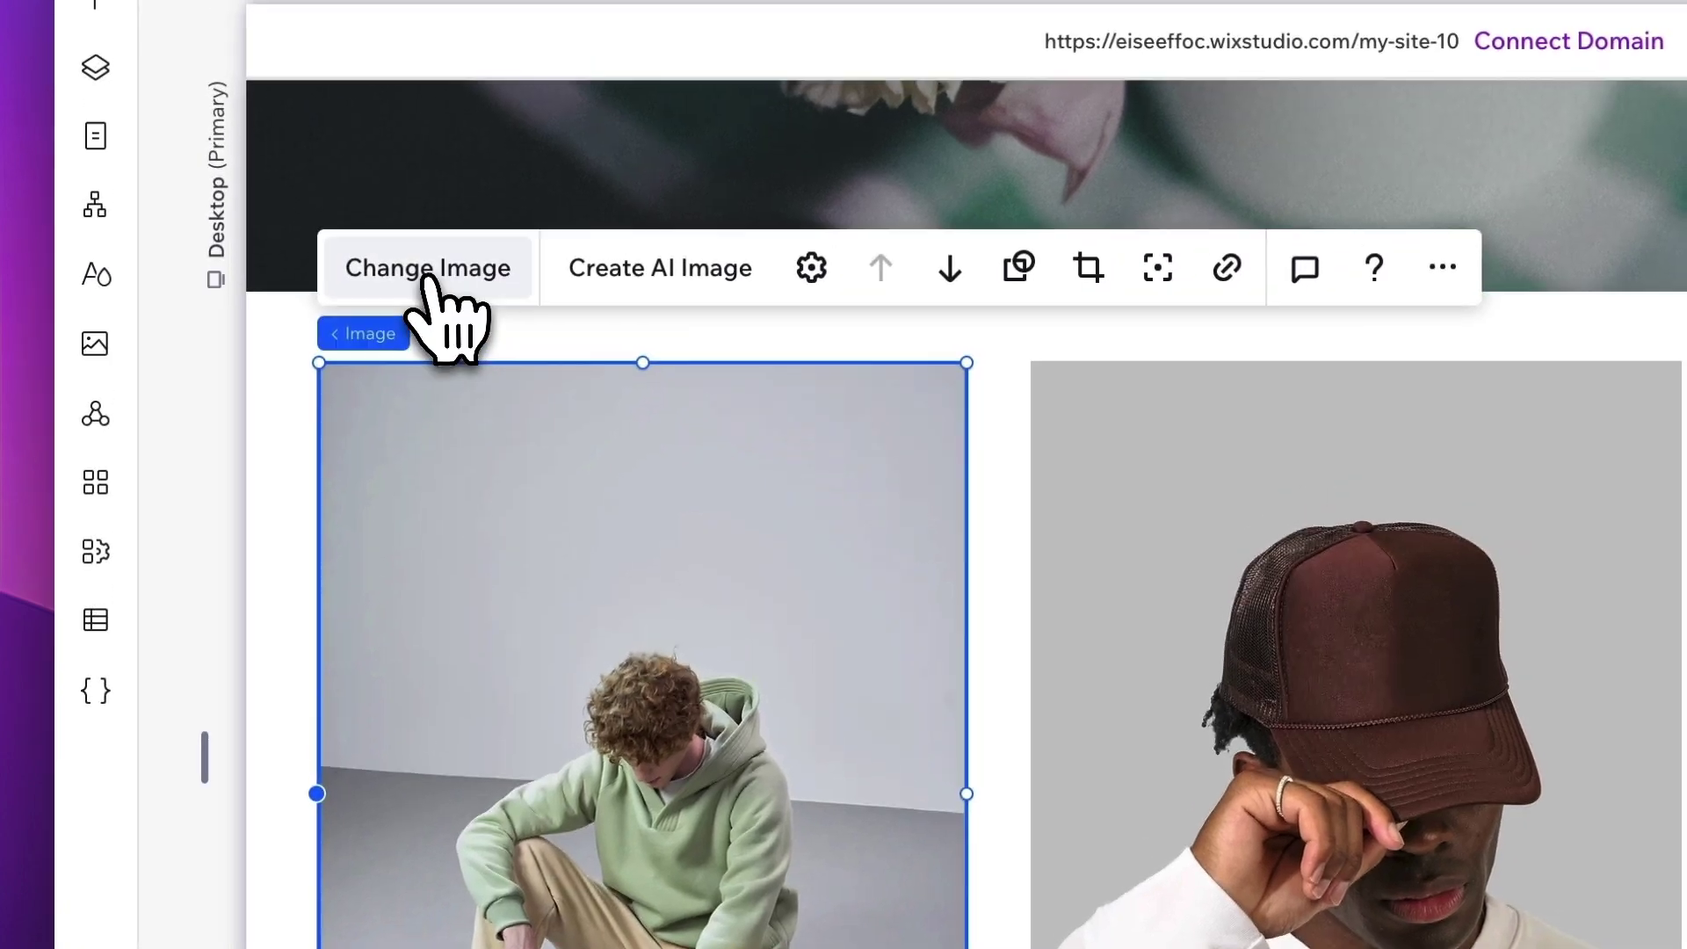
click(431, 181)
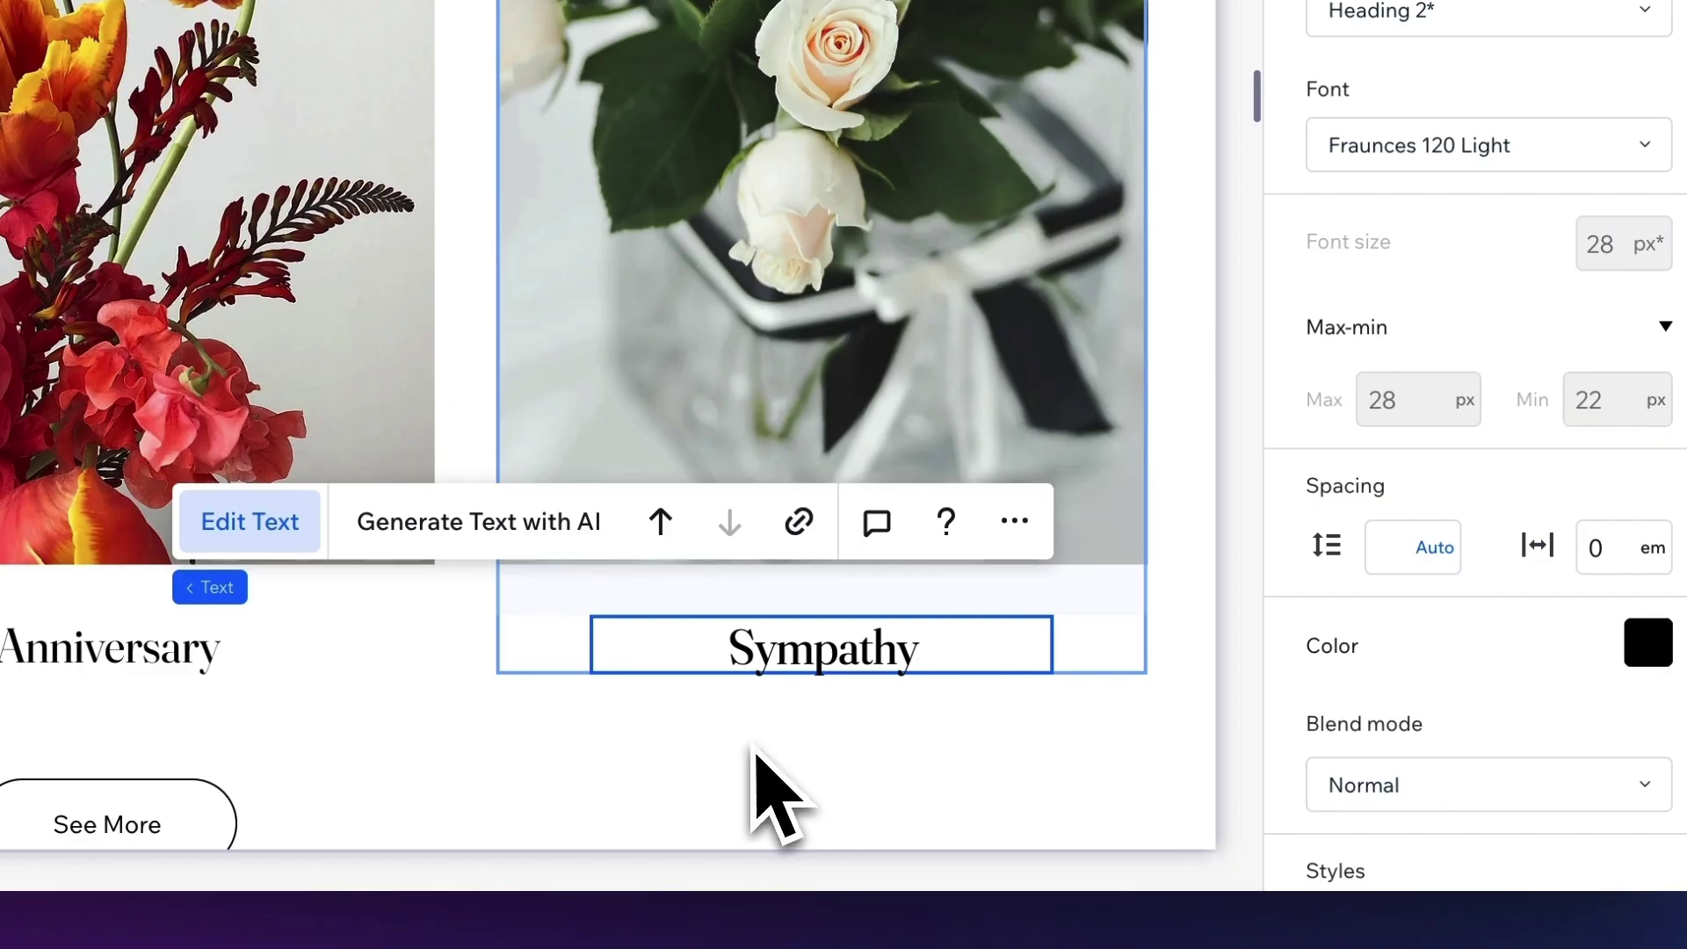
click(948, 839)
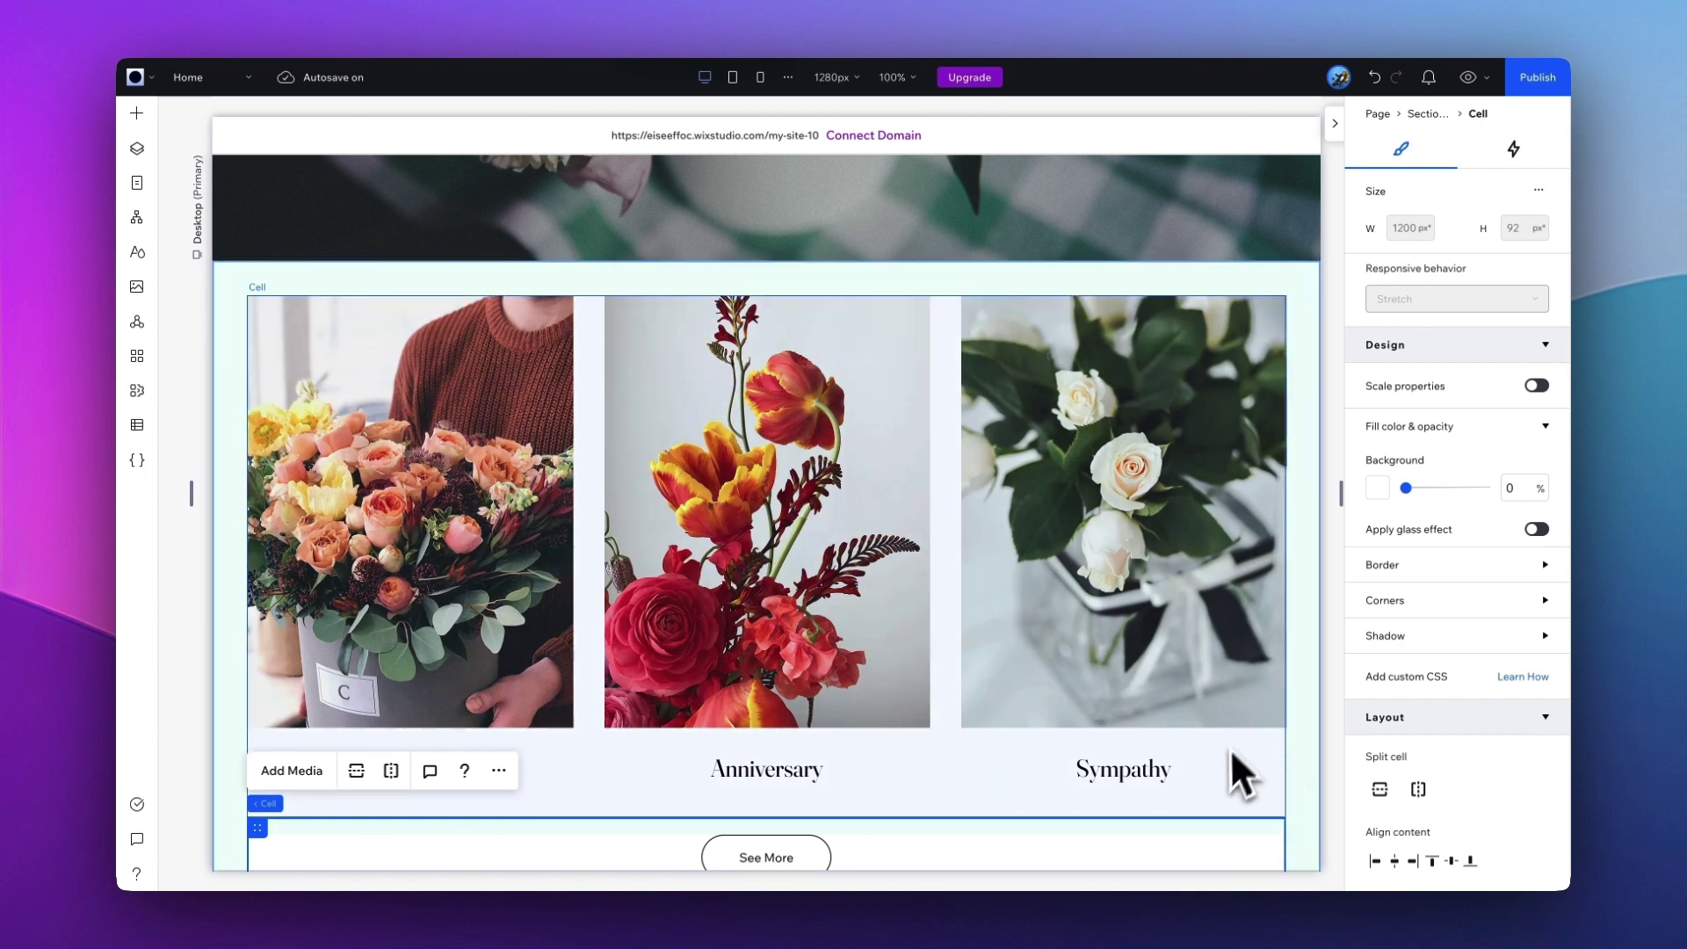
Raise the cards per row to 4 and duplicate the Sympathy rose card, retitling it 'Just Because'.
click(1037, 483)
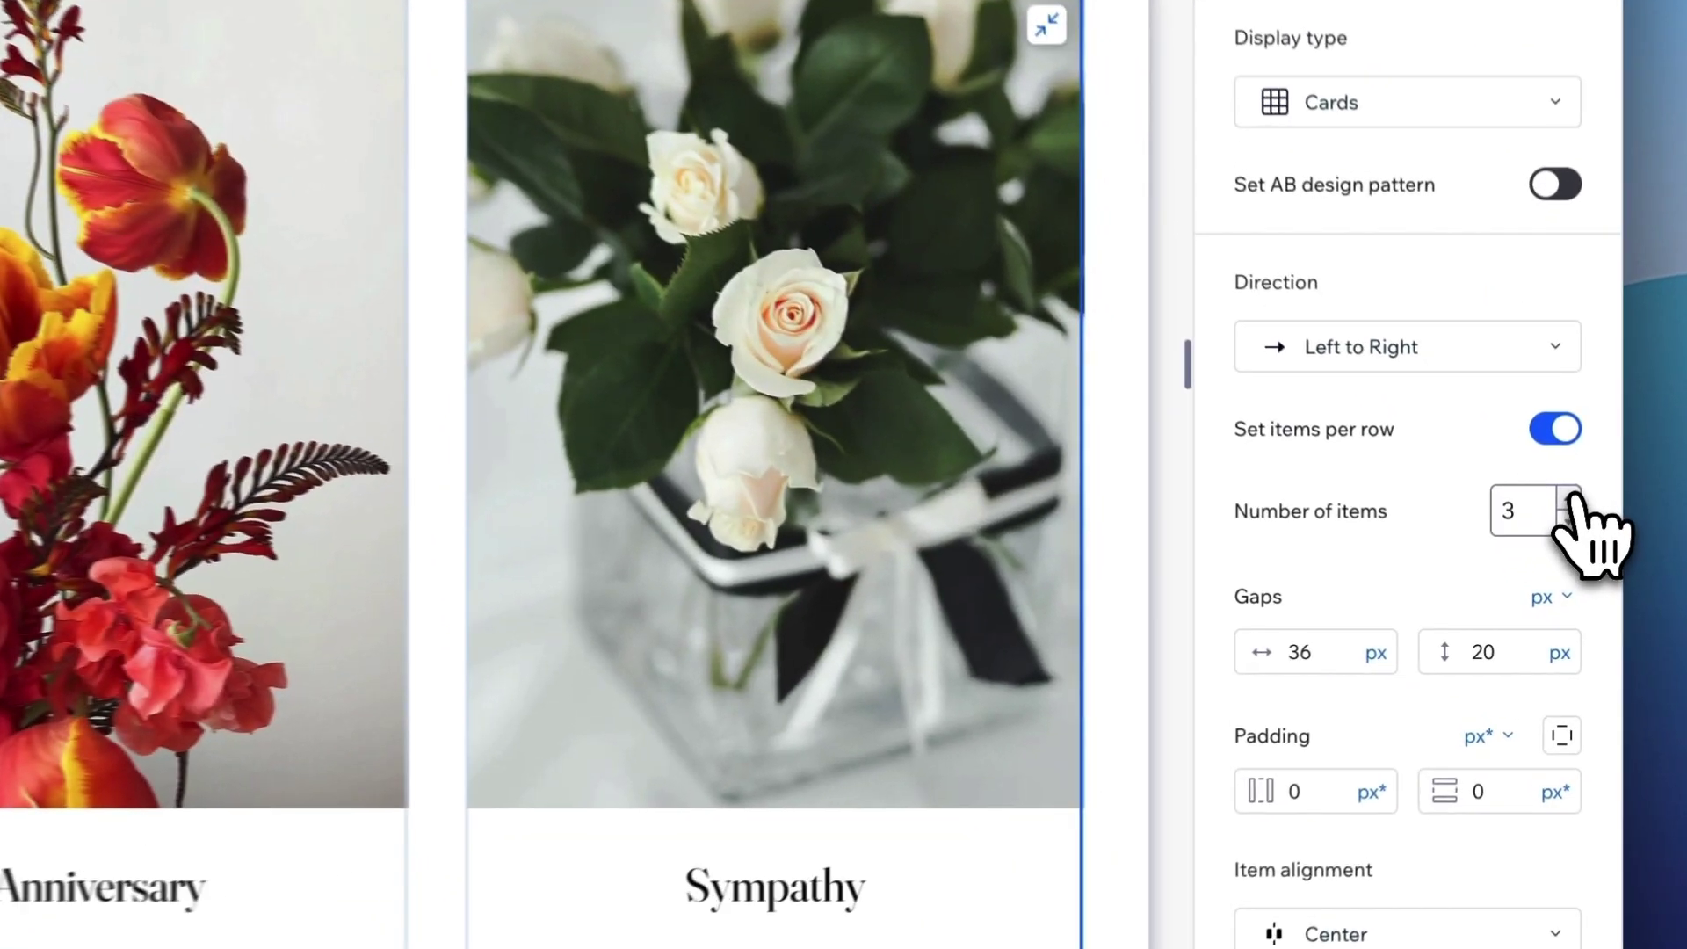
click(1544, 564)
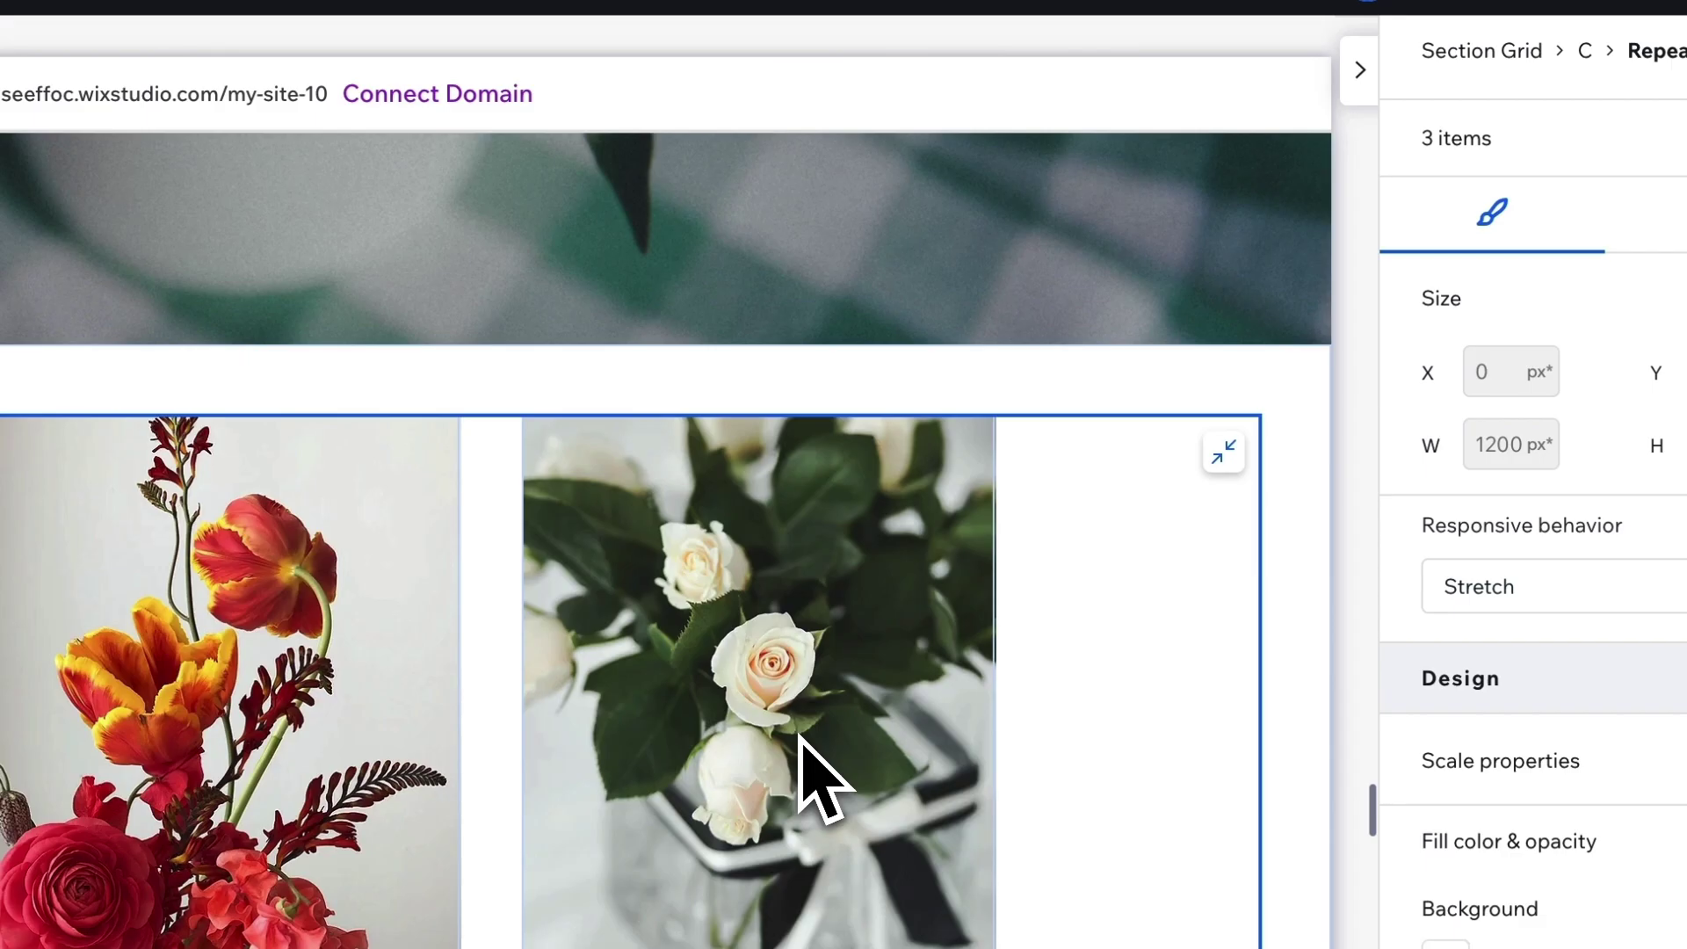
click(798, 737)
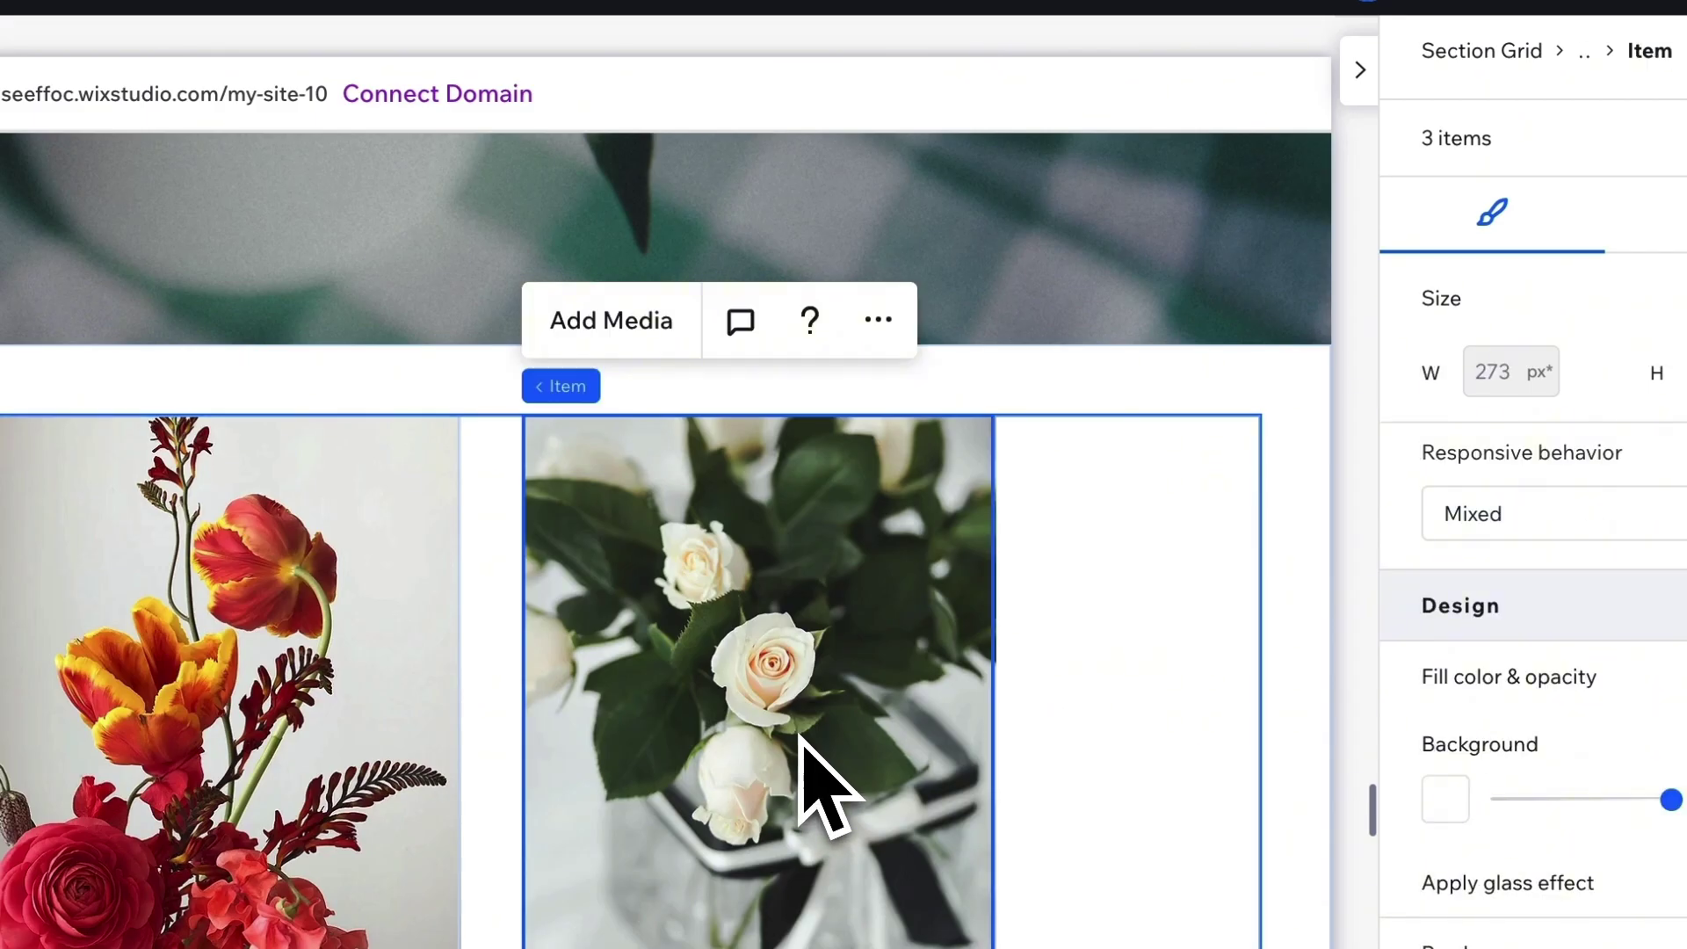
right_click(797, 736)
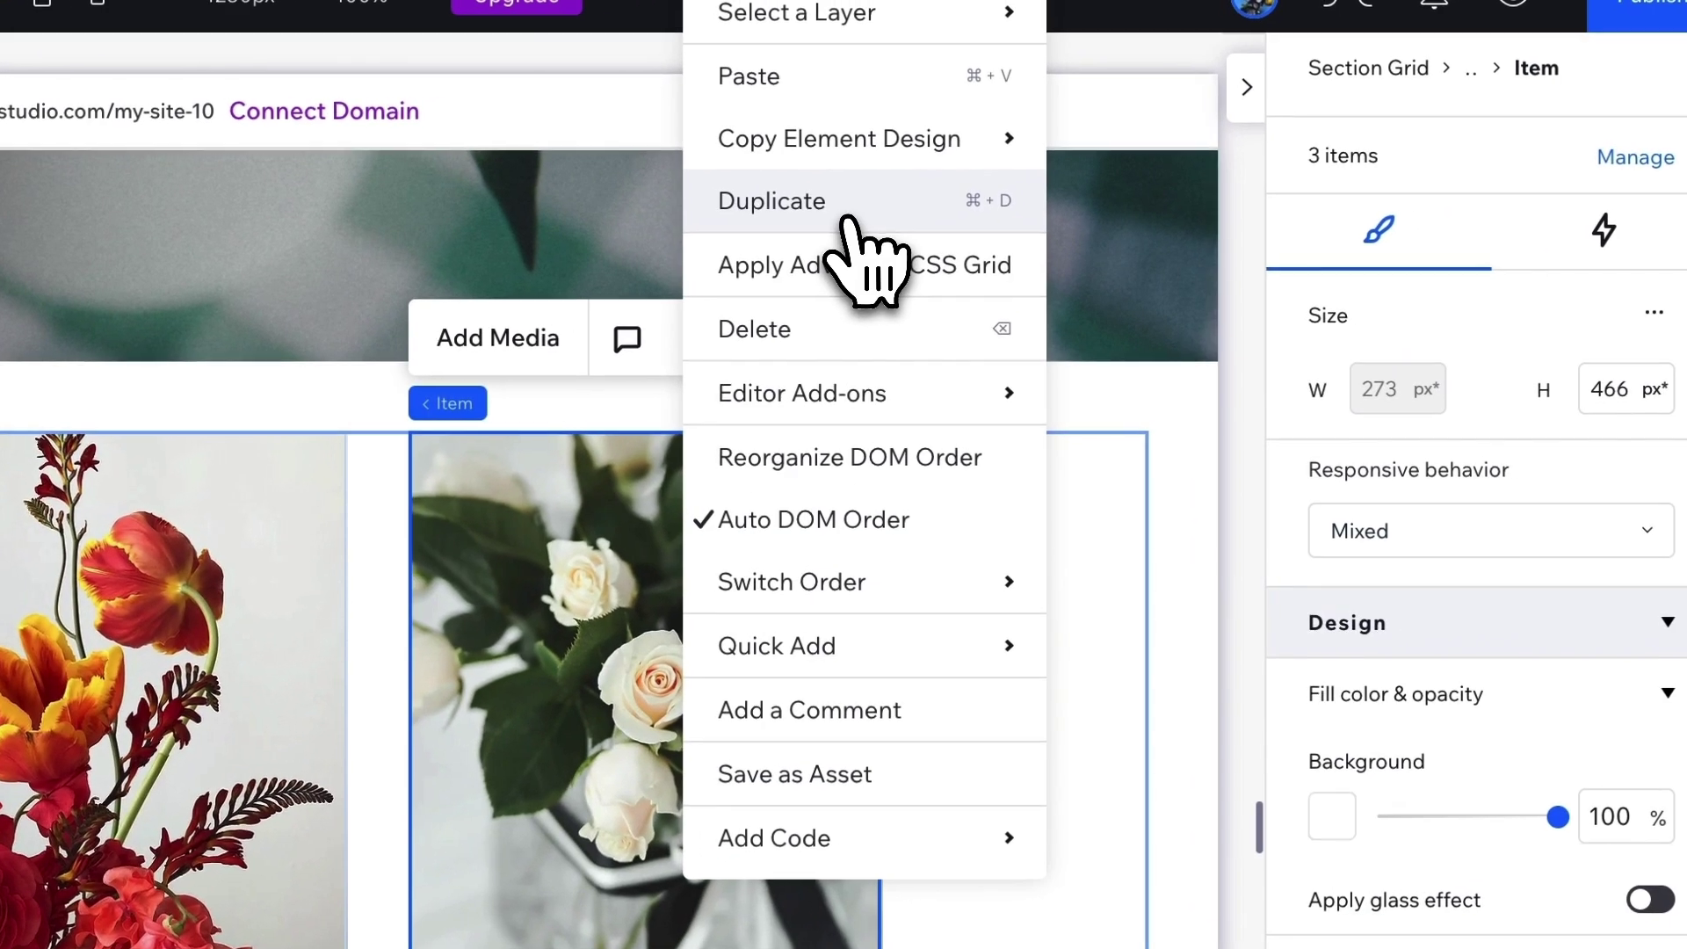
click(845, 220)
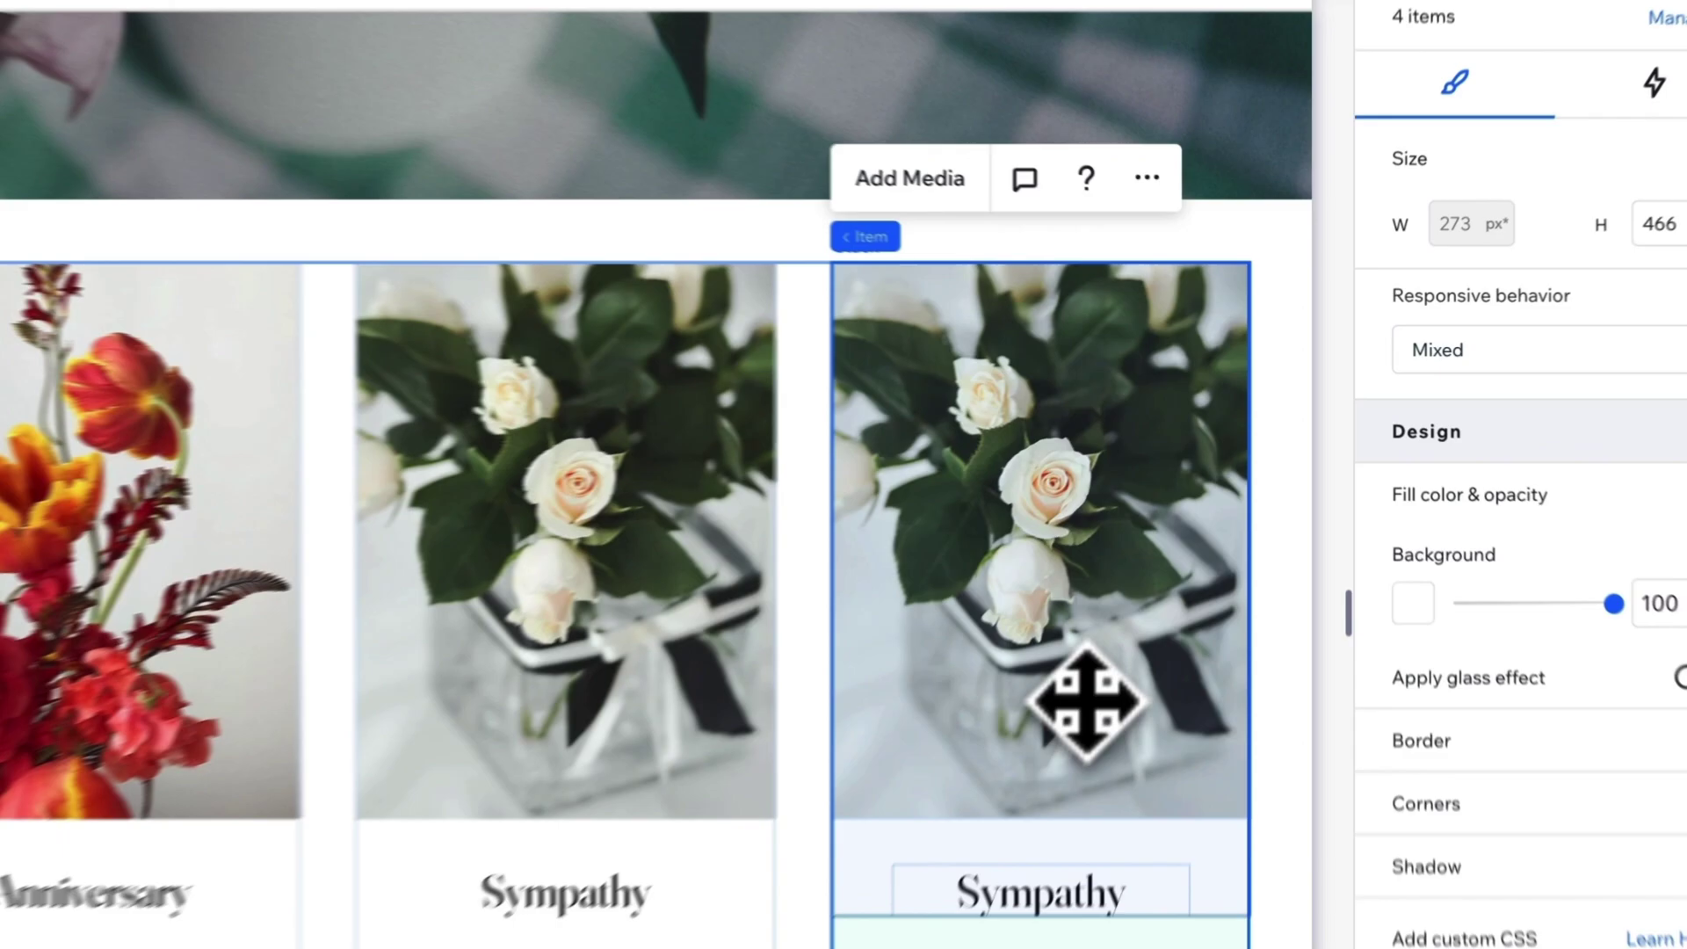
click(1087, 701)
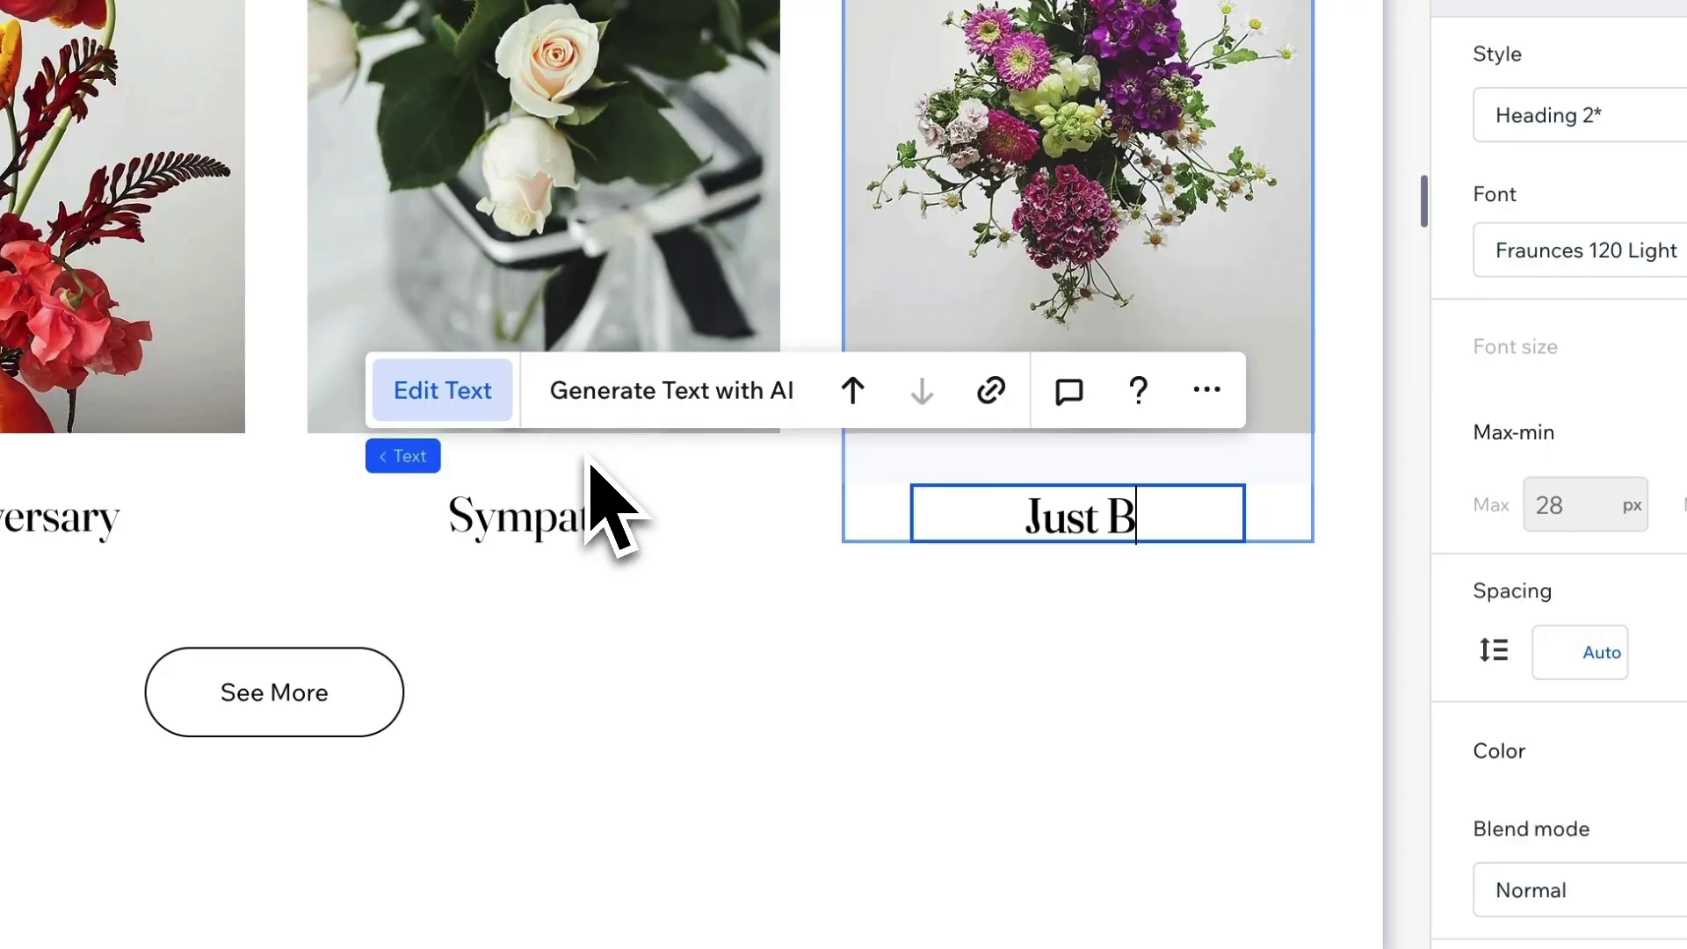
text(ecause)
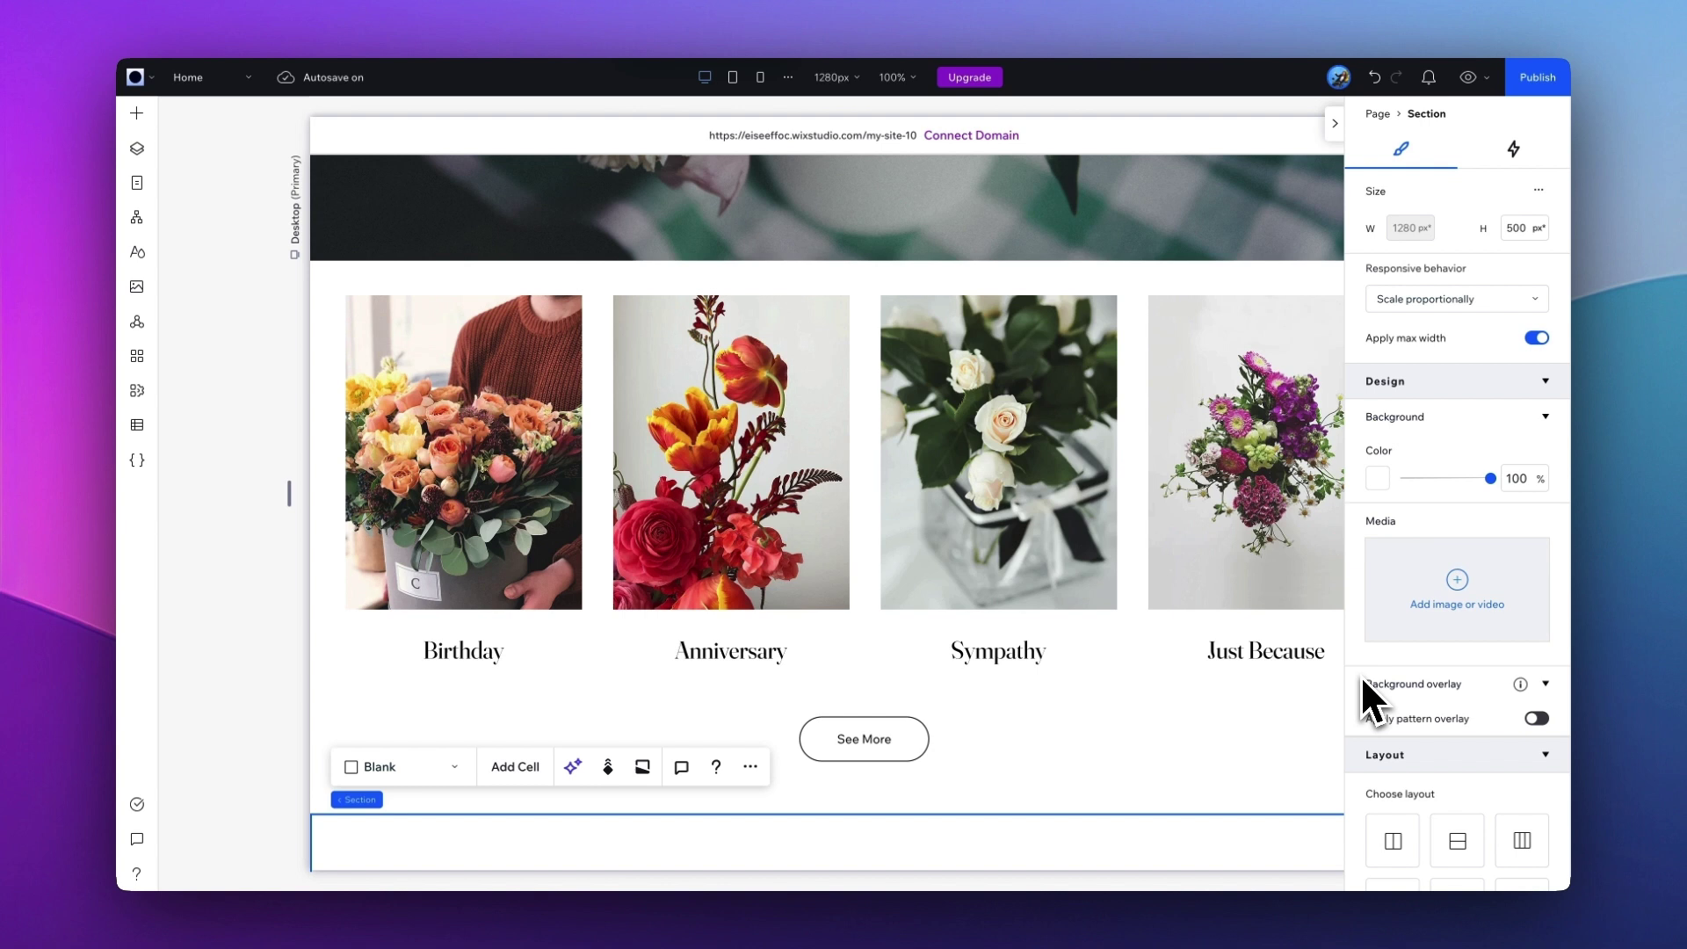
Add a blank section with a 'Flowers For Every Occasion' title and widen its box to one line.
scroll(1070, 715, right, 3)
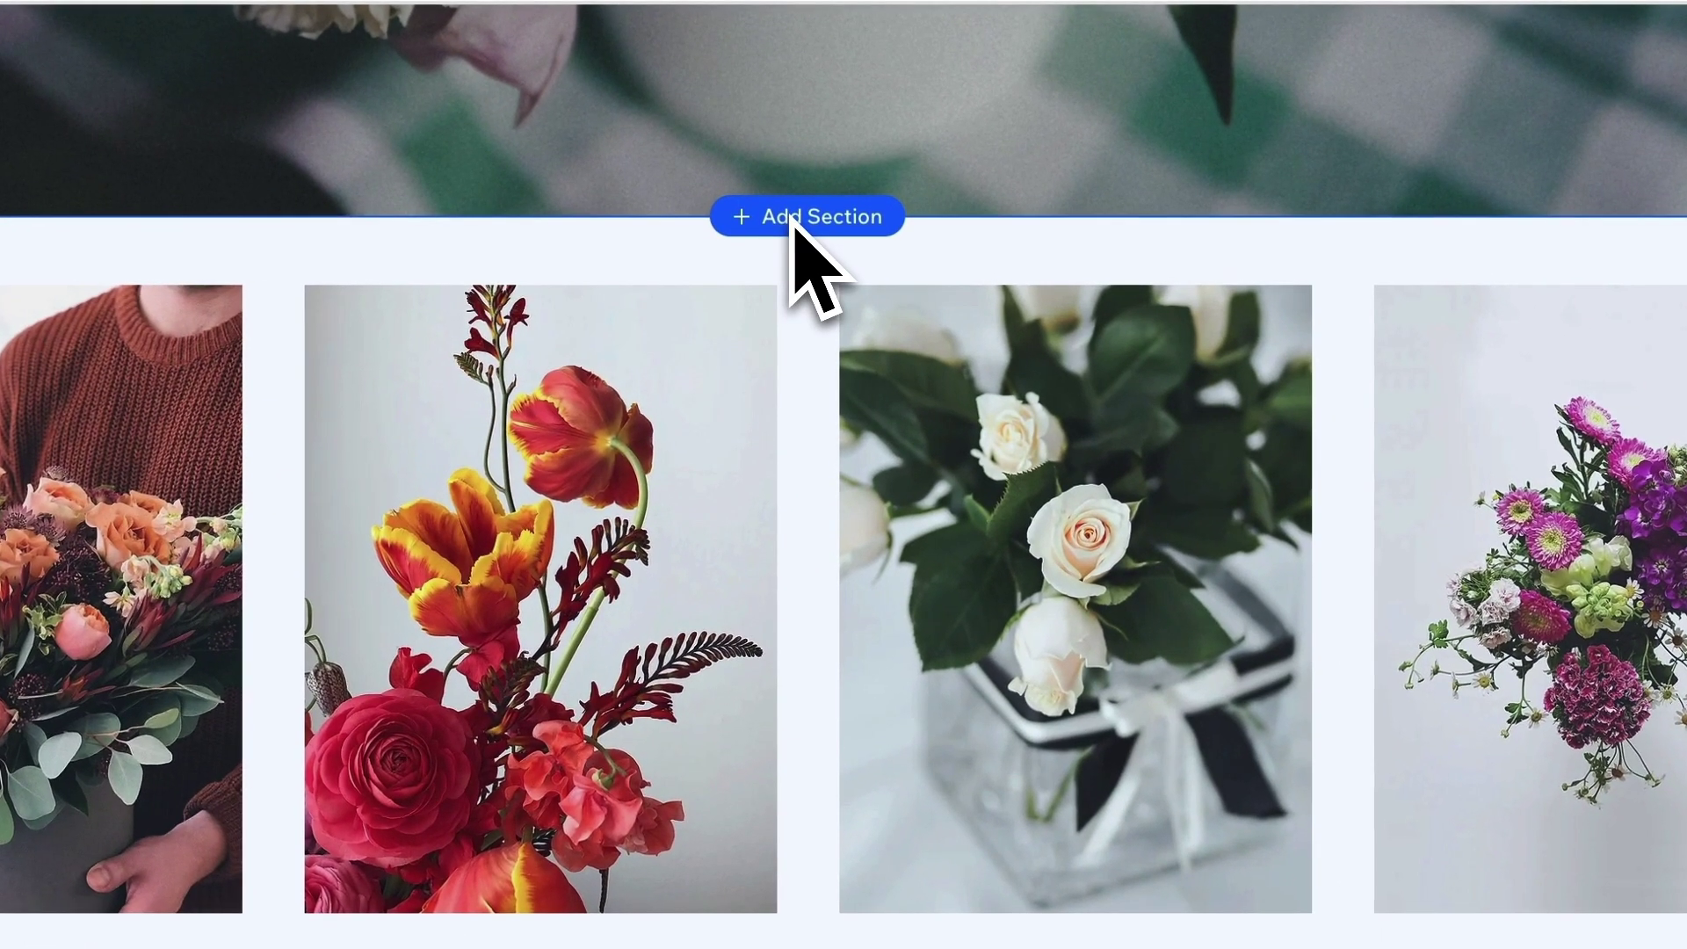
click(792, 219)
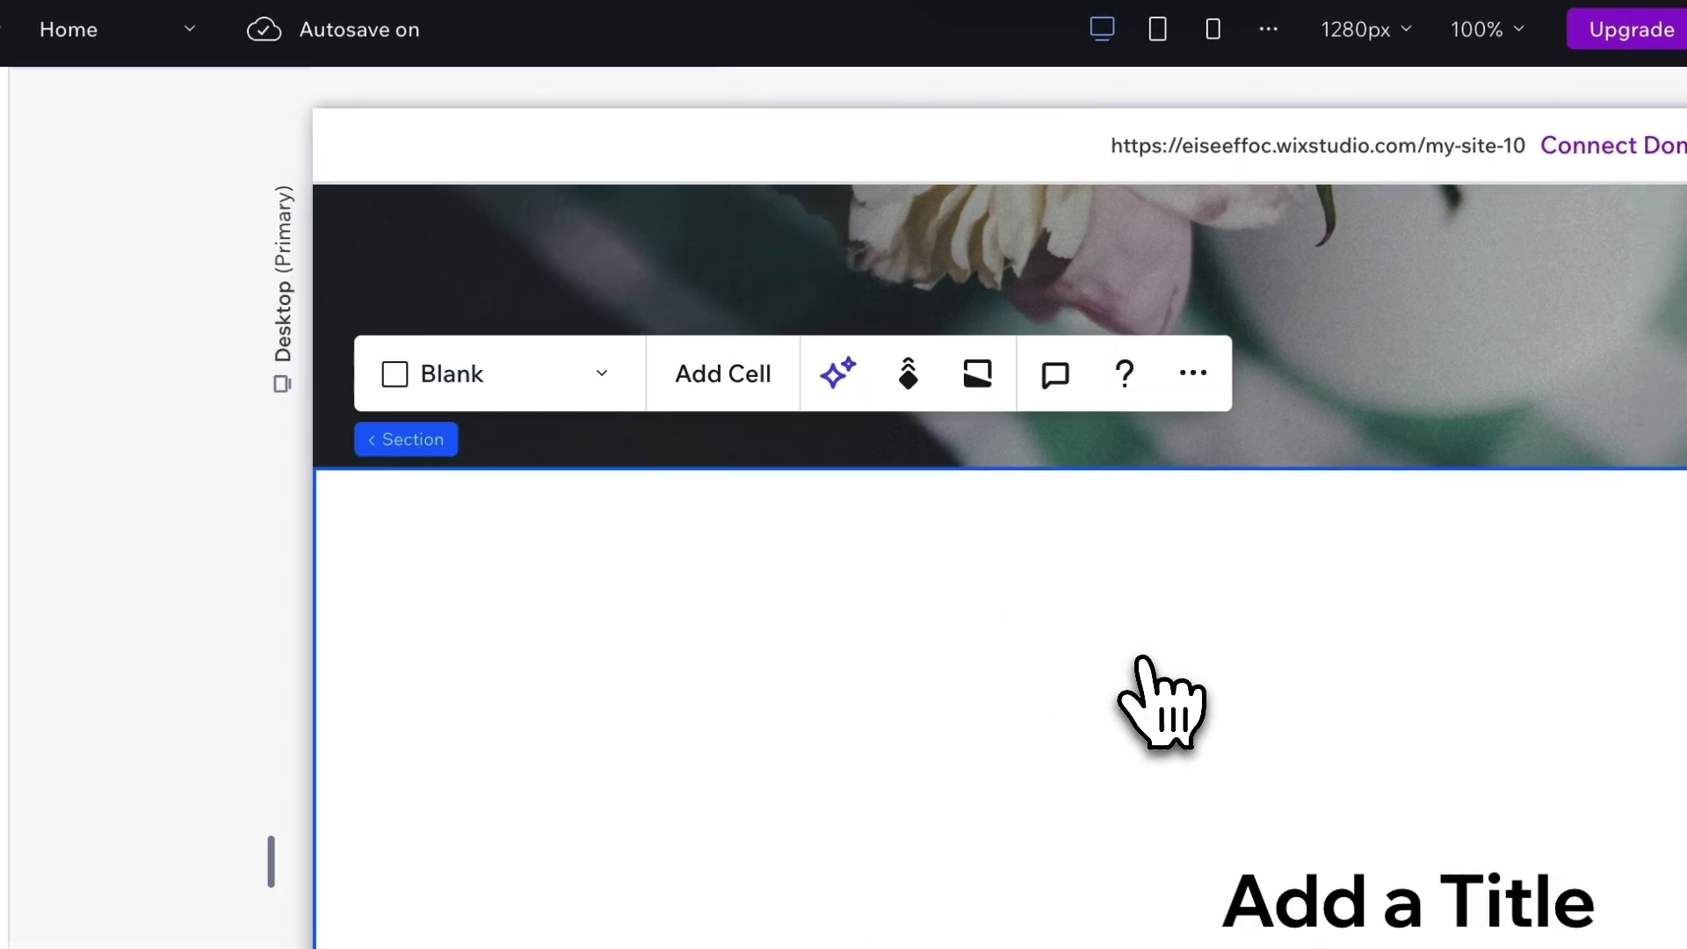
drag(1142, 660, 1132, 681)
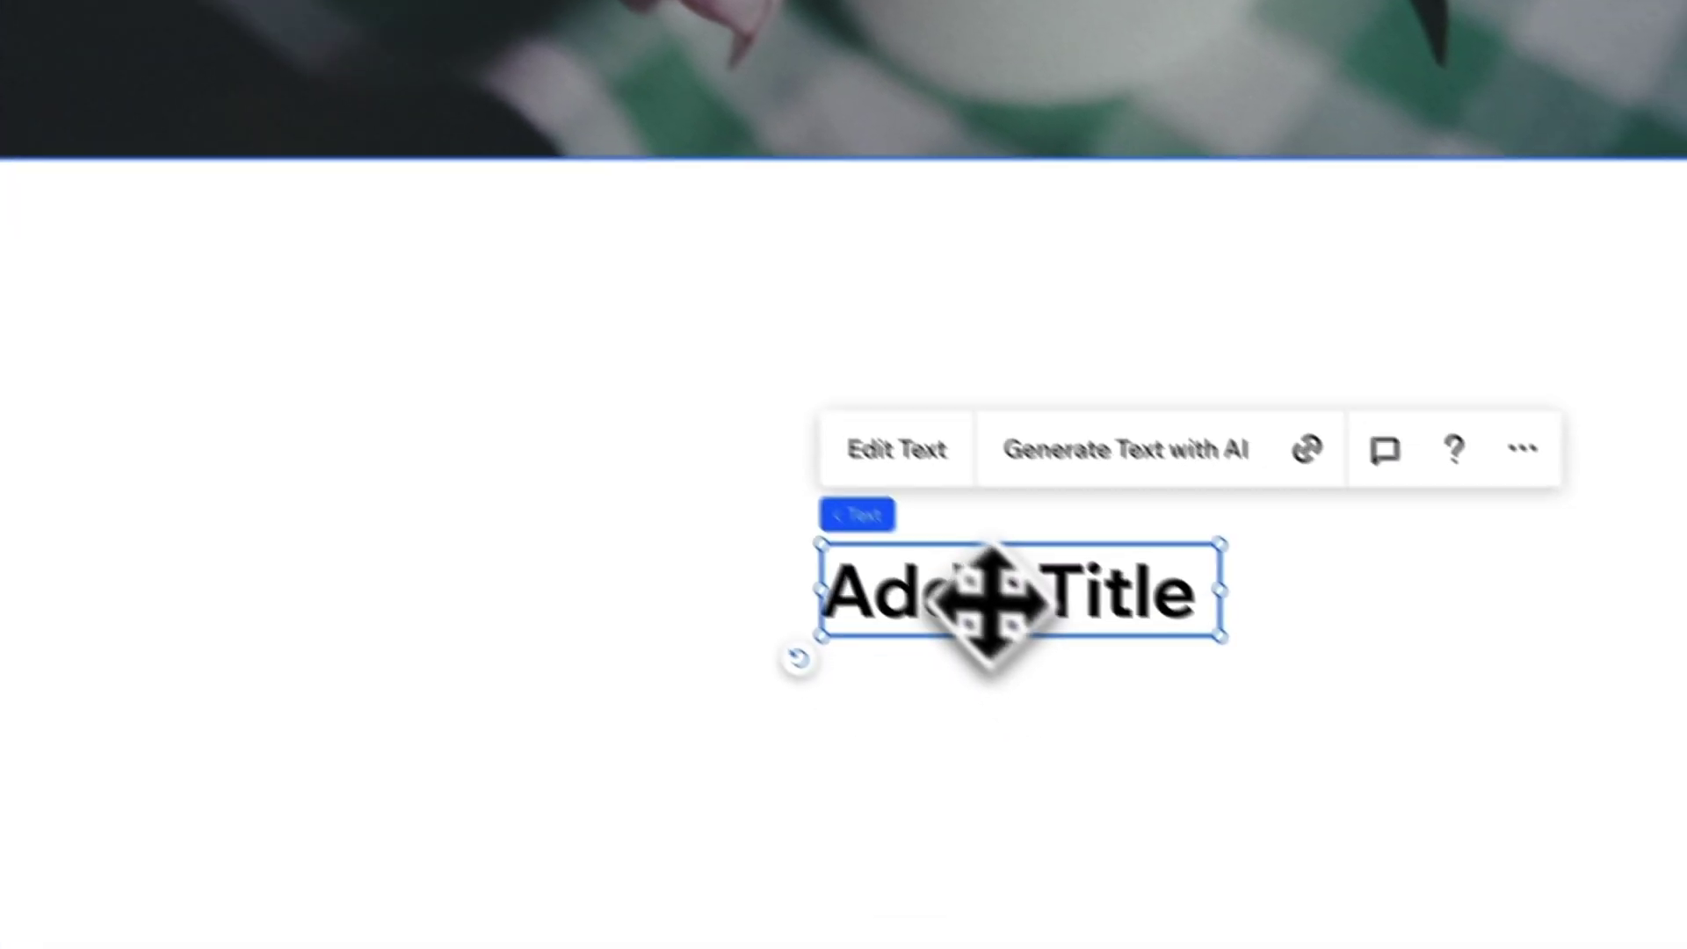
double_click(1386, 903)
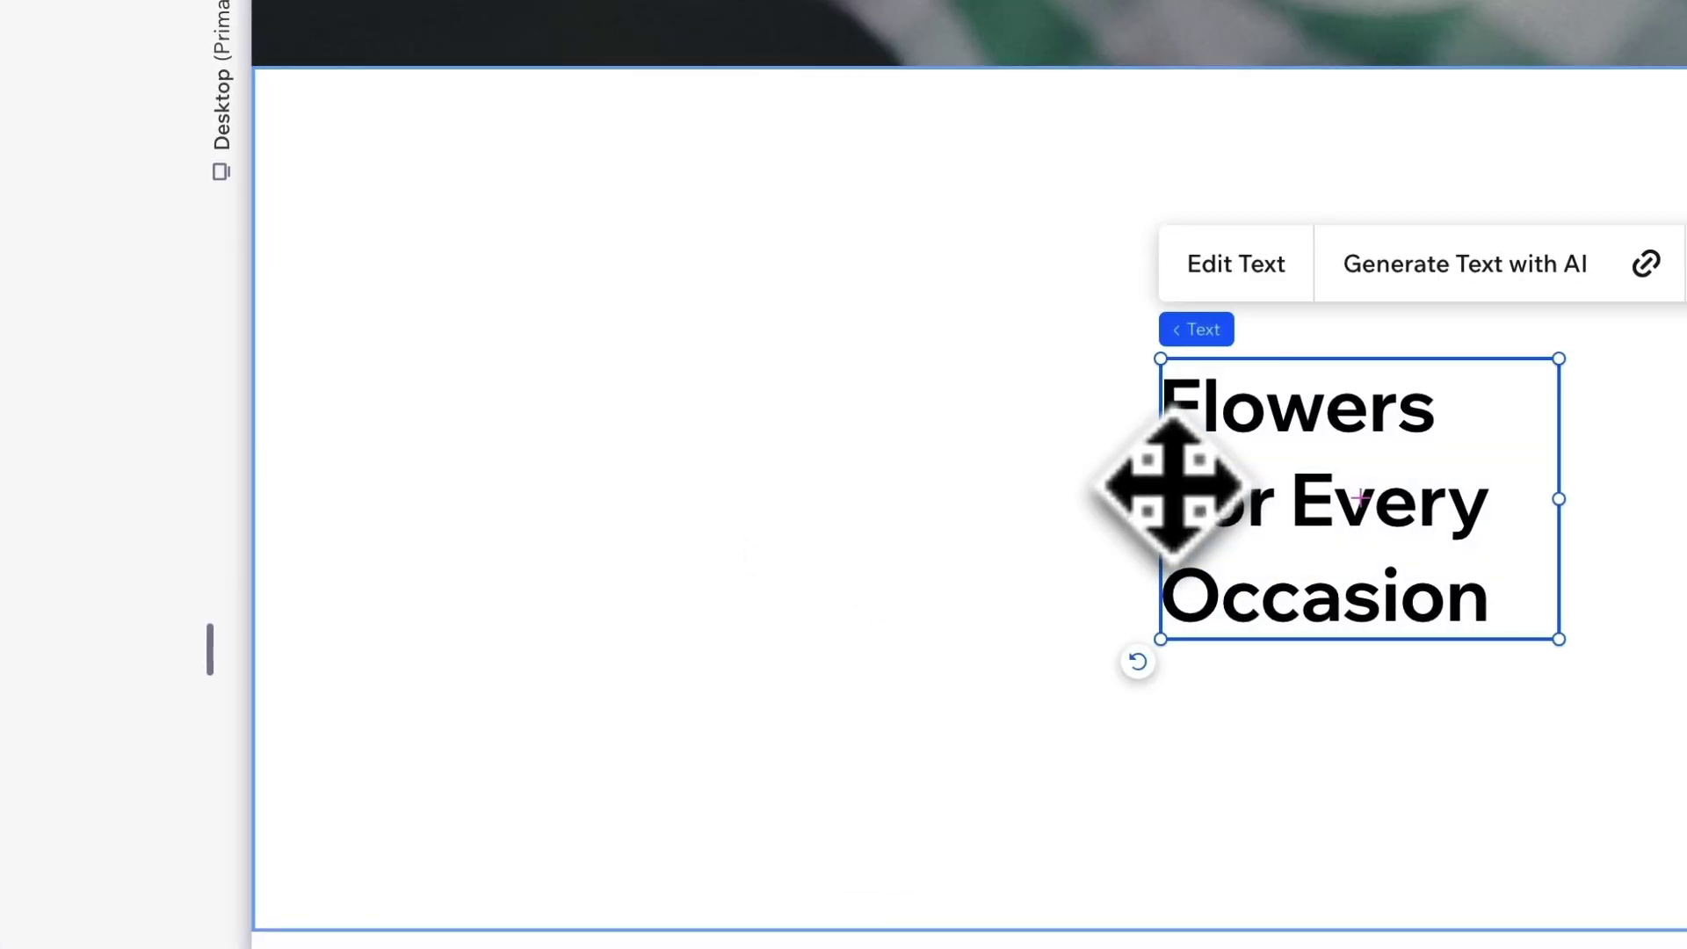
drag(1168, 499, 343, 452)
drag(521, 522, 514, 524)
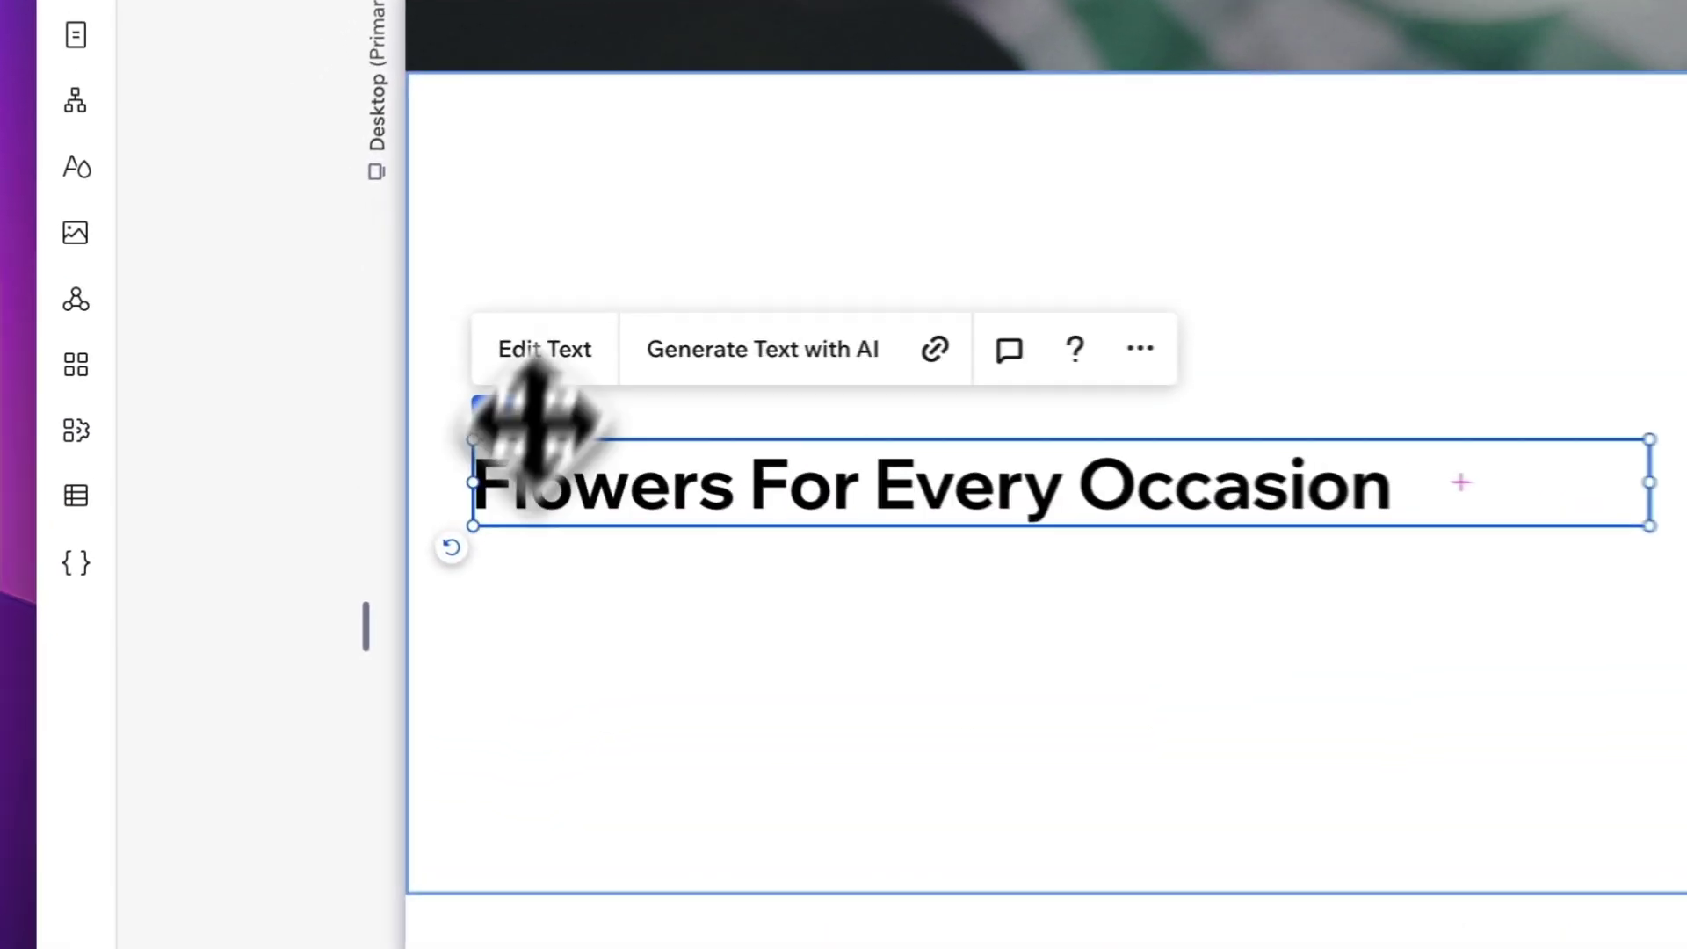
Move the heading up and set its section's height to 200 px.
drag(383, 379, 384, 285)
drag(562, 219, 562, 215)
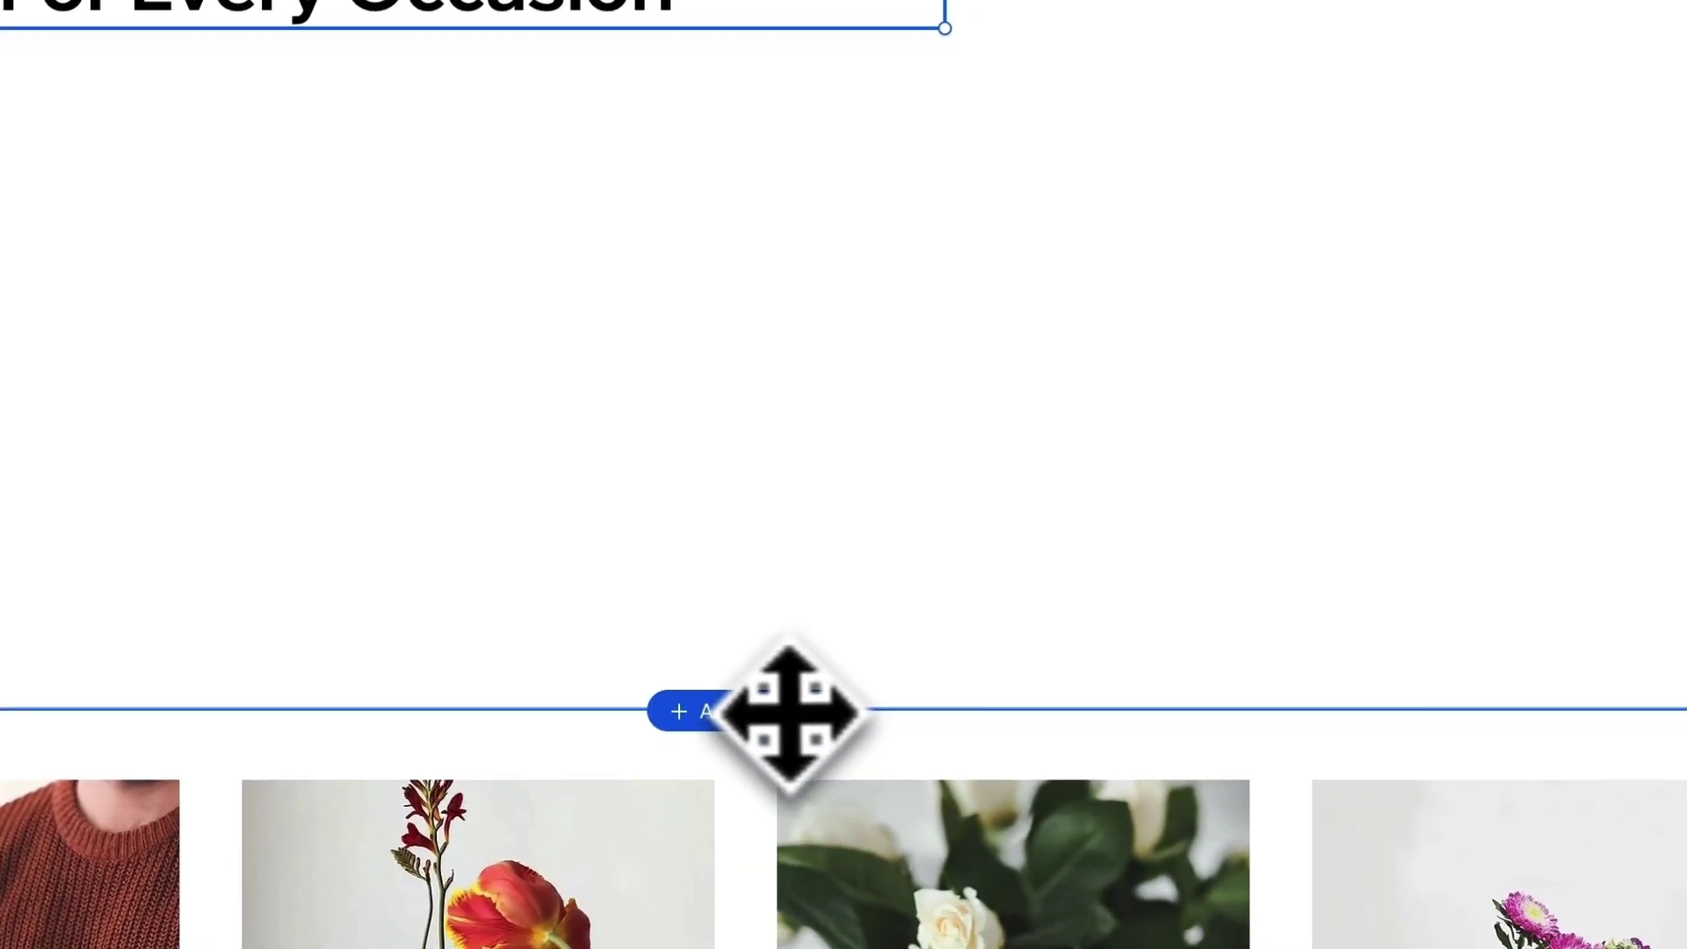
click(657, 241)
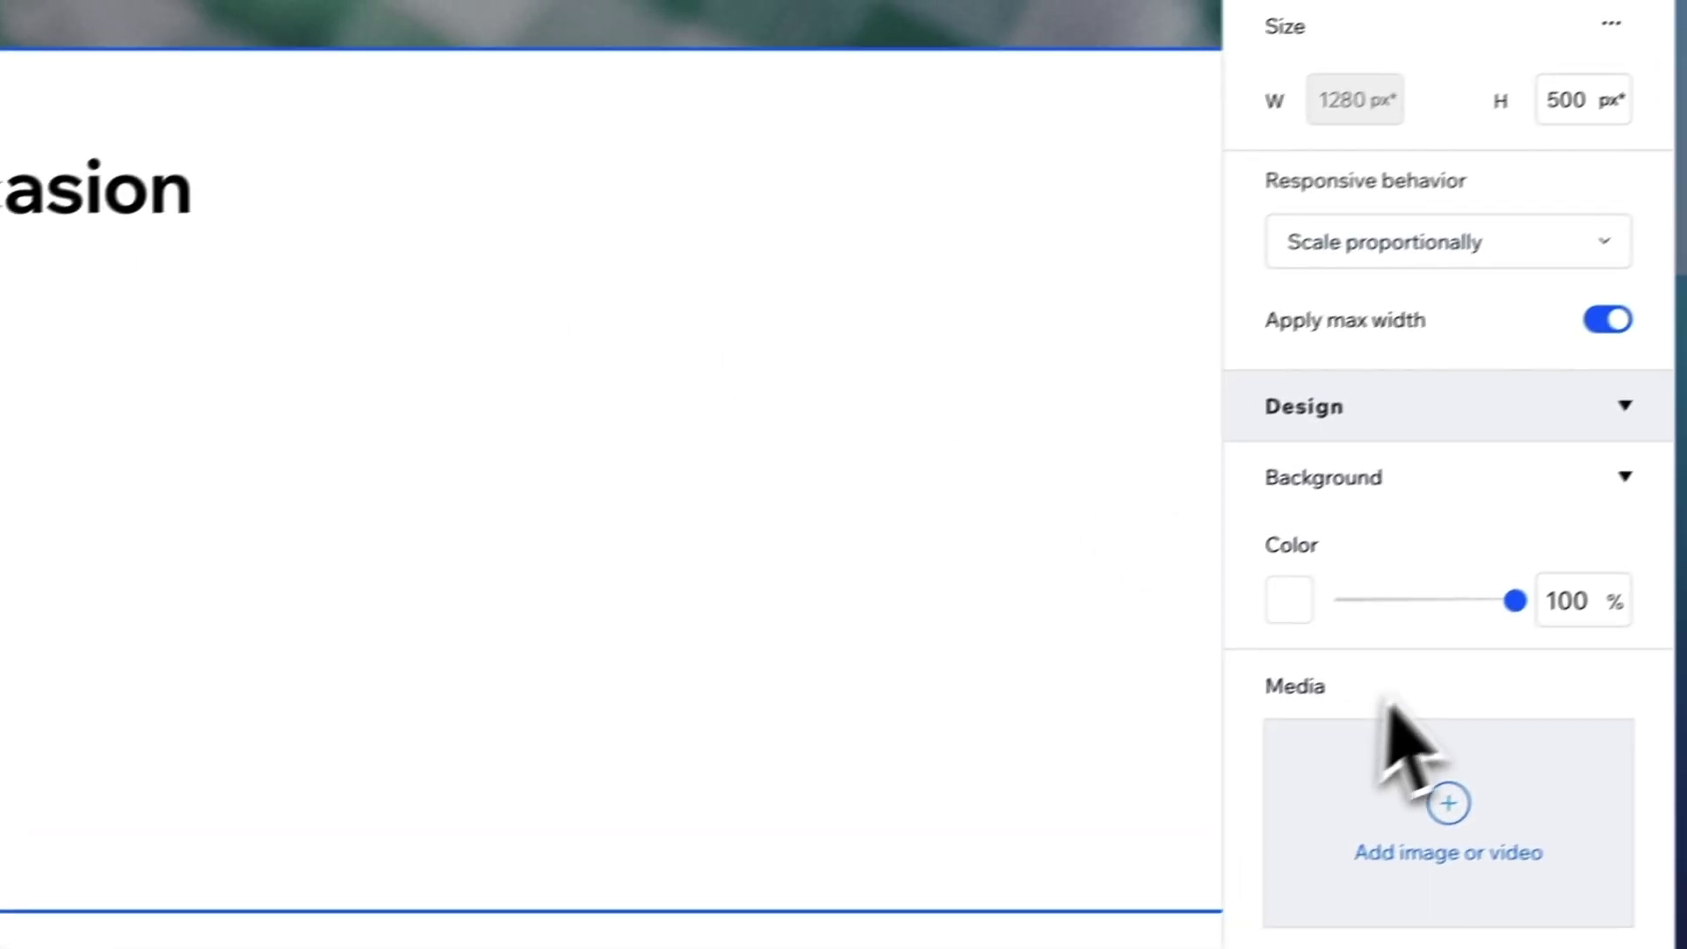
click(1533, 378)
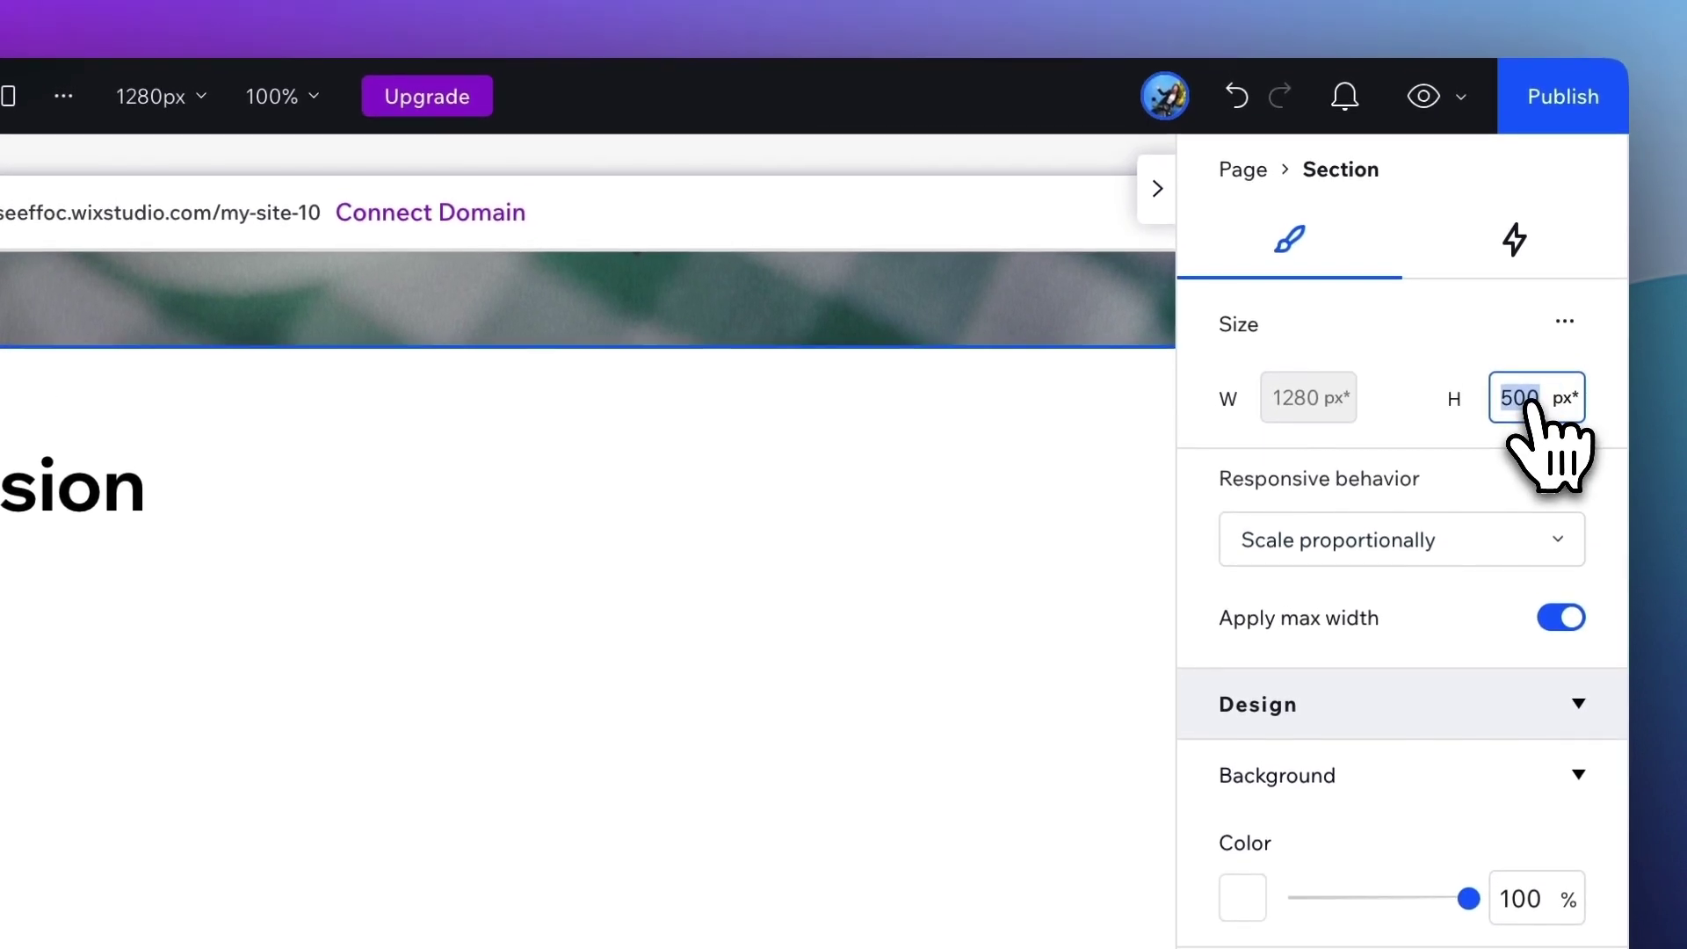
text(200)
key(Return)
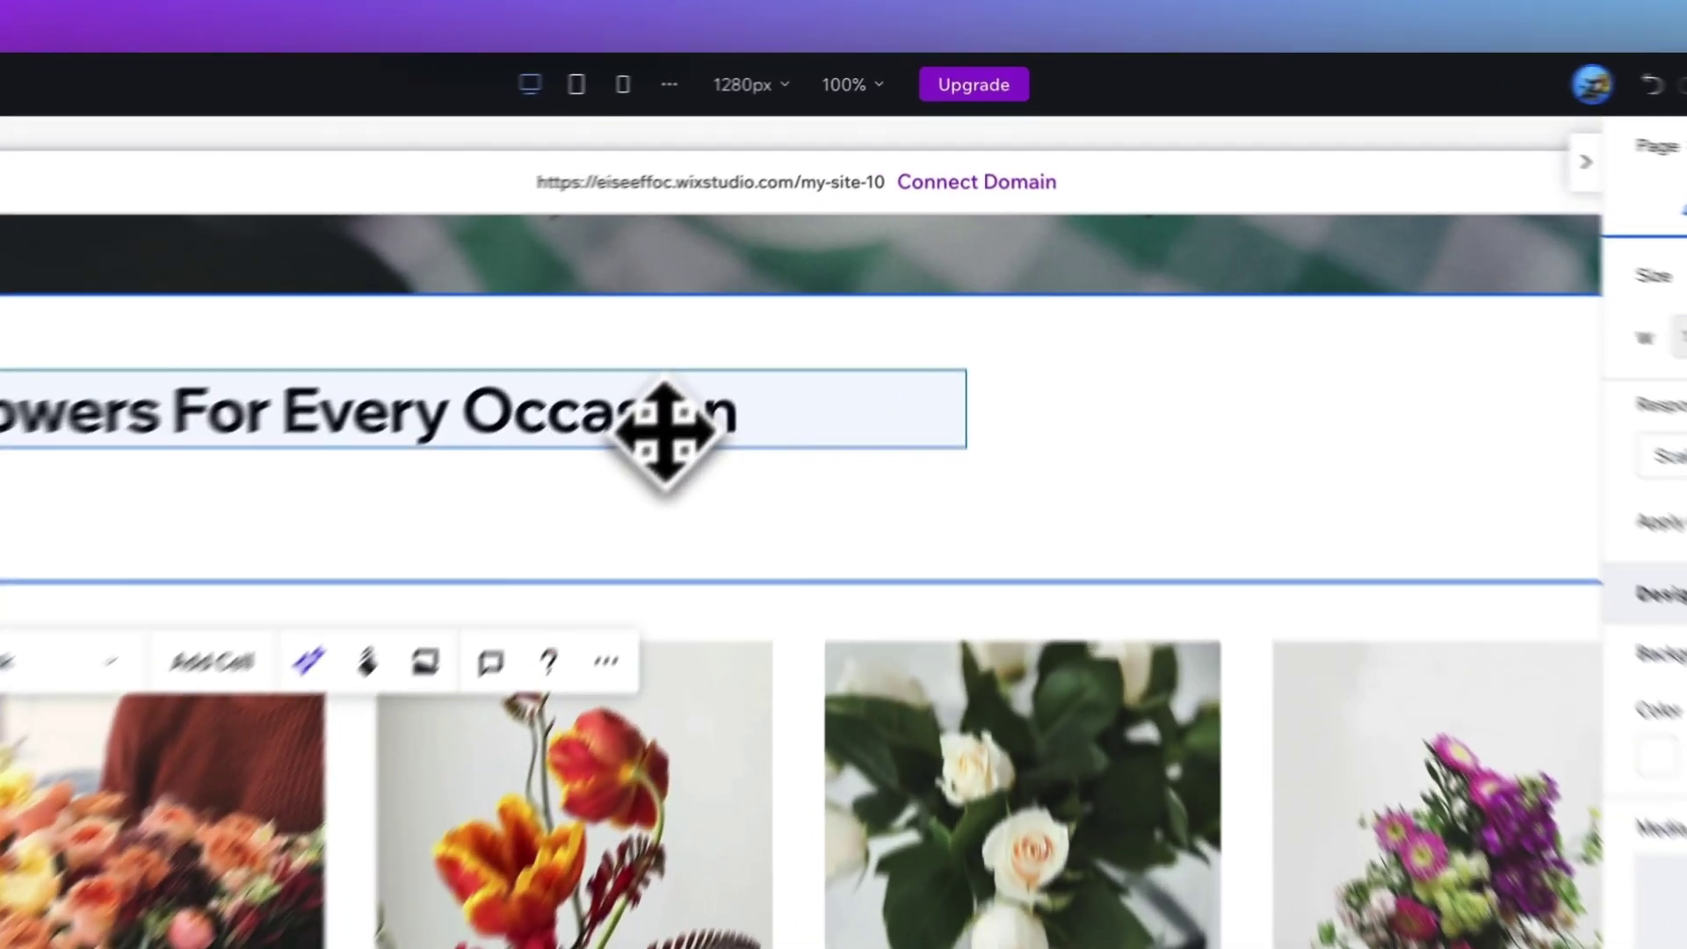
Align the heading vertically centred and flush left within the section.
click(782, 273)
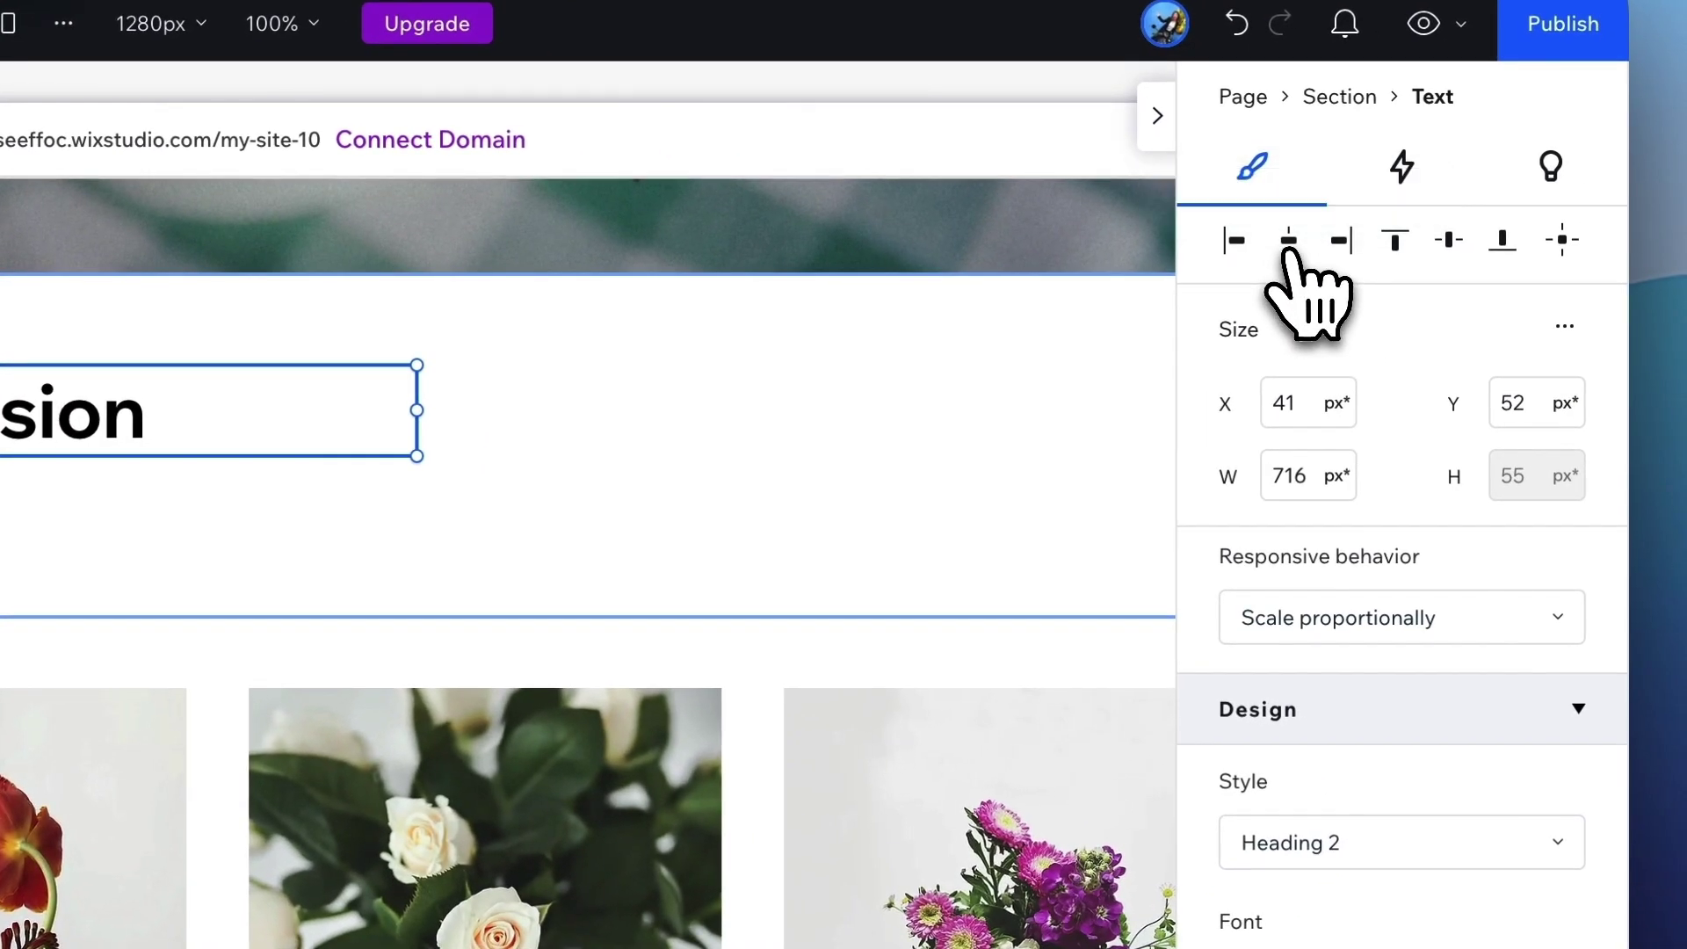
click(1288, 251)
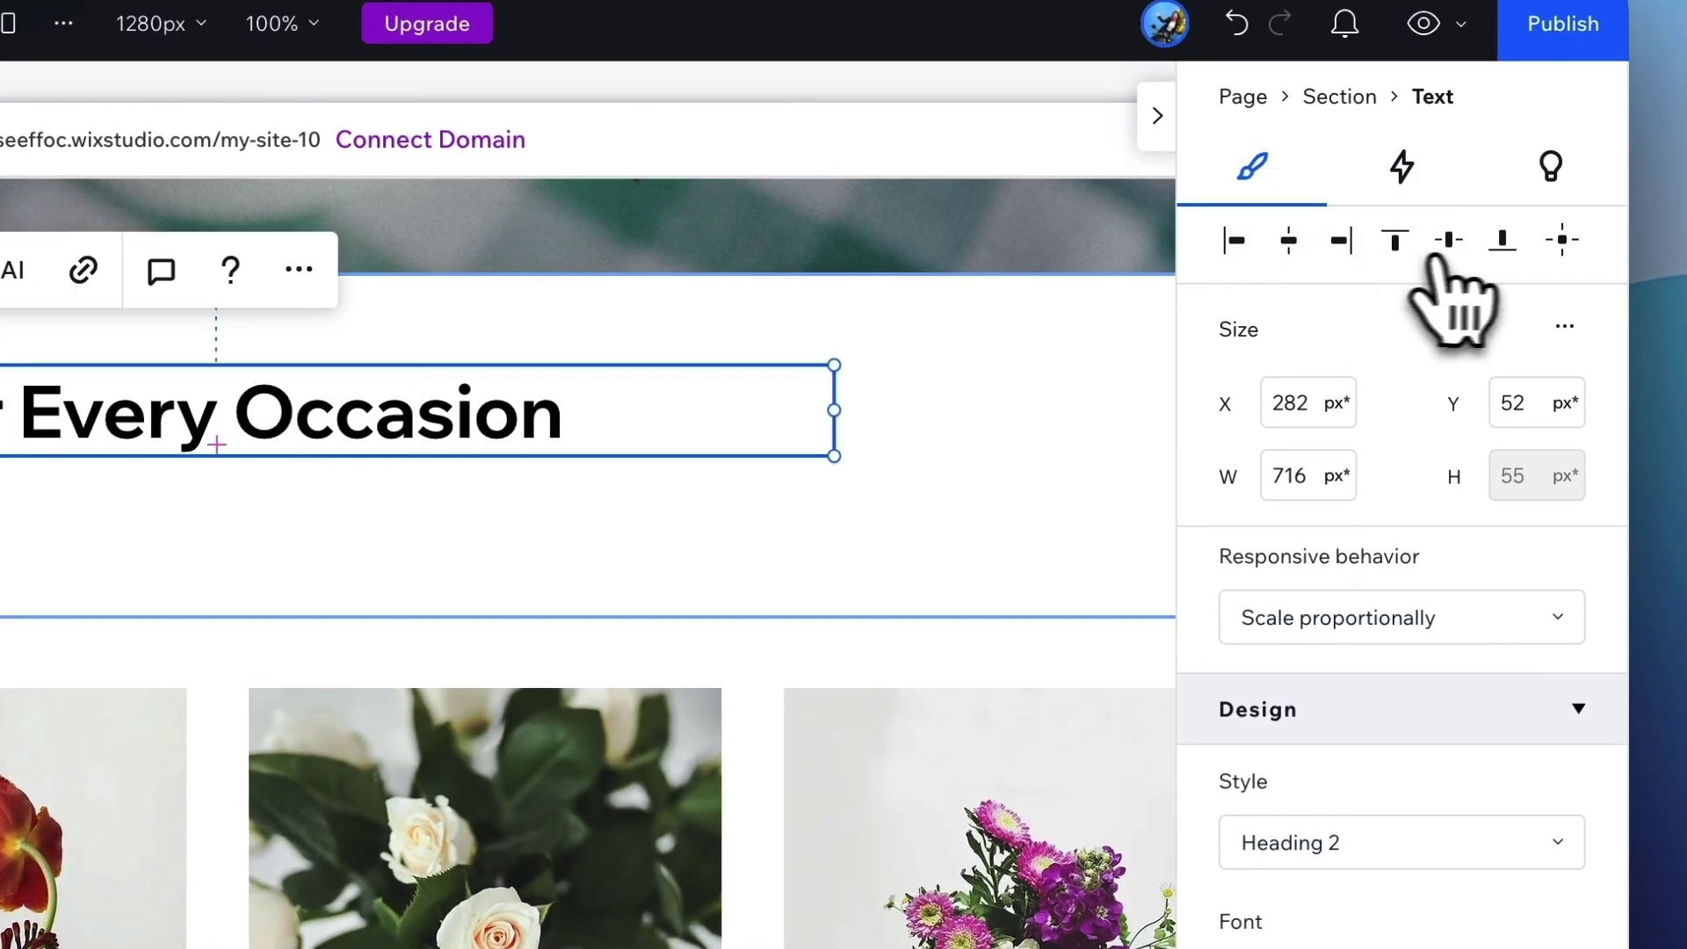
click(1502, 250)
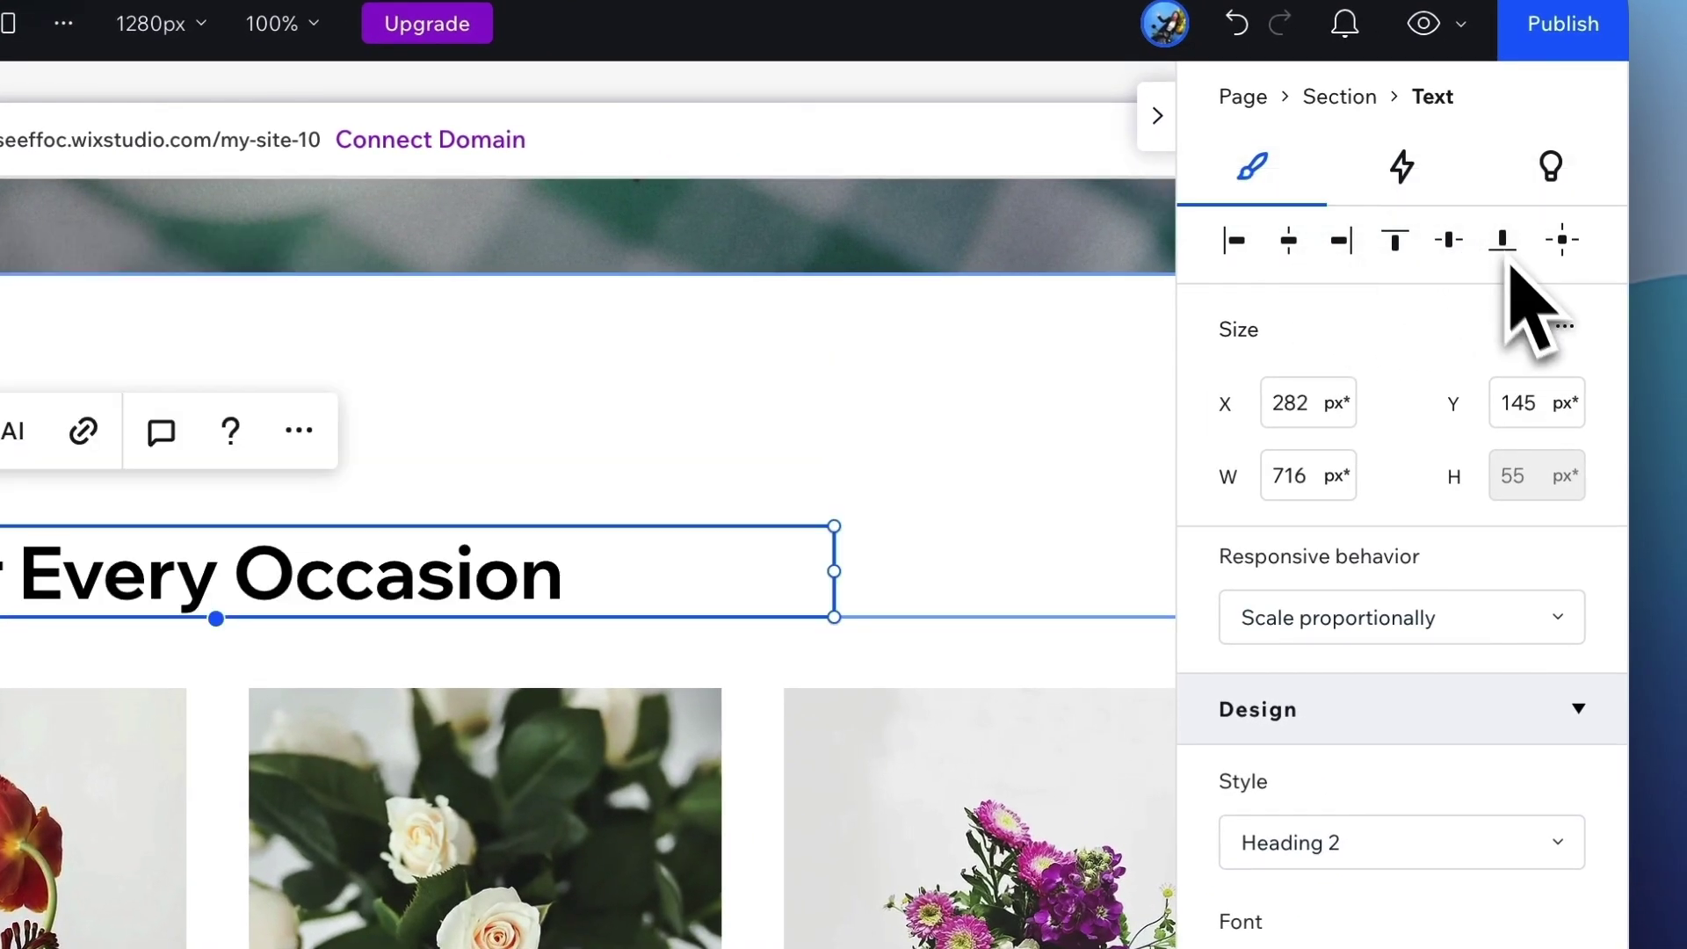
click(1446, 248)
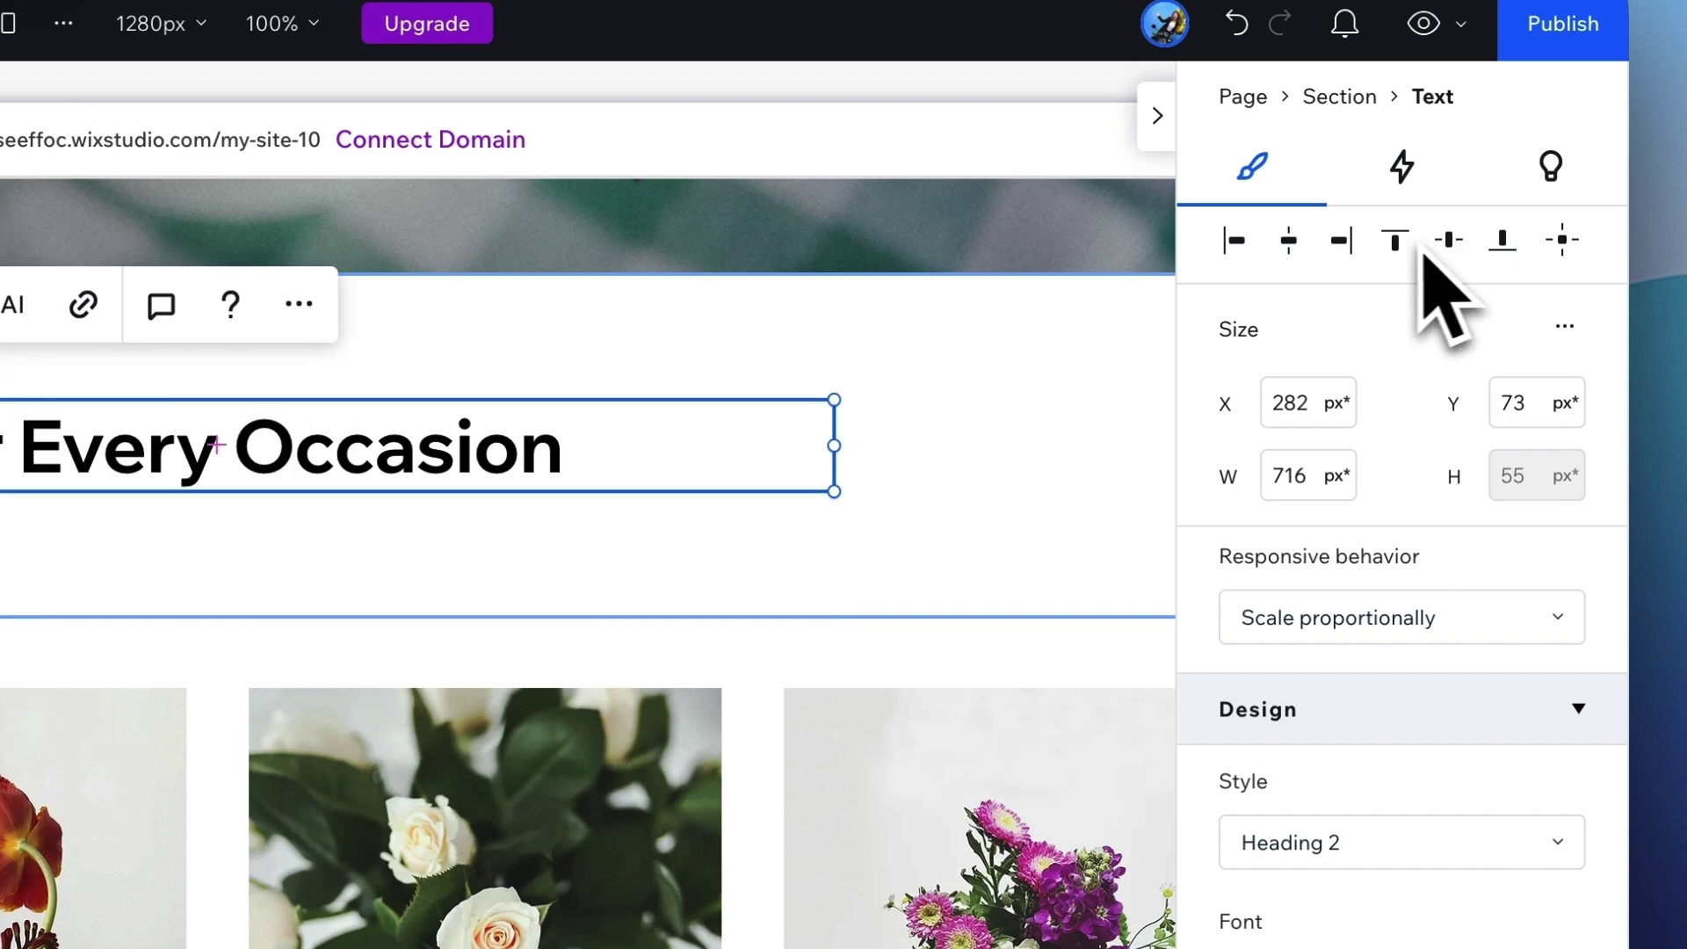
click(1234, 240)
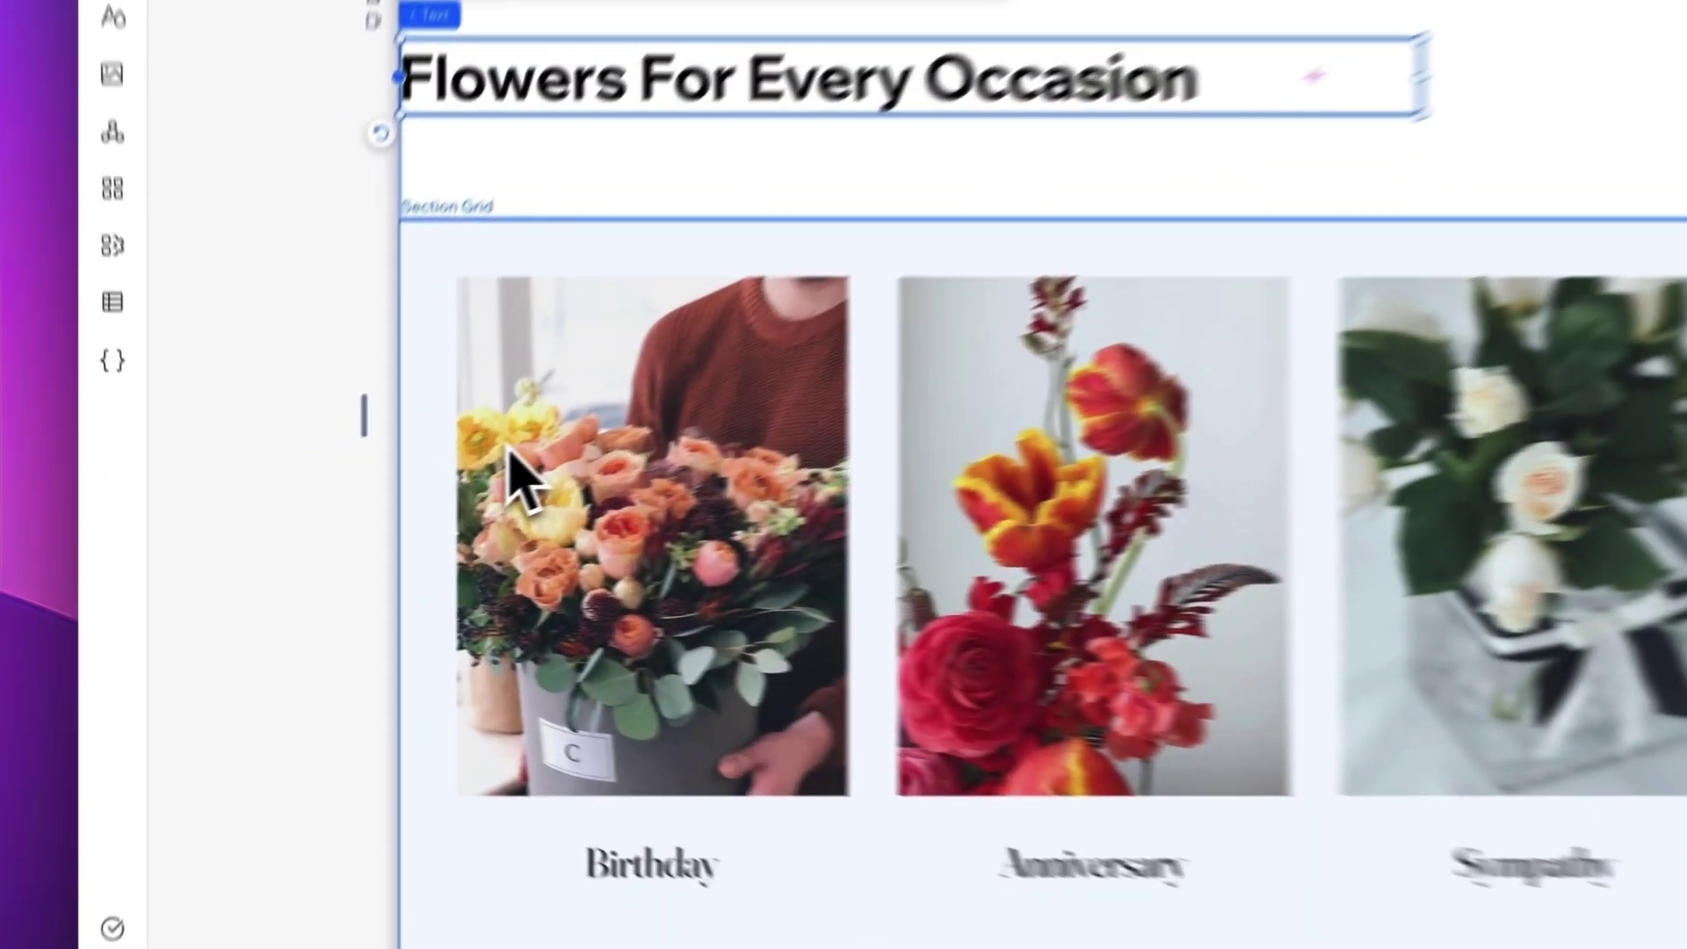
click(344, 492)
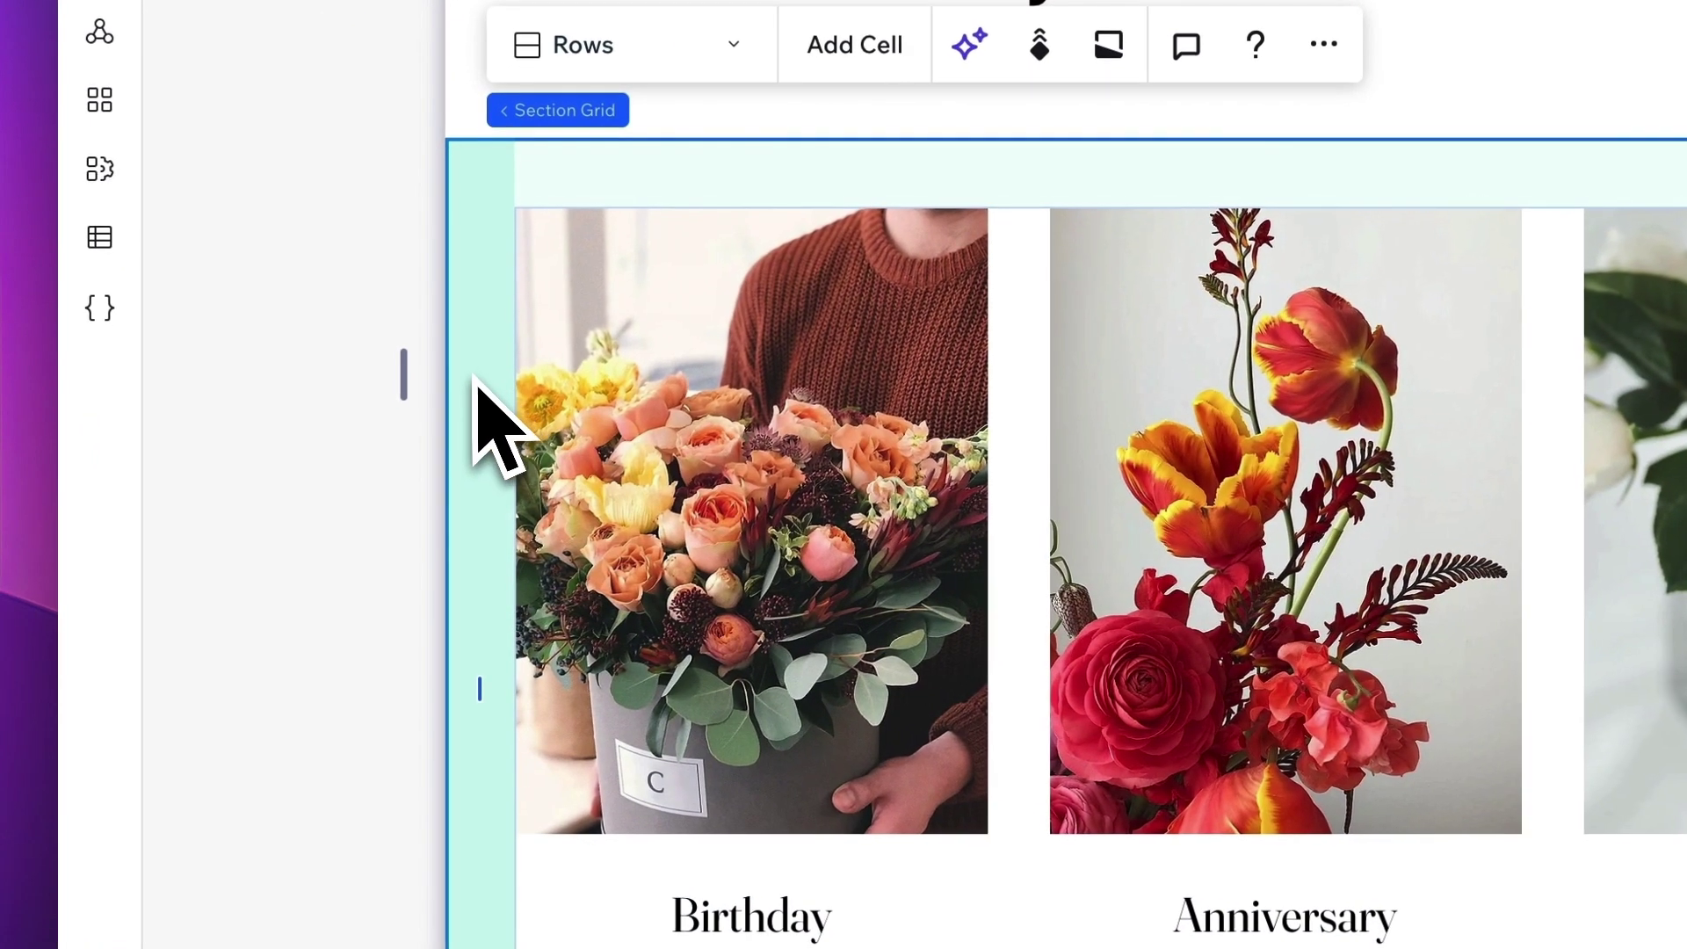
scroll(460, 579, down, 2)
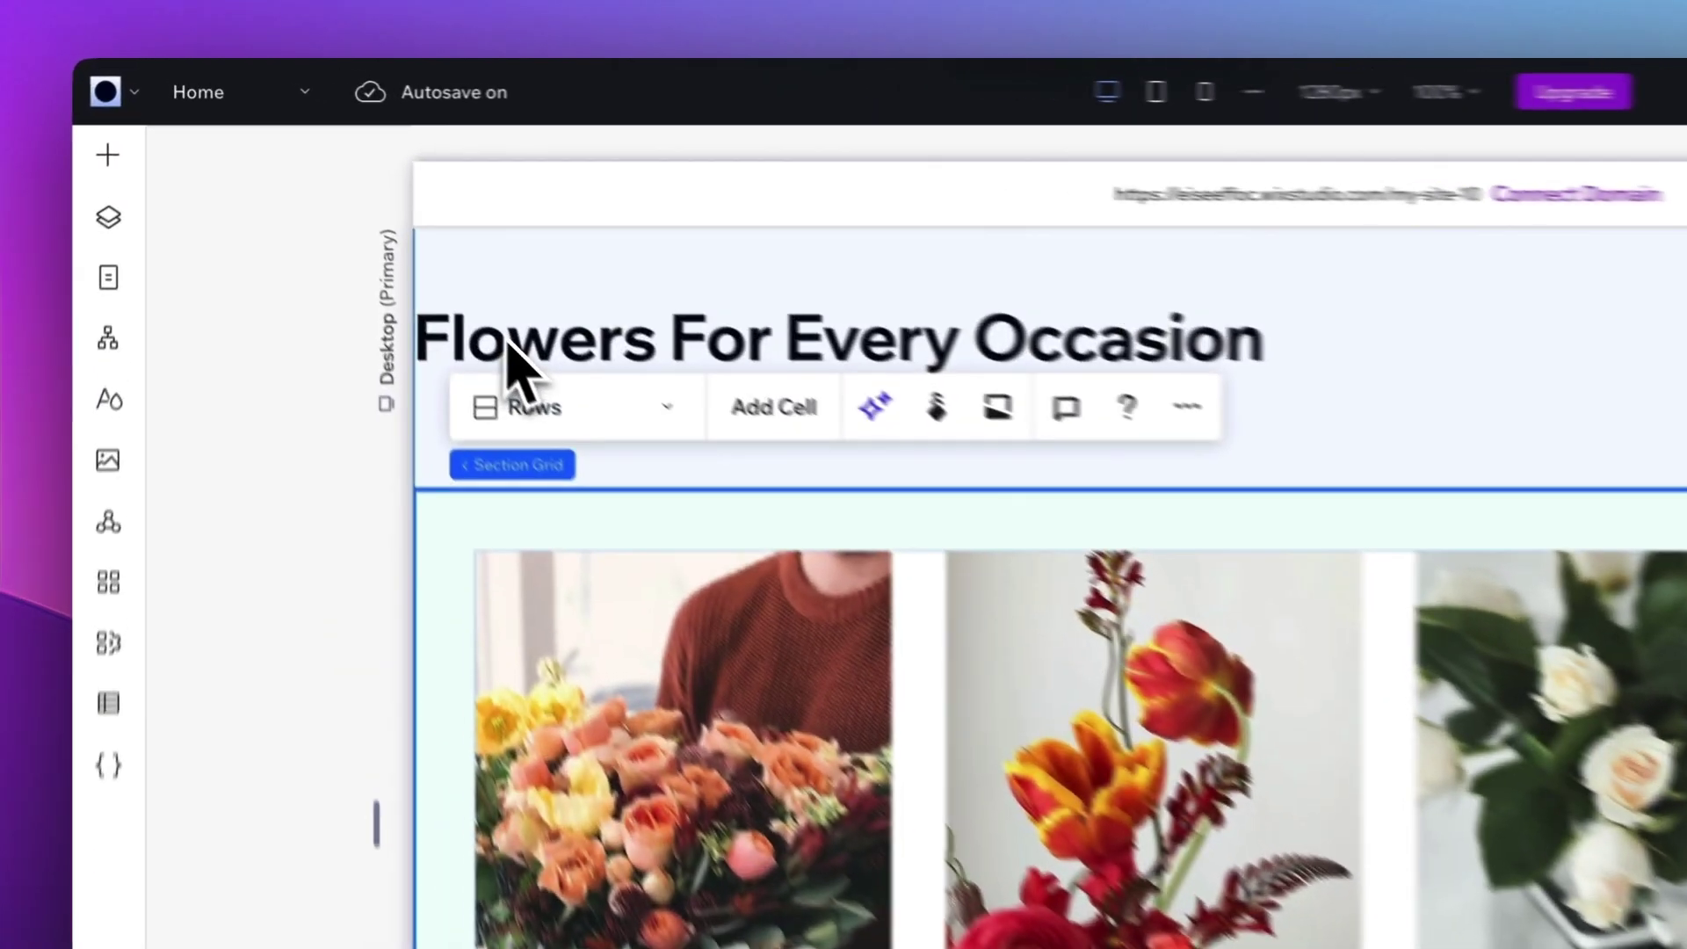
click(365, 220)
click(553, 382)
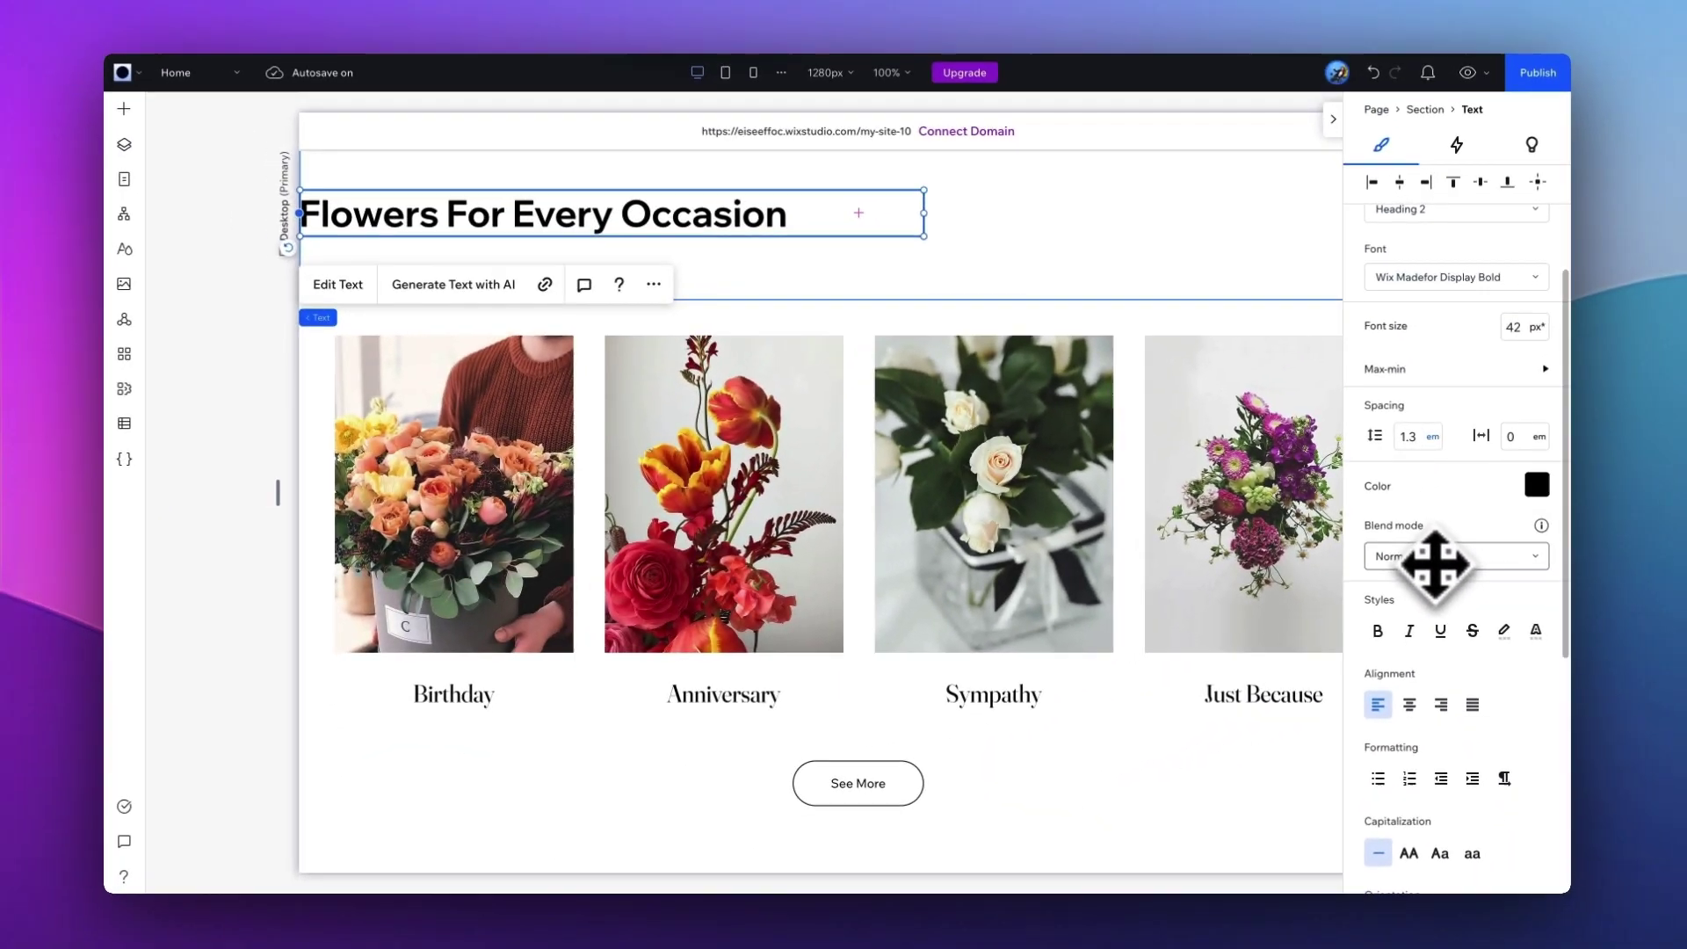
scroll(1434, 565, down, 4)
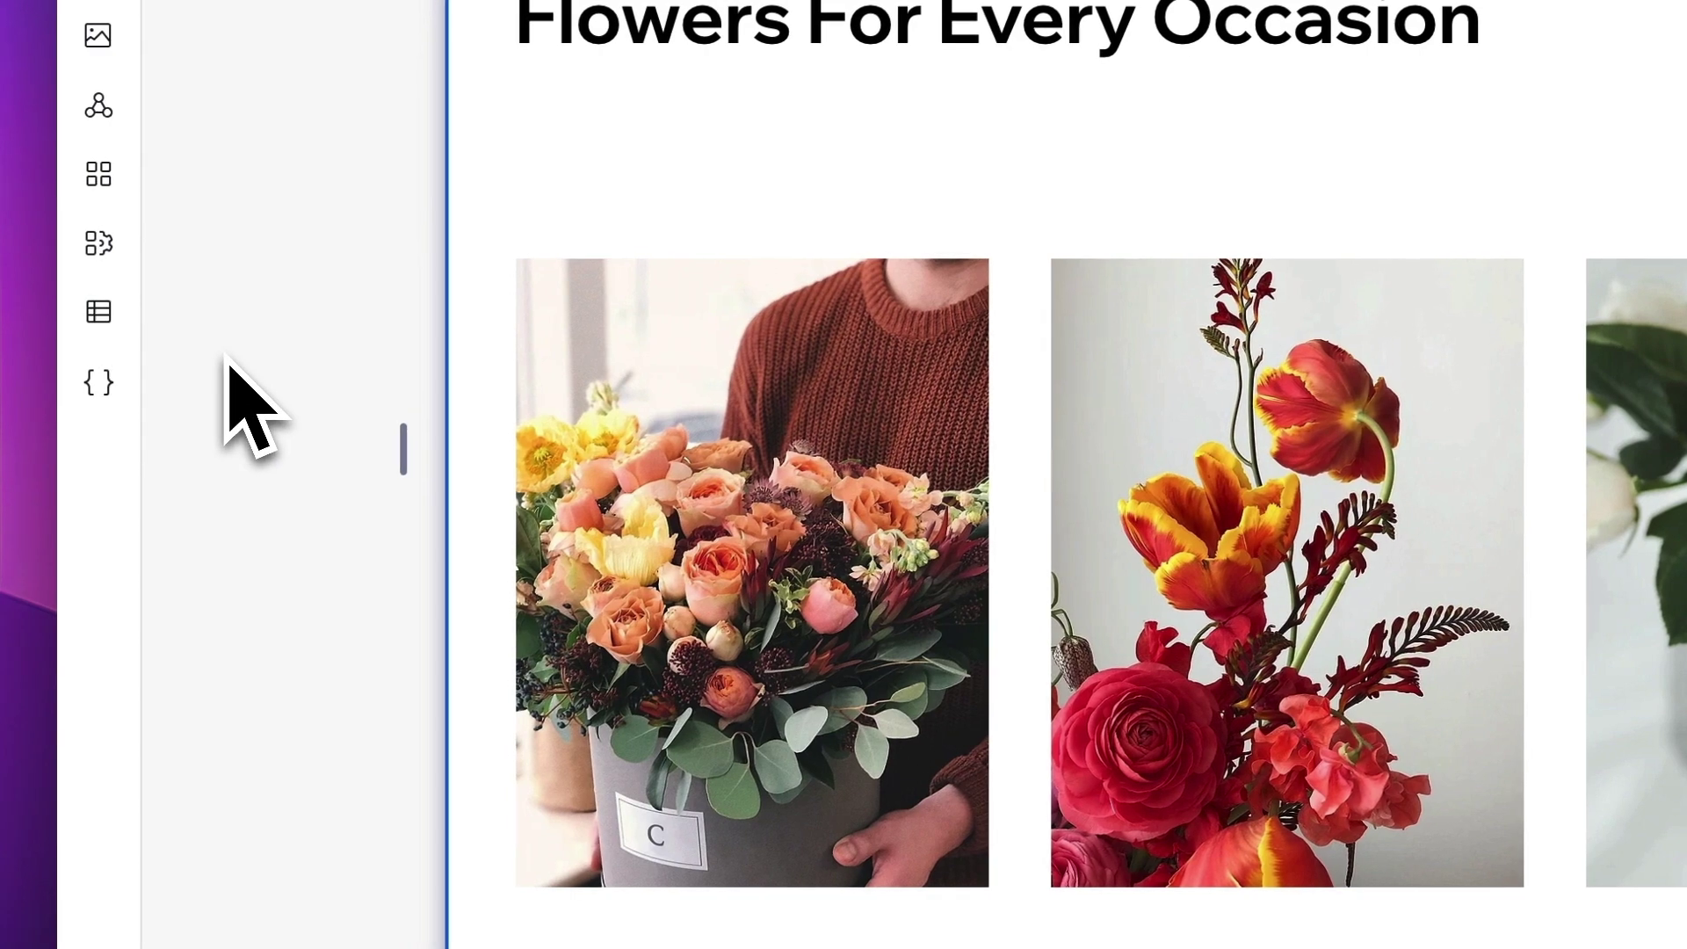
Scroll down the page past the flower gallery to below the See More button.
scroll(742, 458, down, 5)
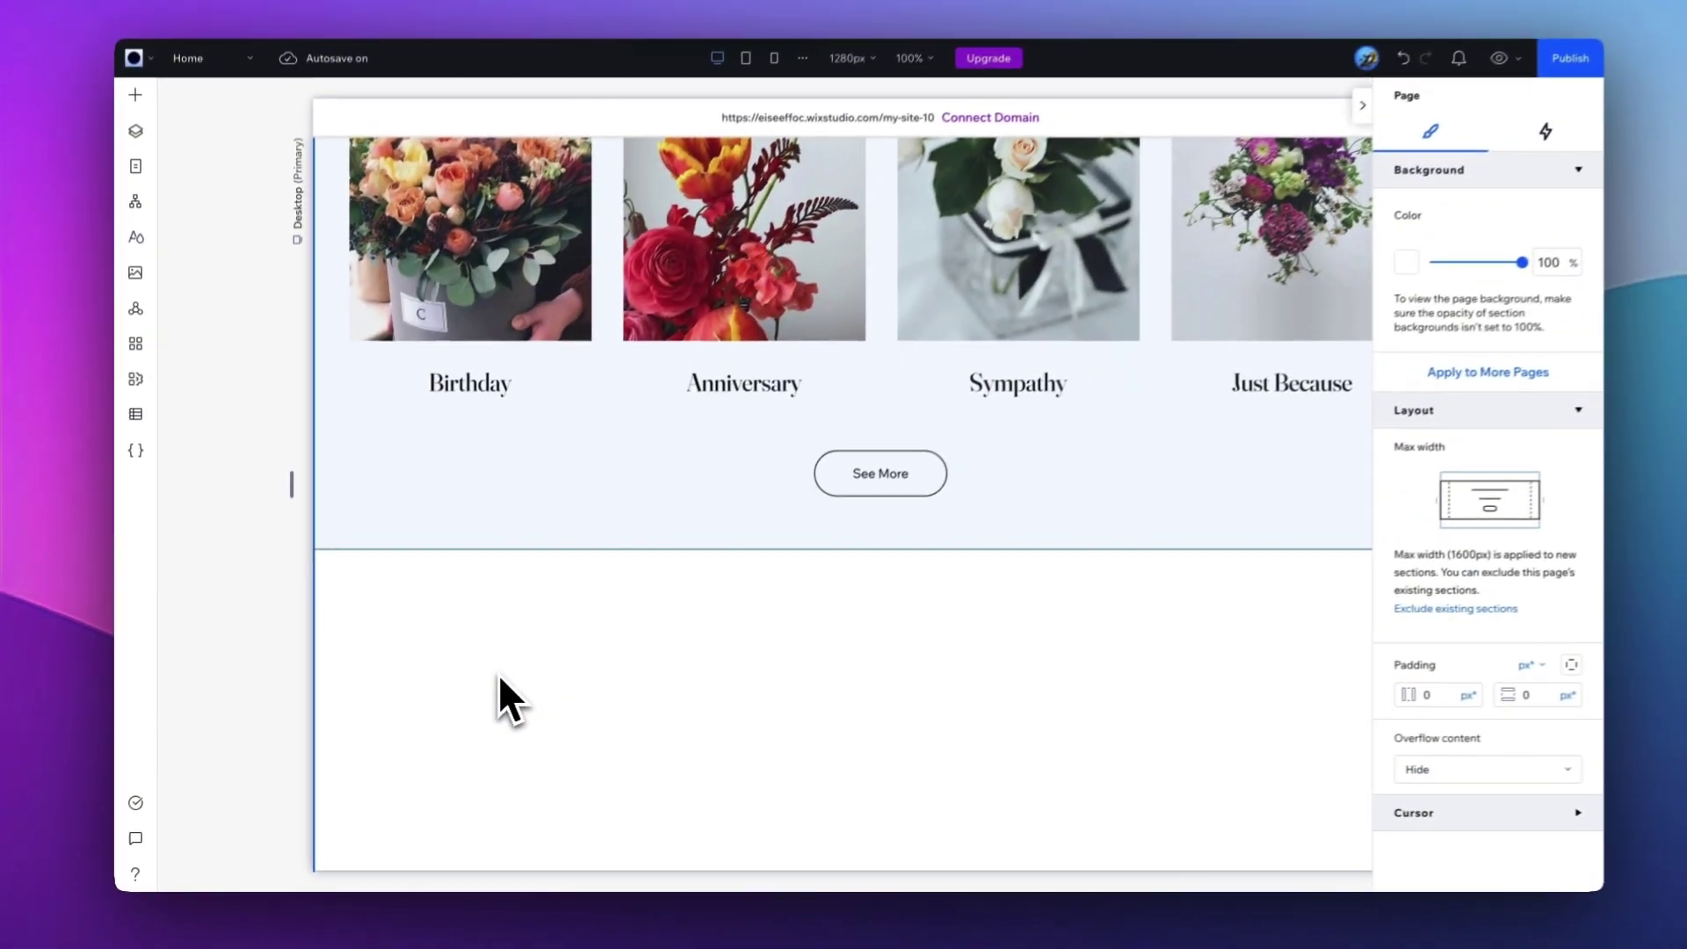
scroll(497, 678, down, 2)
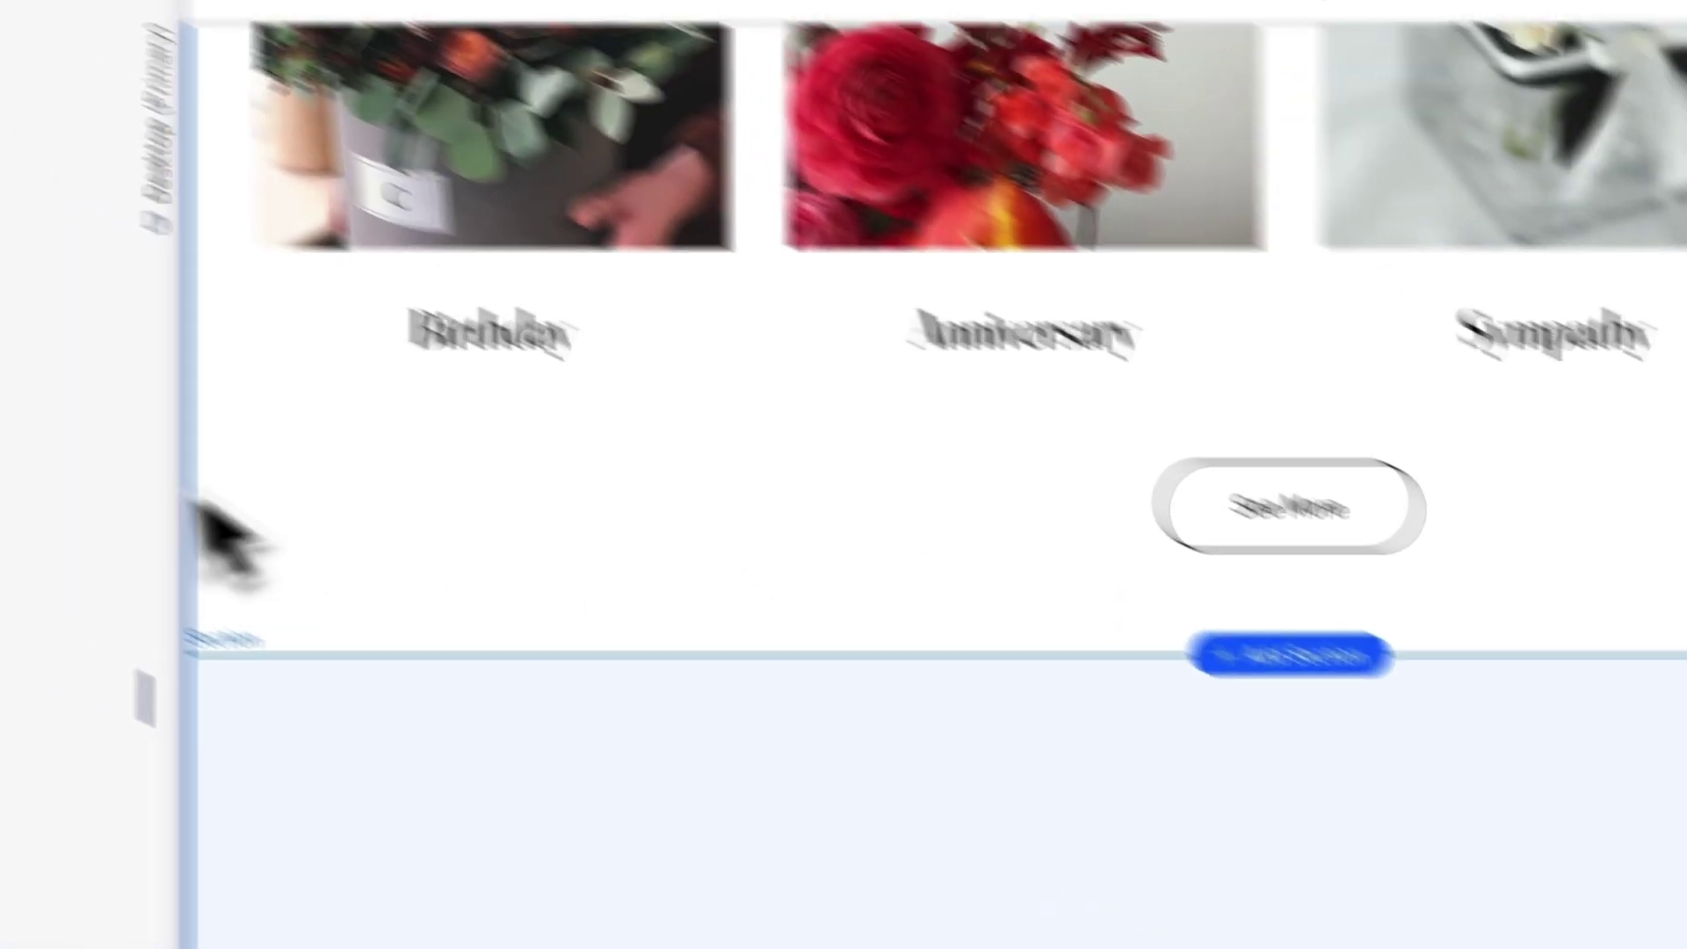
scroll(180, 248, down, 3)
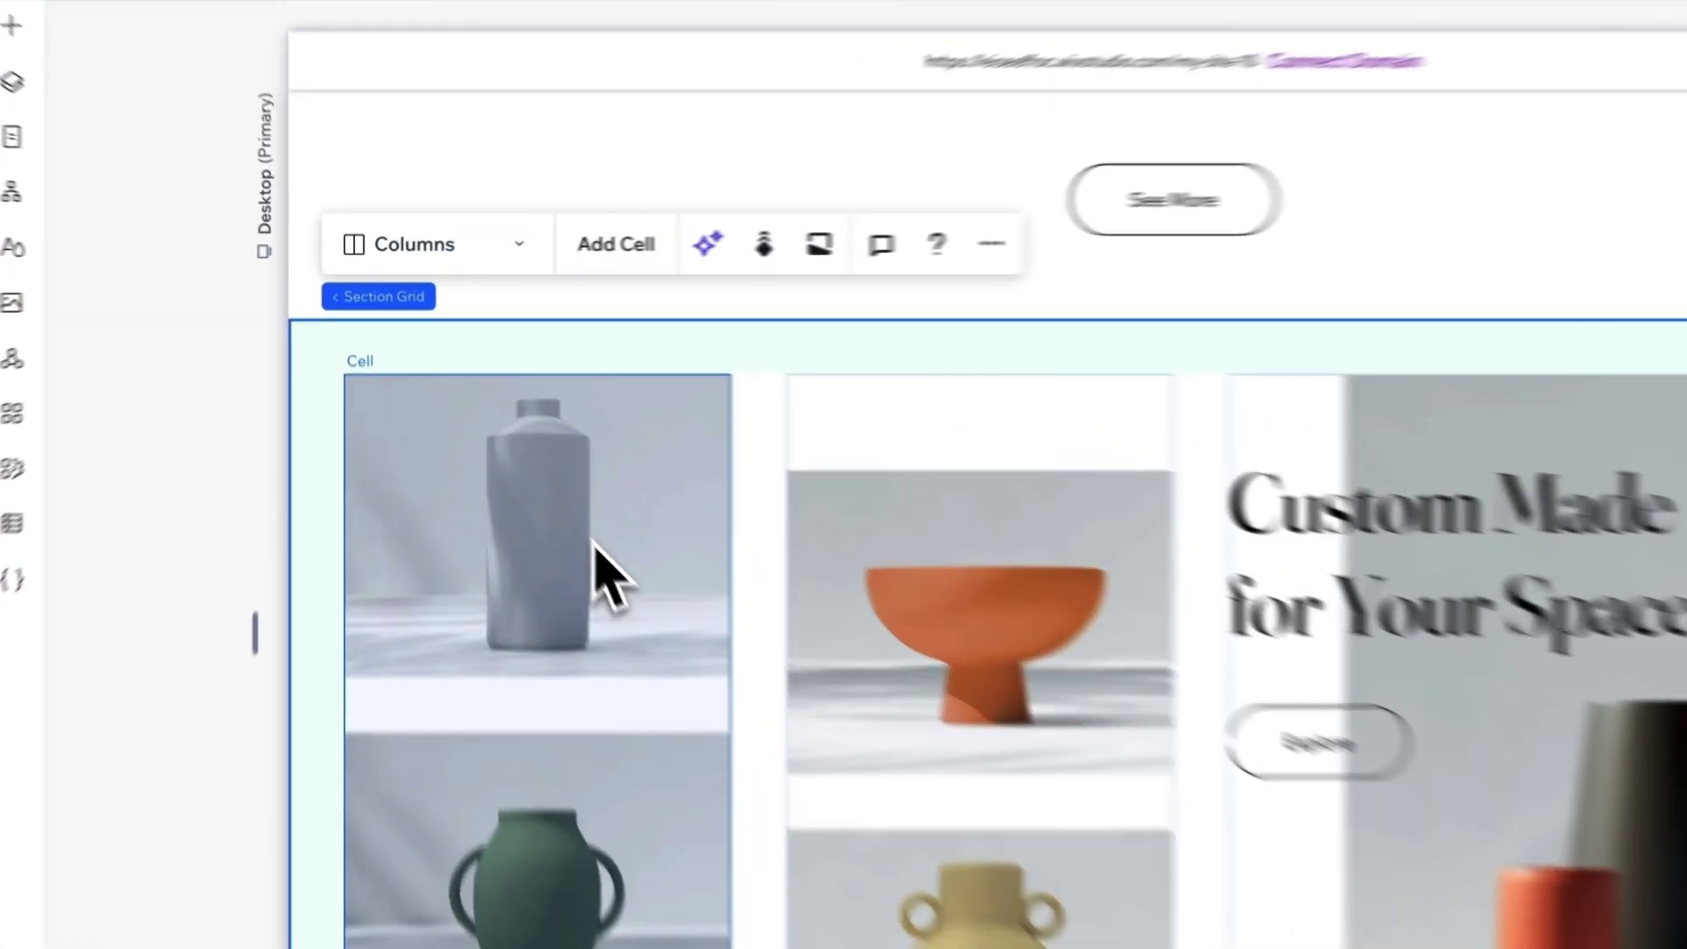
Replace the section's large right-hand picture with the hydrangea photo.
click(592, 541)
click(593, 541)
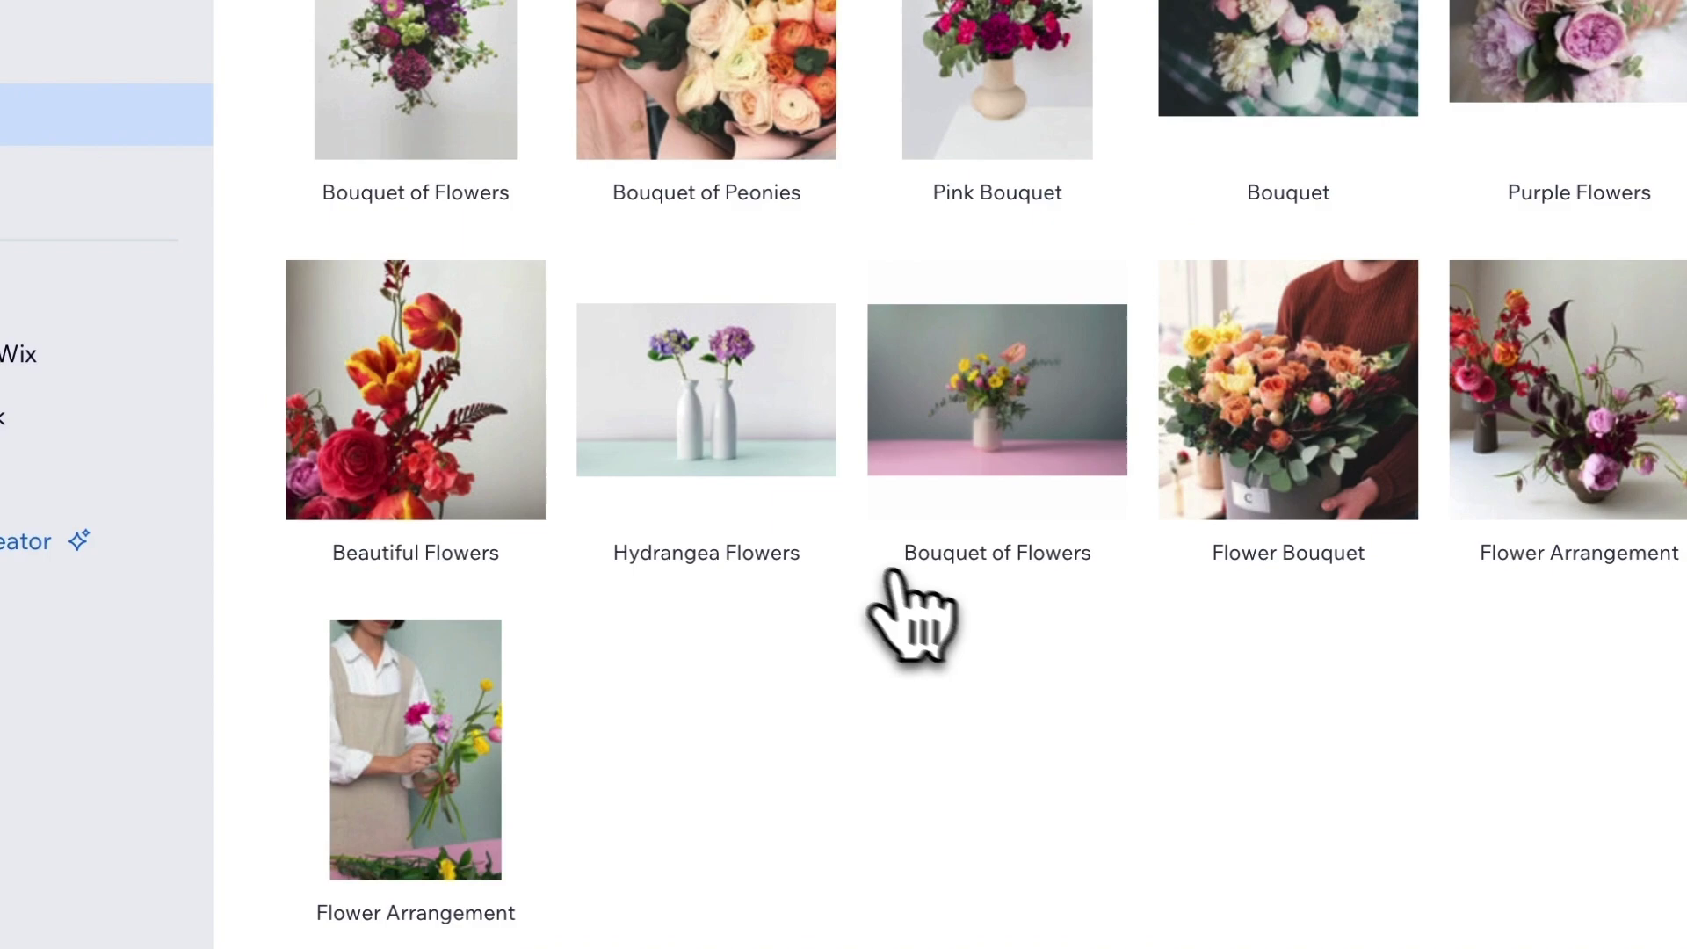
click(697, 425)
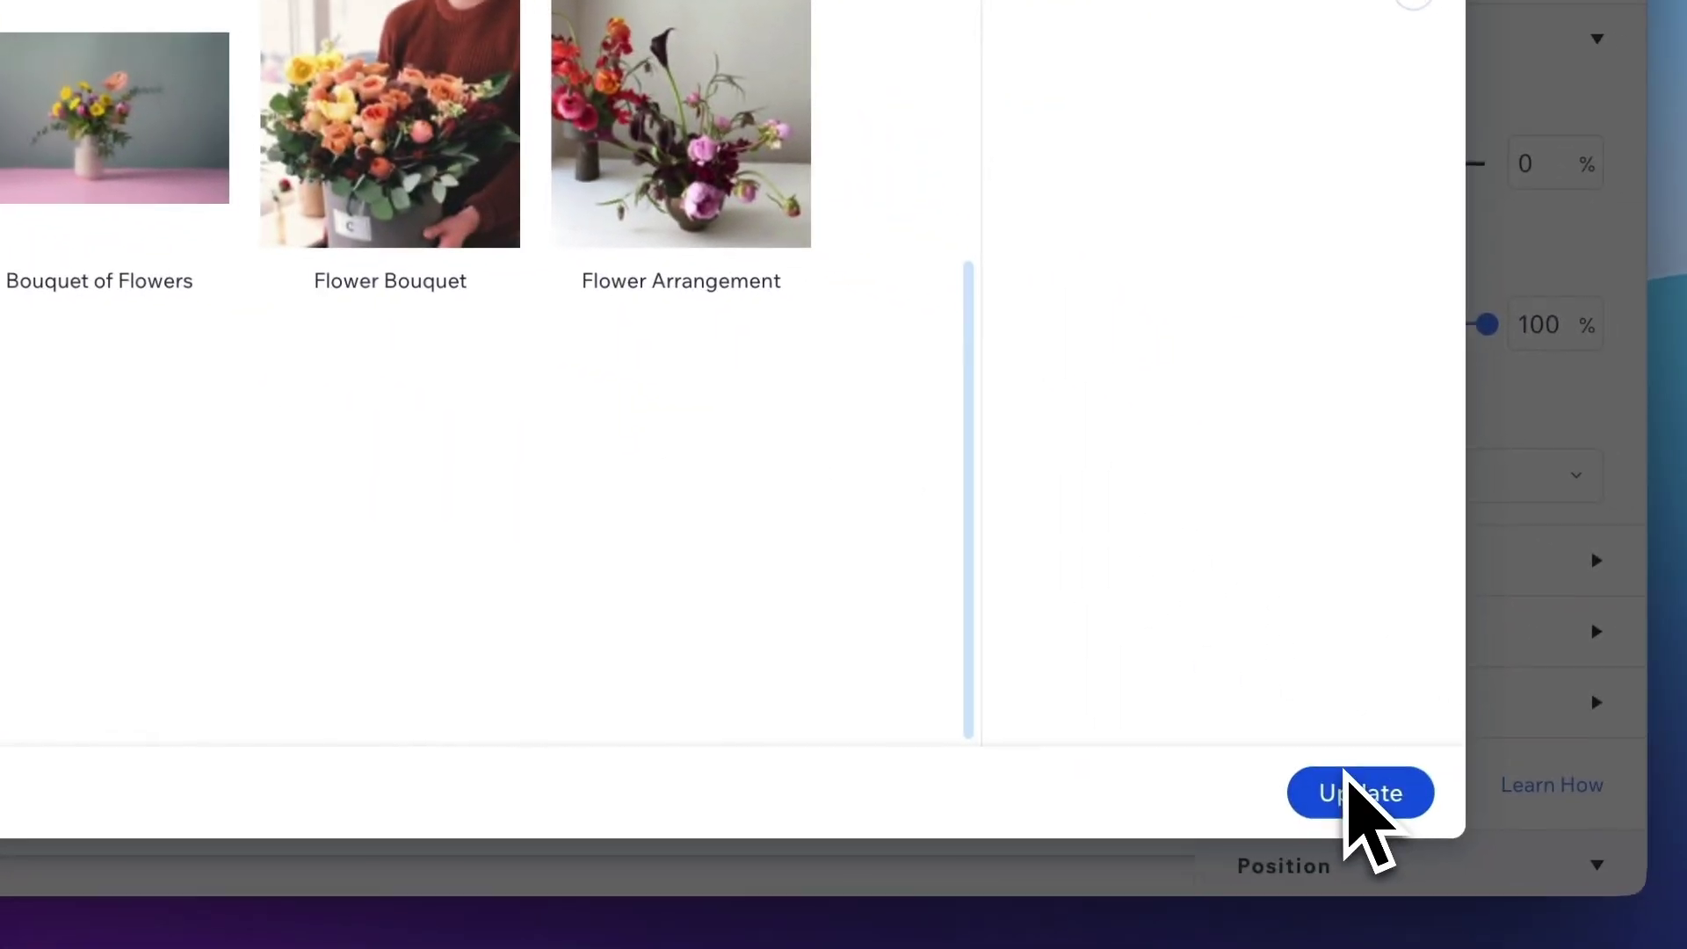
click(1536, 844)
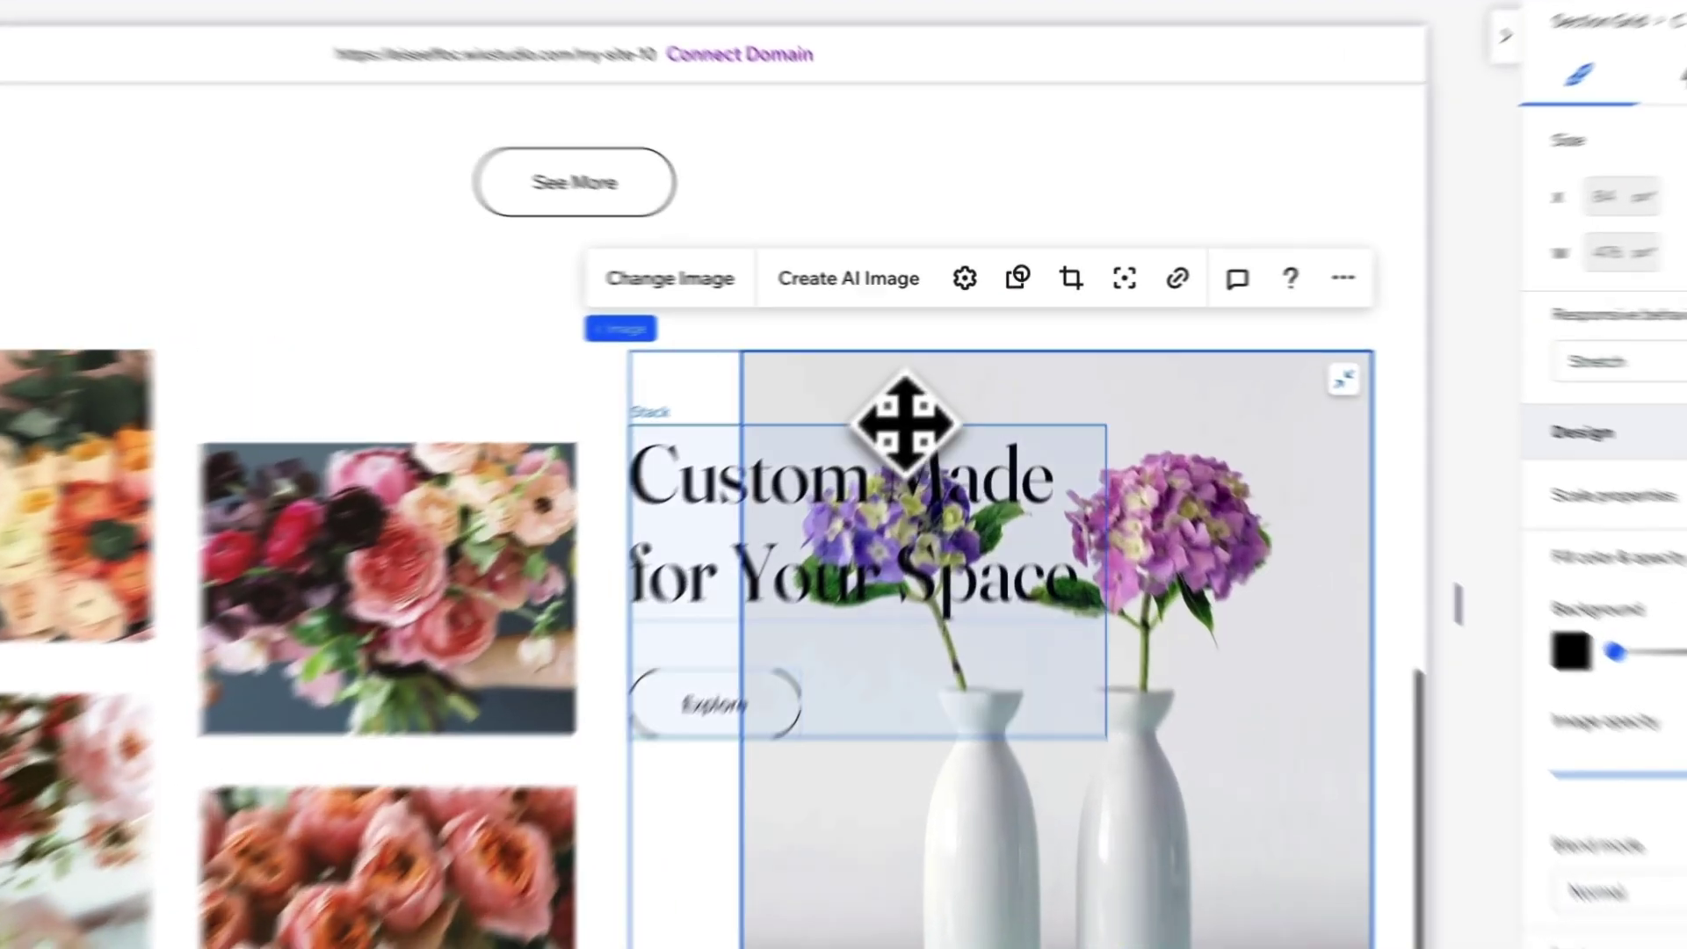
Move the headline and Explore button lower in the cell and start editing the headline.
click(935, 426)
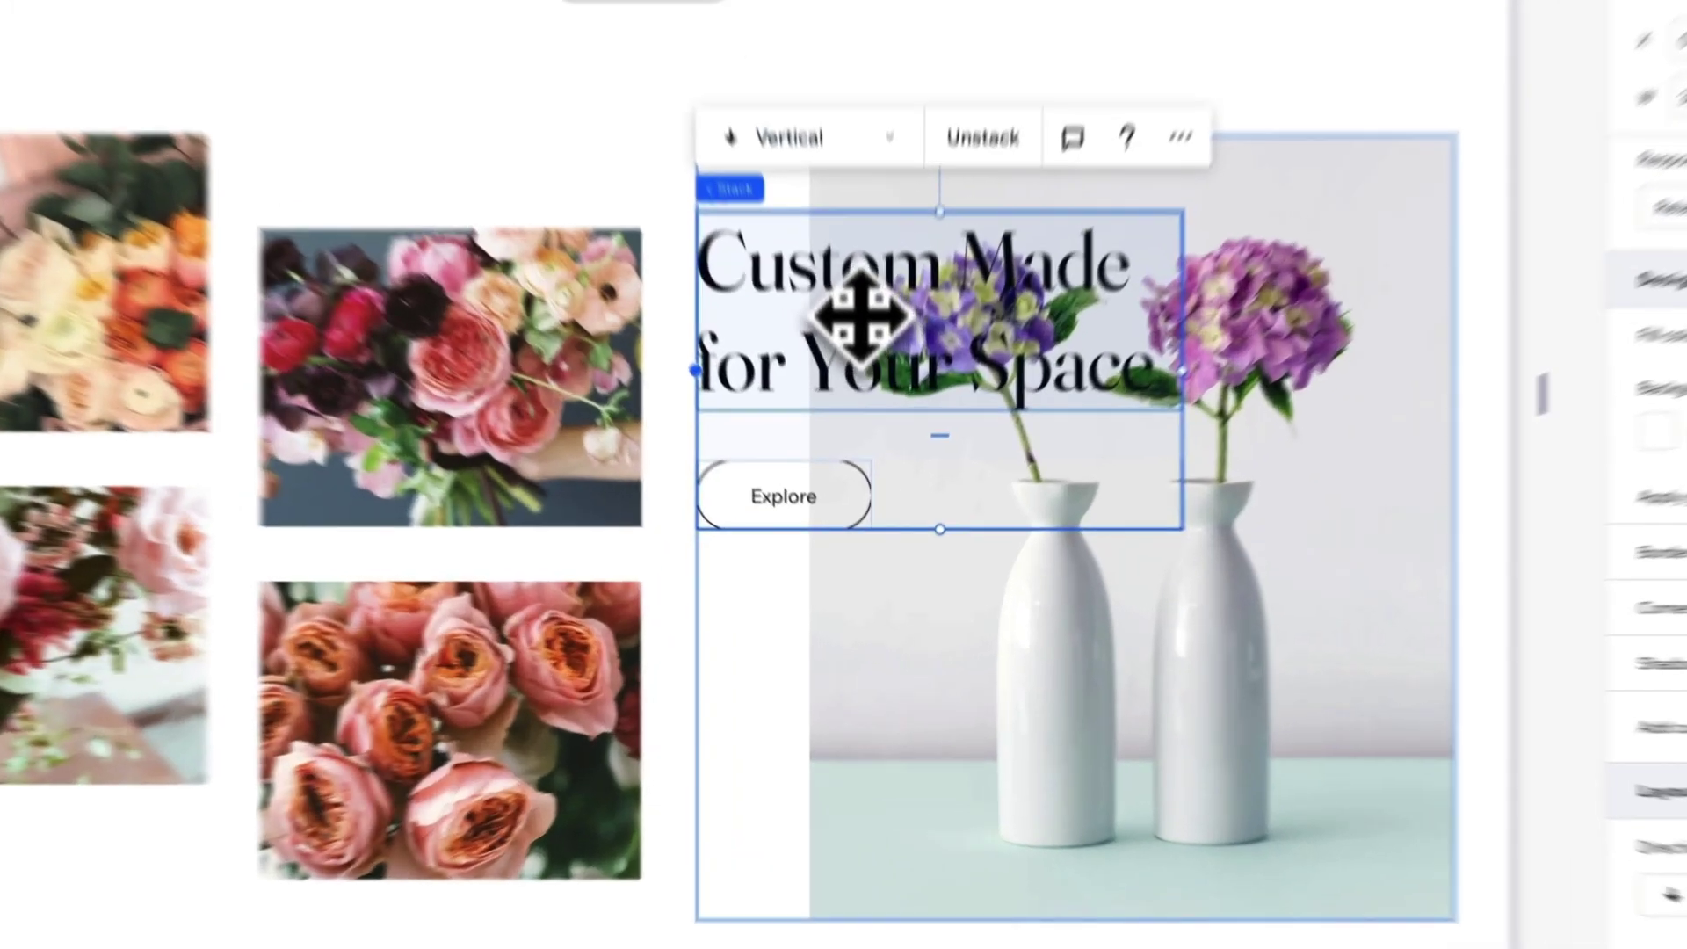
drag(870, 445, 865, 667)
click(823, 711)
double_click(820, 701)
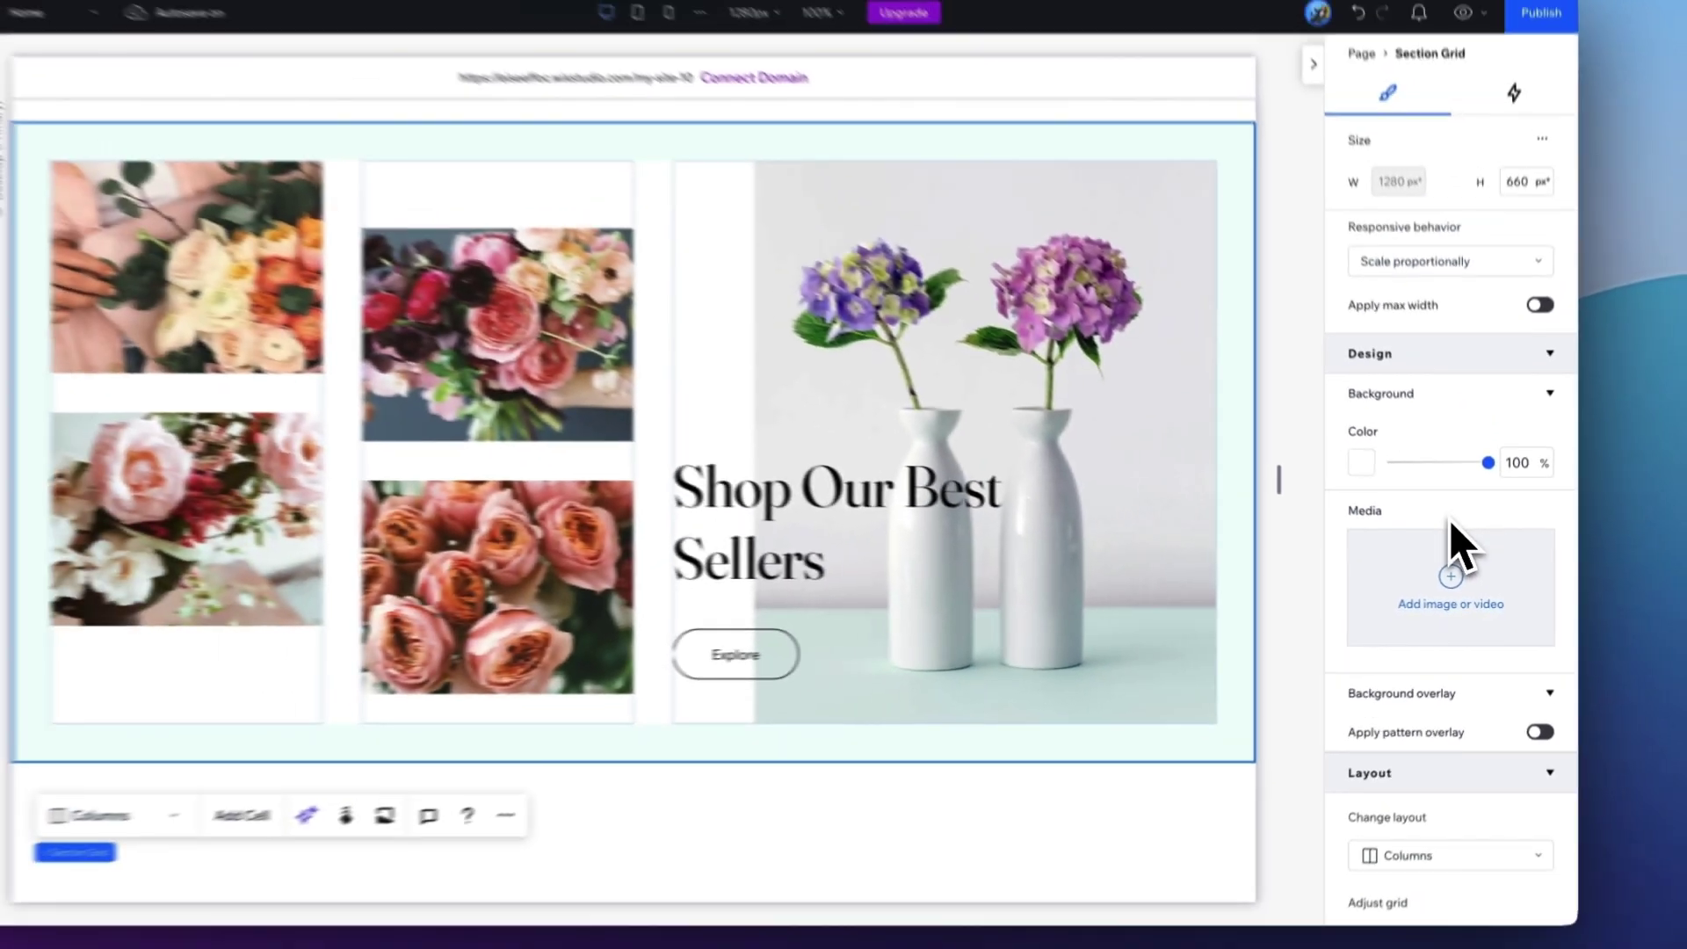
scroll(1499, 513, down, 2)
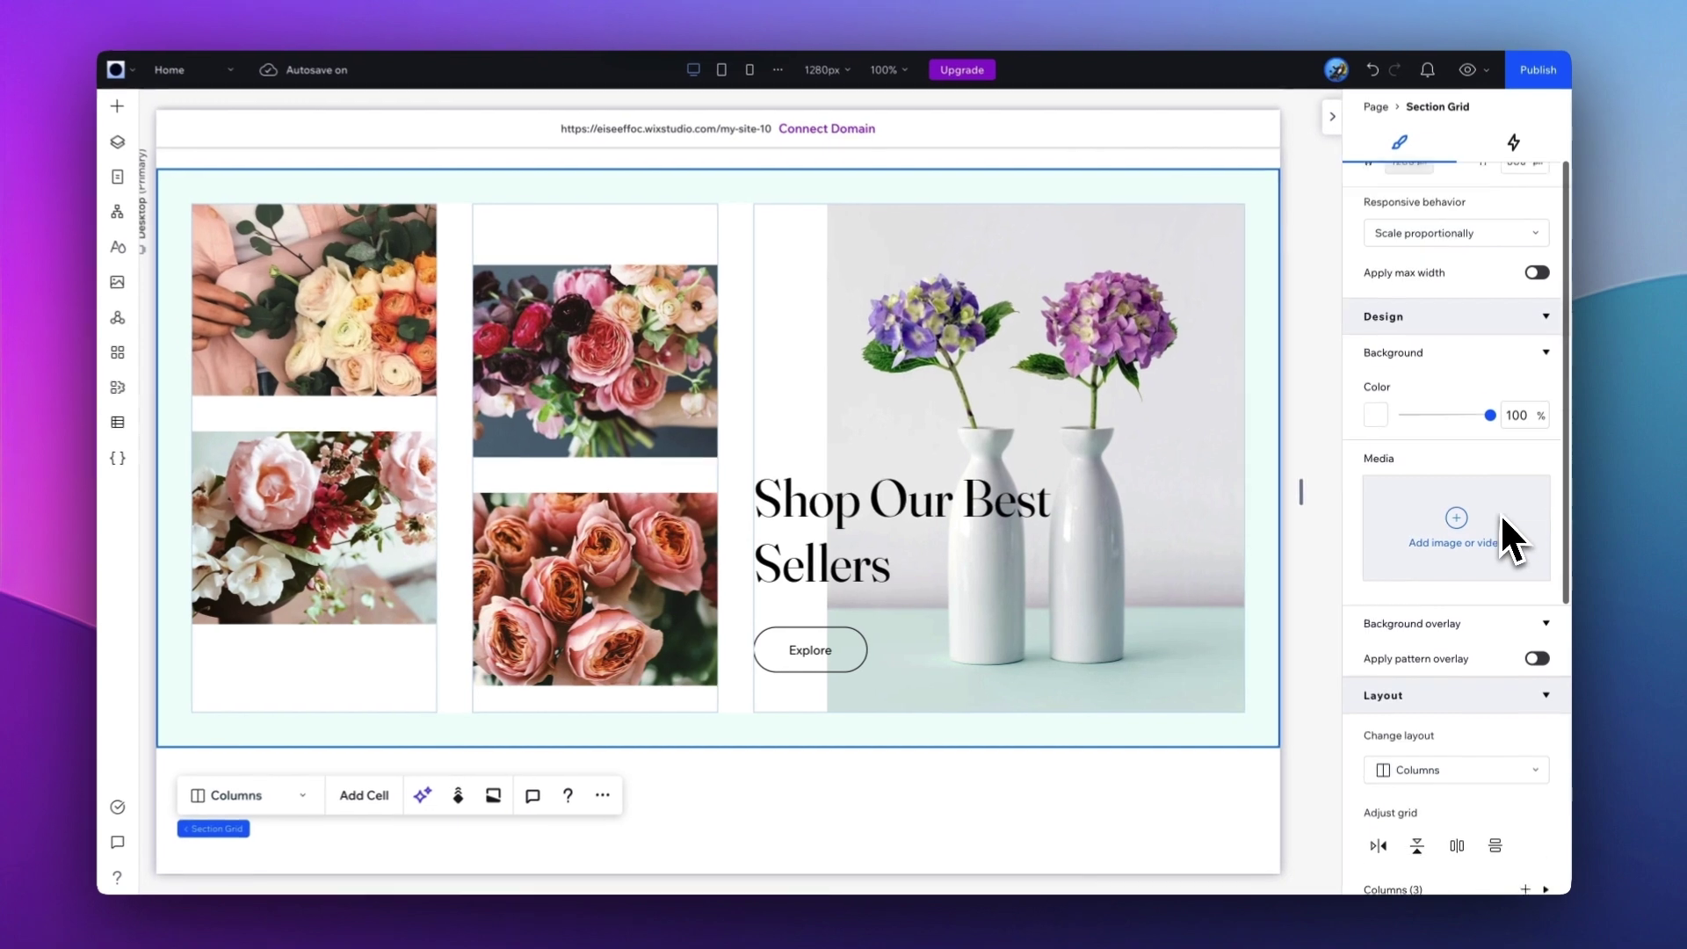
scroll(1497, 513, down, 4)
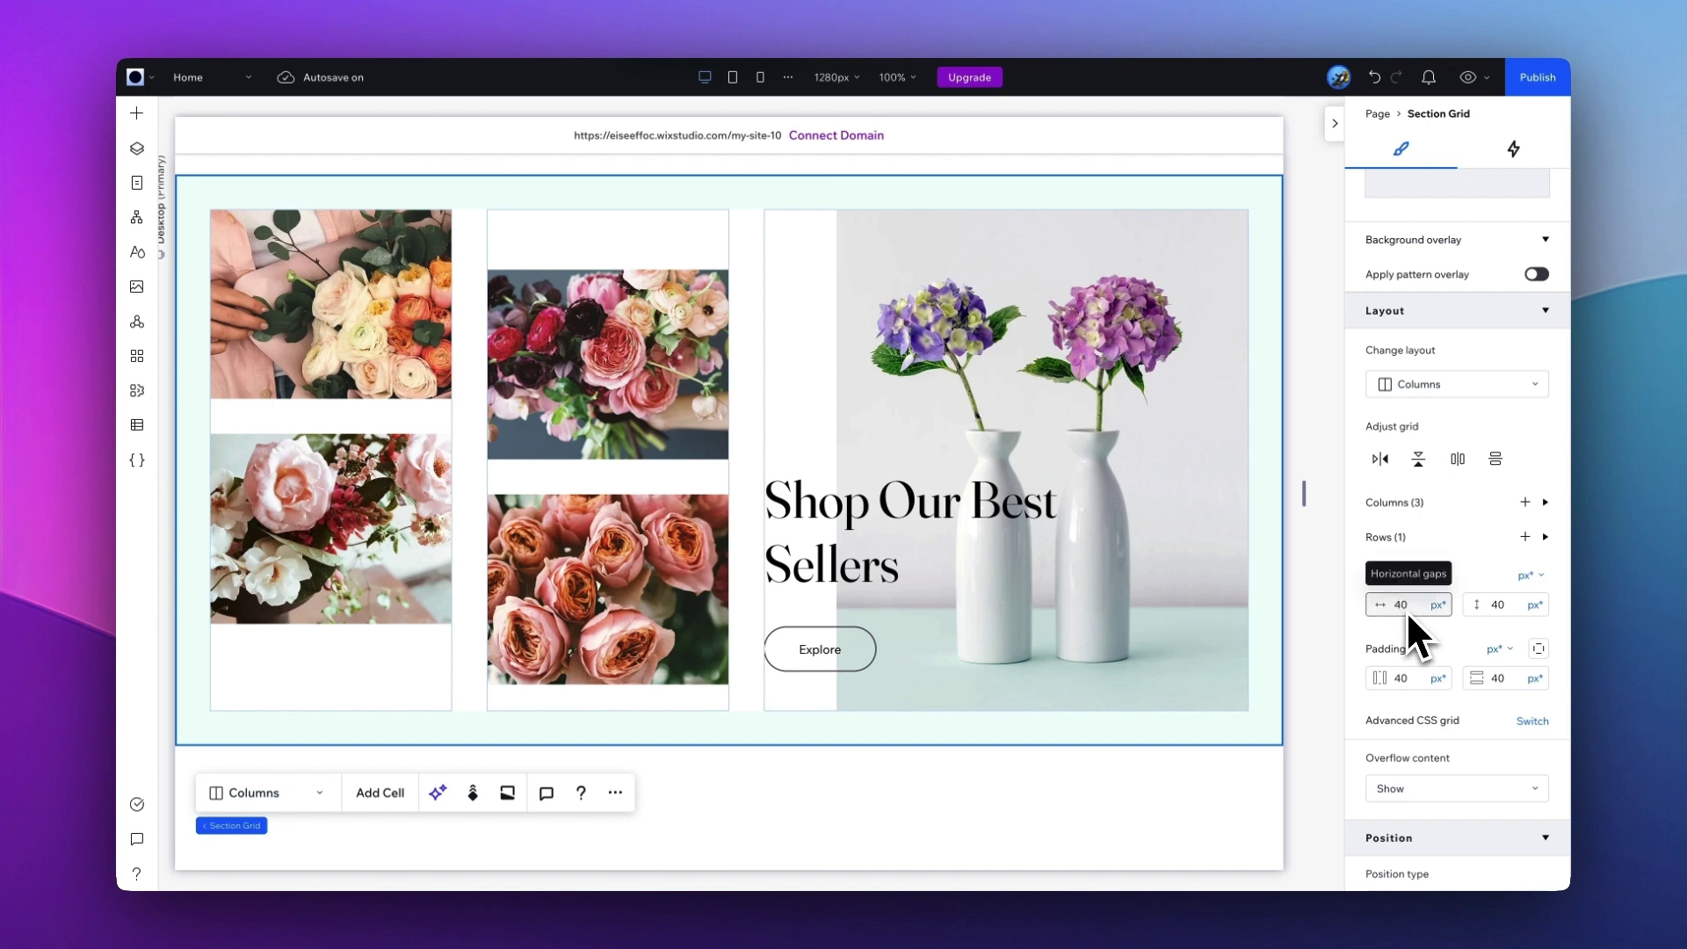
click(1406, 676)
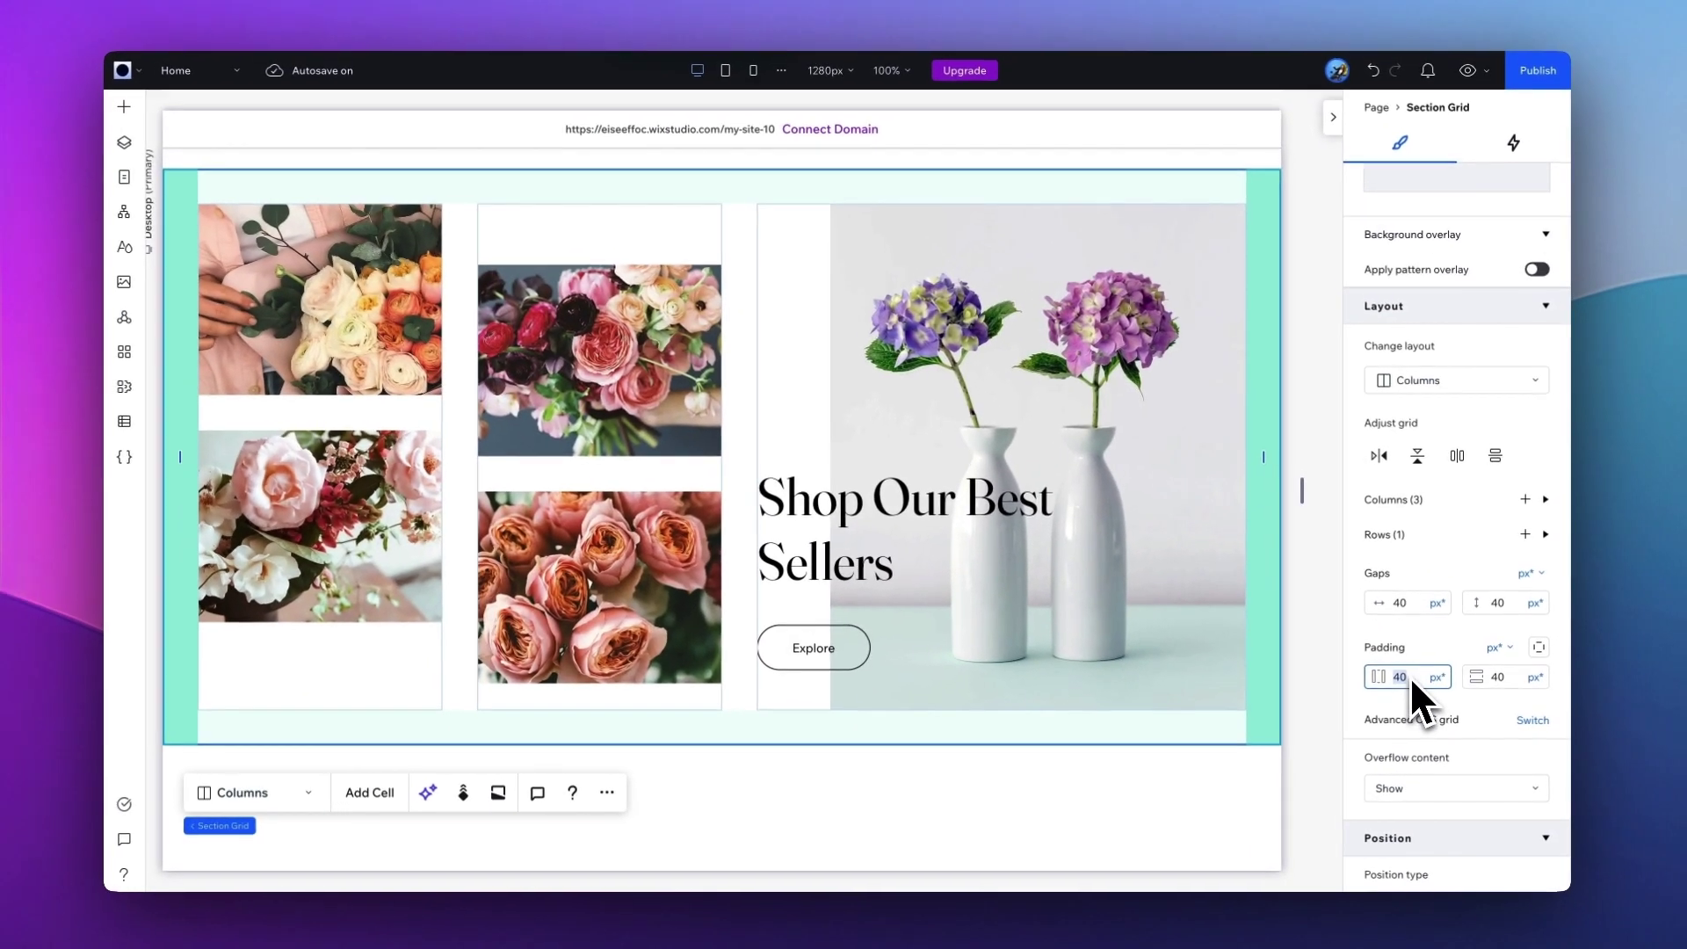
text(89)
key(Return)
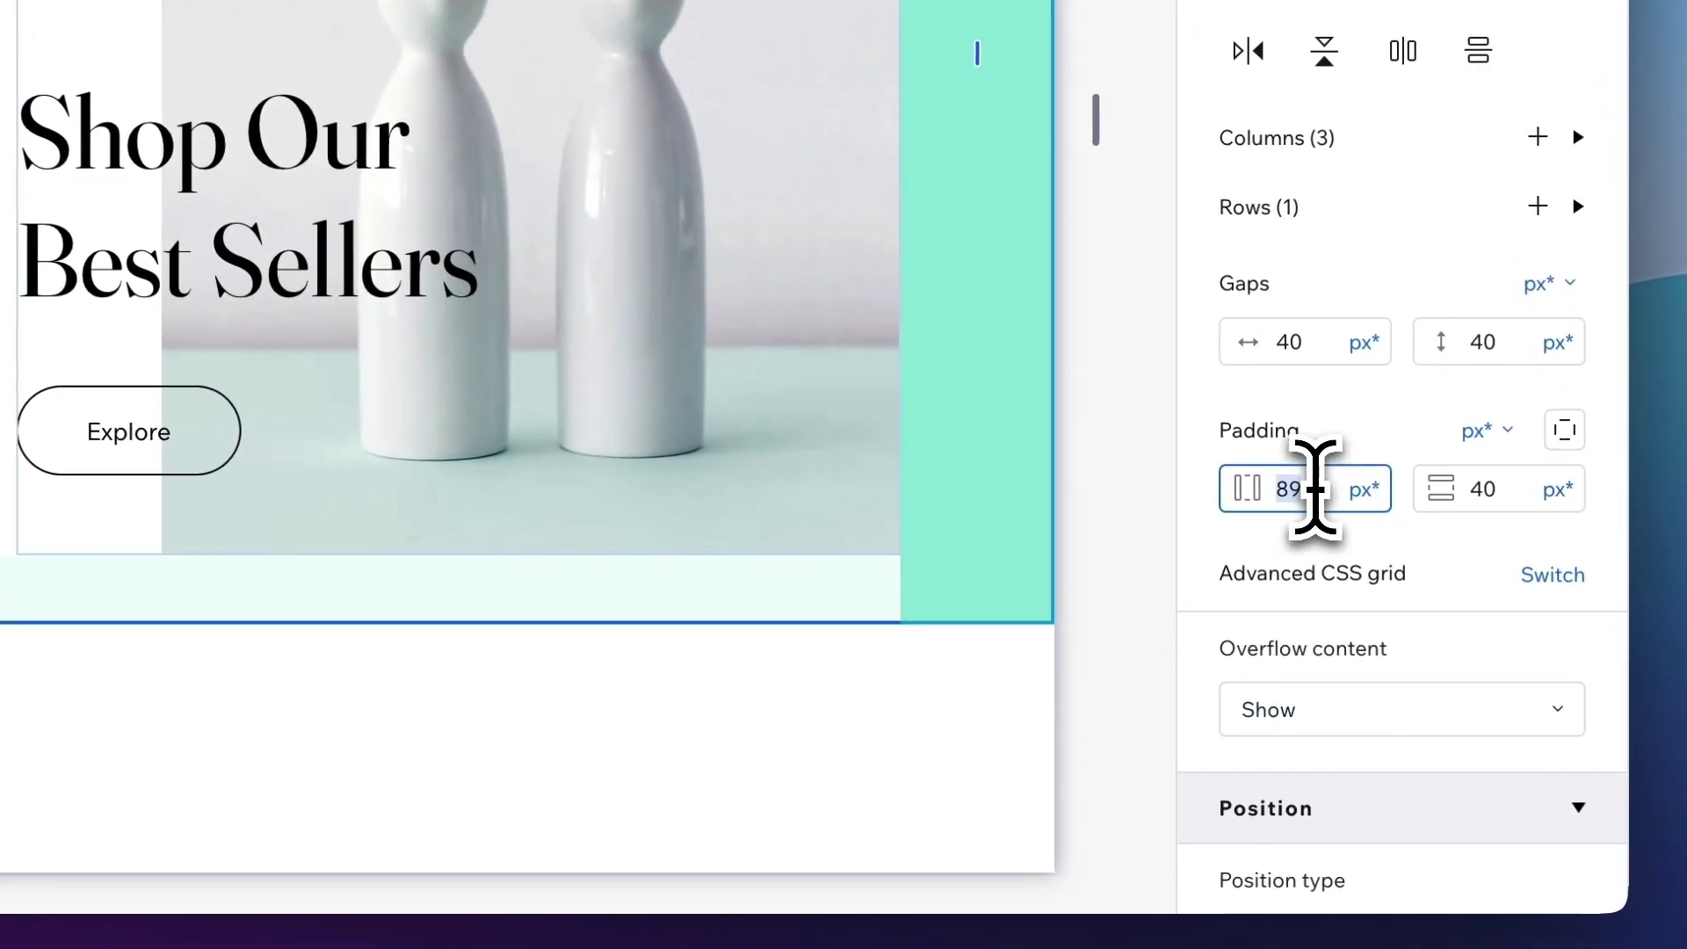
text(12)
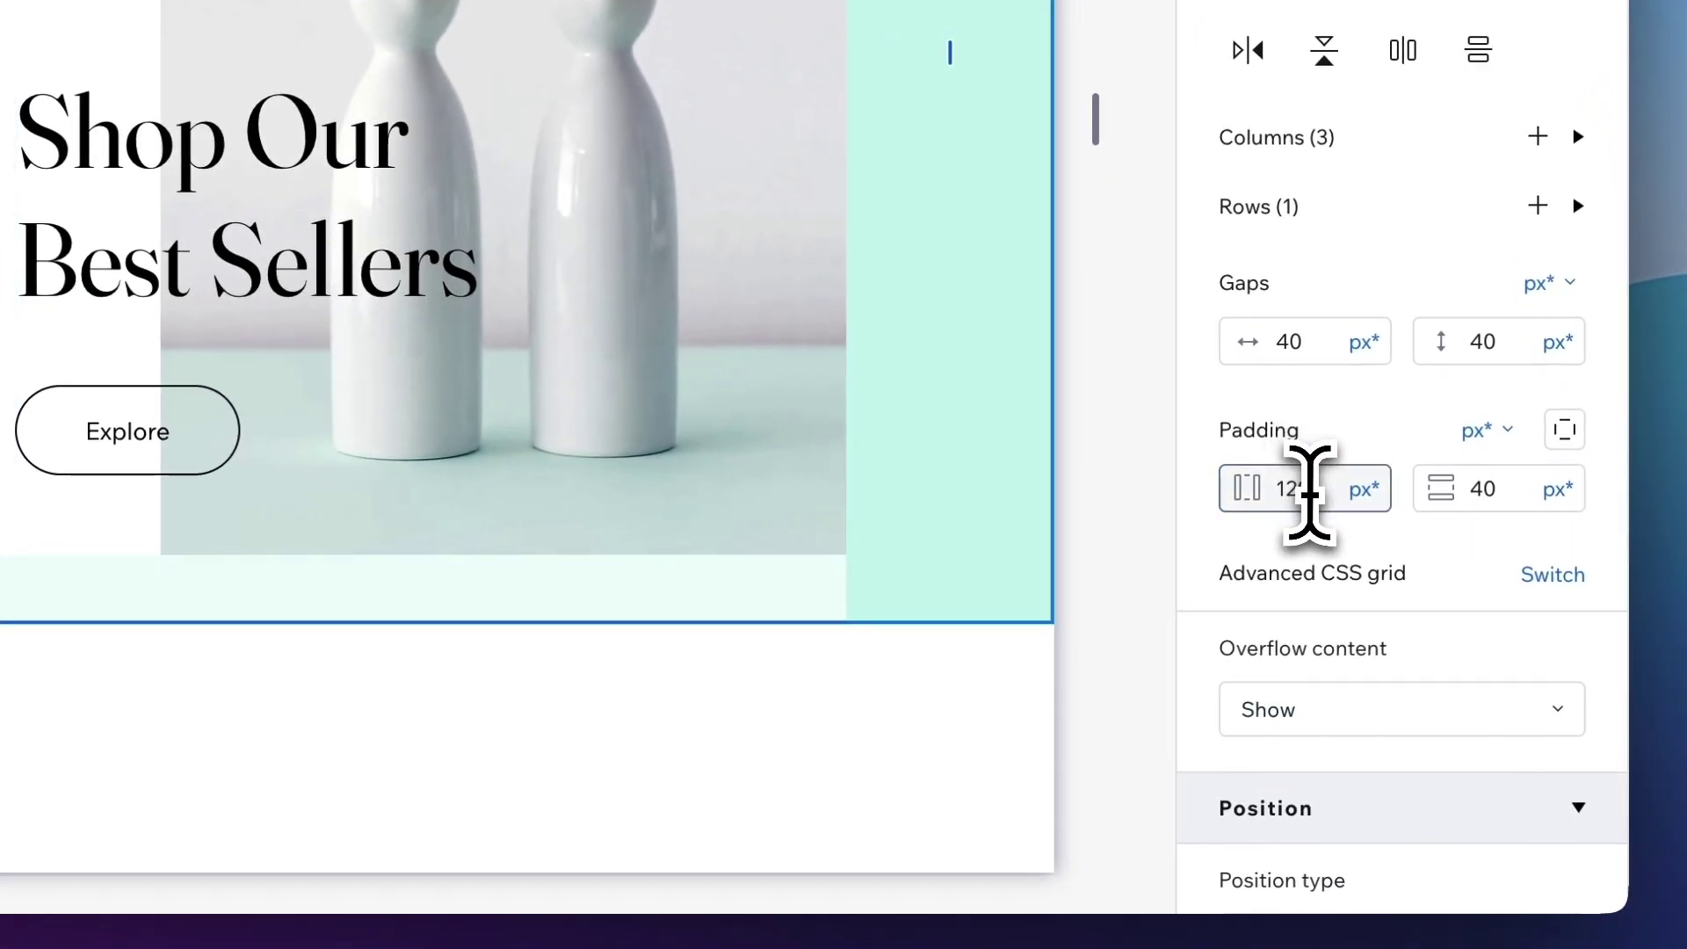
text(0)
key(Return)
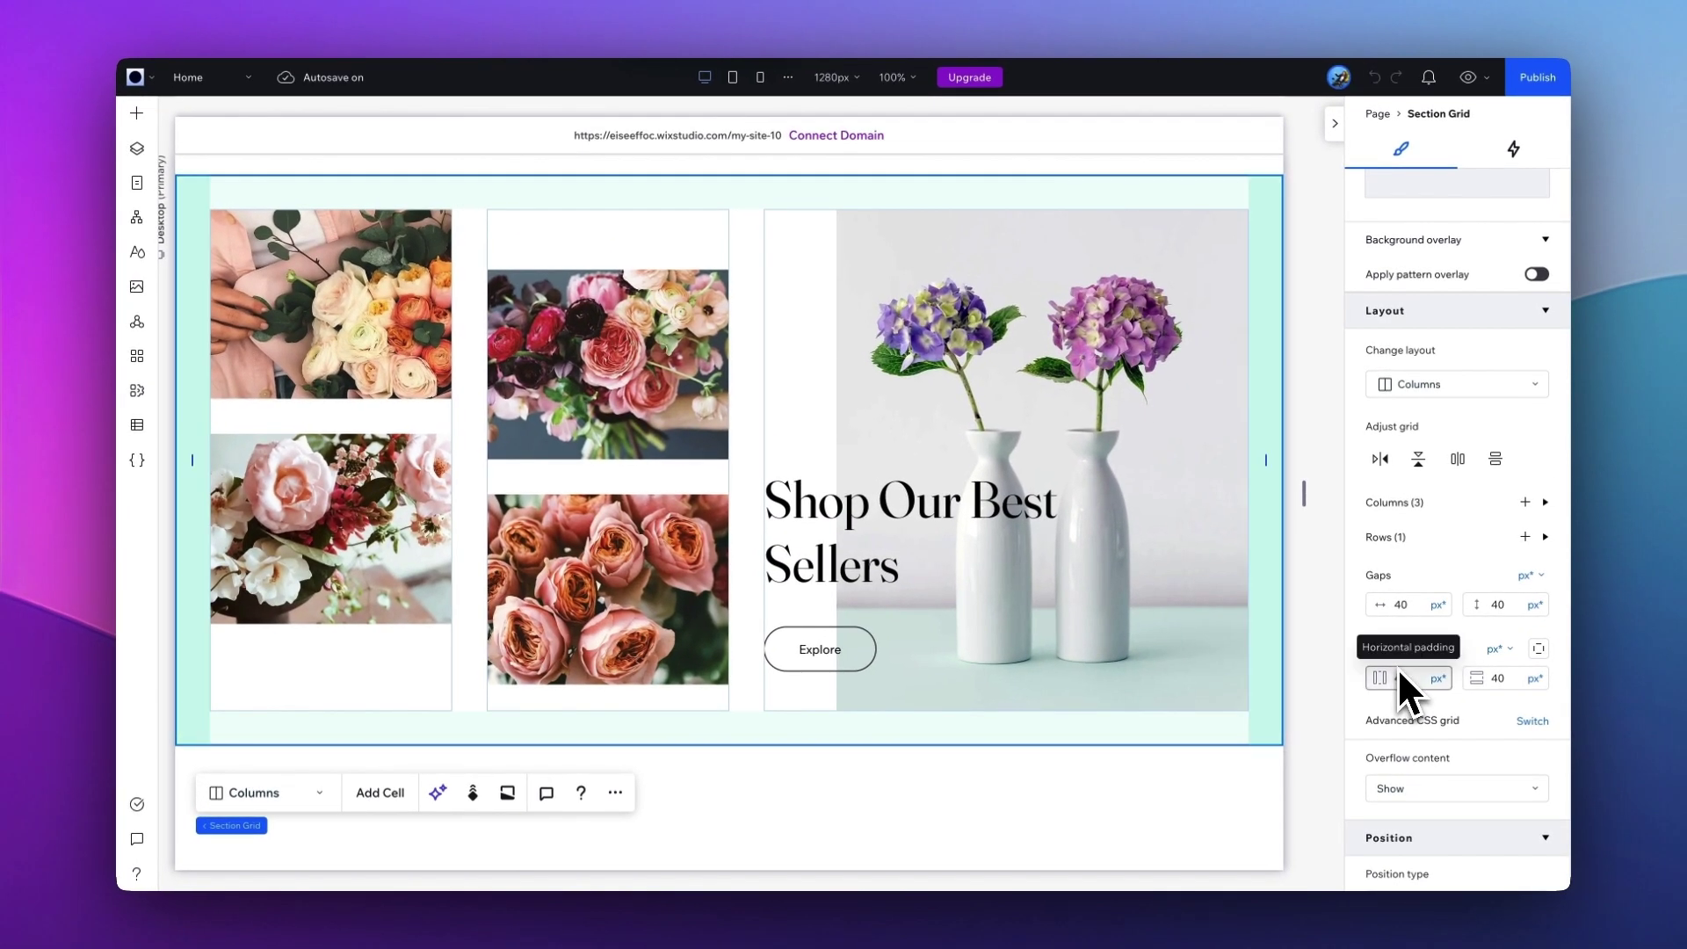
scroll(1397, 667, up, 5)
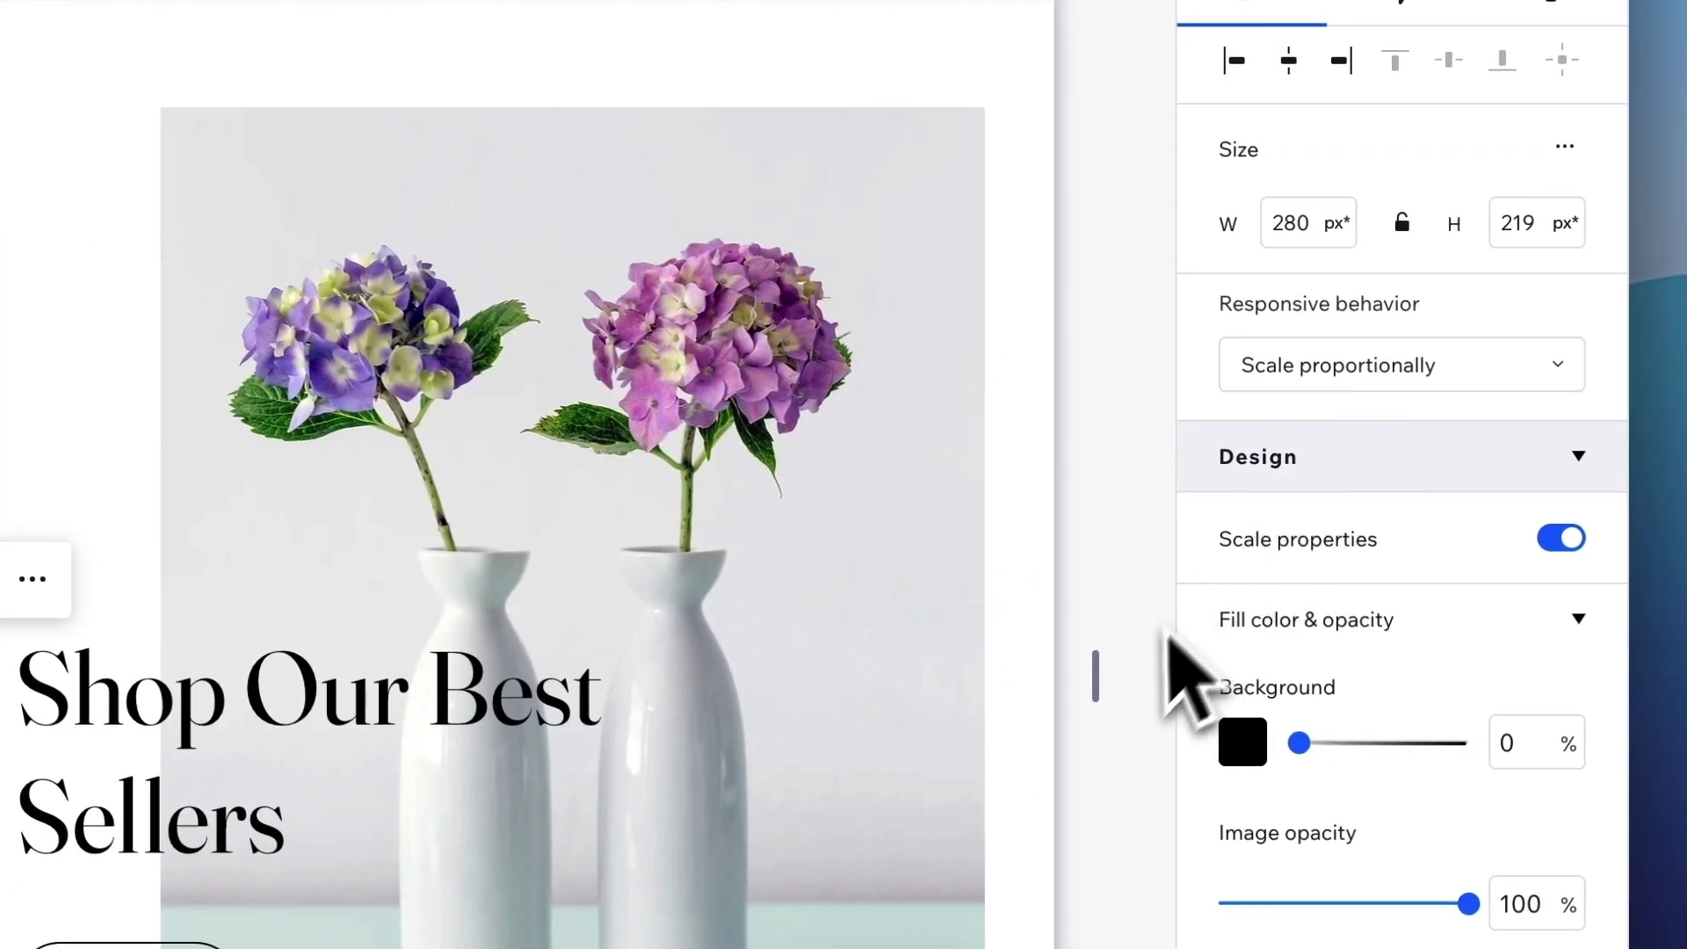
Test the layout at about 1001 px wide and set the hydrangea cell to Fixed.
drag(1111, 685, 1266, 650)
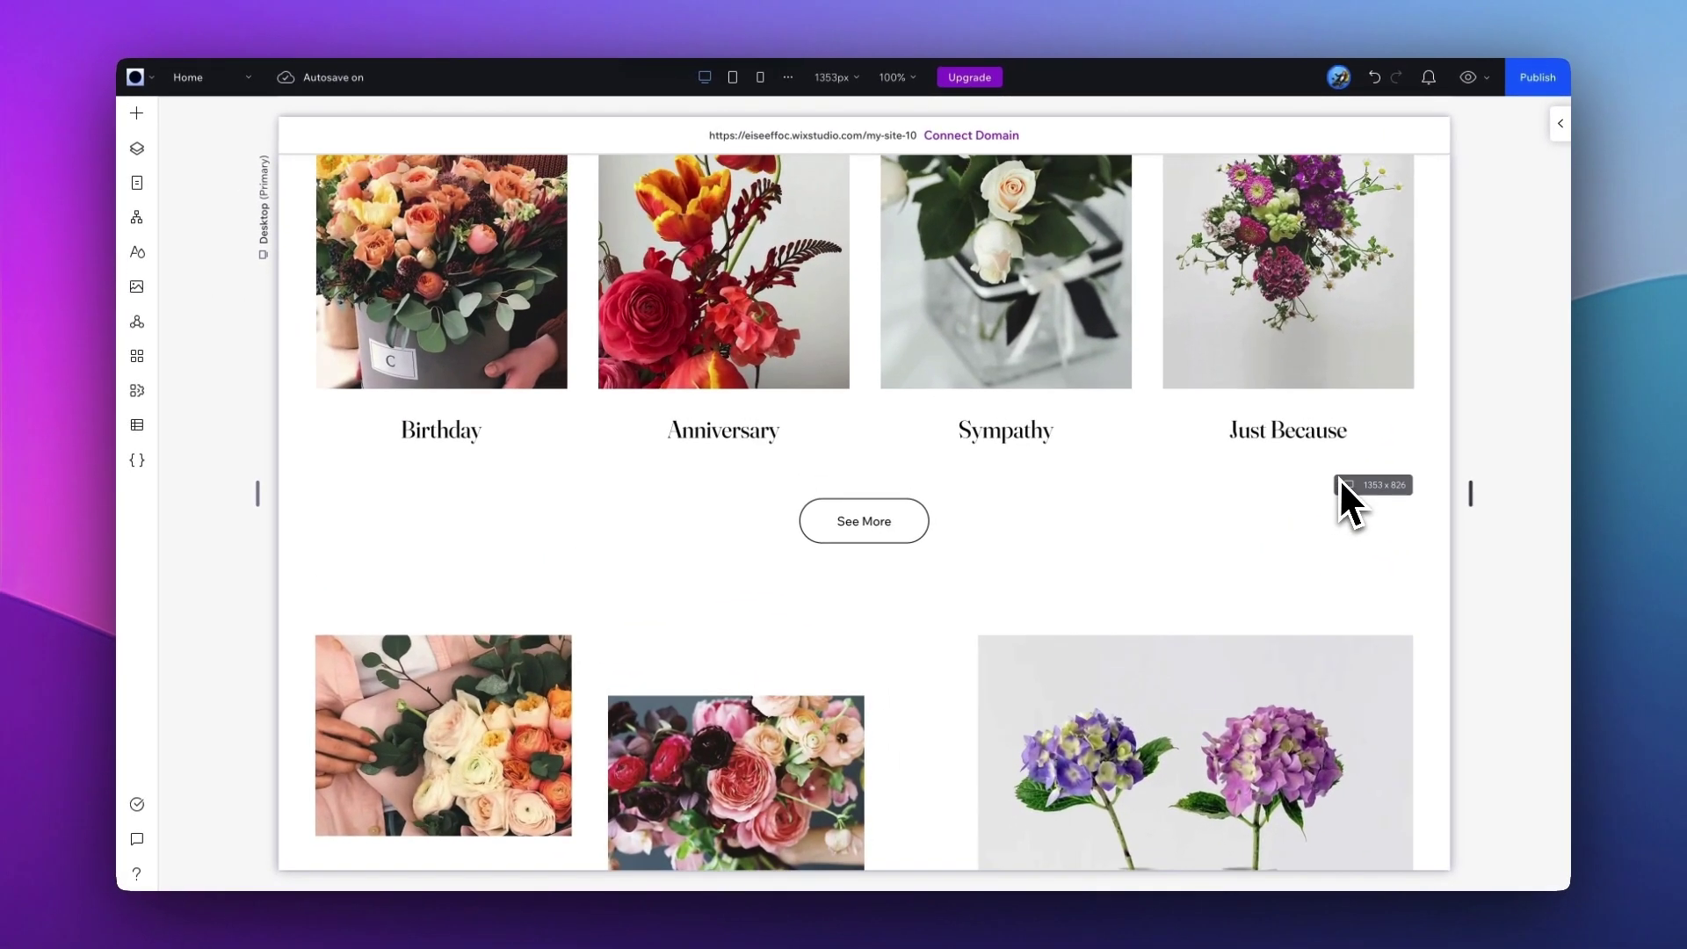
drag(1341, 479, 1127, 485)
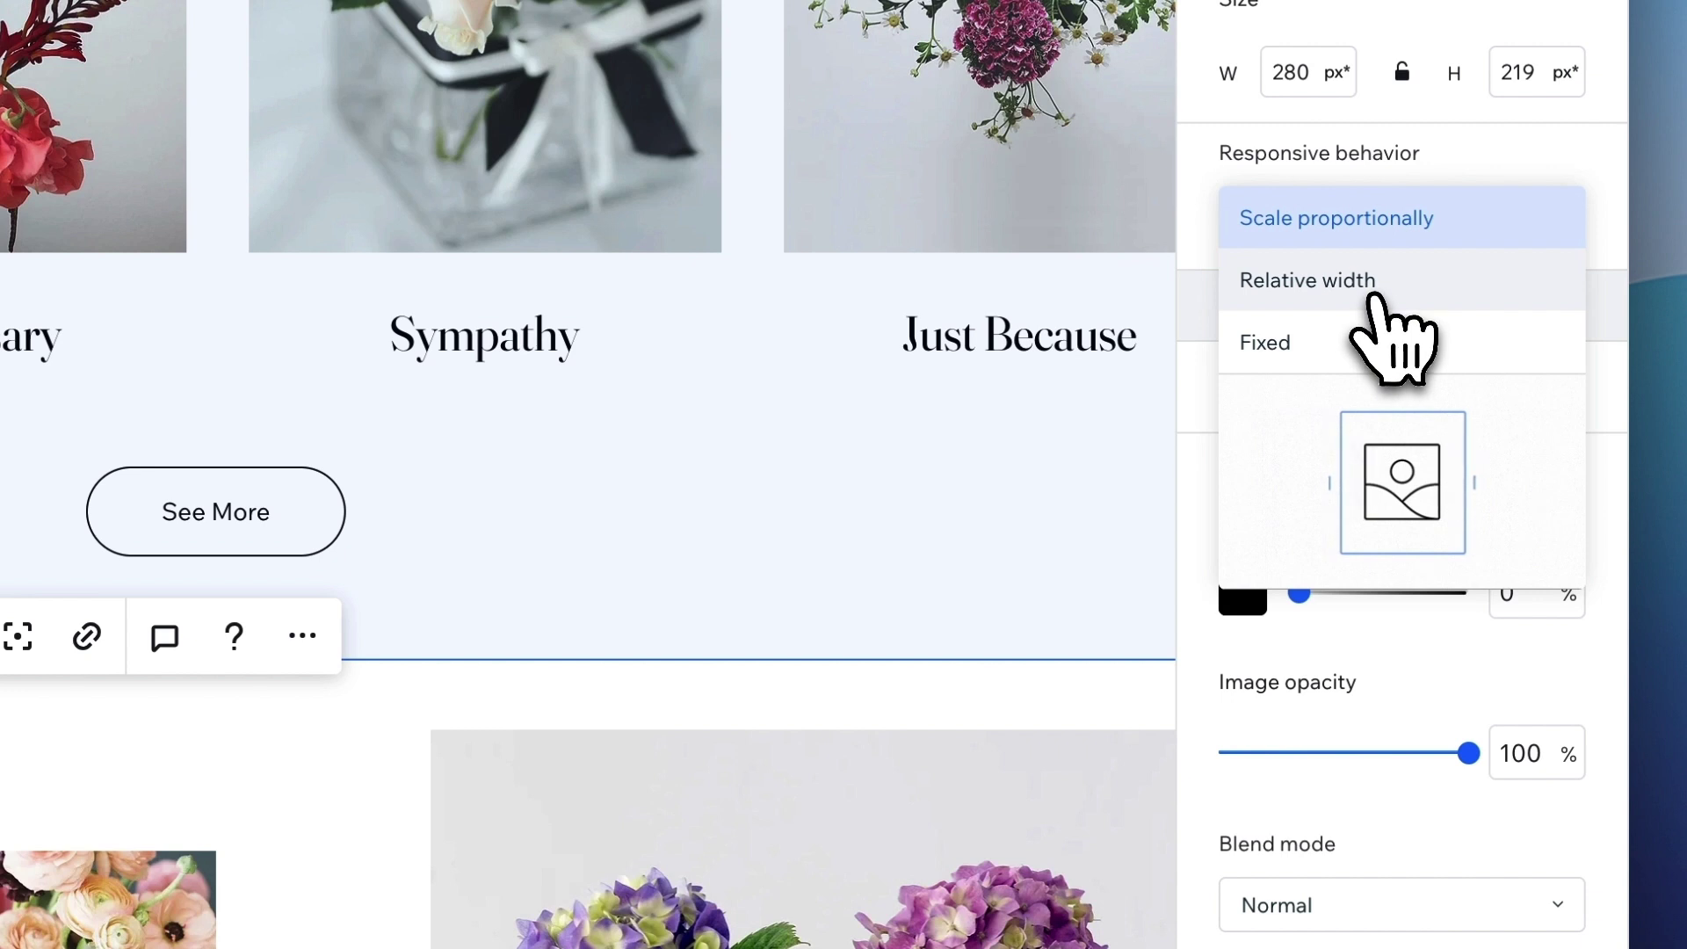
key(Escape)
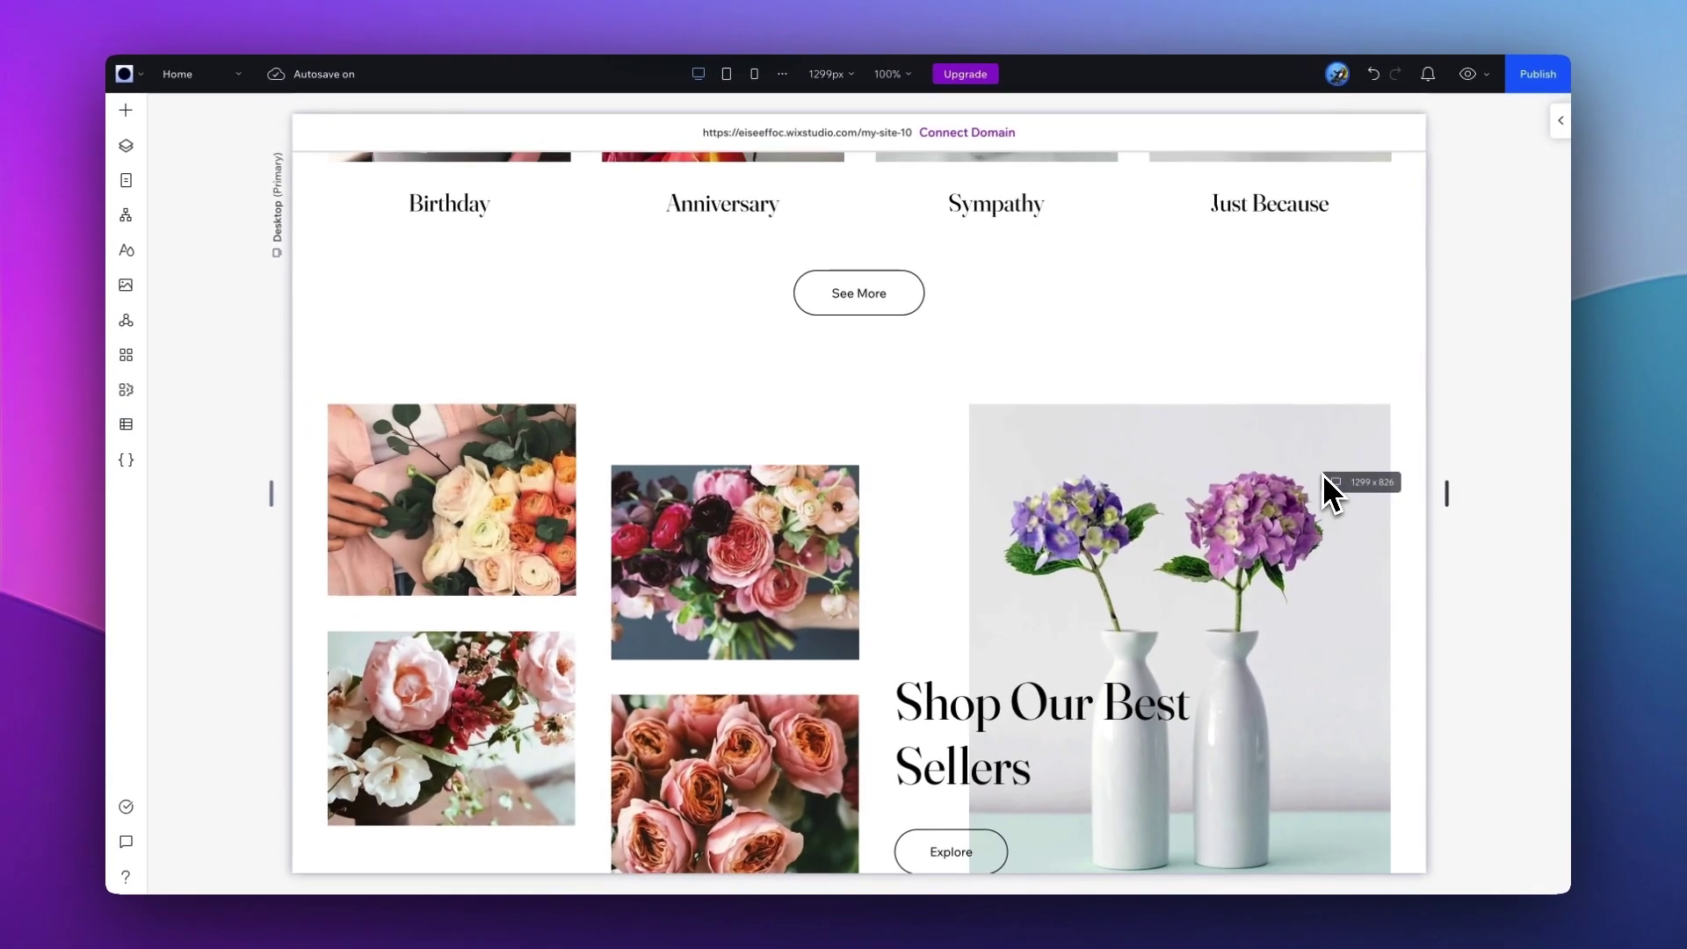
drag(1321, 473, 1353, 461)
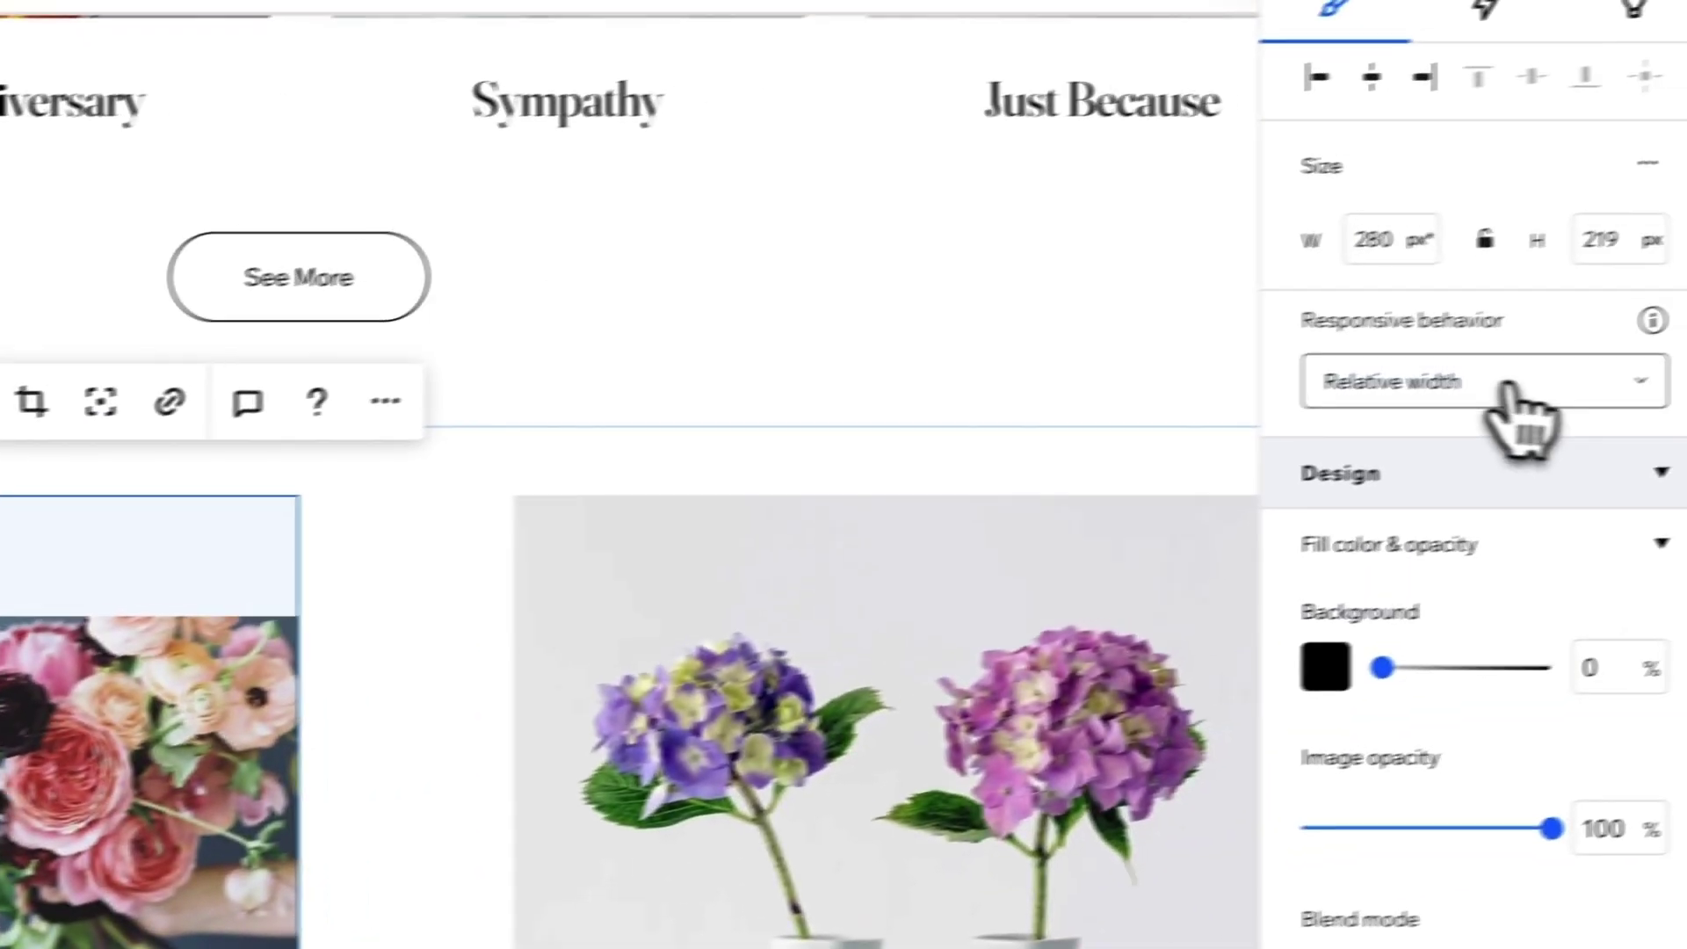
click(1498, 391)
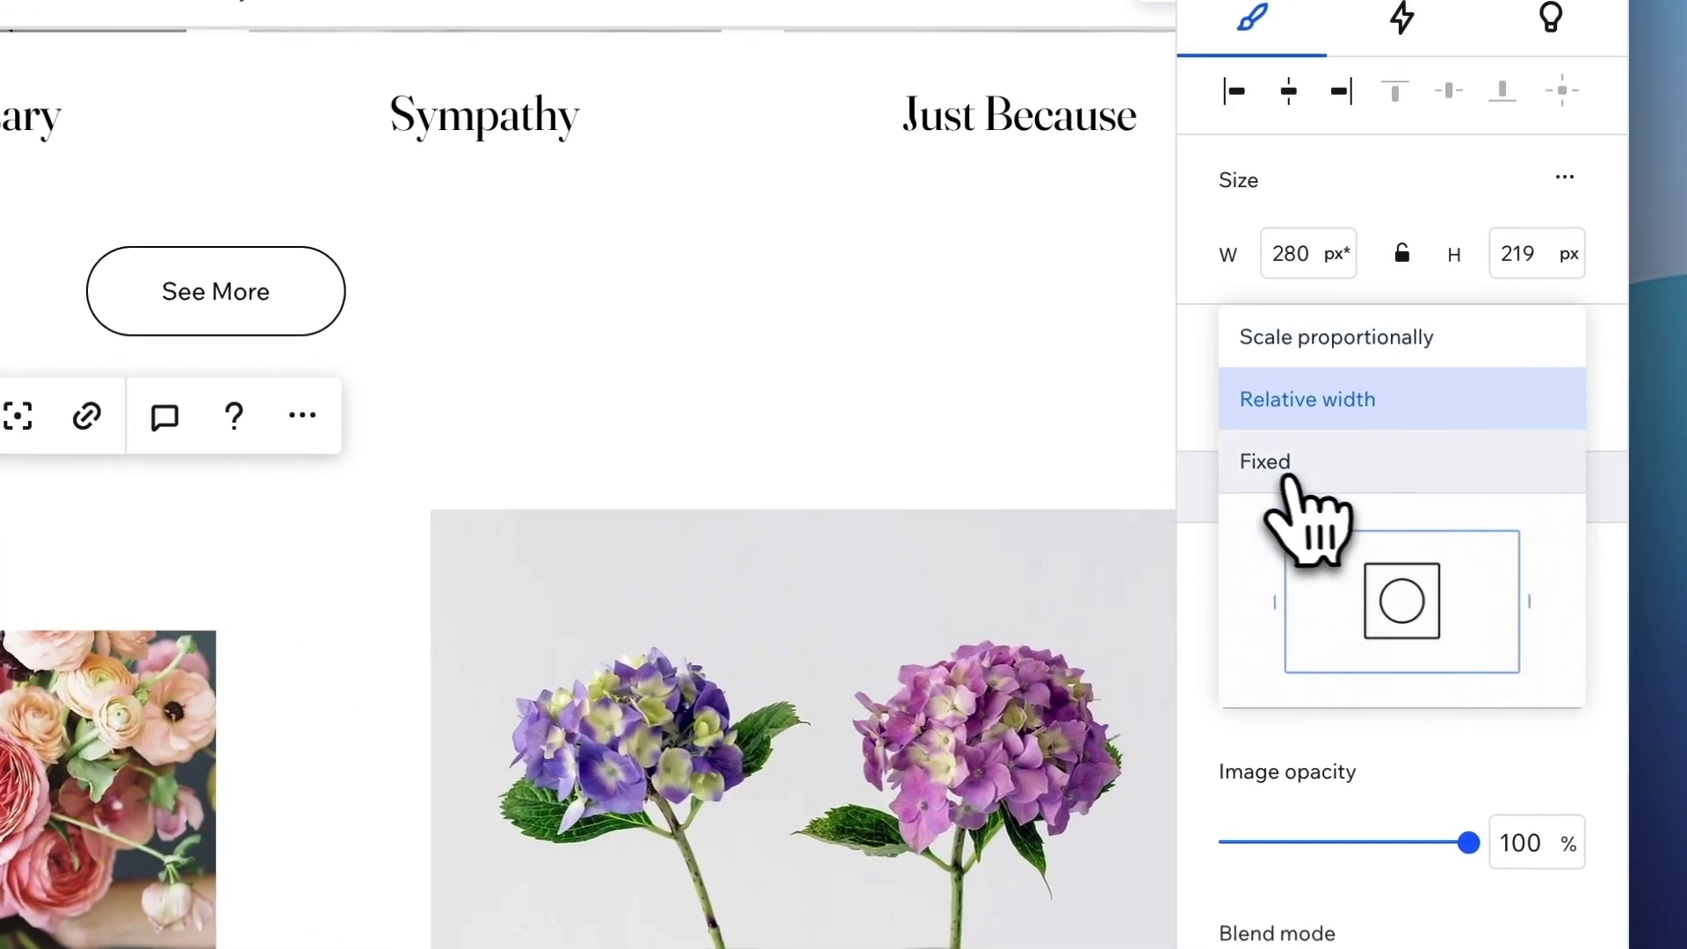
click(1269, 462)
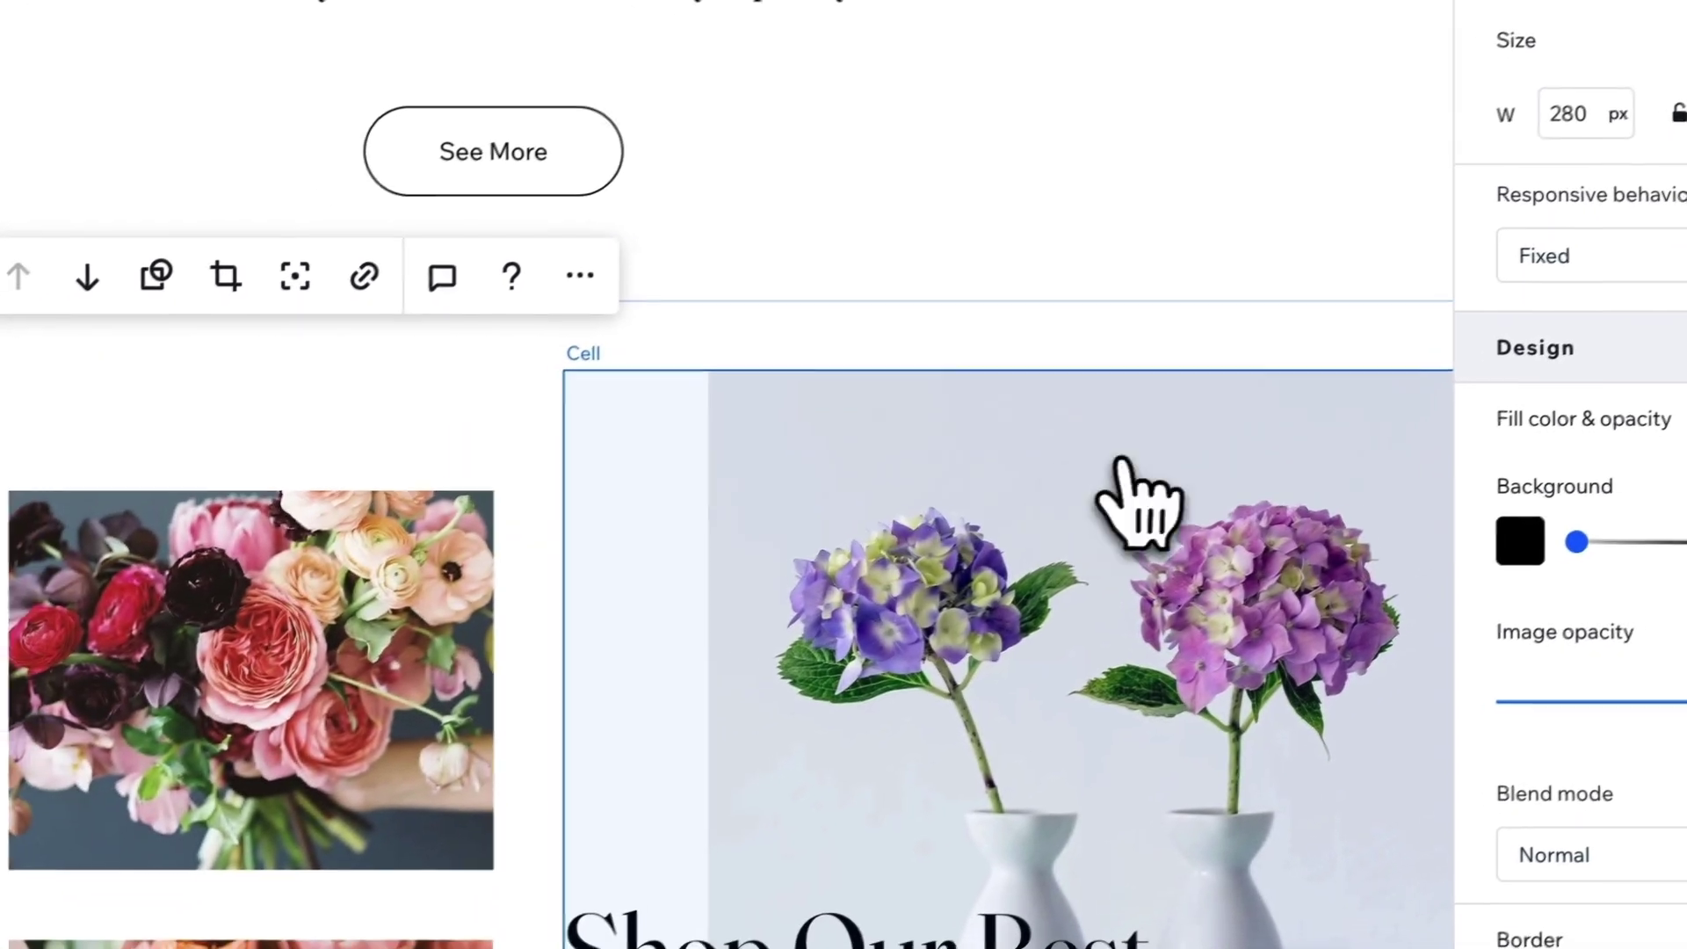
Select the left rose image and widen the canvas to check the gallery reflow.
click(176, 491)
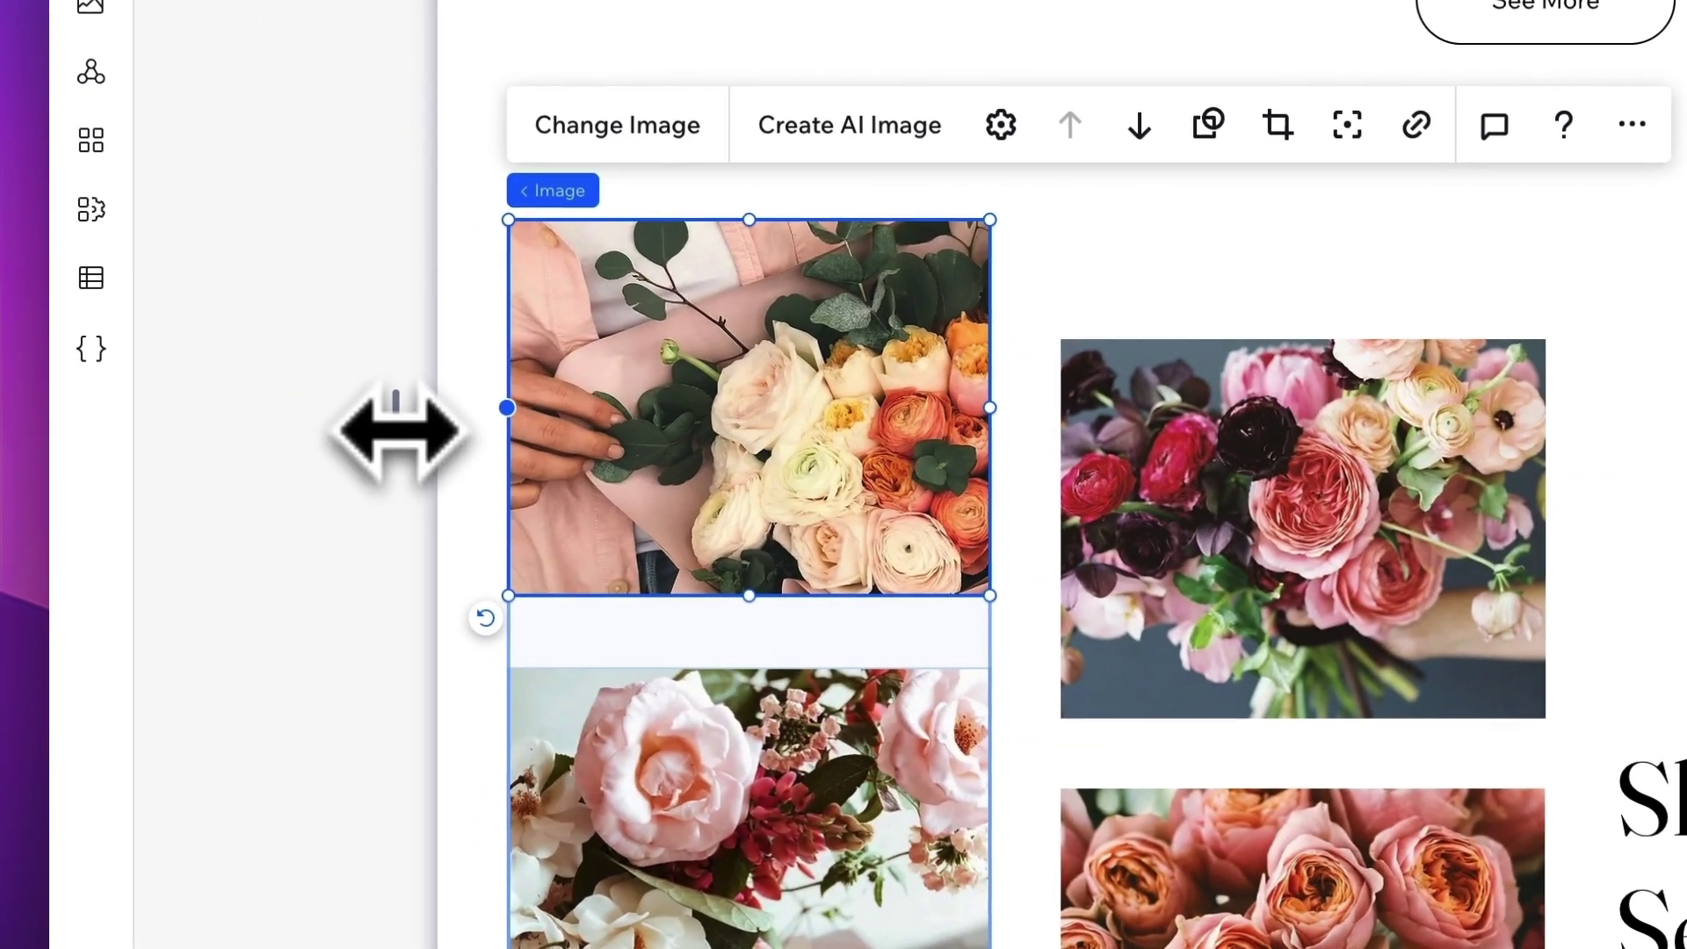
drag(397, 432, 249, 444)
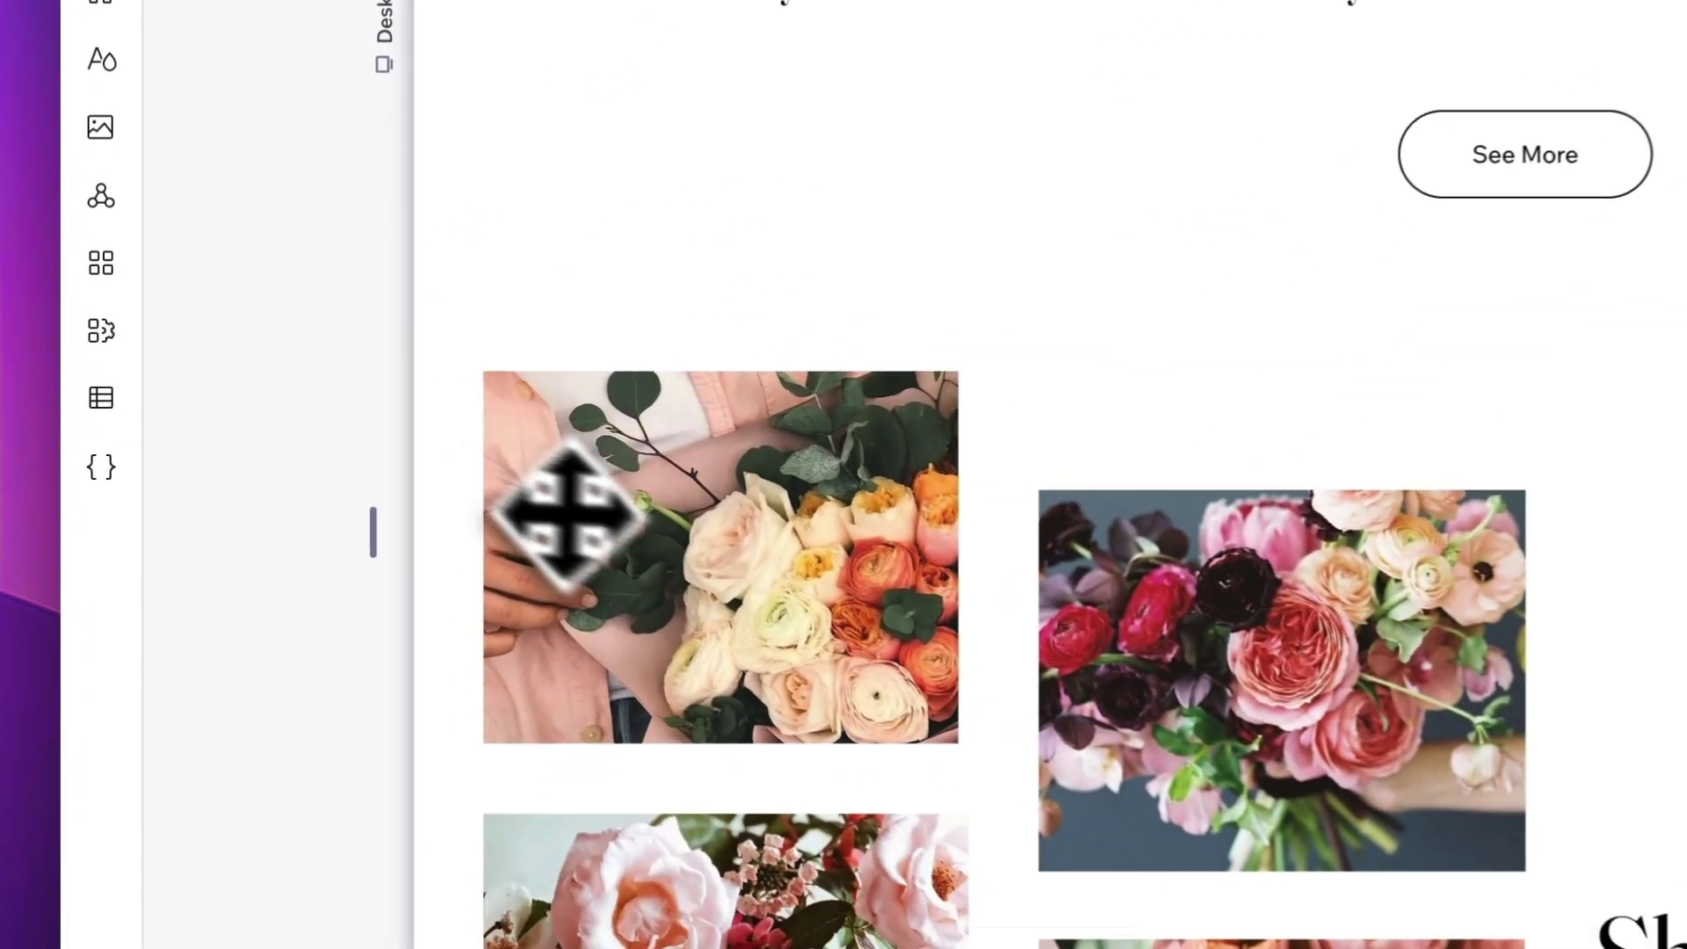
click(408, 497)
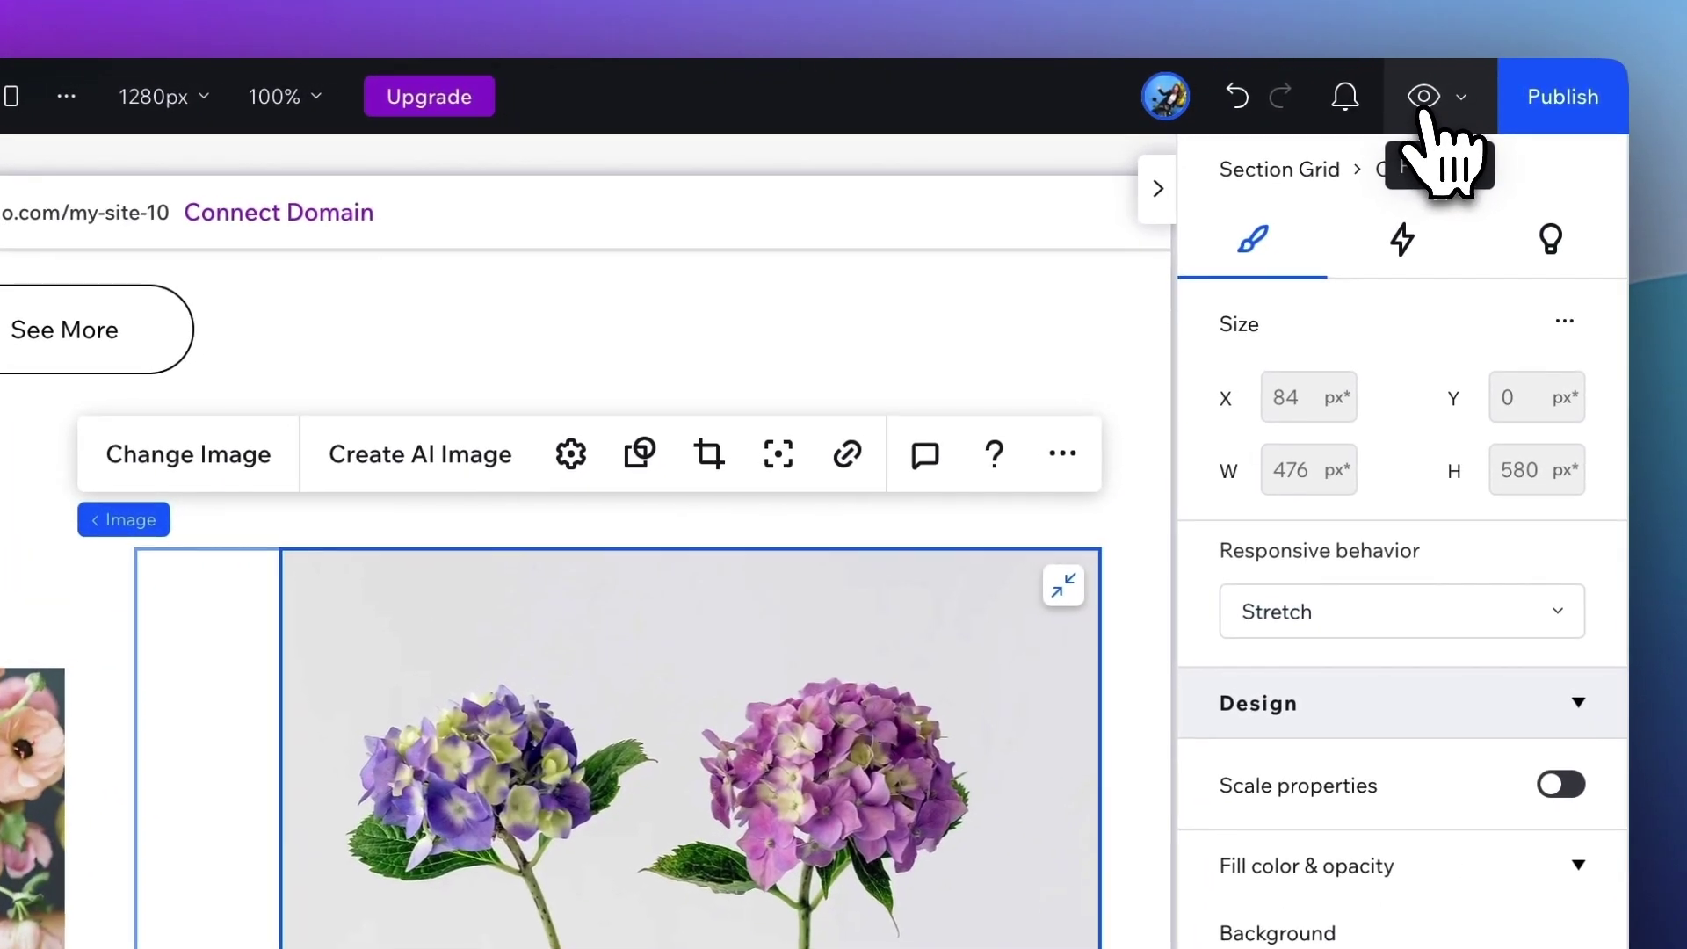
click(1468, 79)
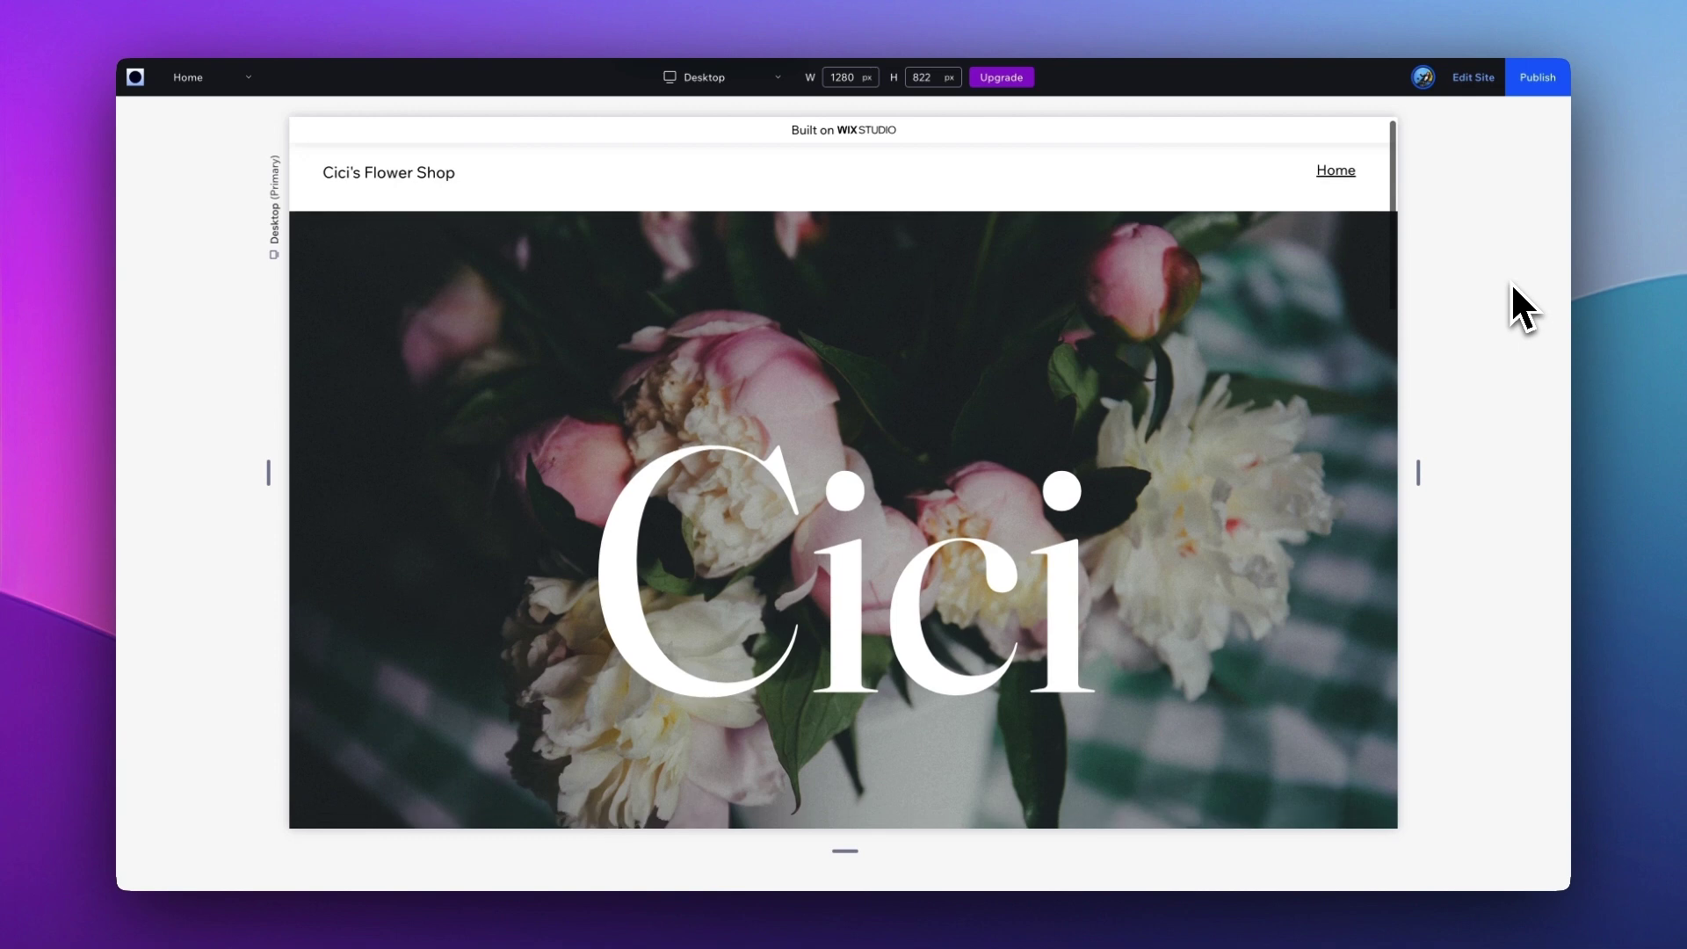
scroll(1511, 286, down, 15)
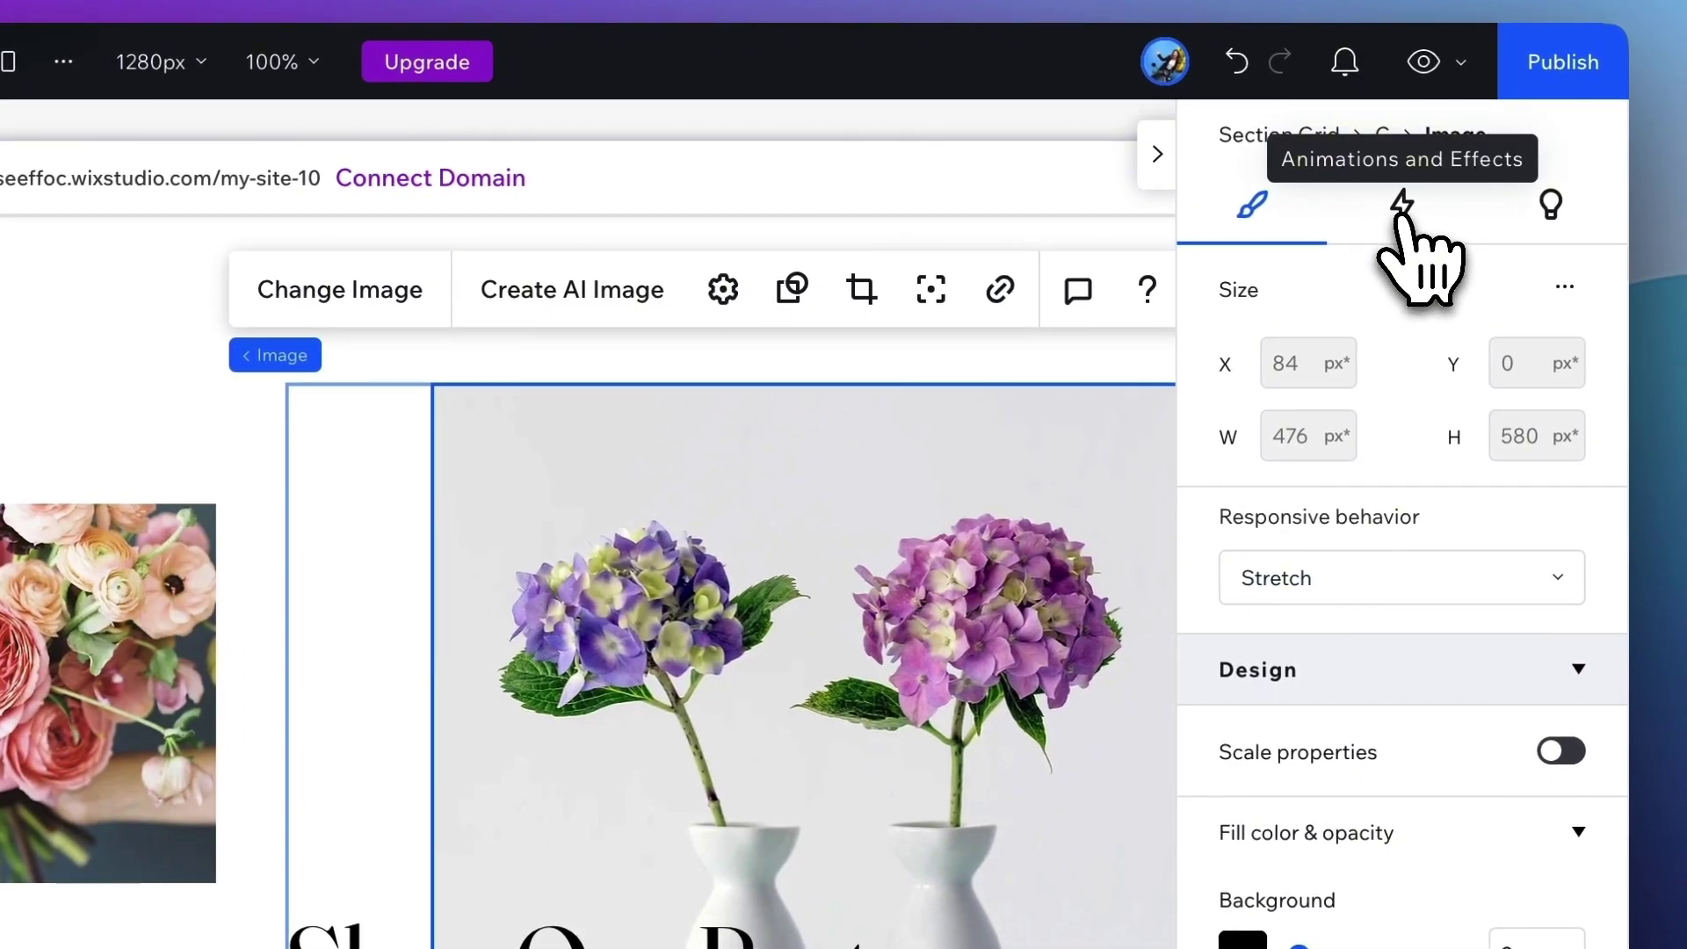
Add a hover animation with the Expand preset to the hydrangea image.
click(1402, 211)
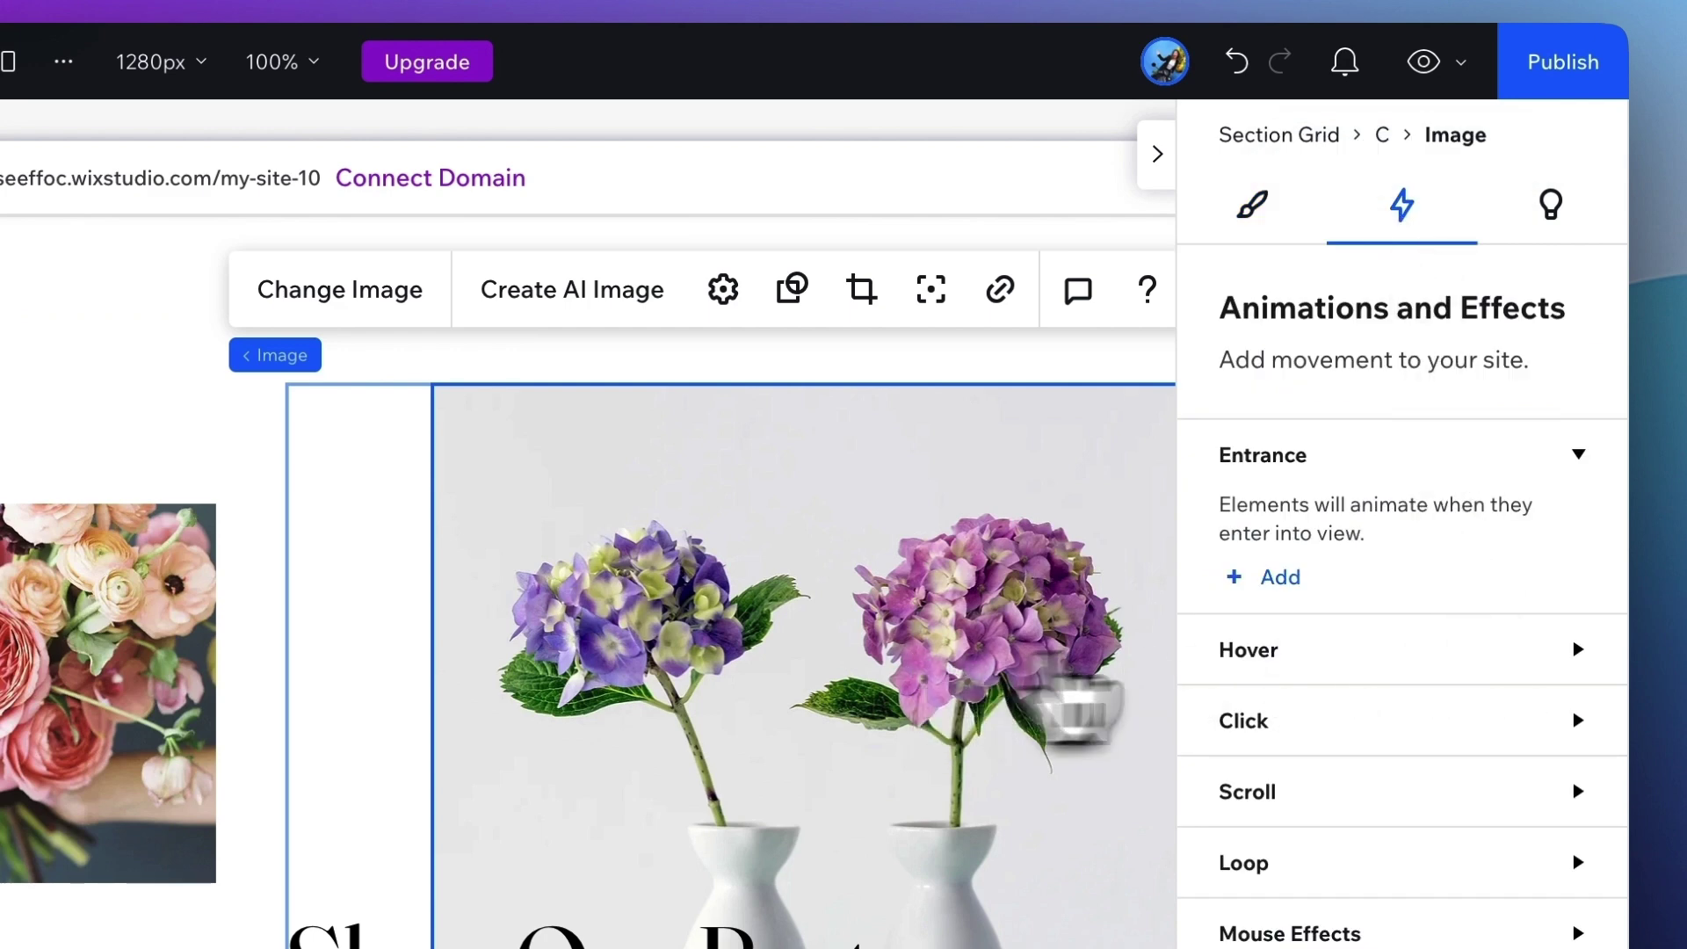
click(1278, 650)
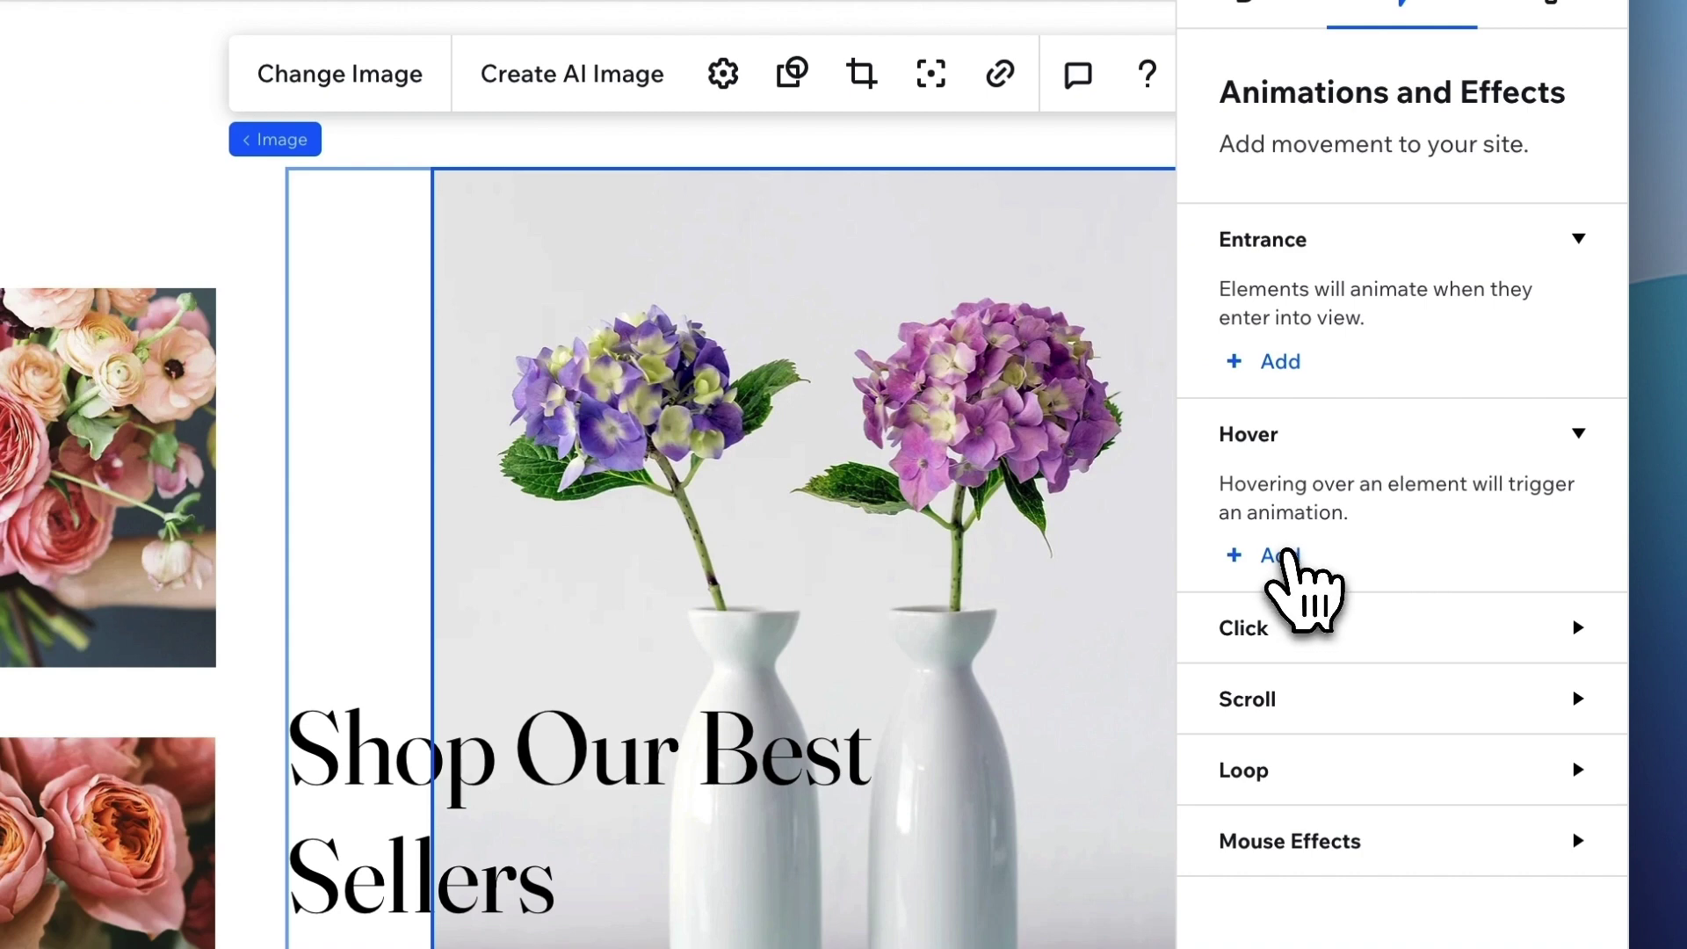
click(1284, 555)
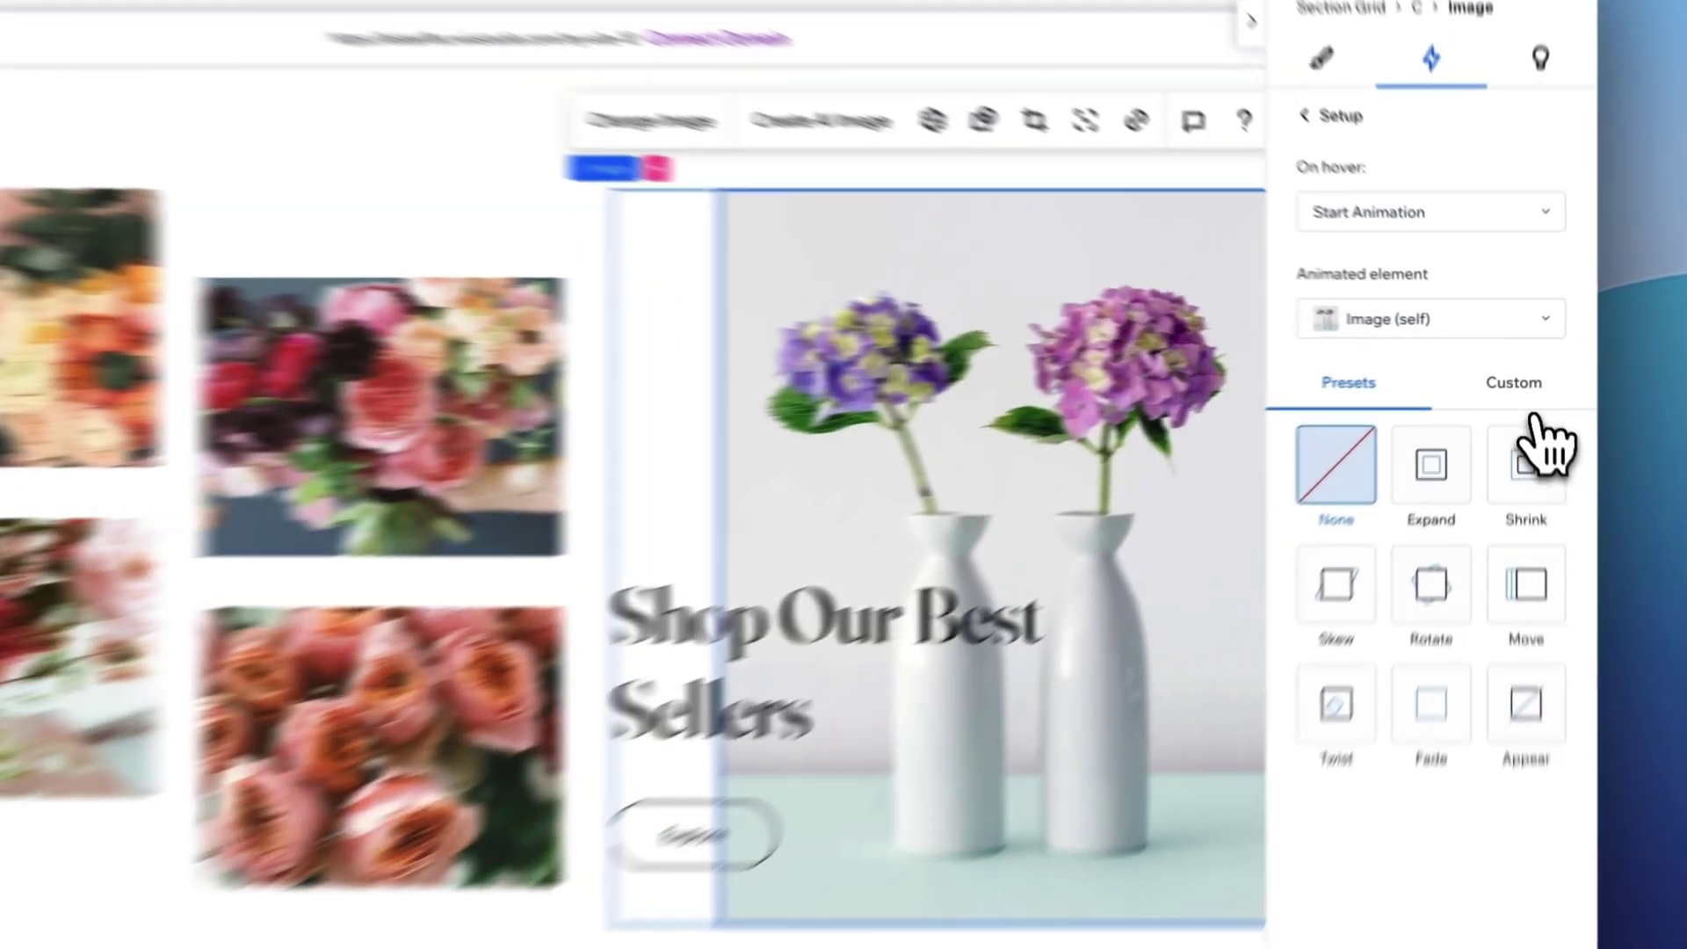
click(1520, 372)
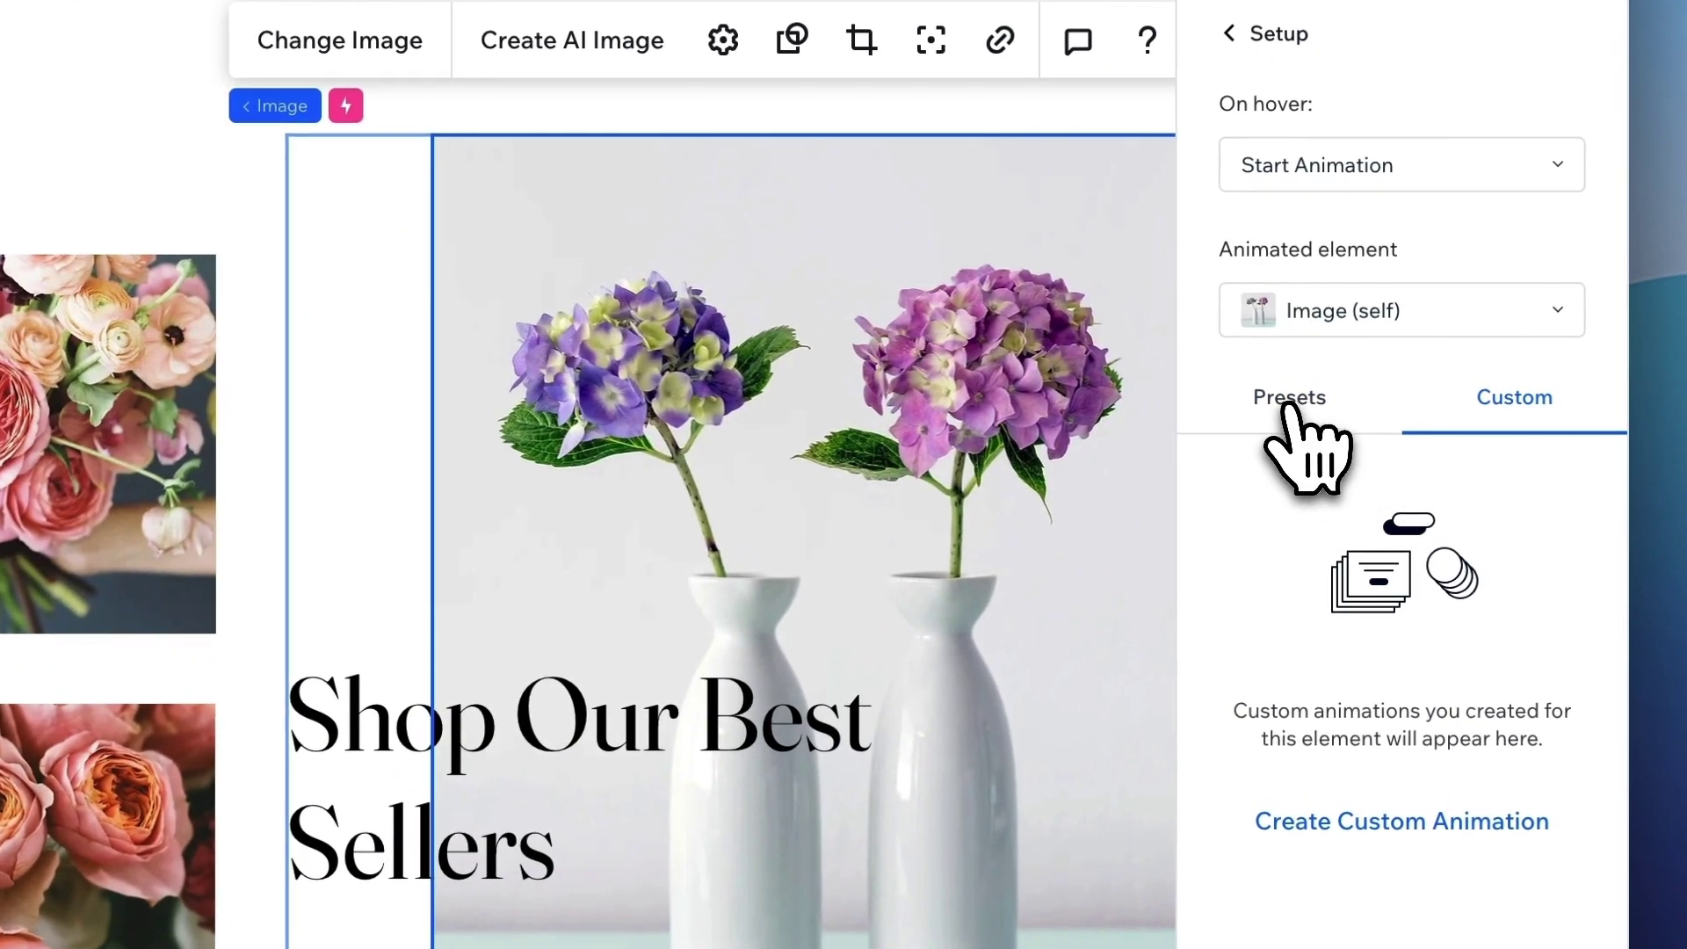
click(1288, 399)
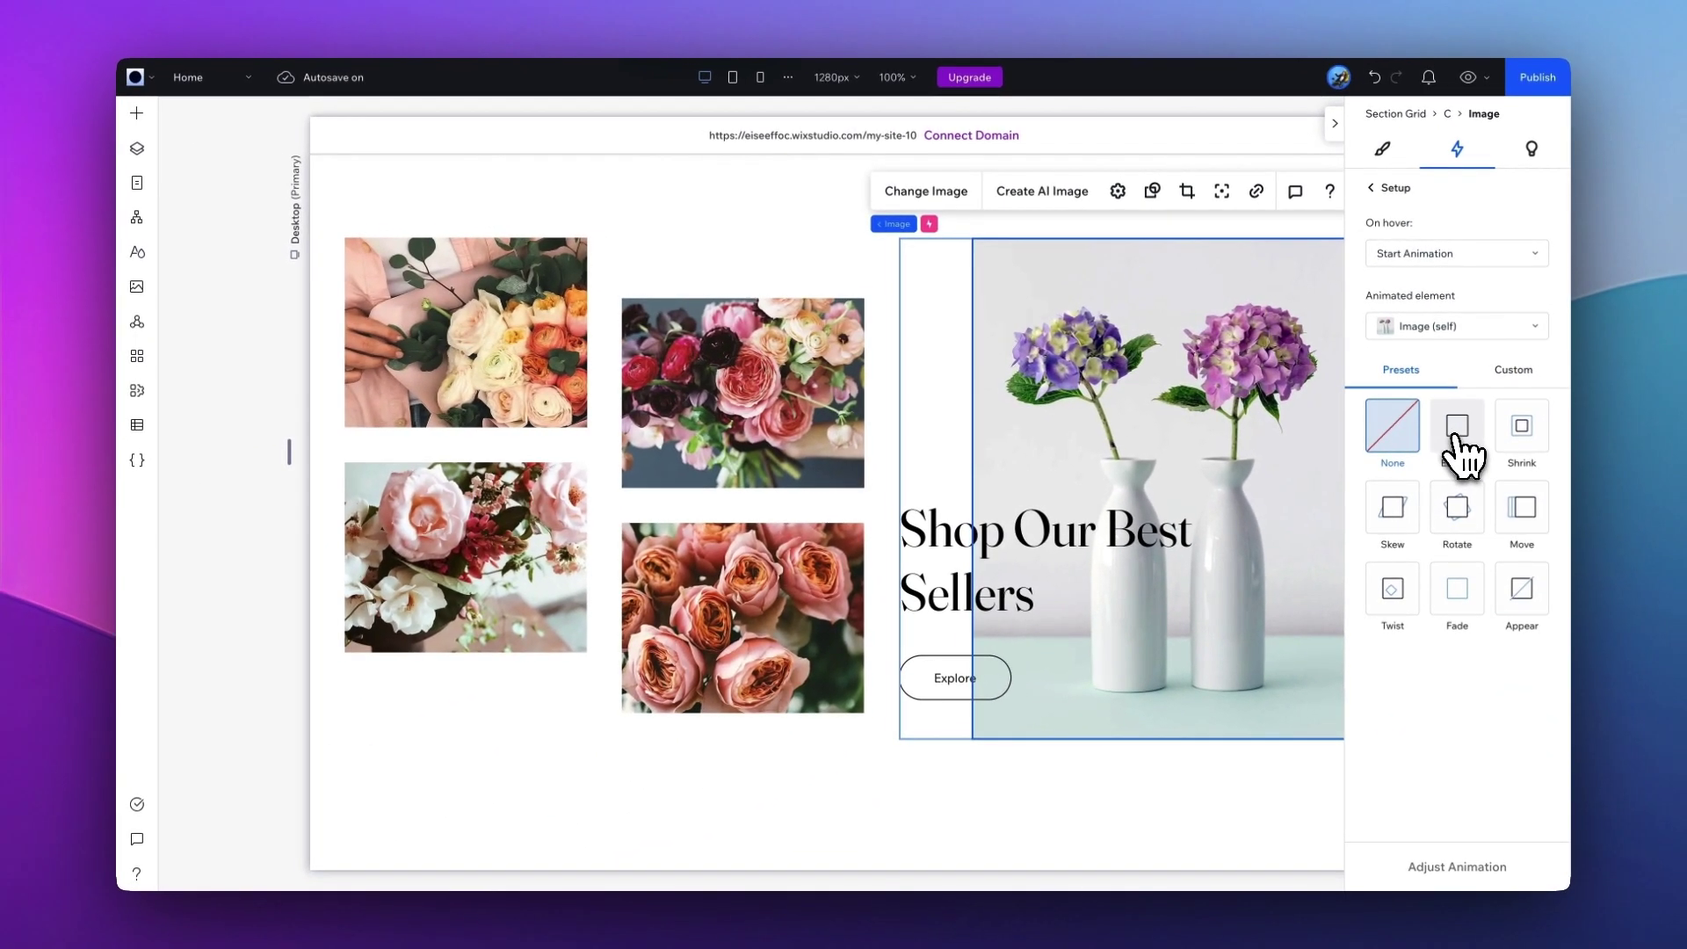
click(1456, 431)
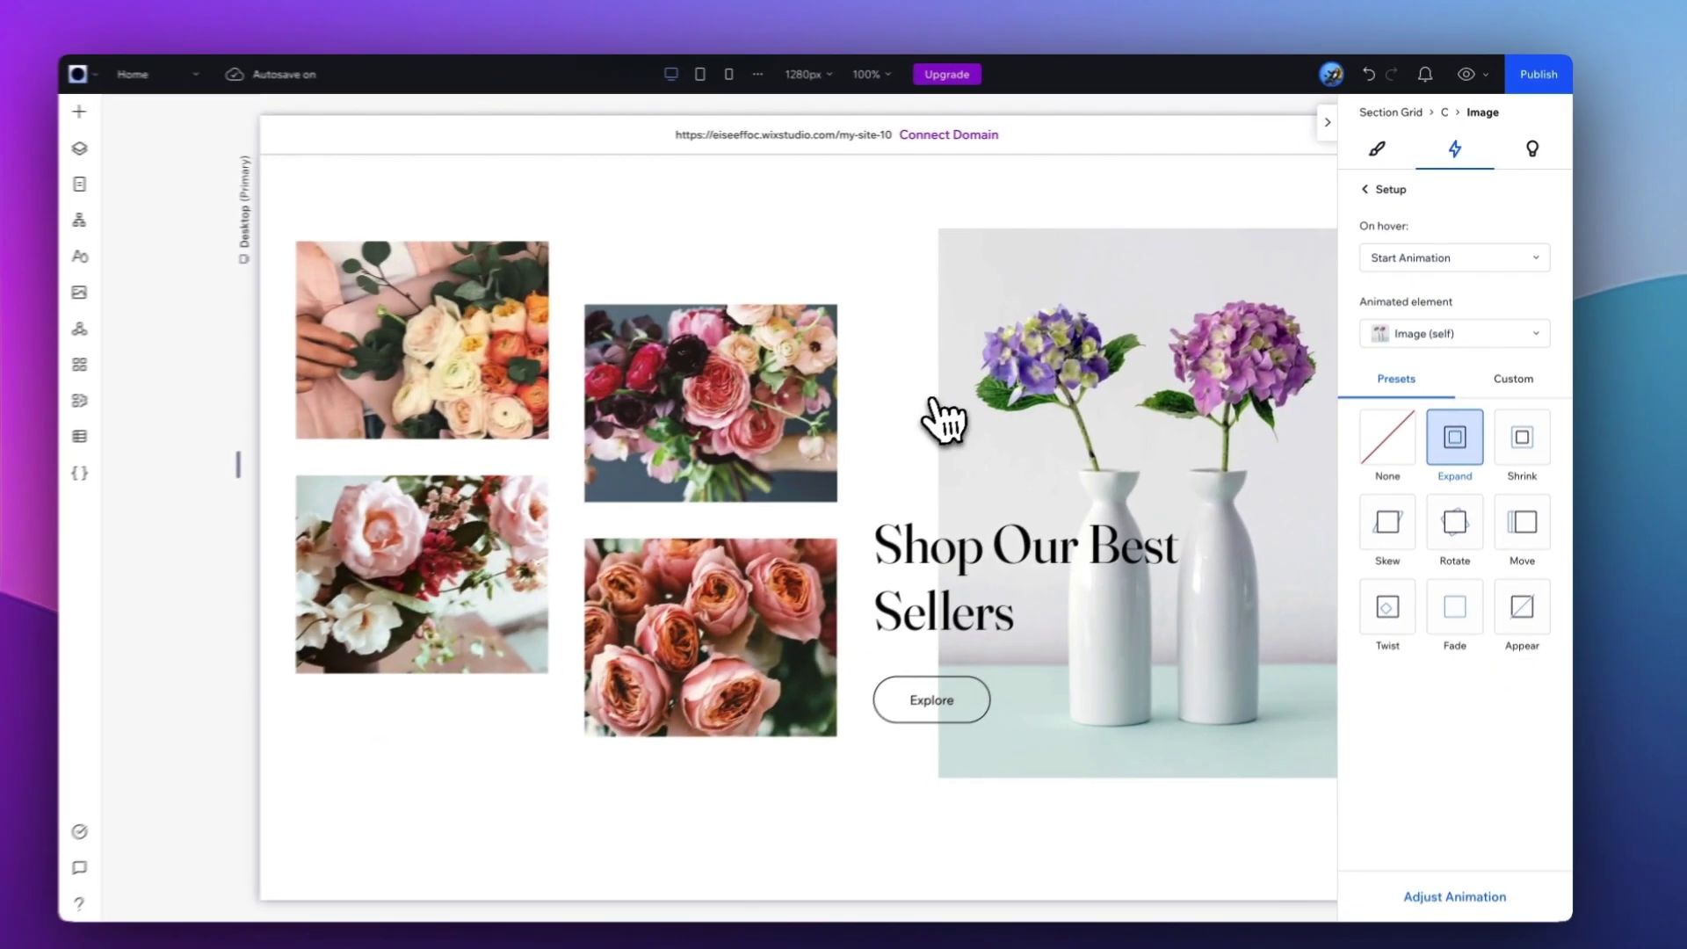
Reselect the hydrangea image, then select the bottom-left roses image.
click(948, 421)
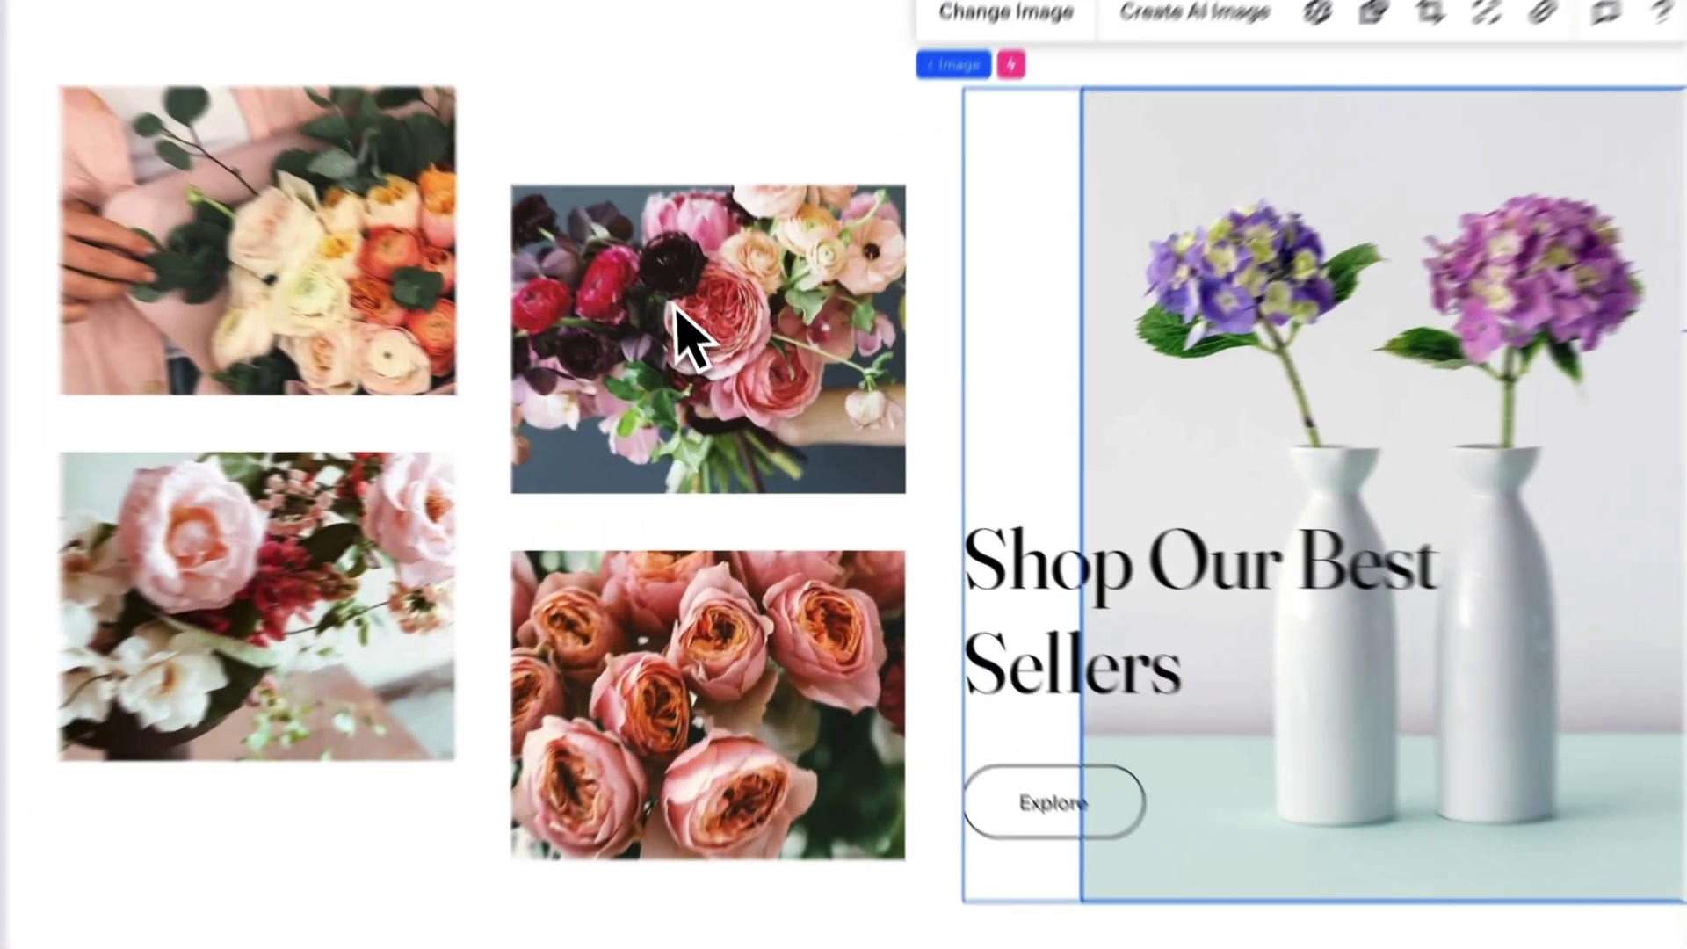
click(1387, 426)
click(387, 562)
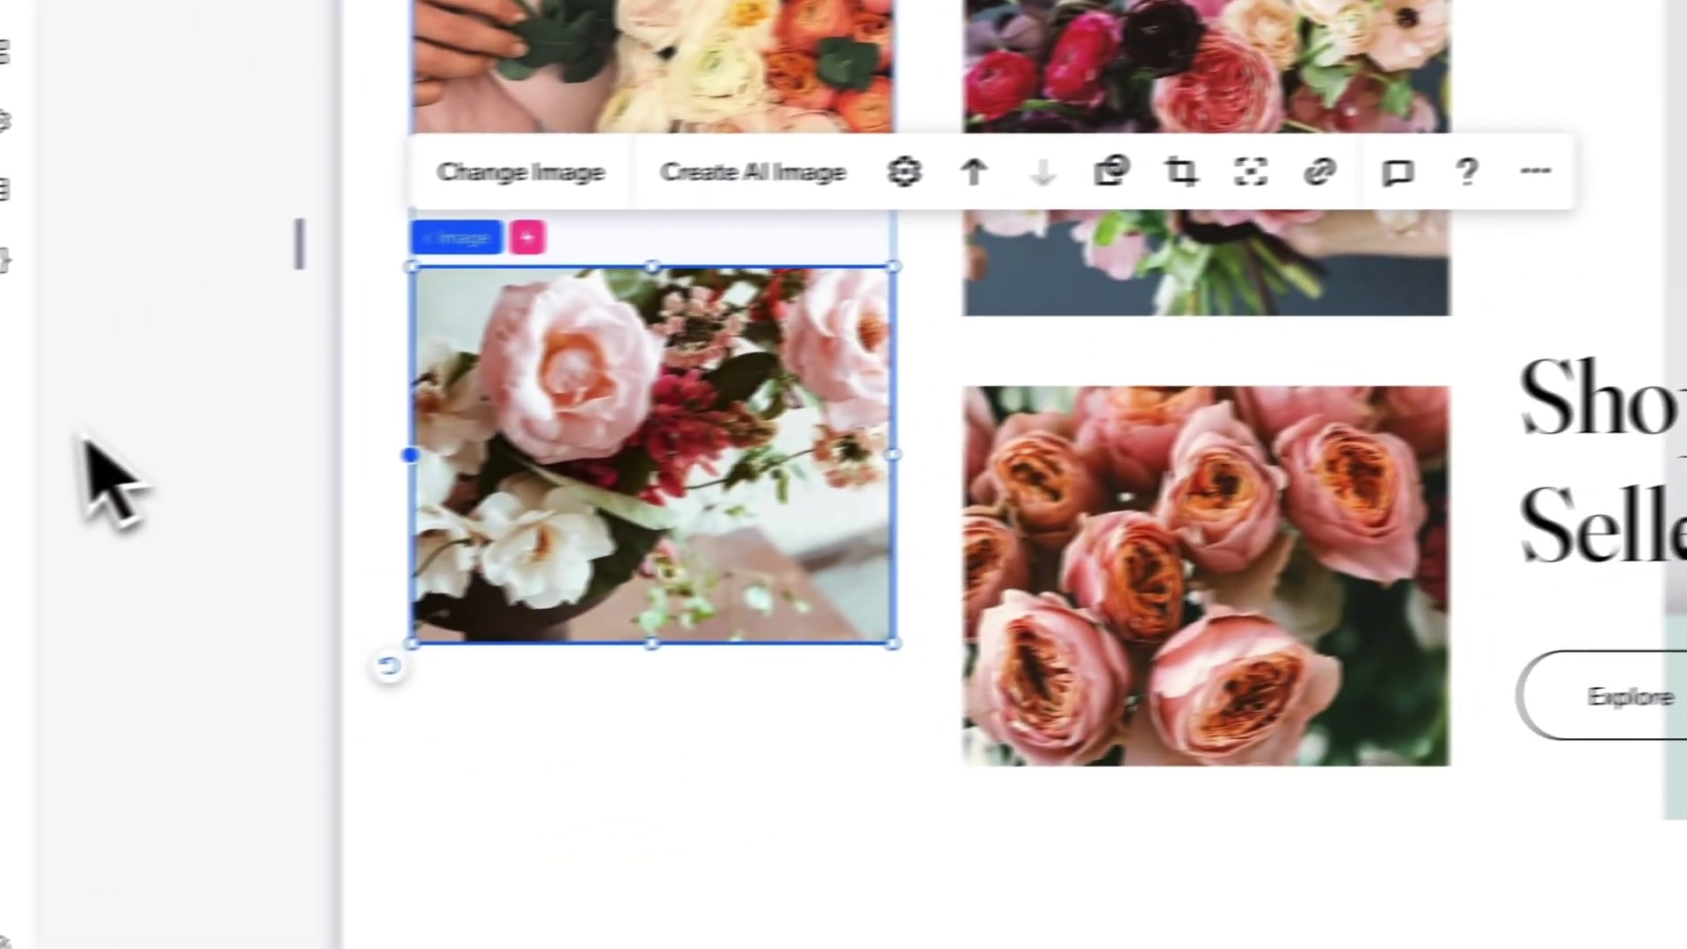
key(Escape)
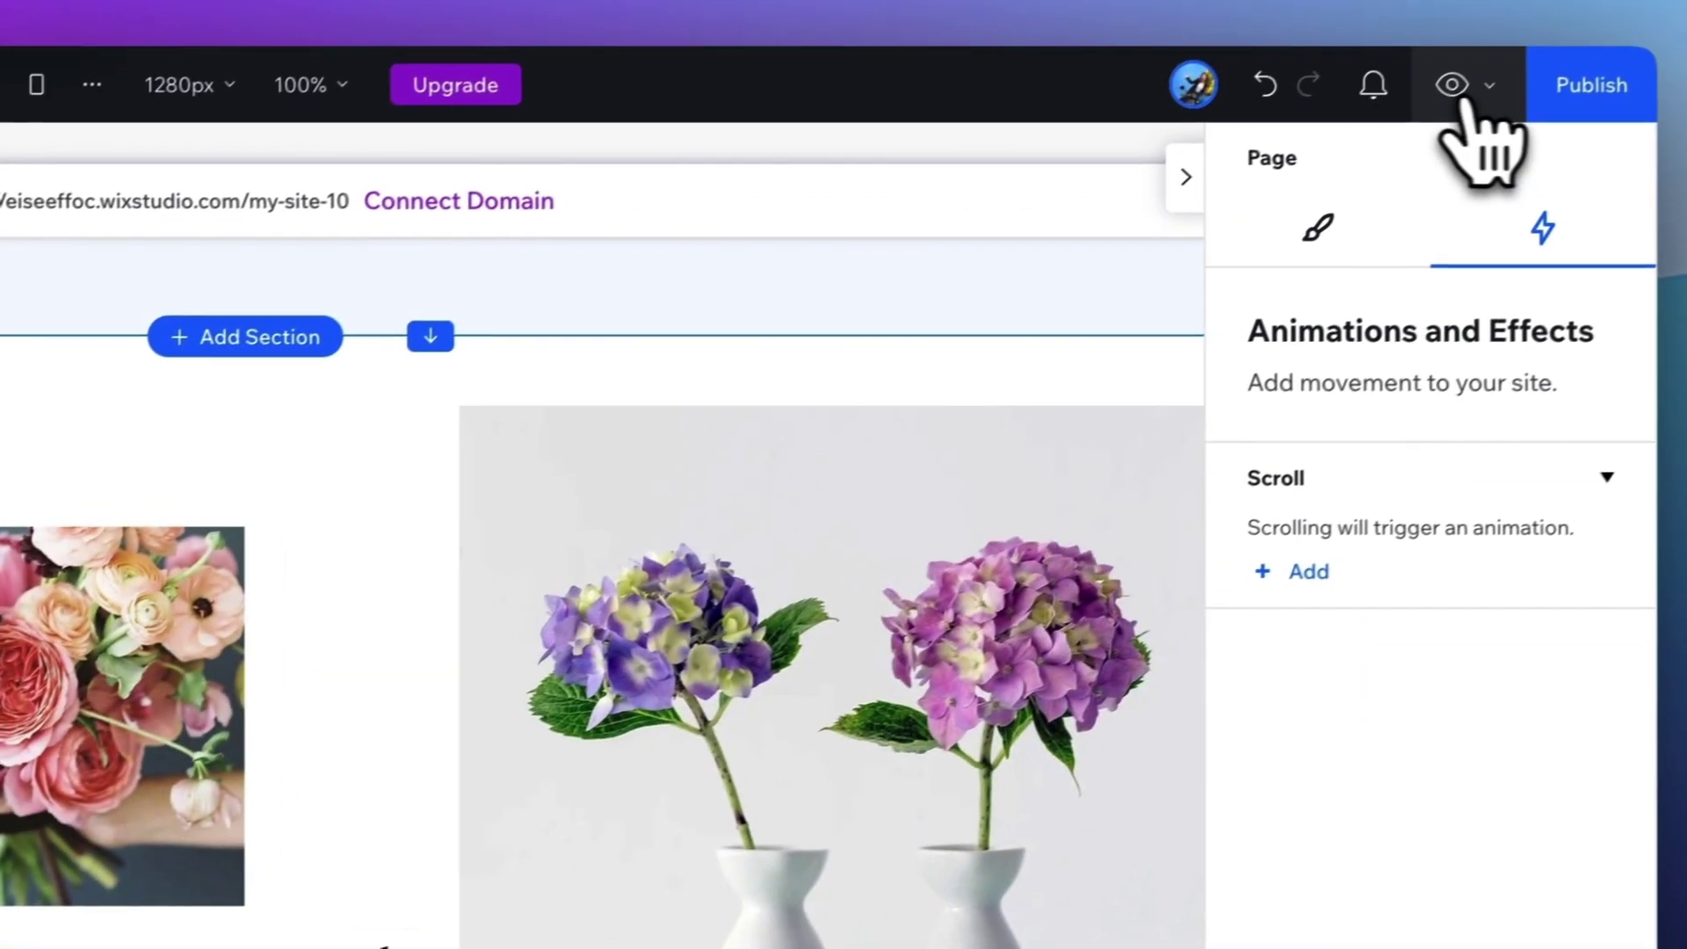
click(1454, 88)
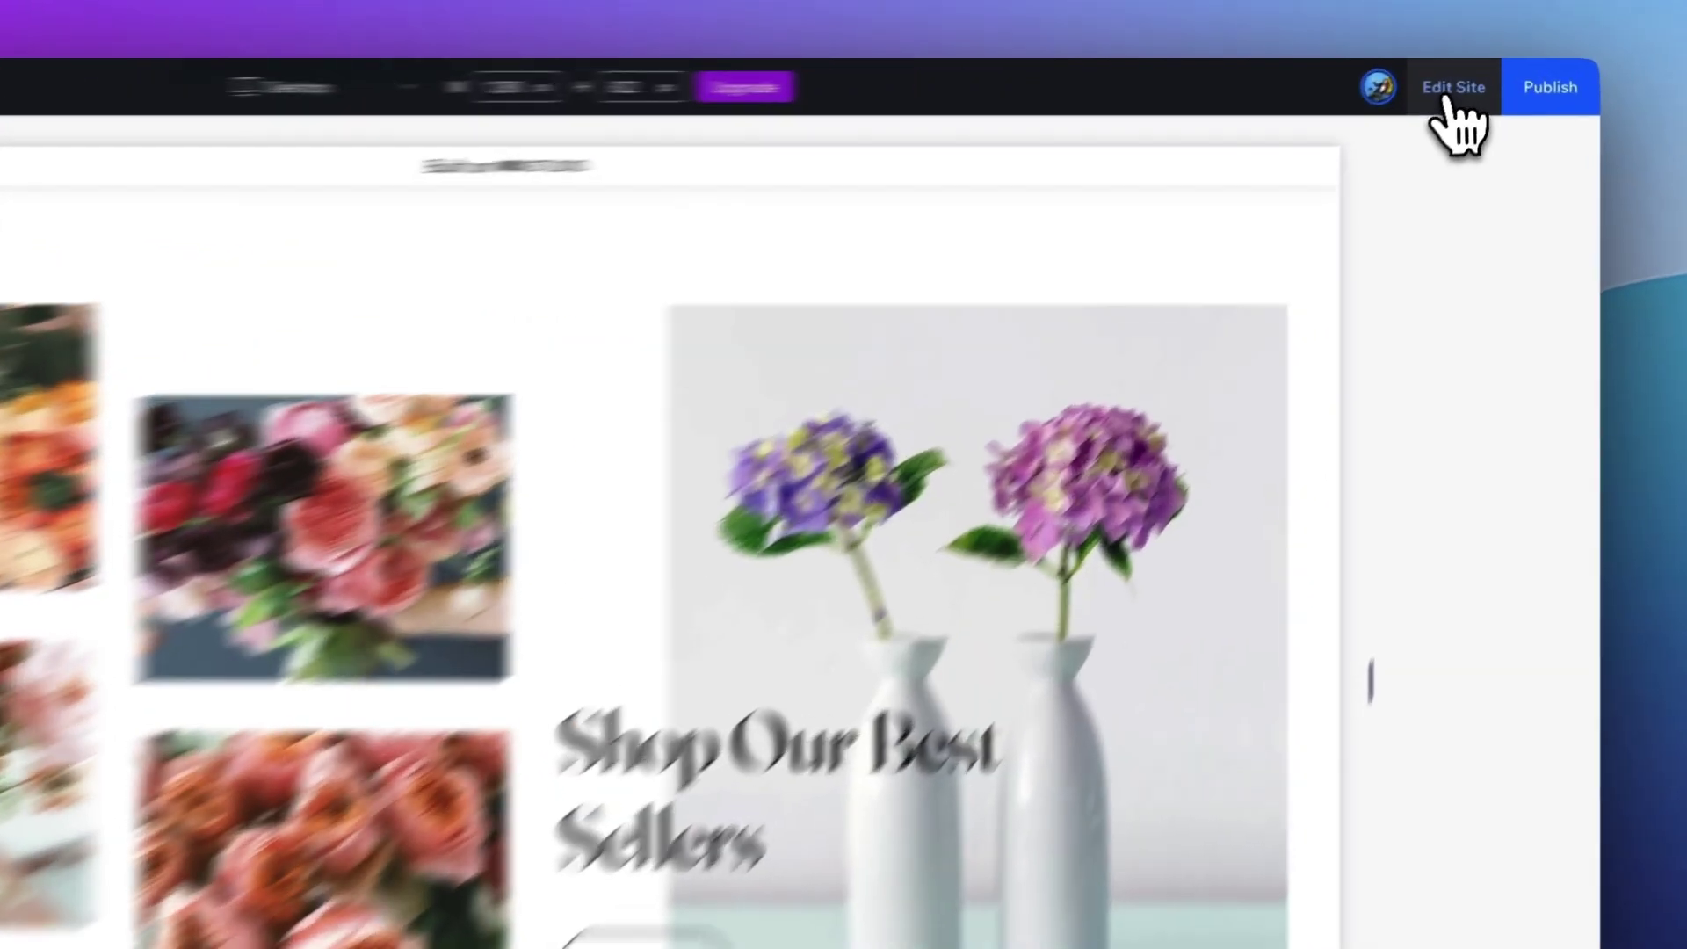
click(1473, 78)
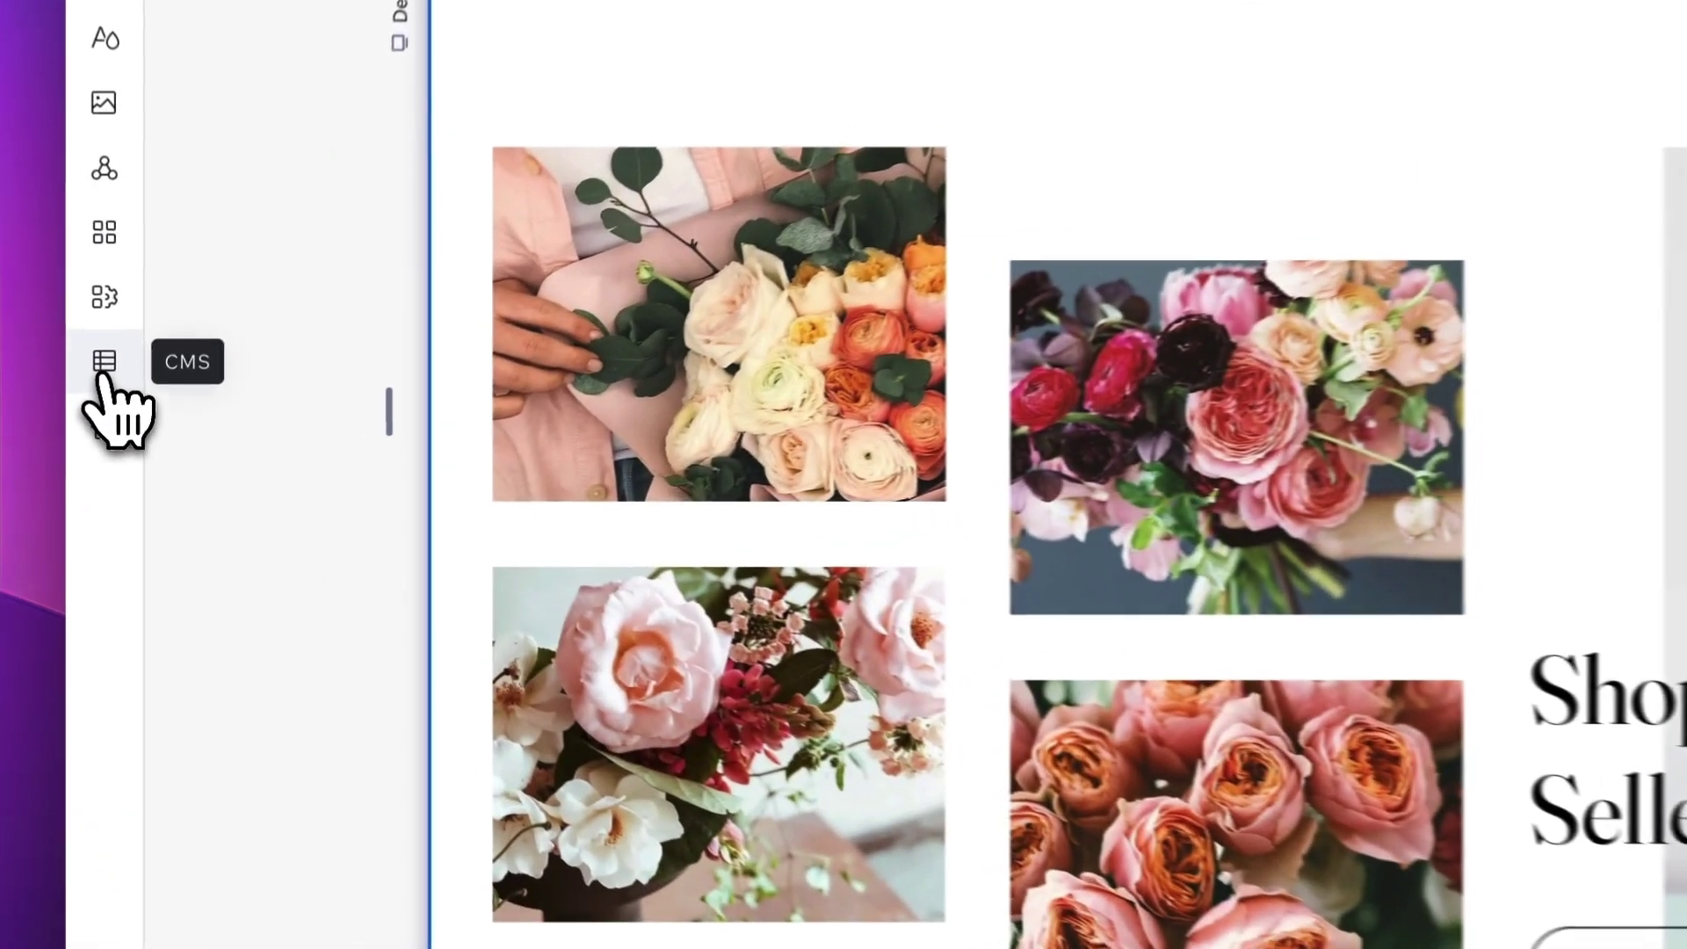
Start the CMS and add the Team preset collection to the site.
click(138, 427)
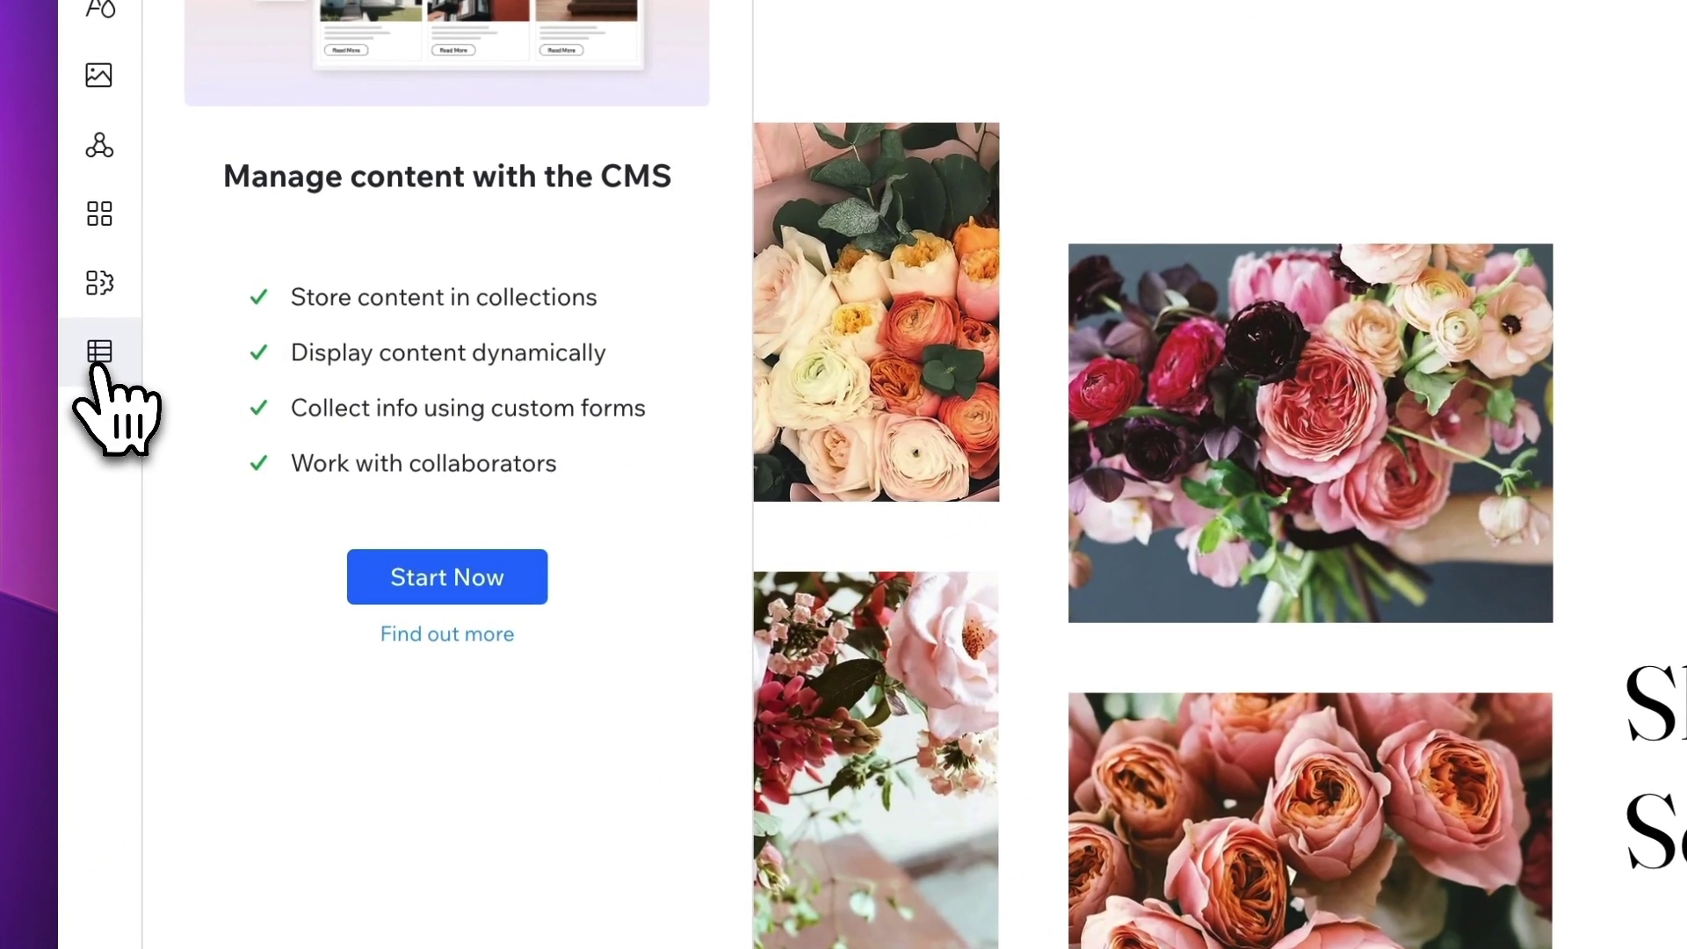
click(419, 596)
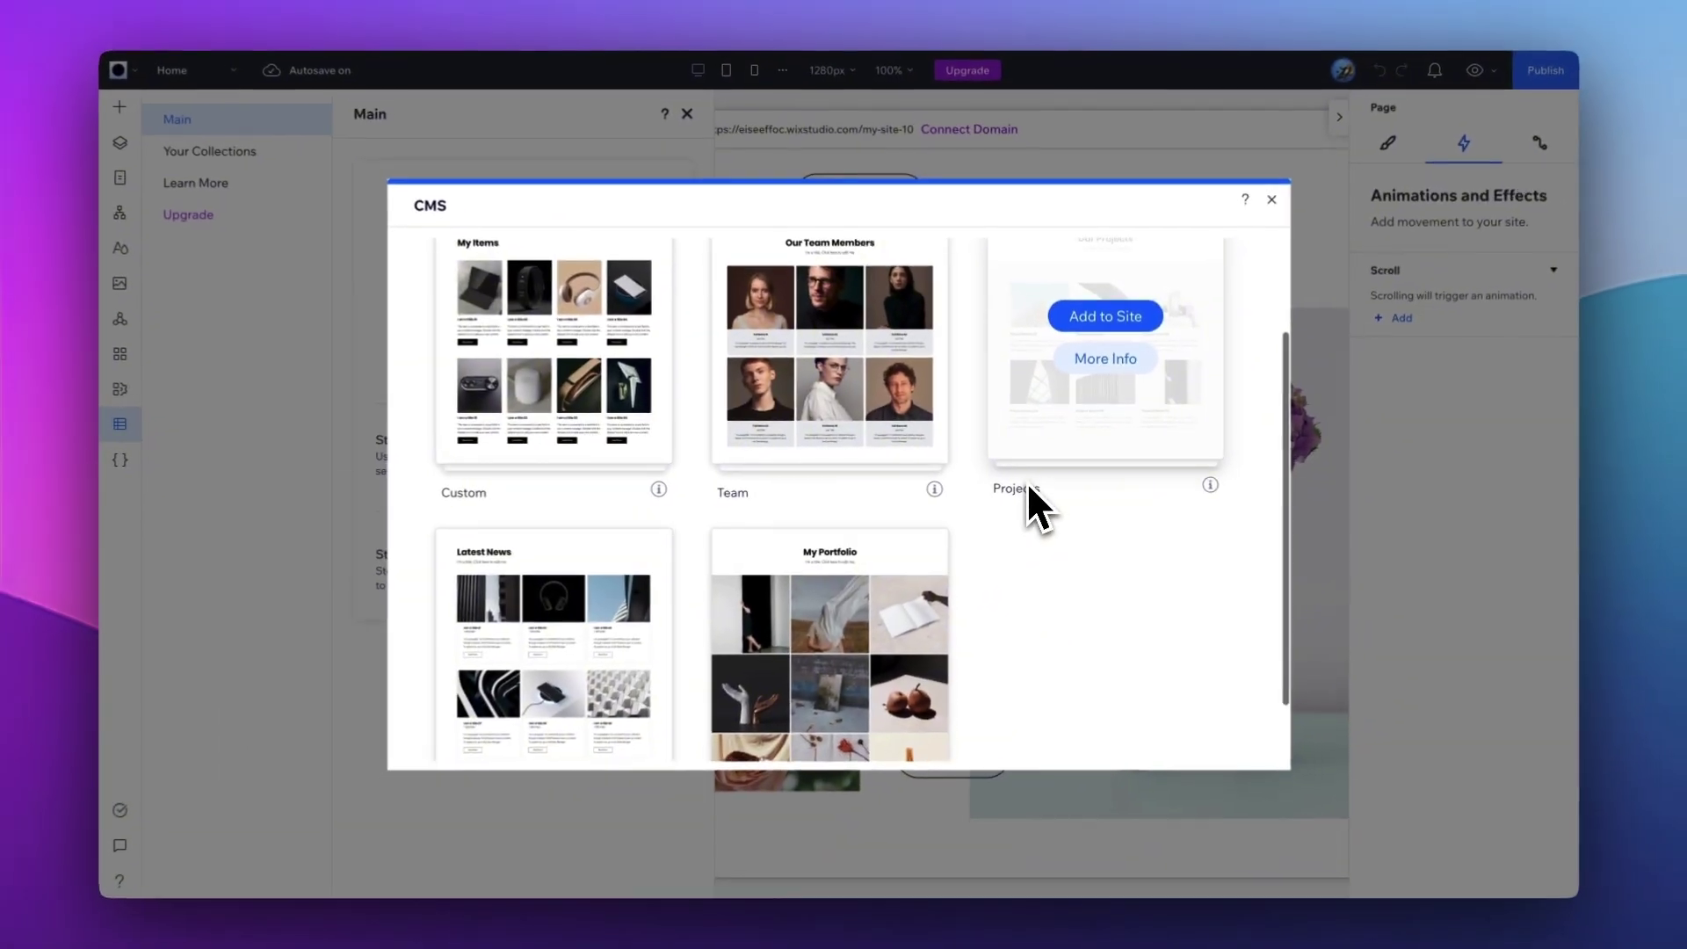
scroll(1026, 481, down, 2)
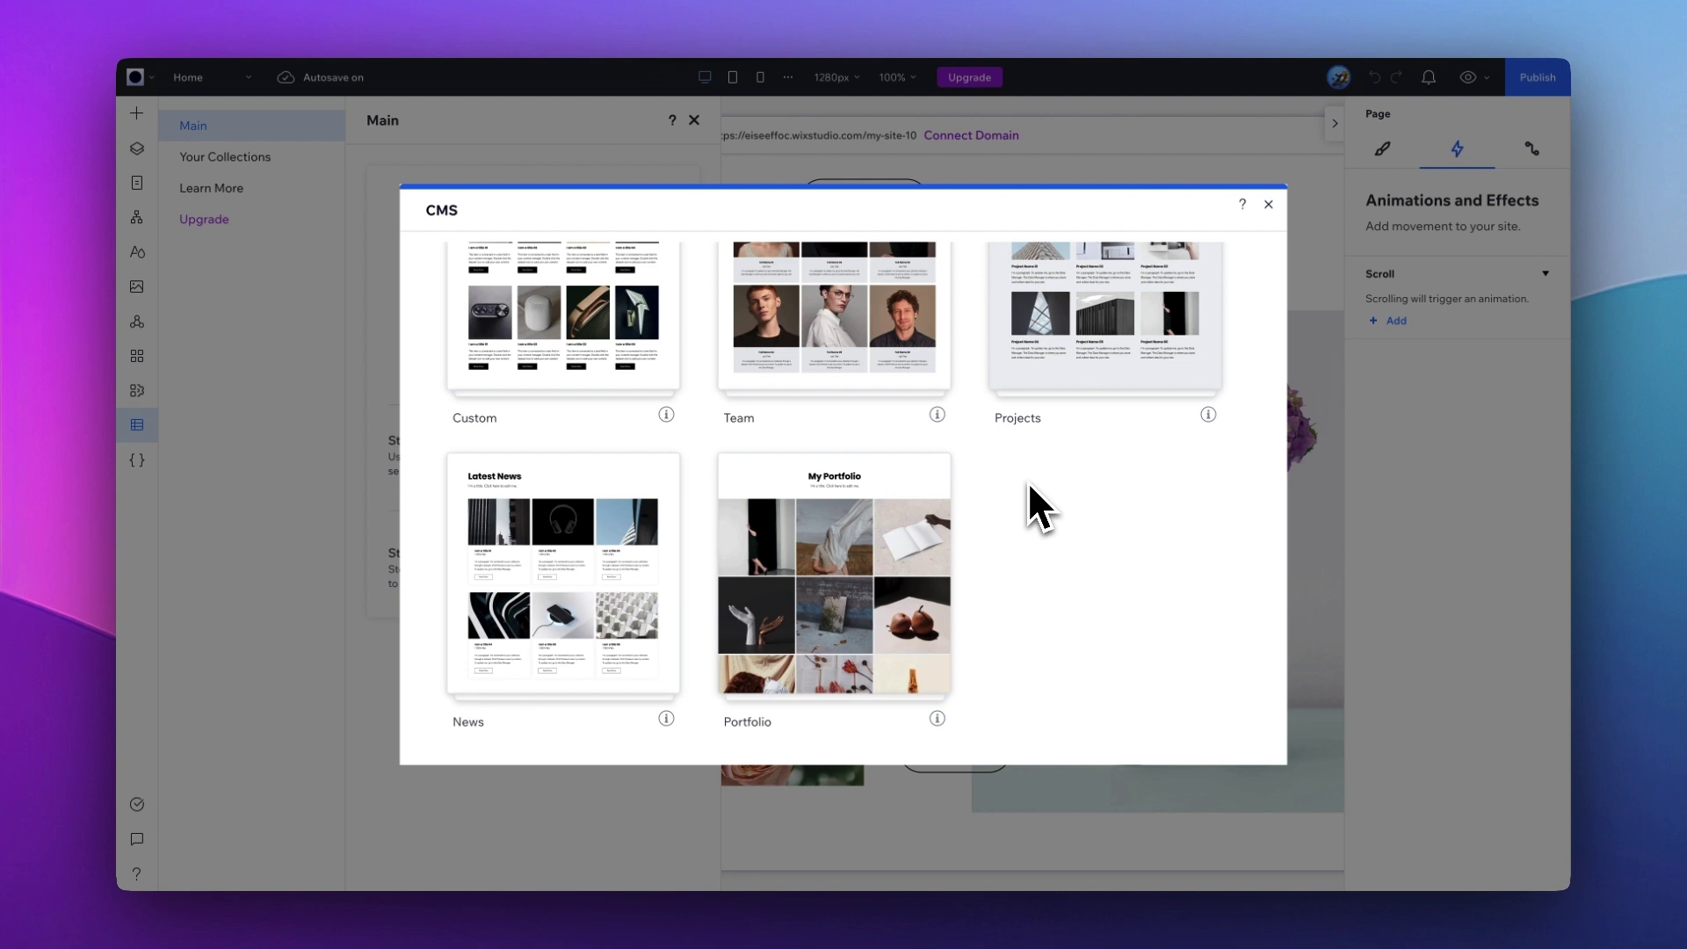
scroll(1026, 482, up, 2)
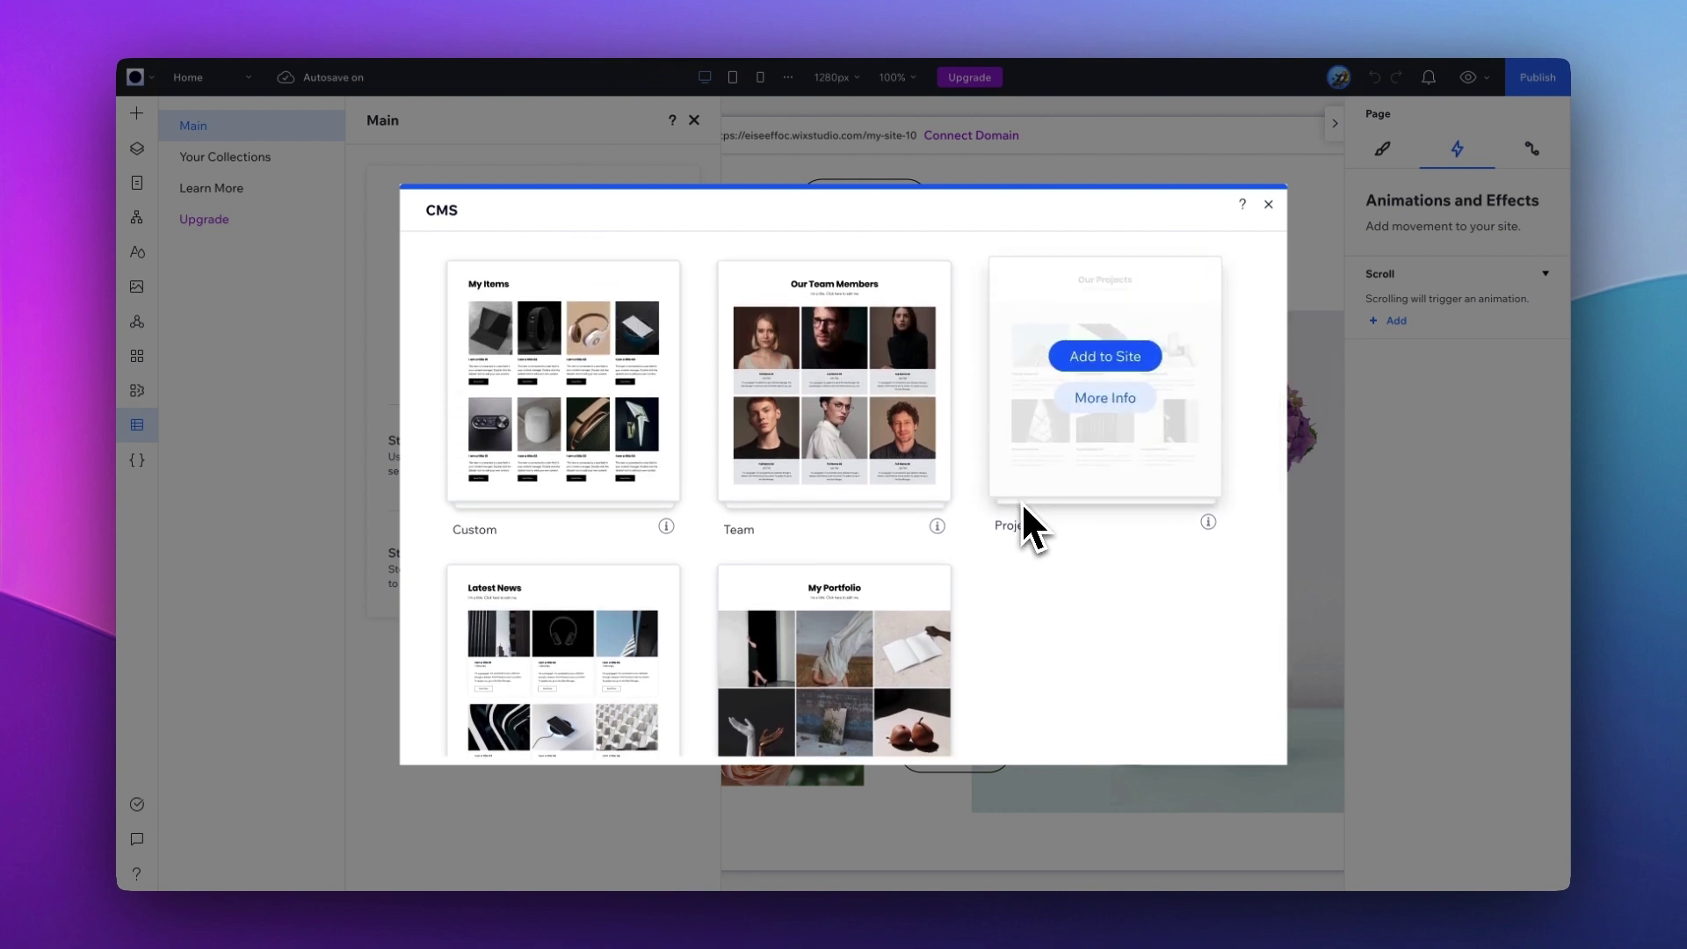
scroll(1052, 585, down, 2)
mouse_move(594, 606)
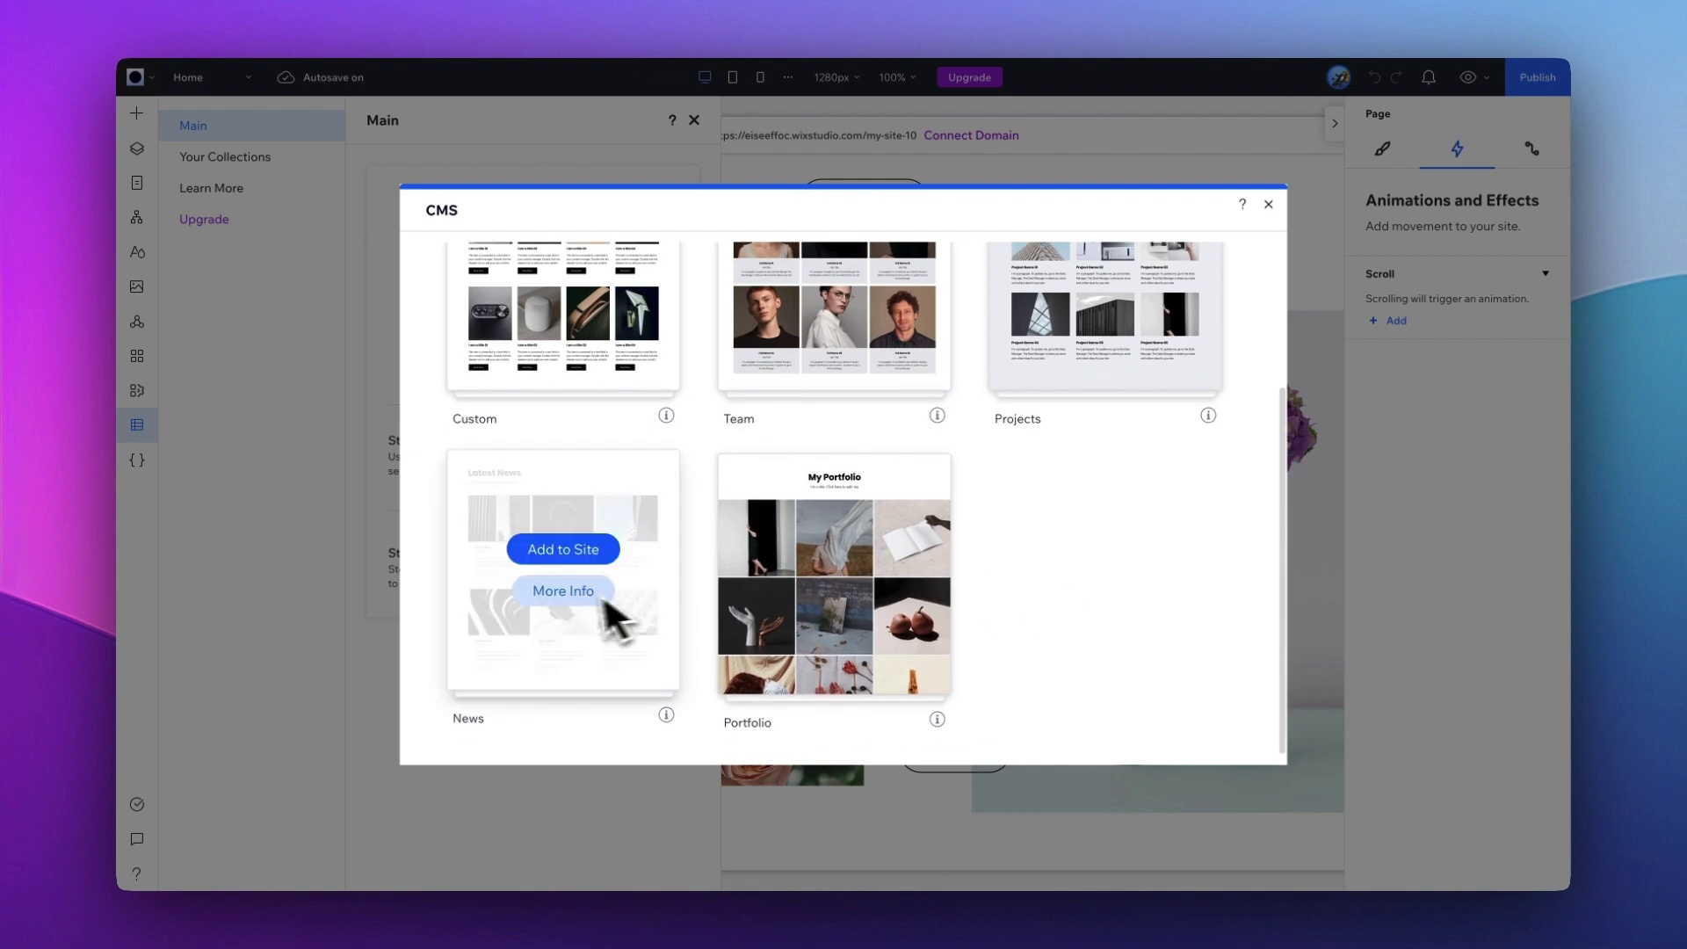
mouse_move(802, 642)
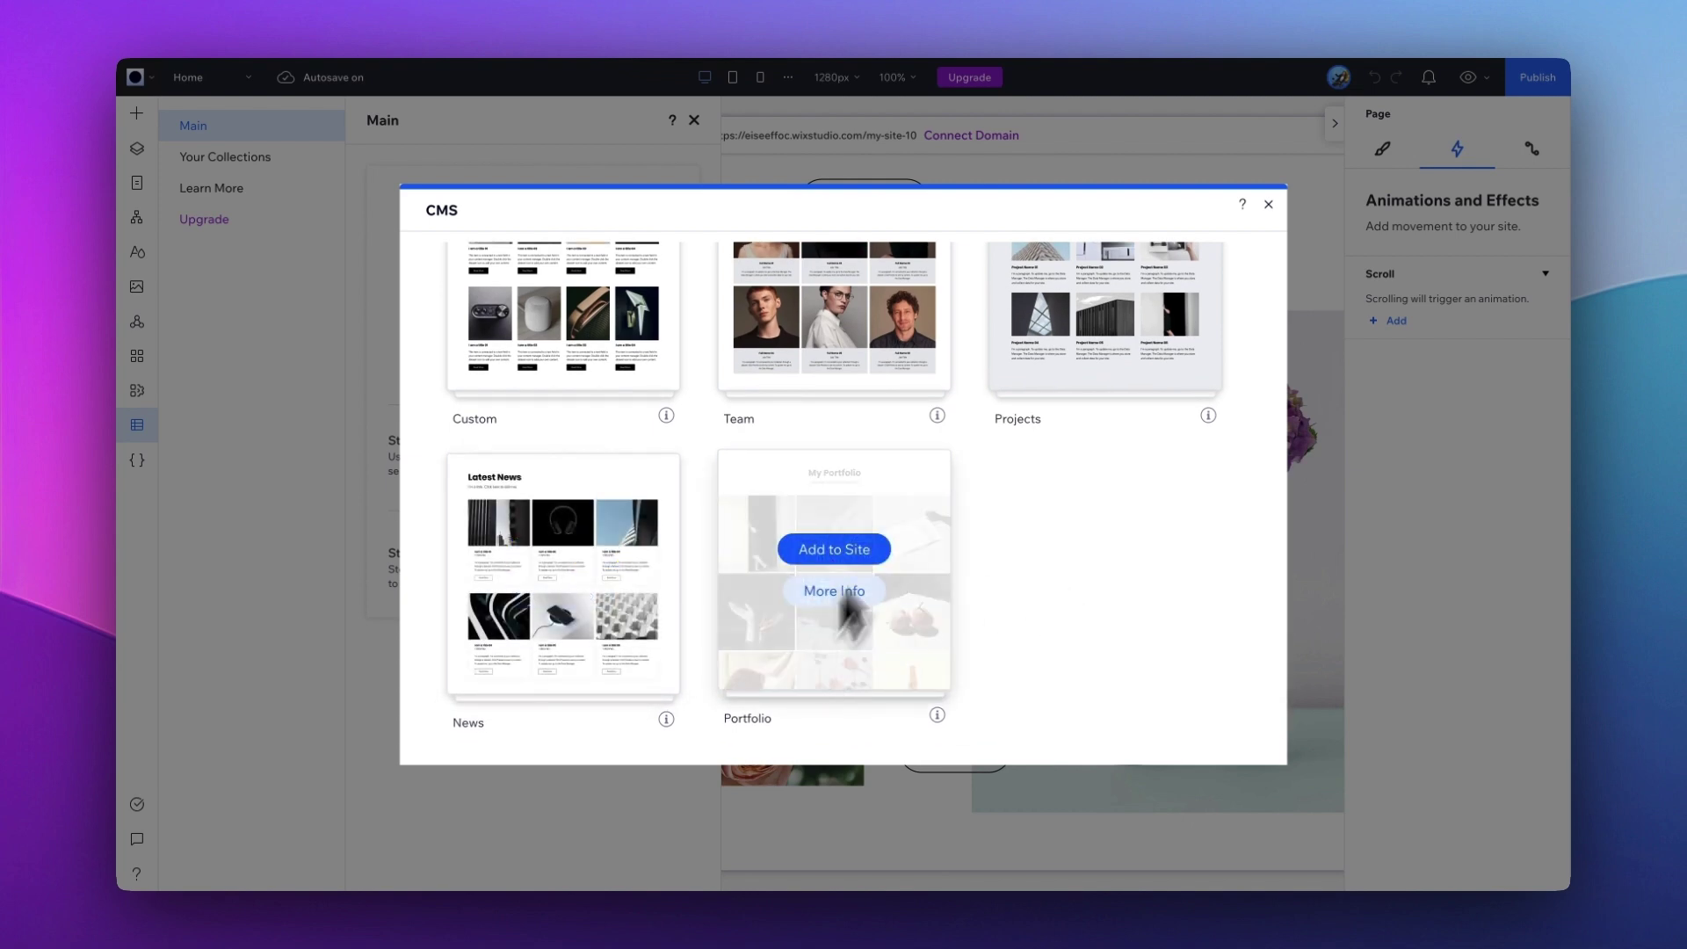
scroll(928, 289, up, 3)
click(834, 433)
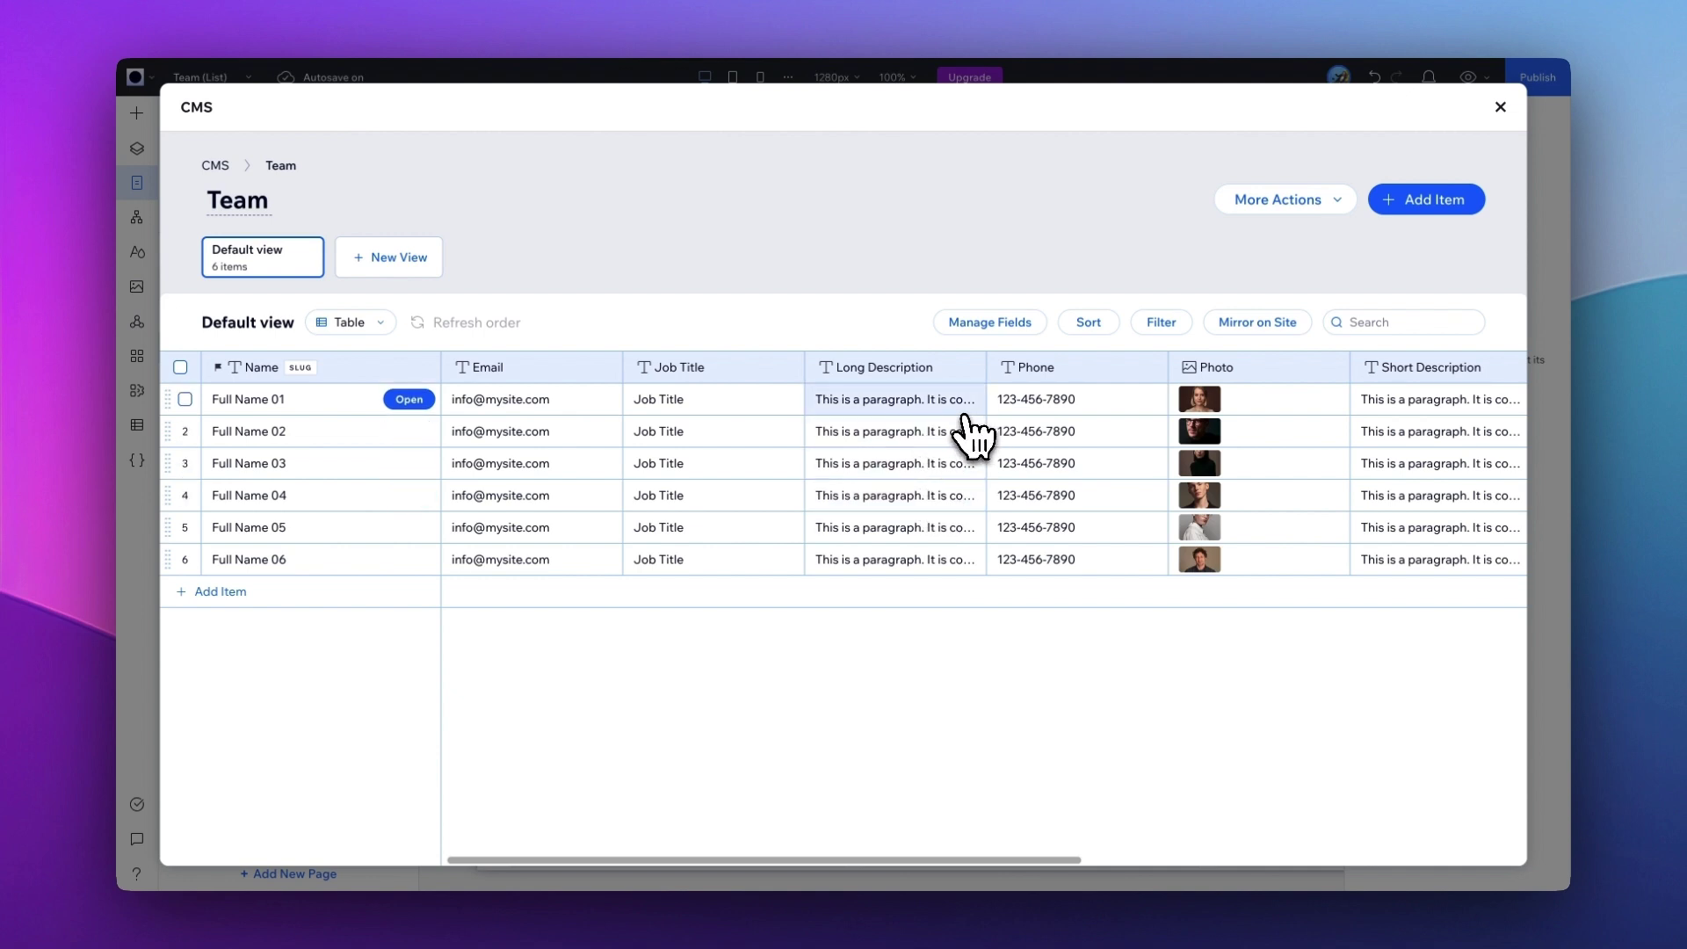
Rename the first Team item from Full Name 01 to 'Glowing'.
click(252, 407)
drag(290, 403, 184, 398)
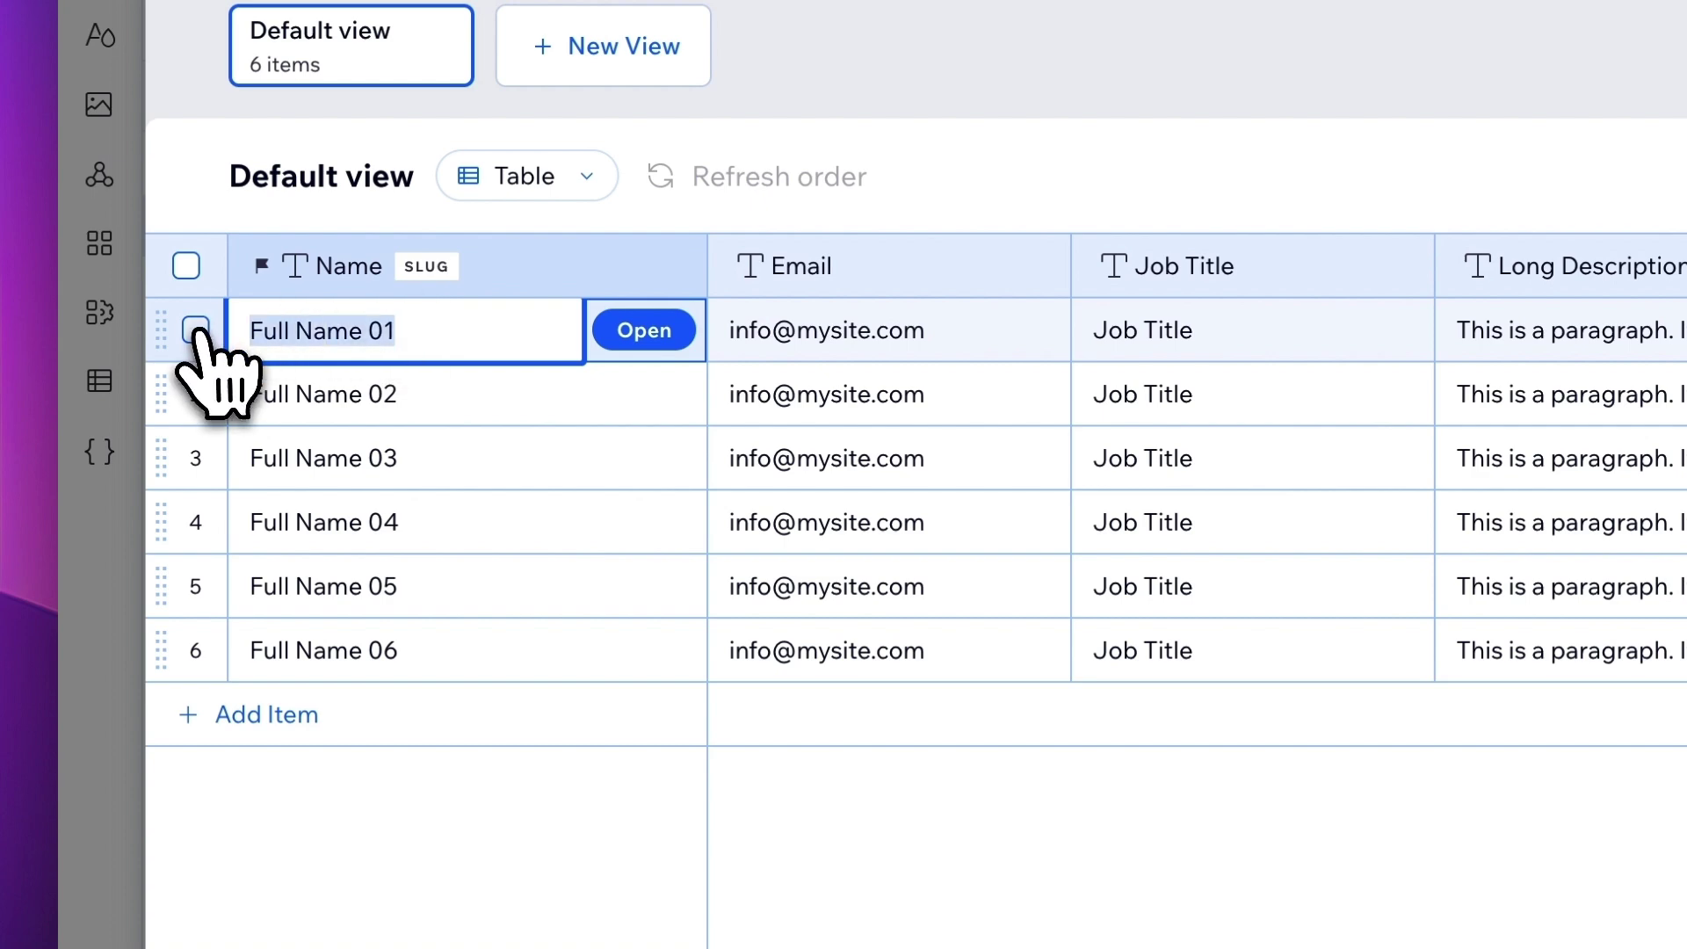
text(Glowi)
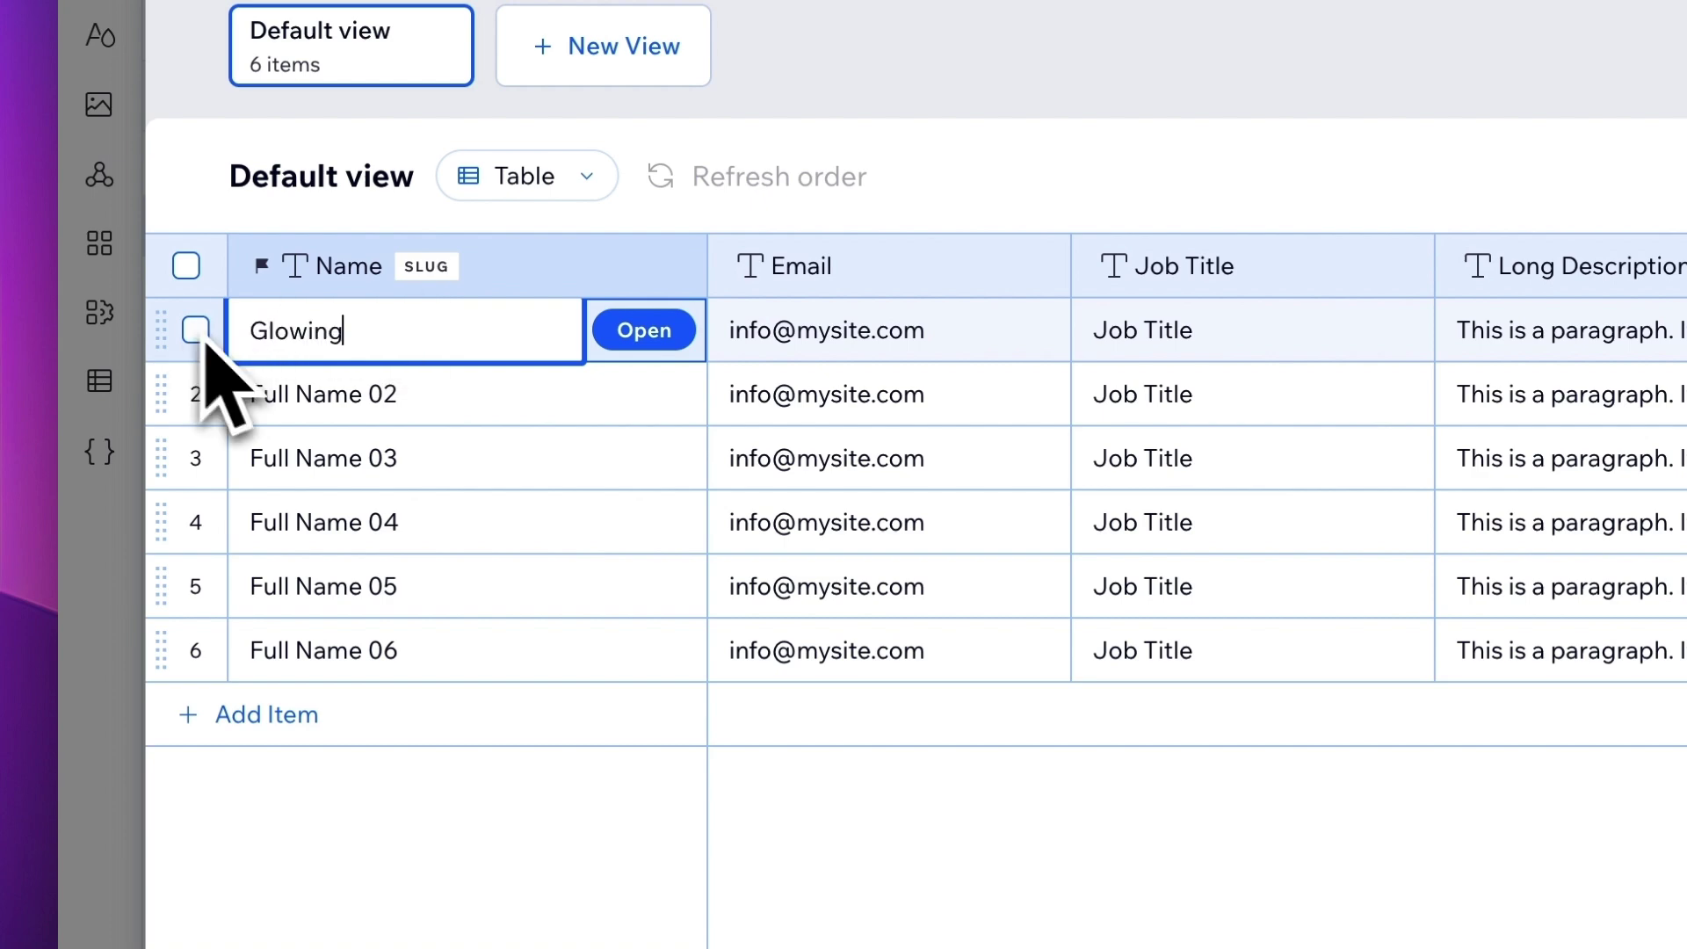
text(ng)
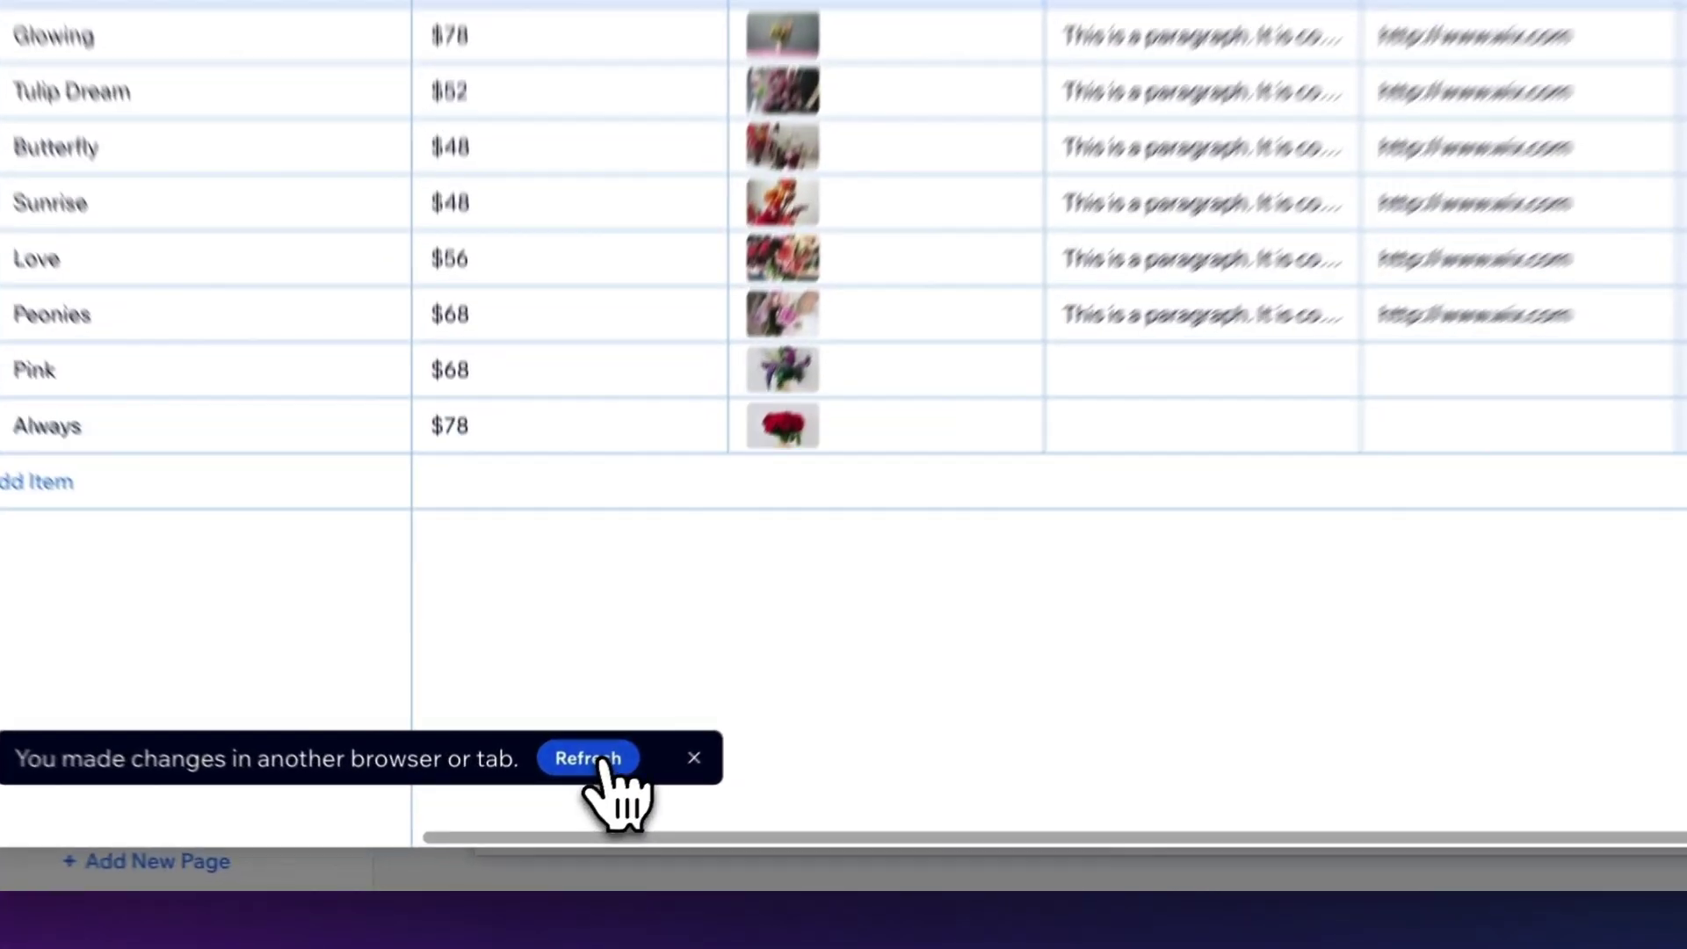
Close the collection editor, review the Team (List) page cards, and reopen the CMS panel.
click(553, 813)
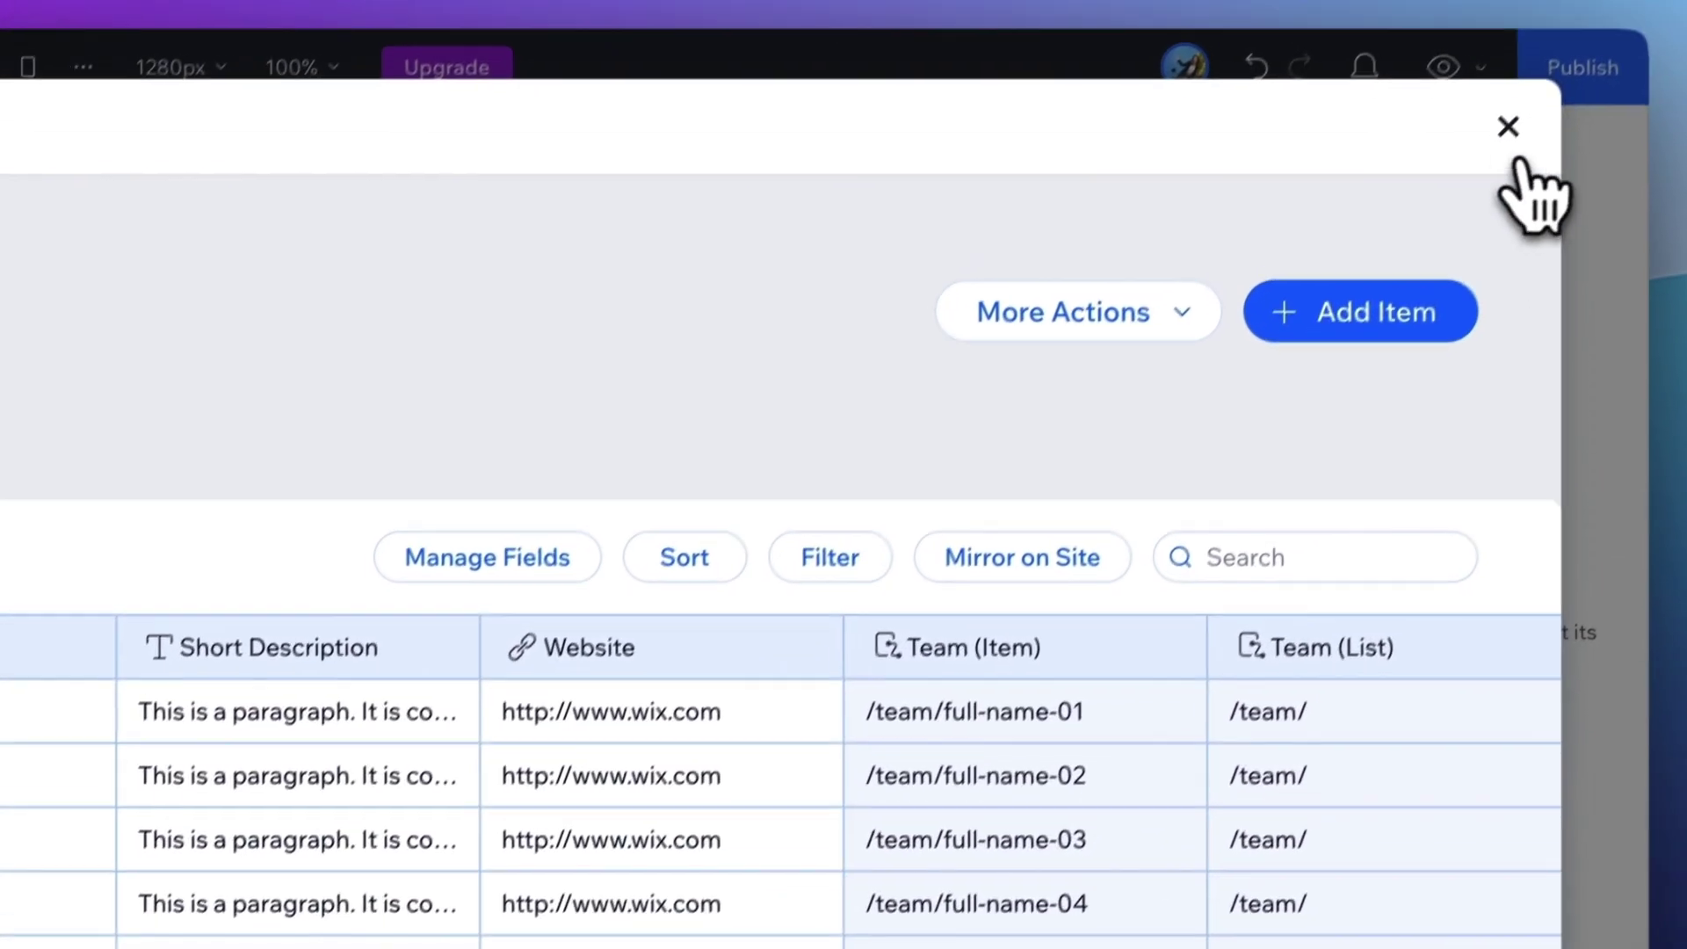
click(1509, 130)
scroll(1484, 465, down, 5)
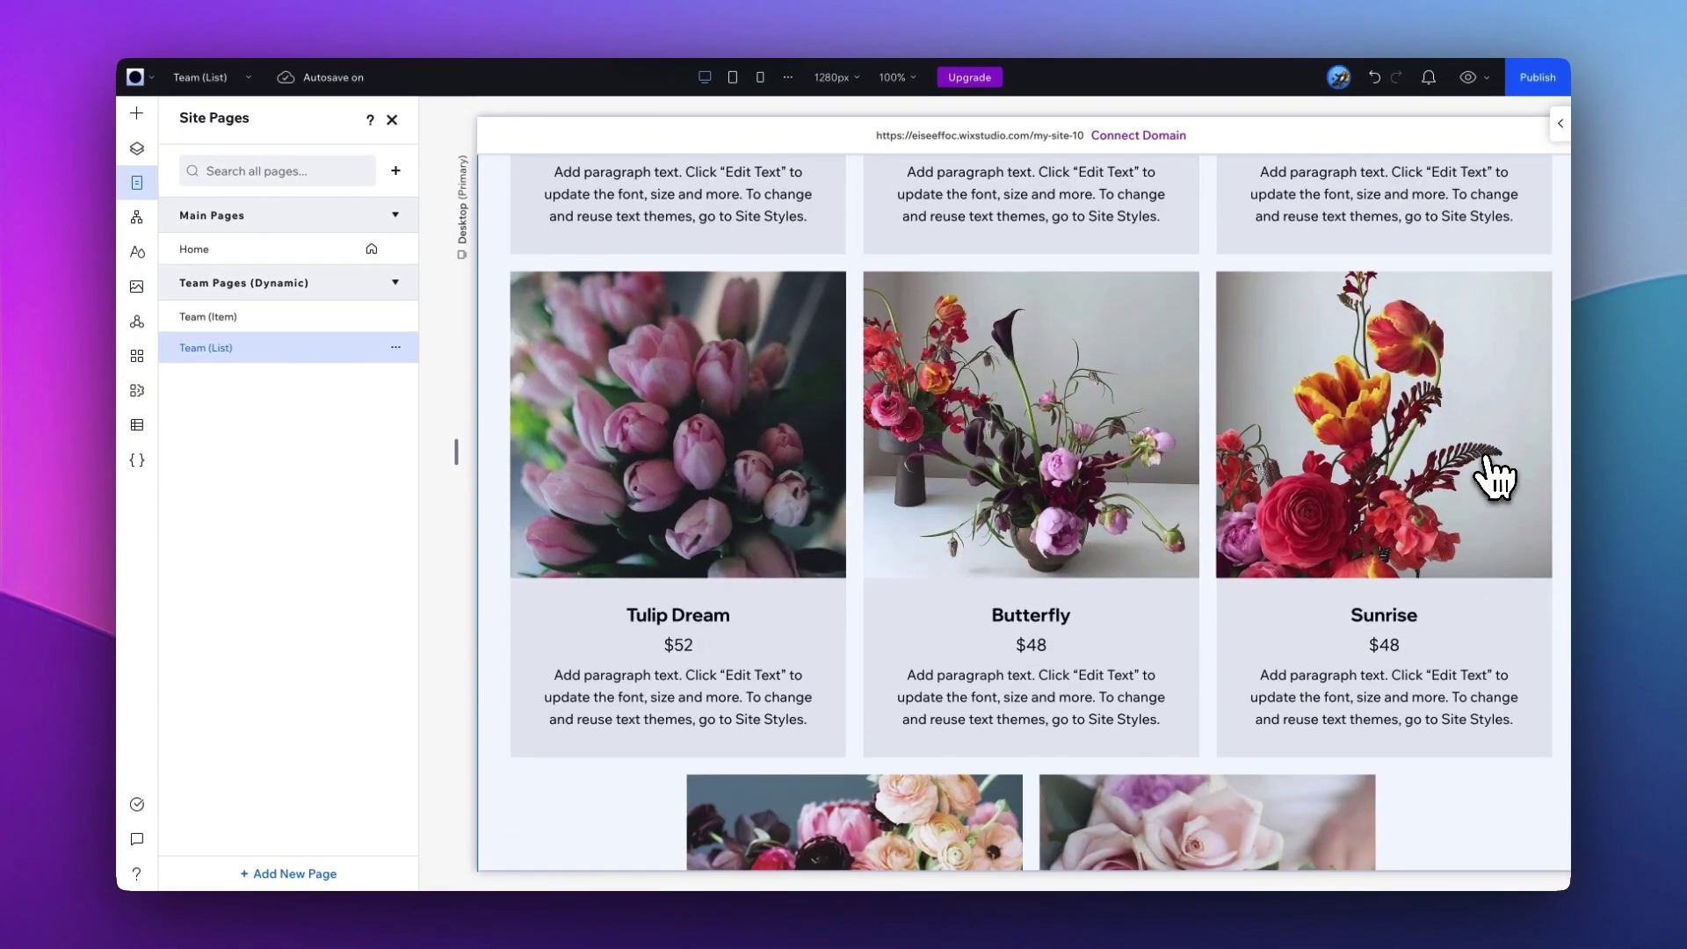
scroll(1493, 475, down, 5)
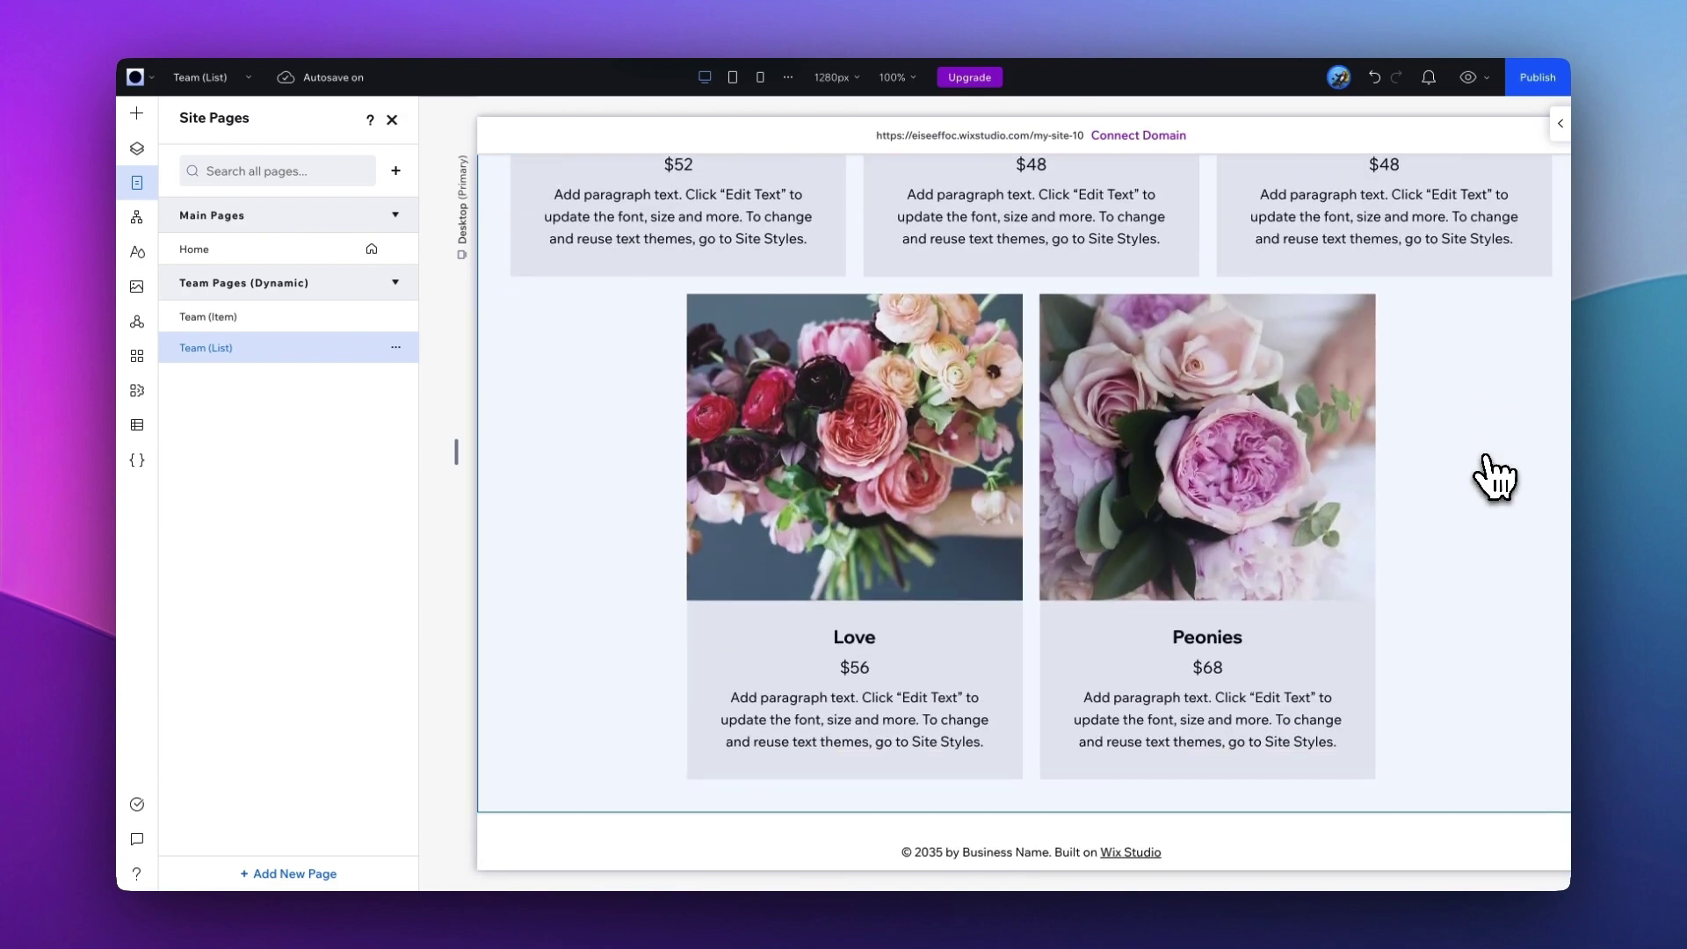
scroll(1494, 477, up, 10)
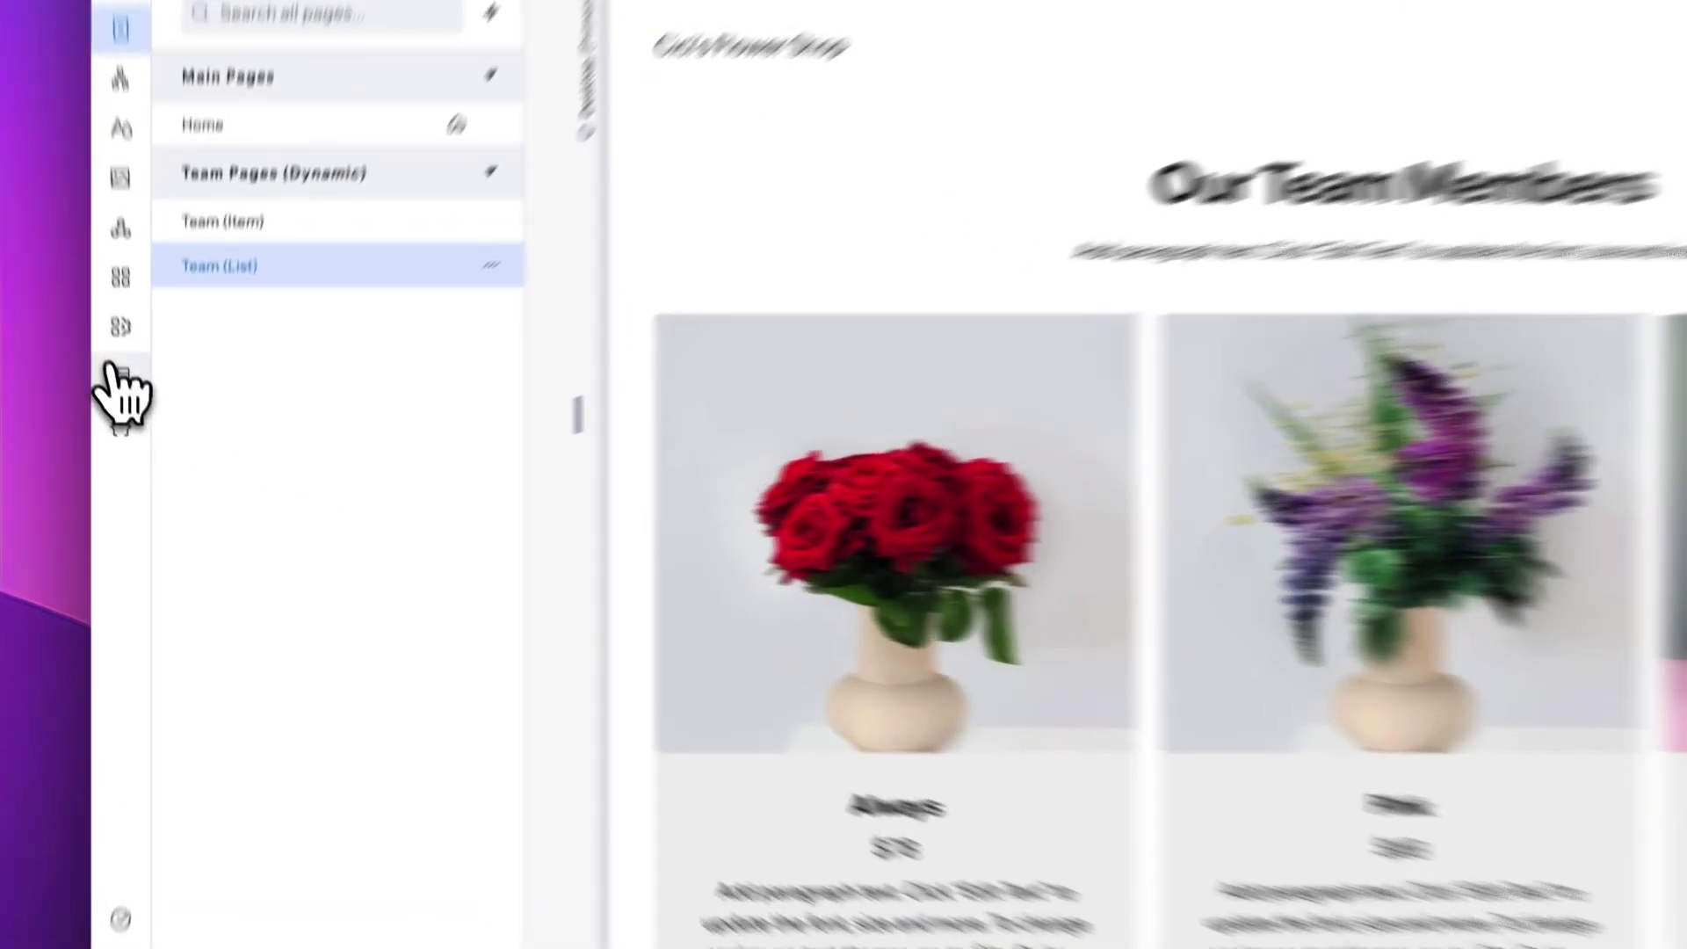
click(137, 425)
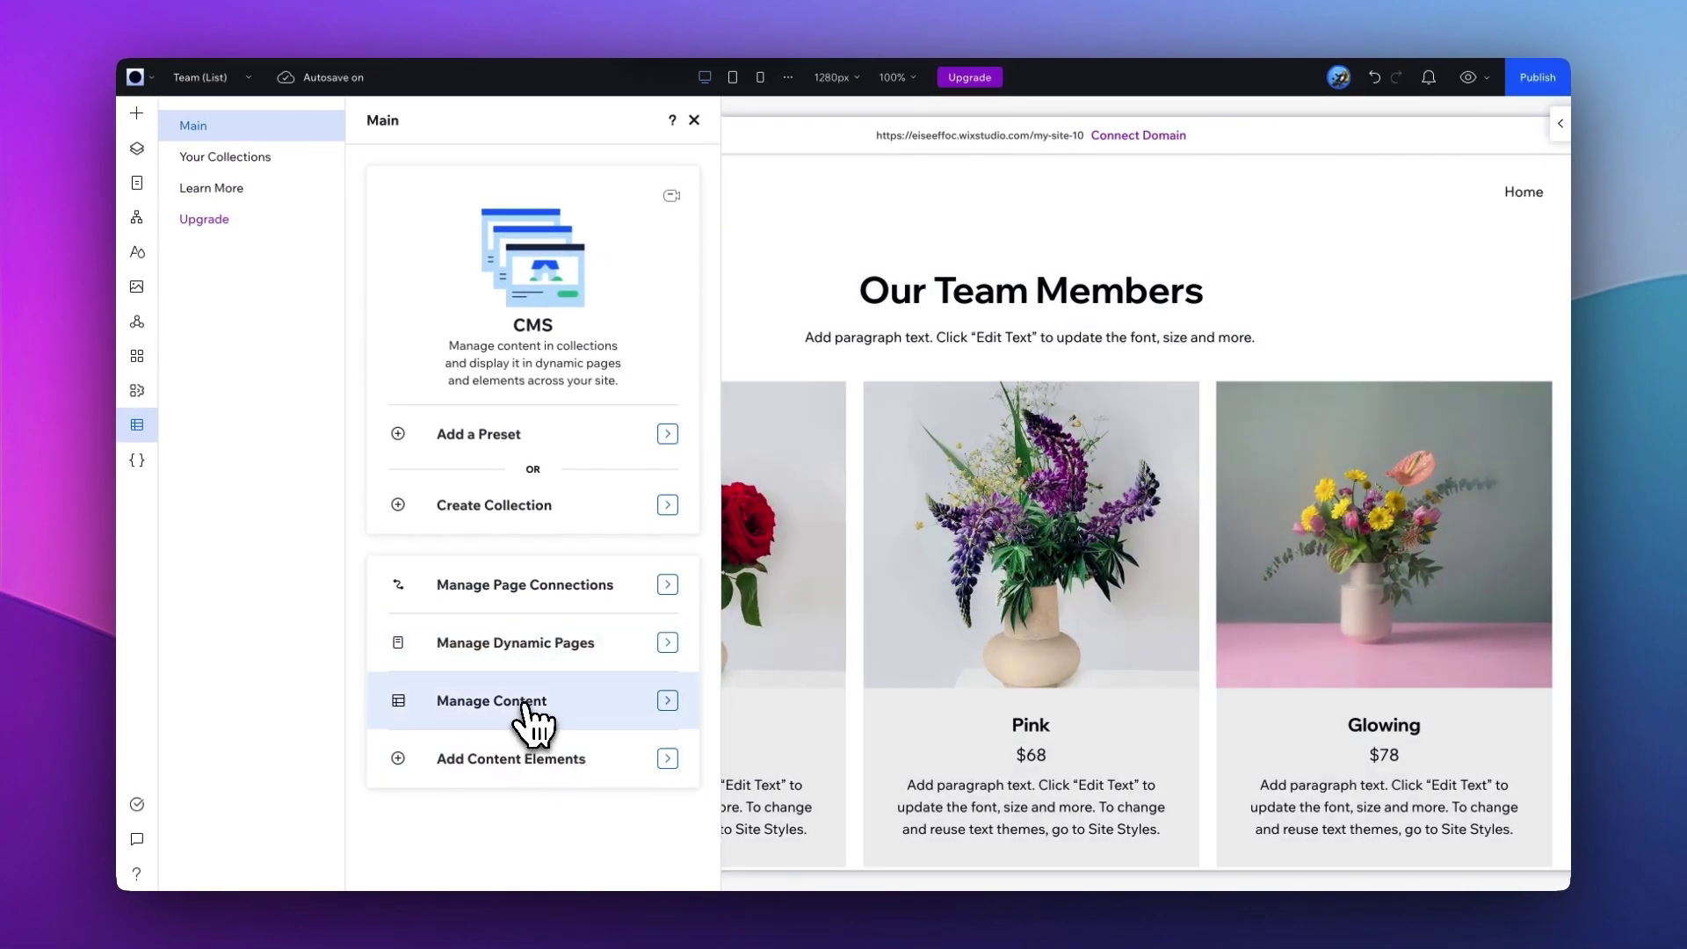
Name the item page Best Seller (Item) and change the list heading to 'Best Sellers'.
text(s)
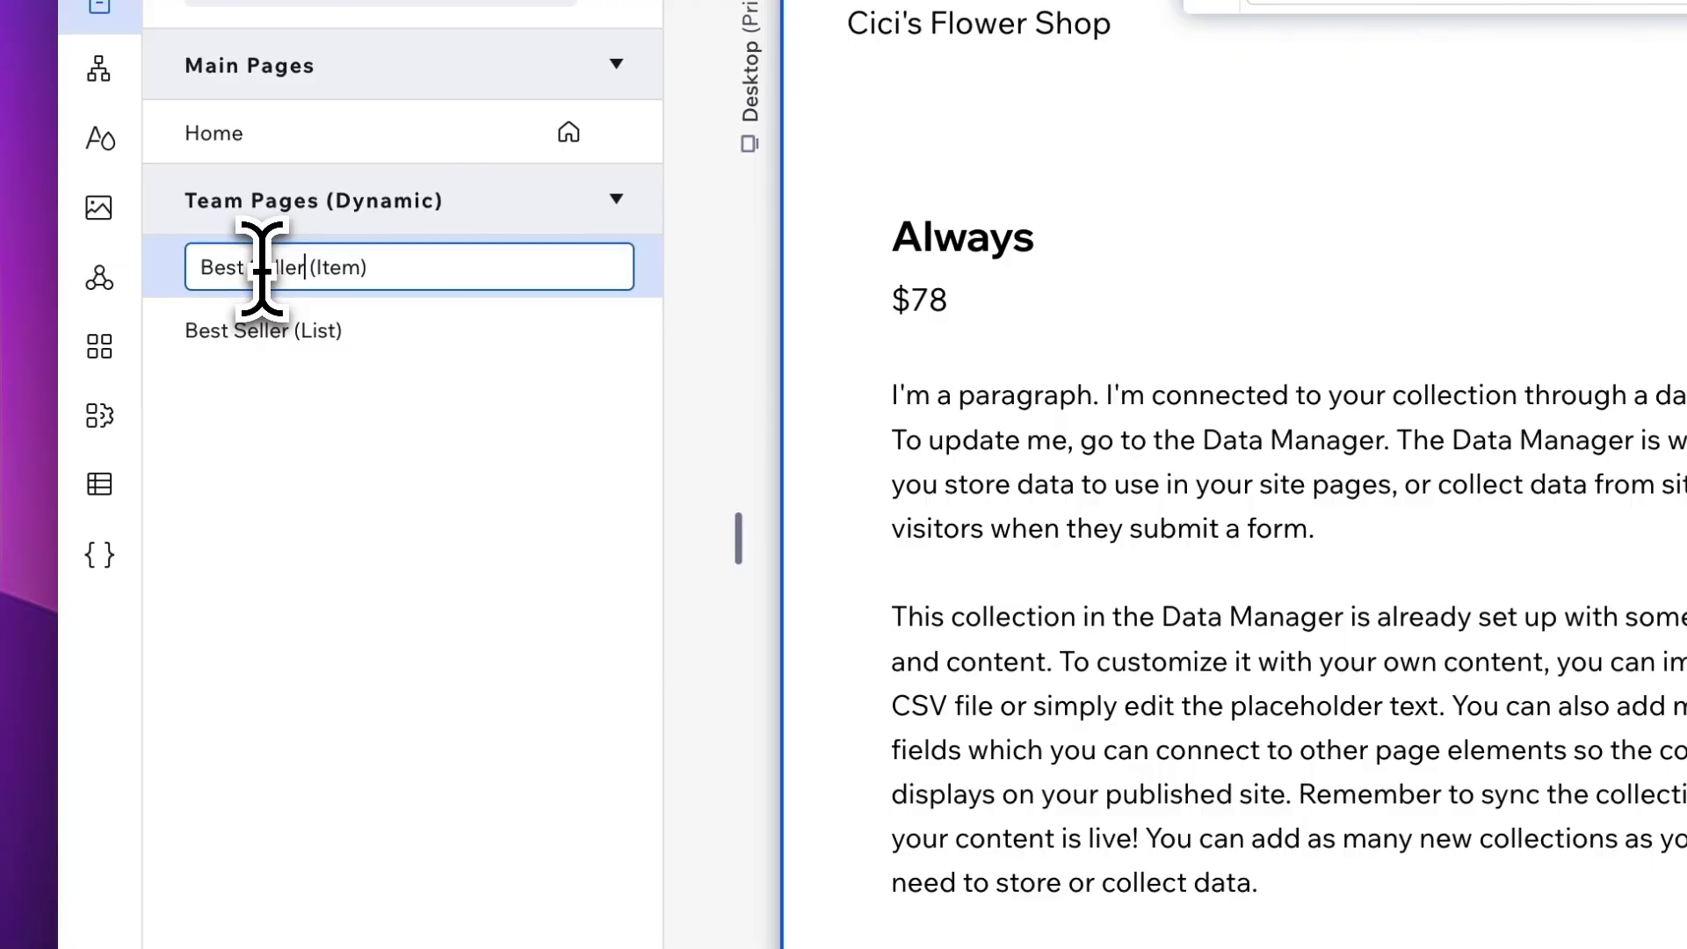
text(t Seller)
key(Return)
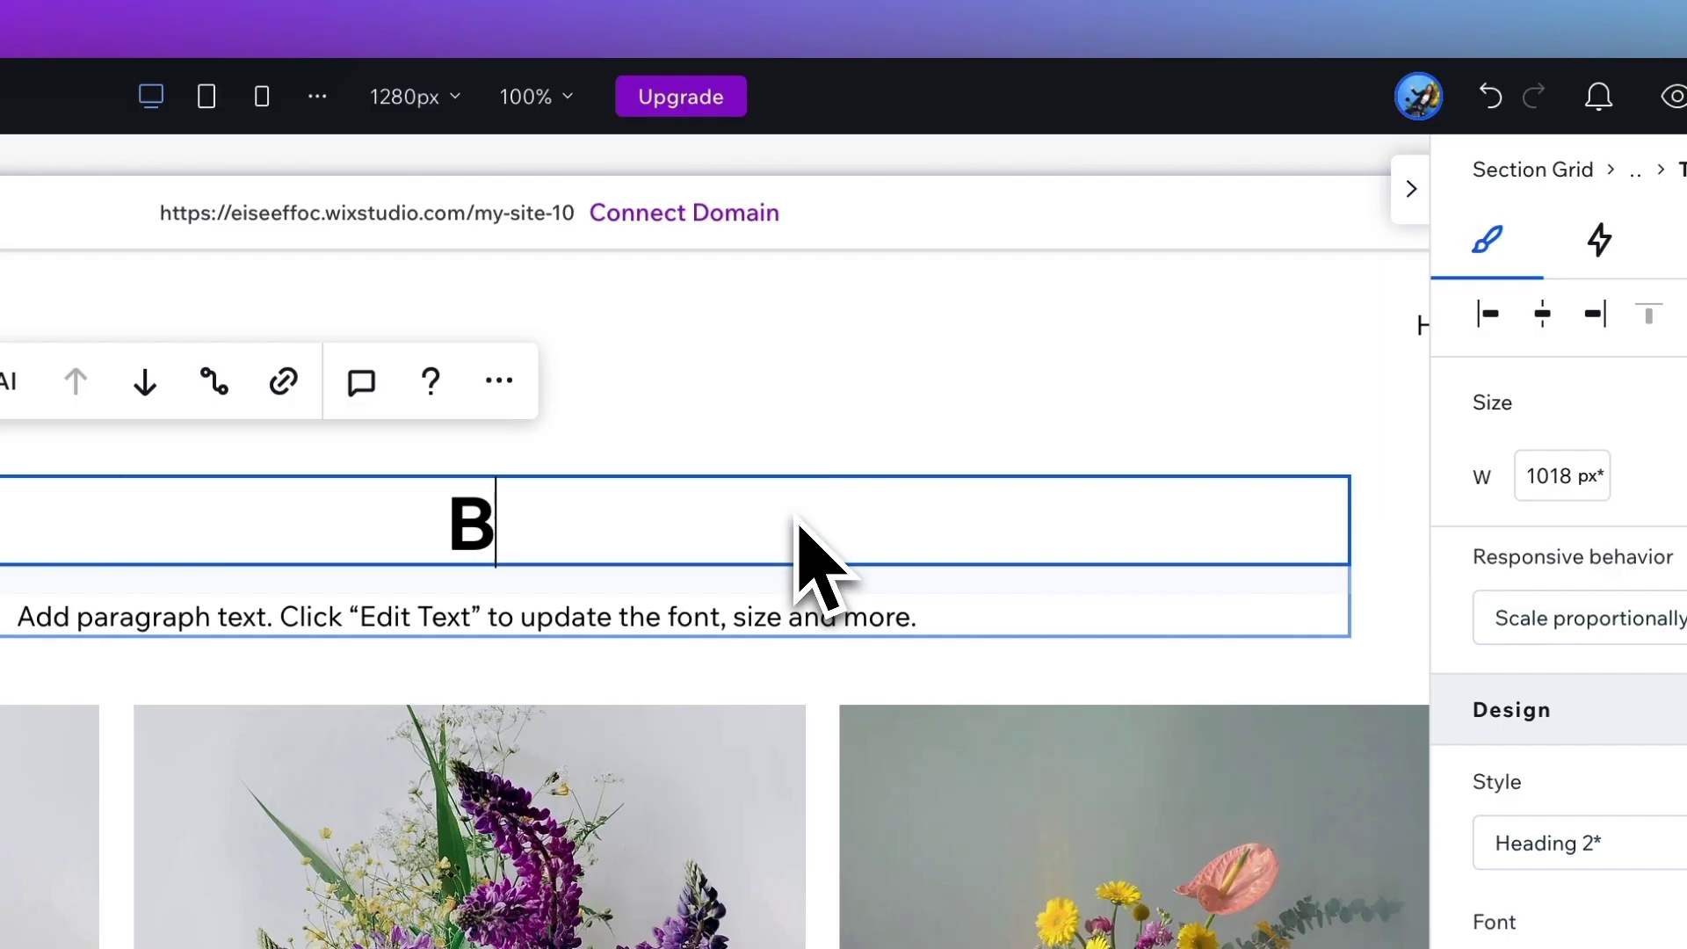
text(est Sellers)
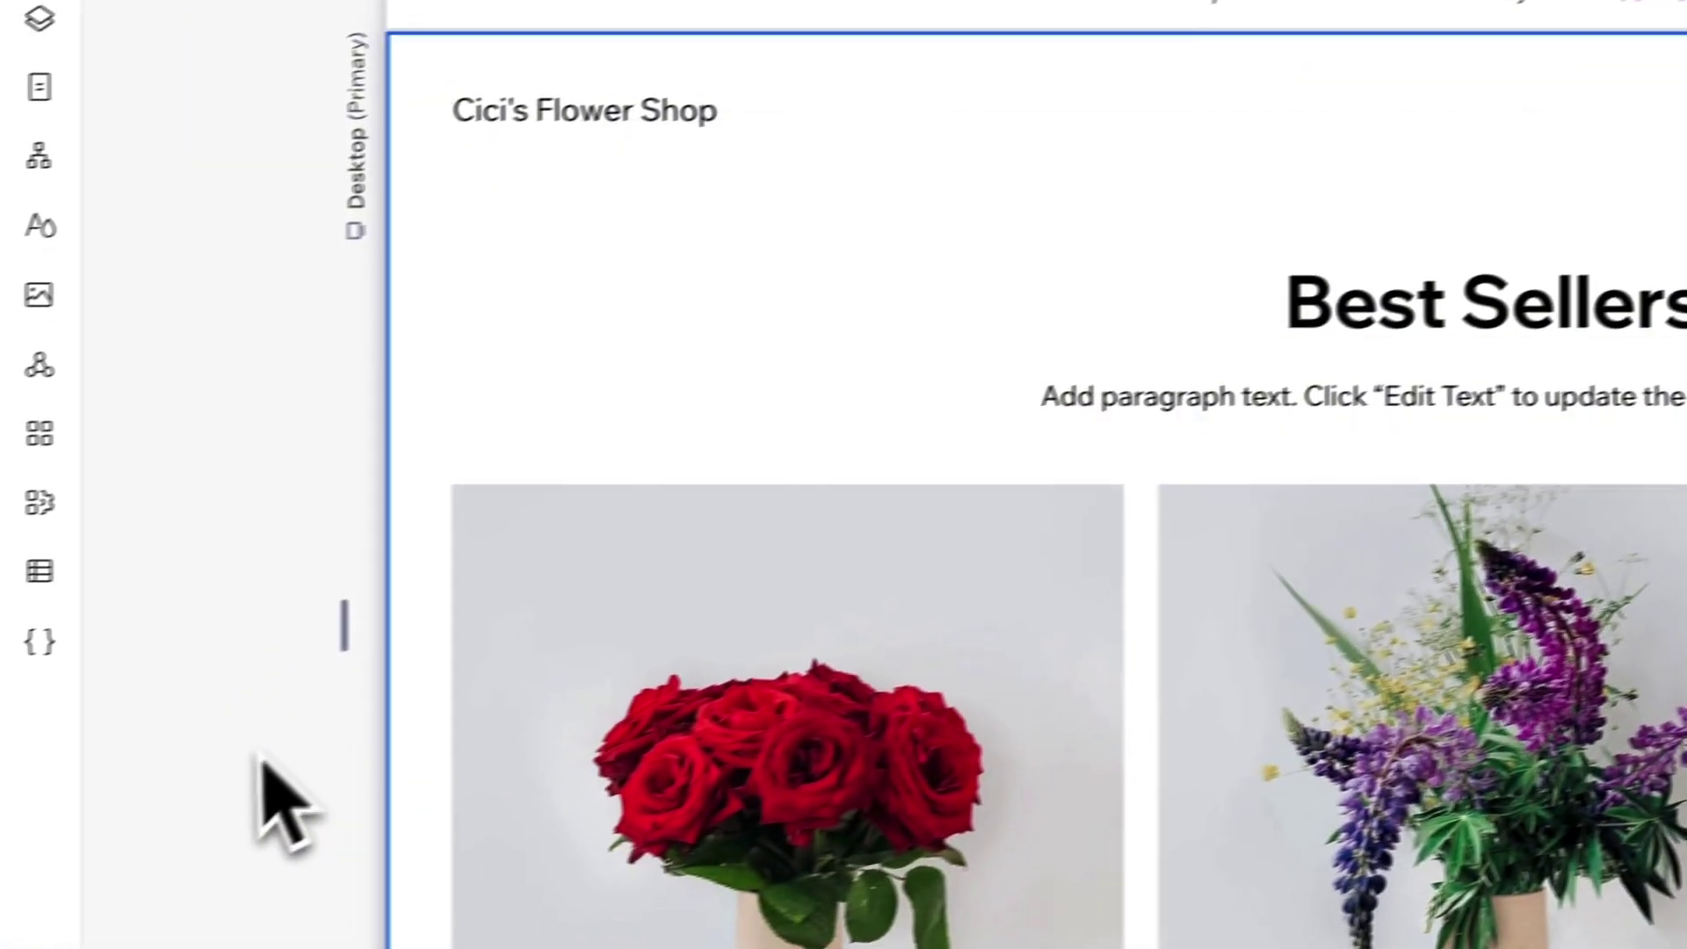
click(40, 571)
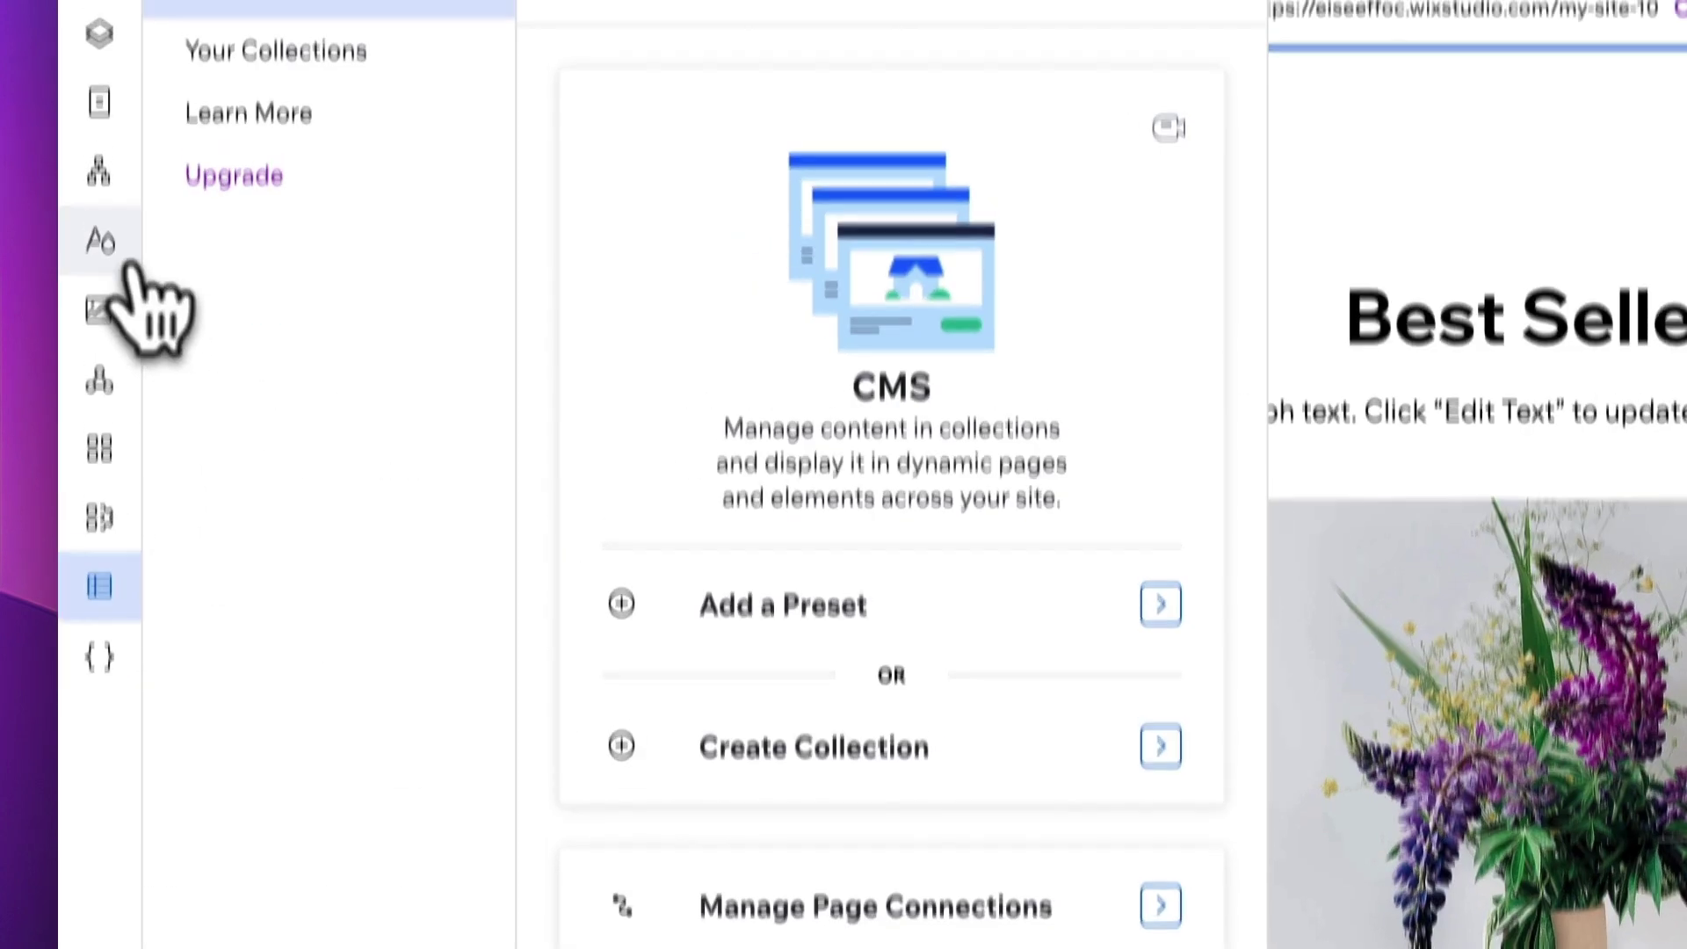
click(100, 75)
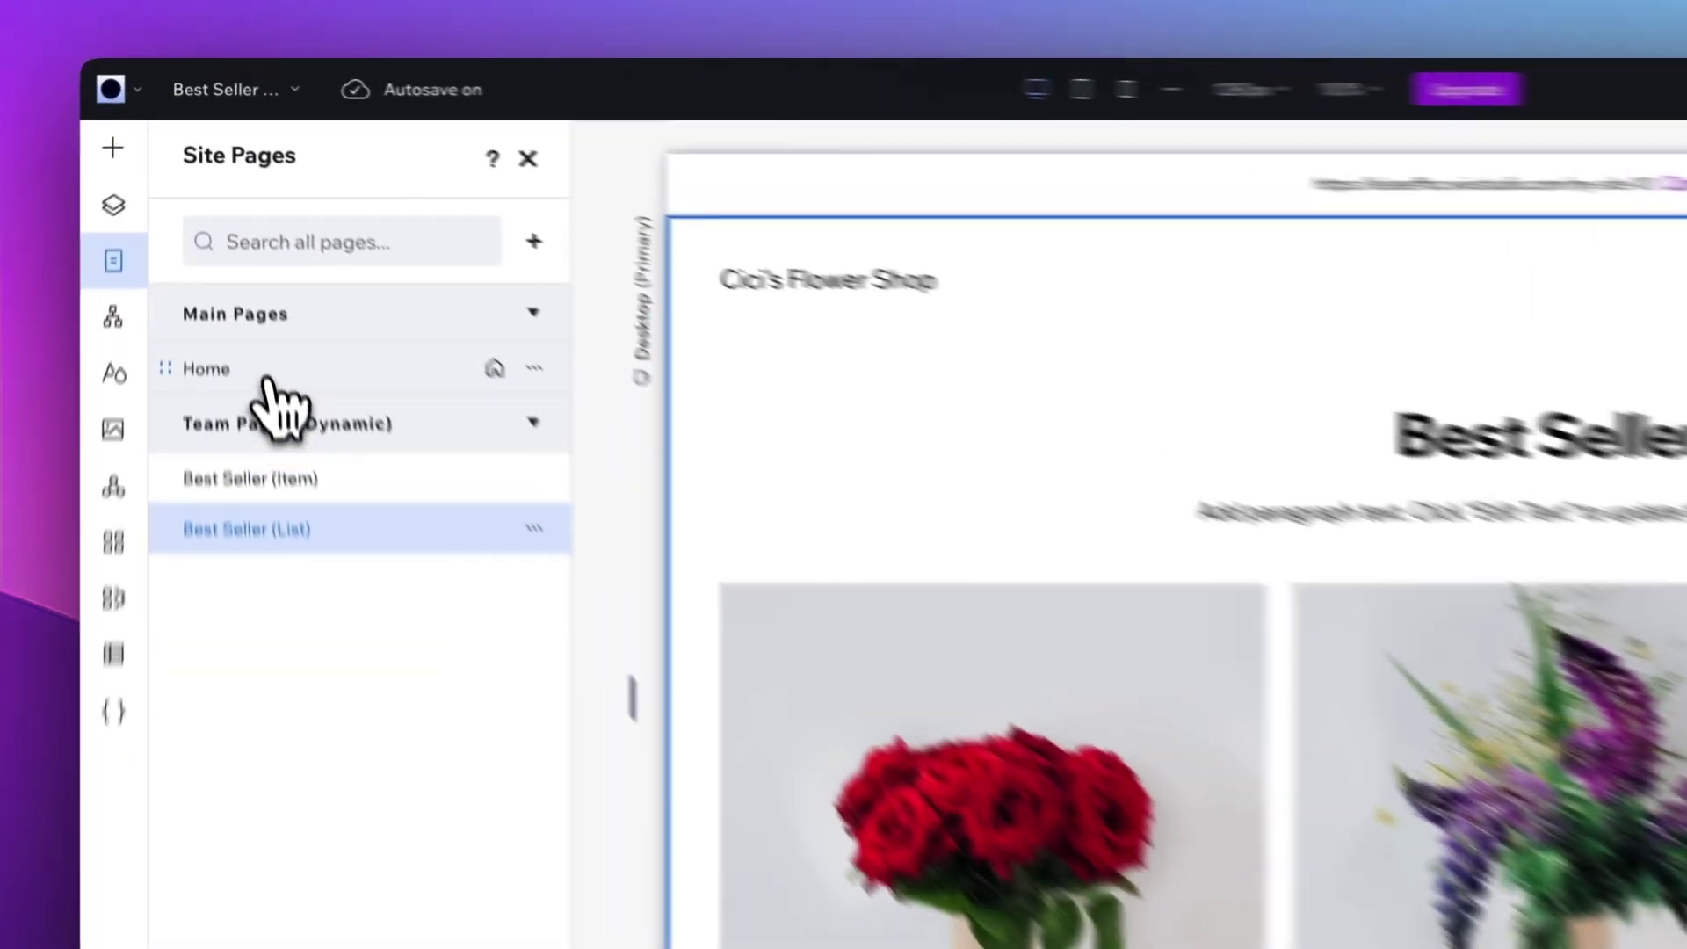
Select the Home page's Explore button and open its CMS connection settings.
click(266, 386)
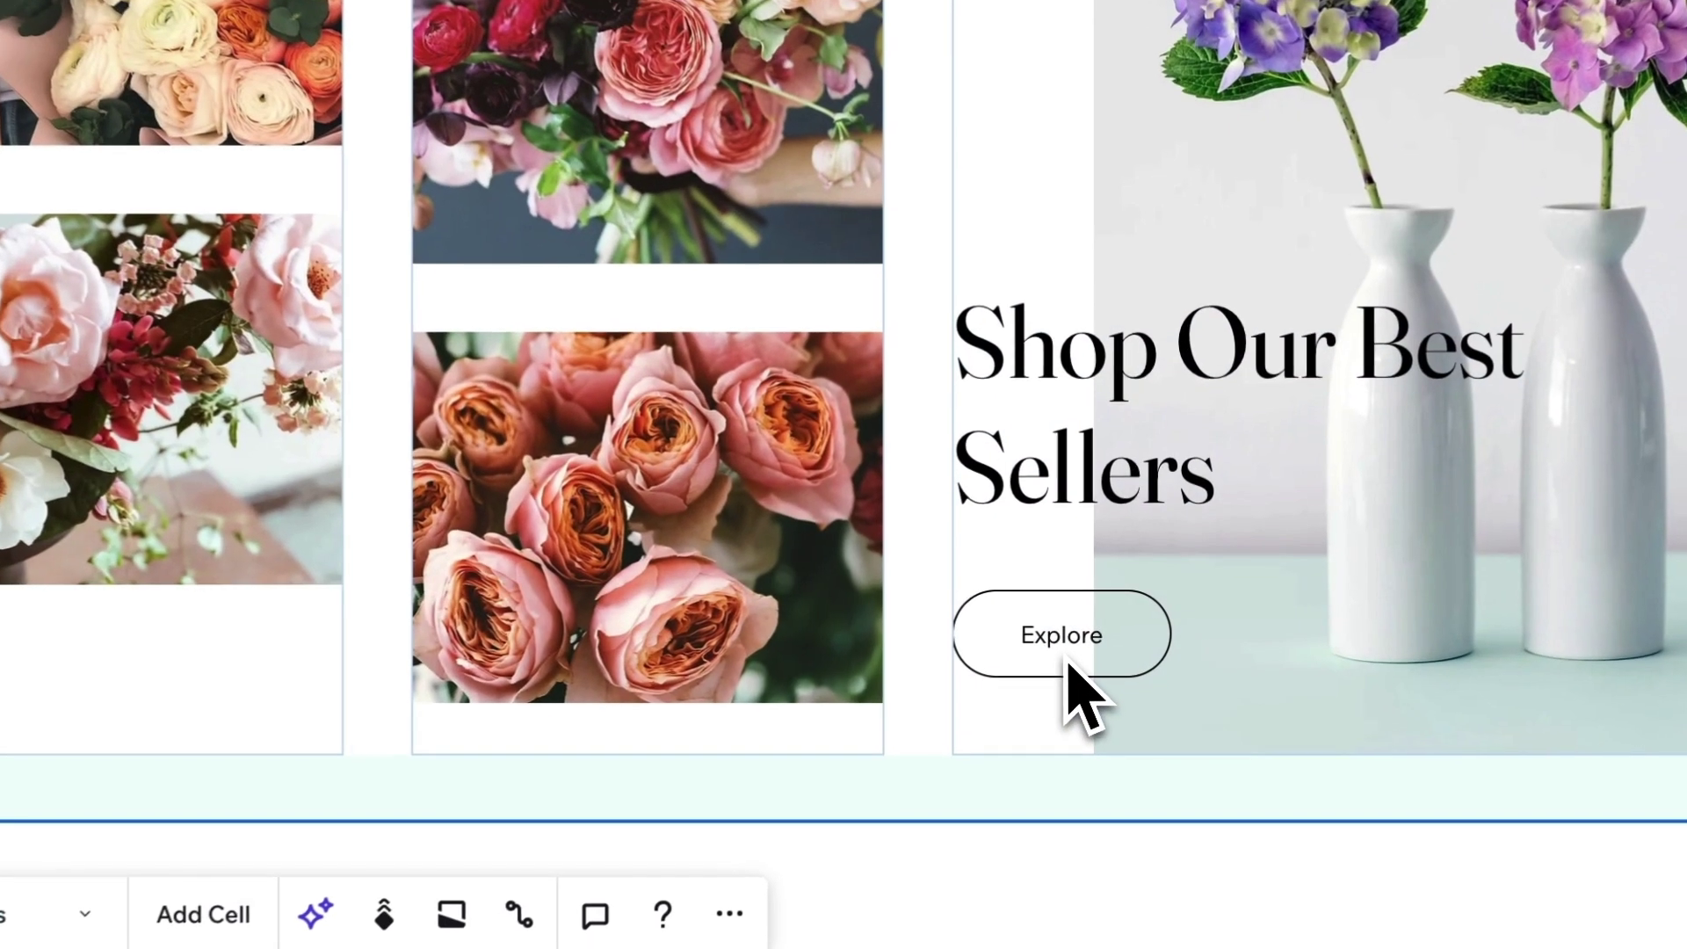
click(1287, 622)
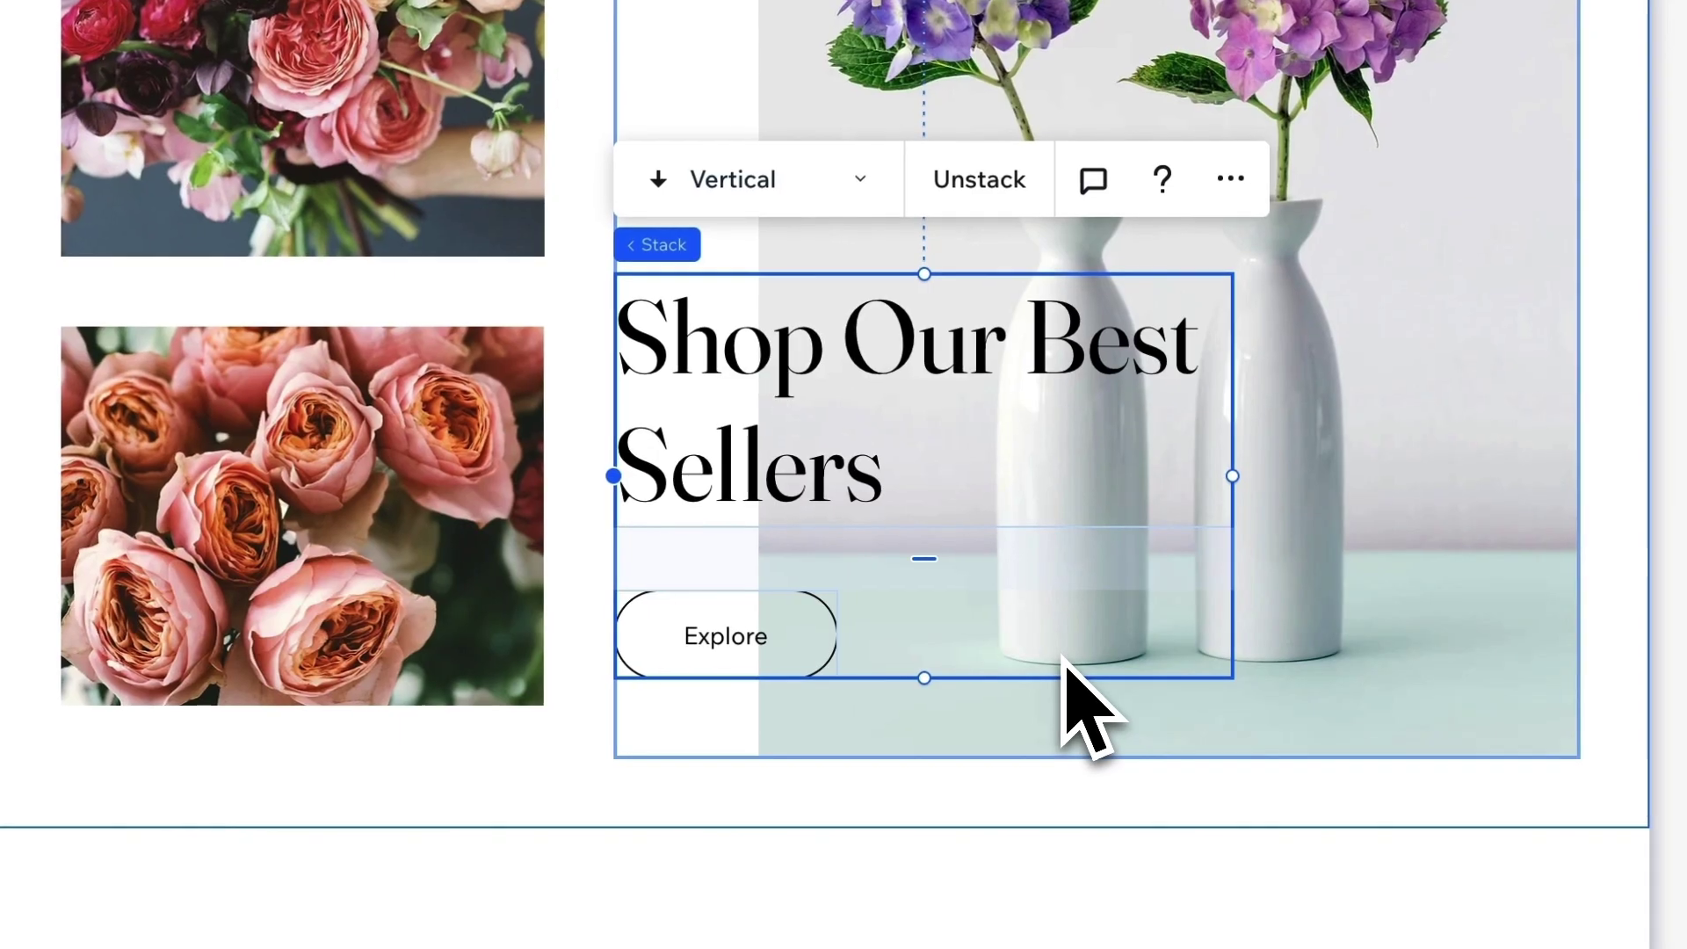
click(710, 653)
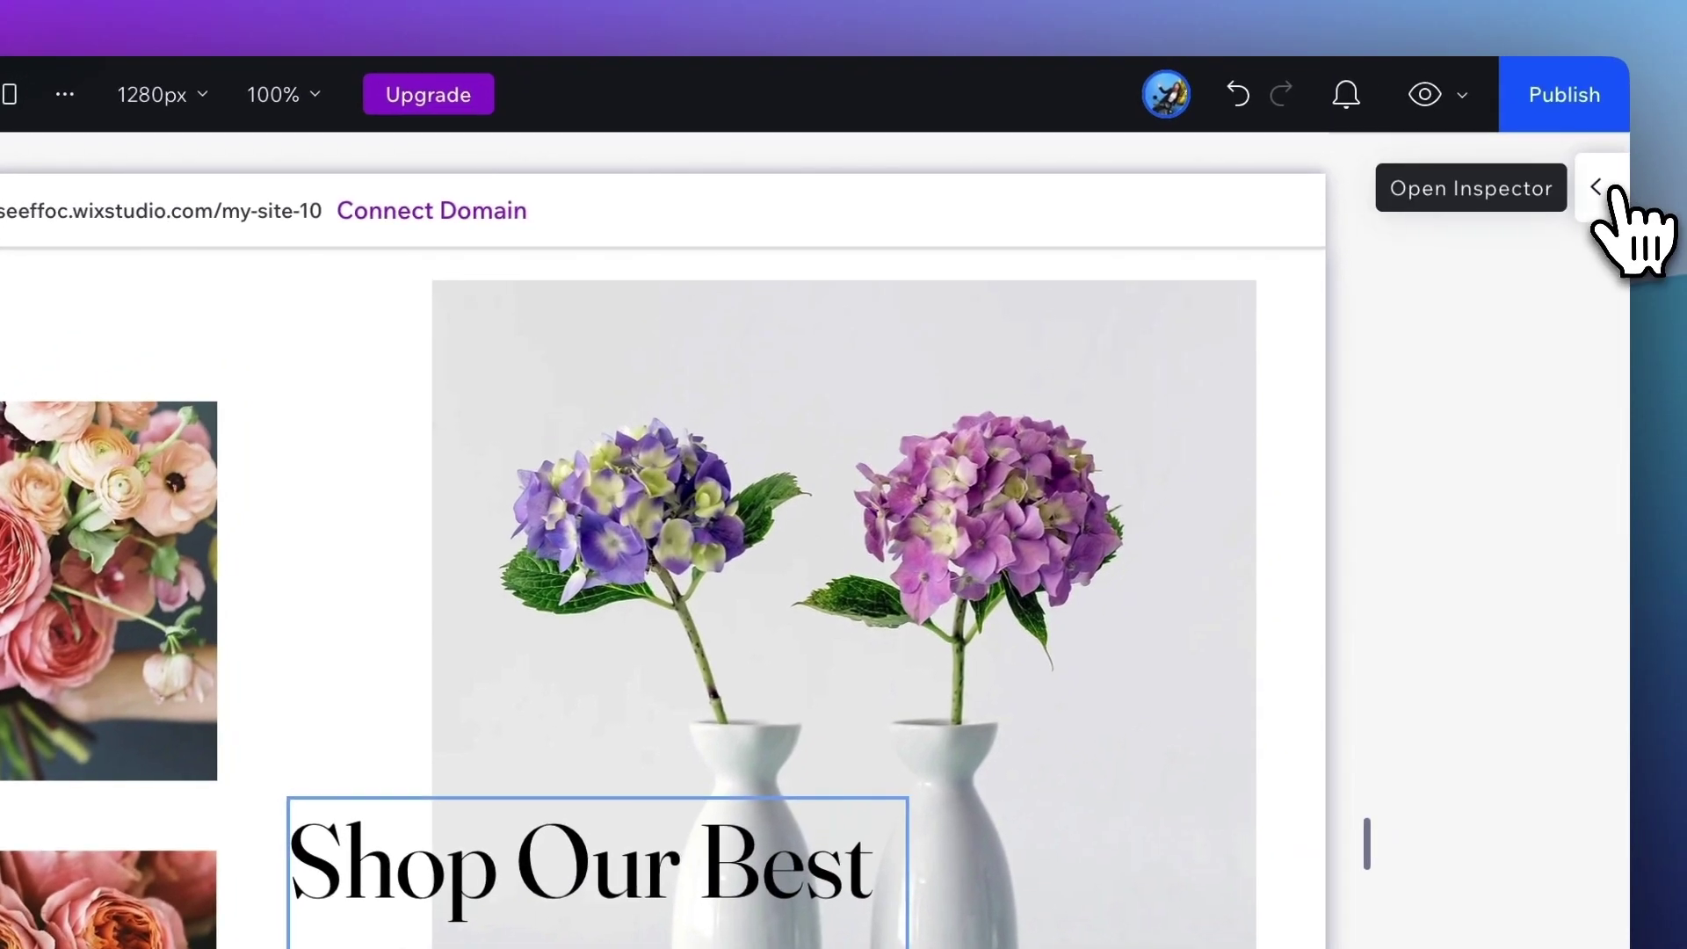
click(1621, 207)
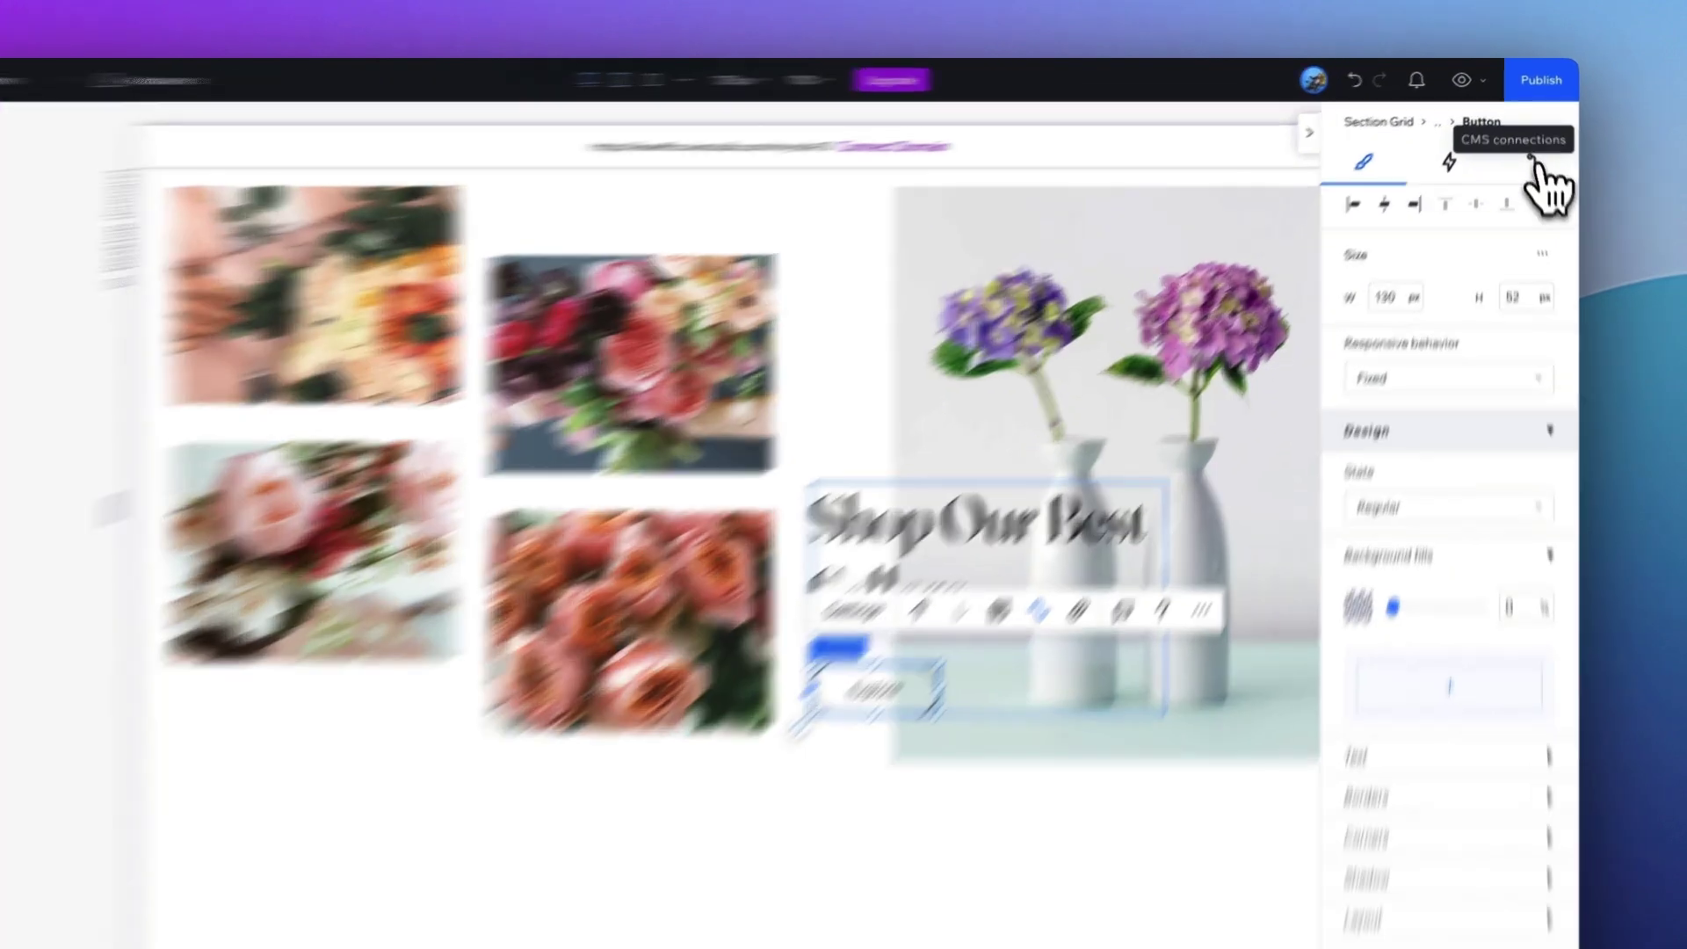
click(1533, 154)
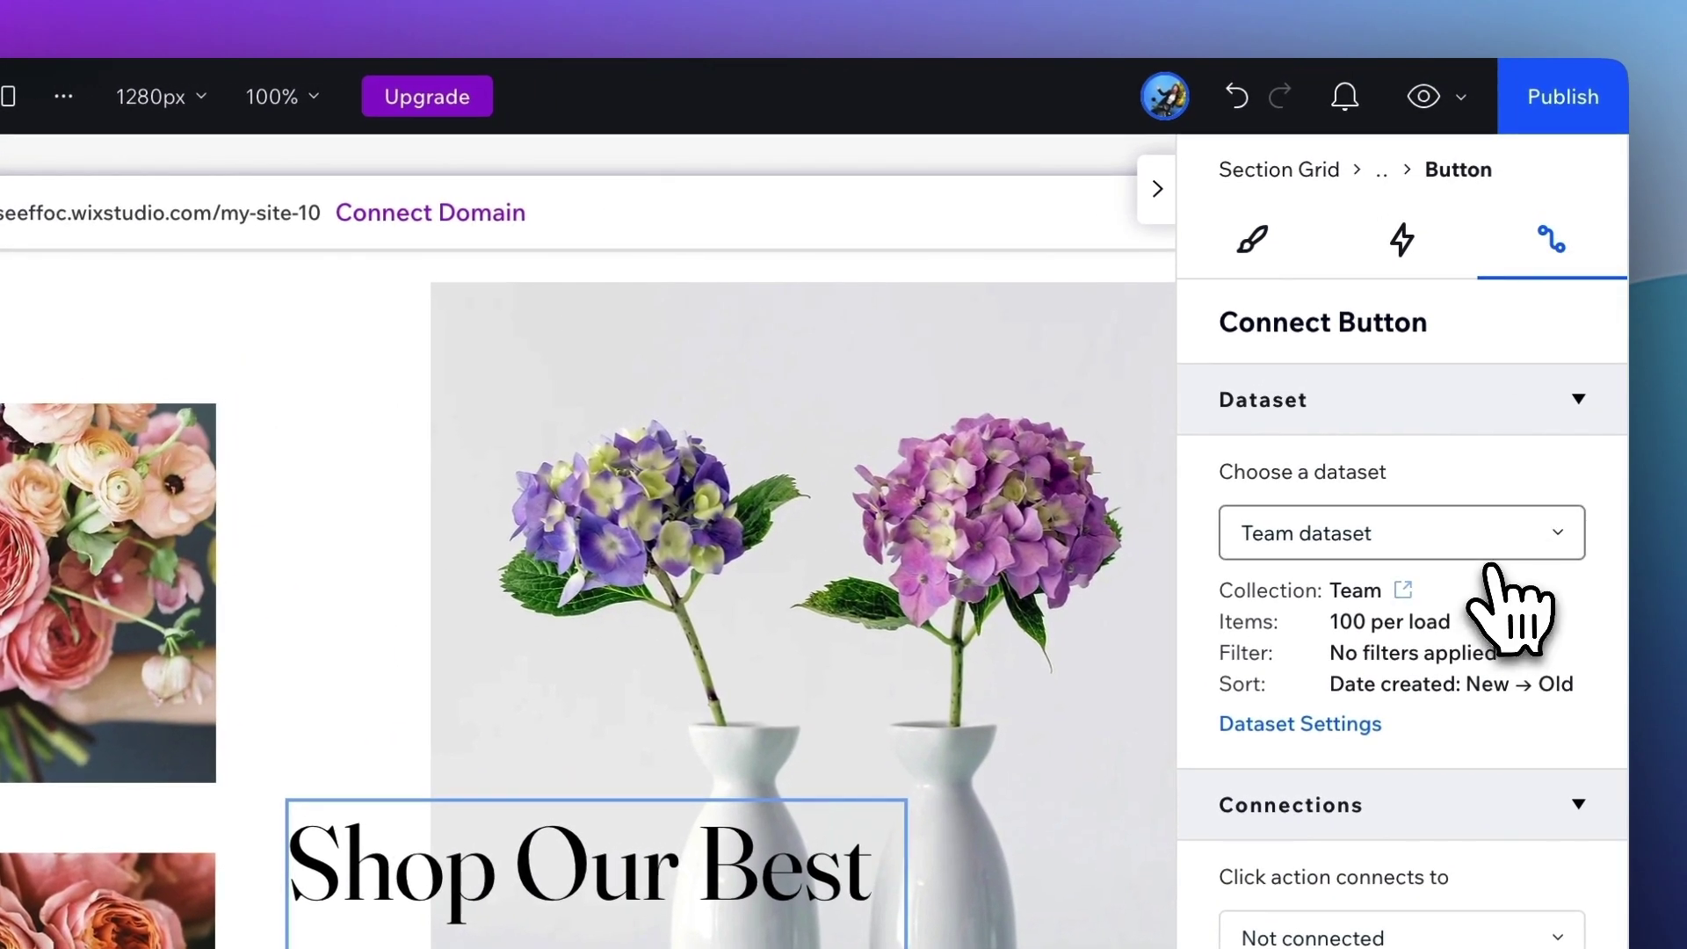
Connect the button to a new Team dataset 2 and link clicks to Best Seller (List).
click(1539, 549)
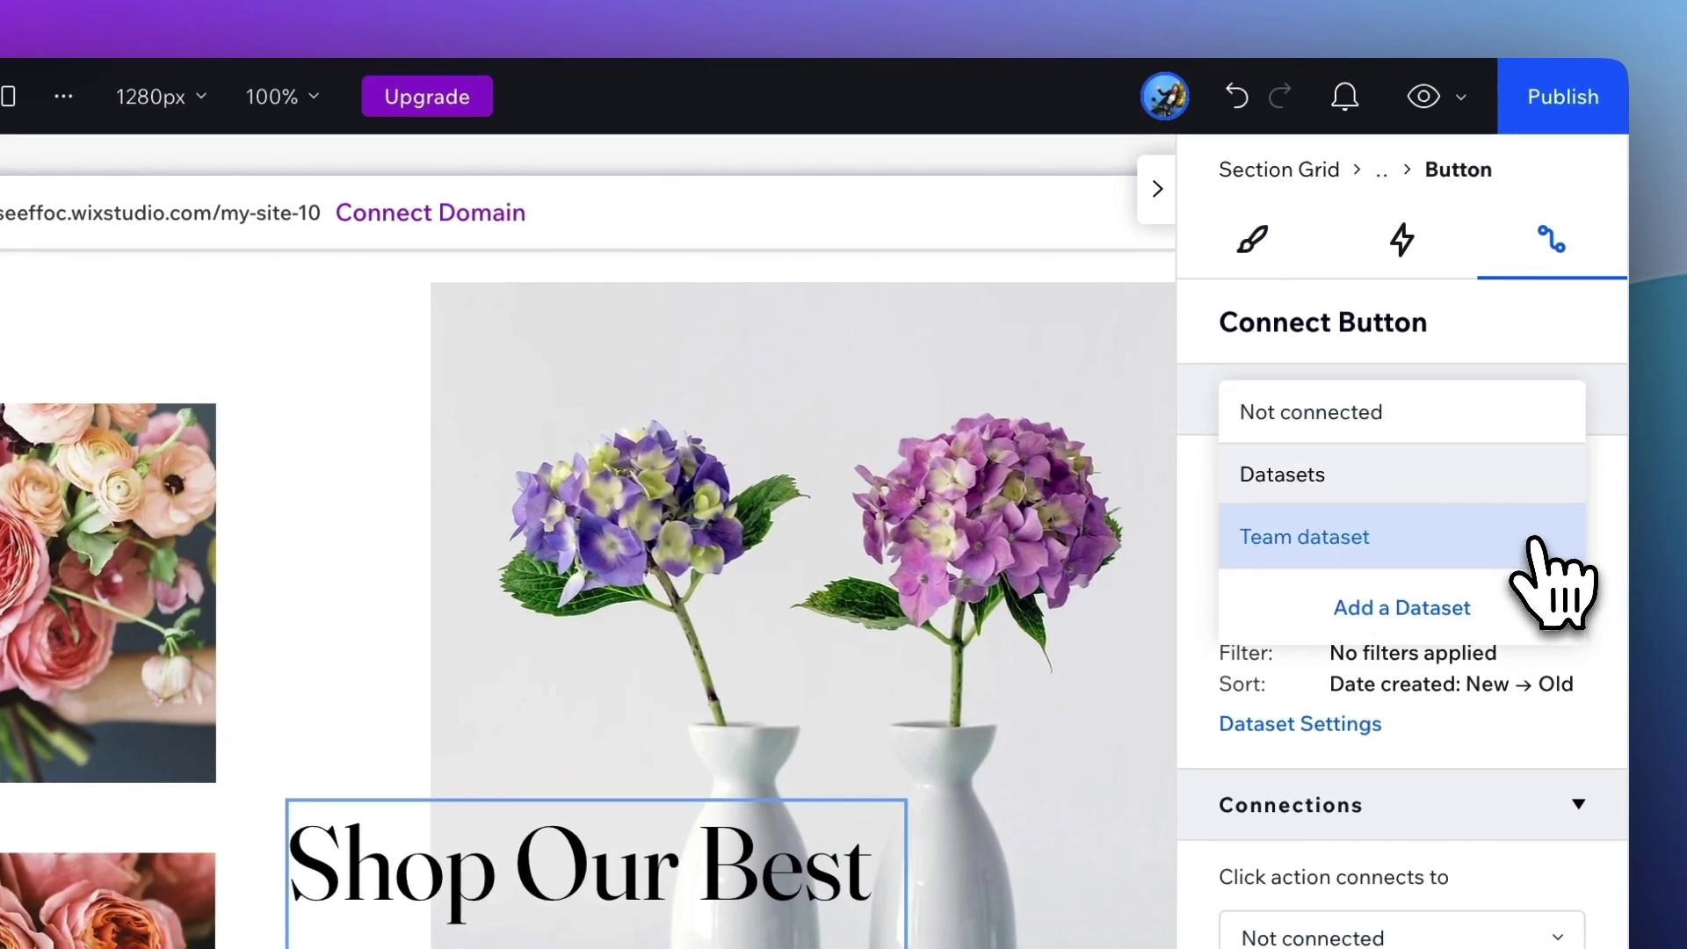
click(1468, 604)
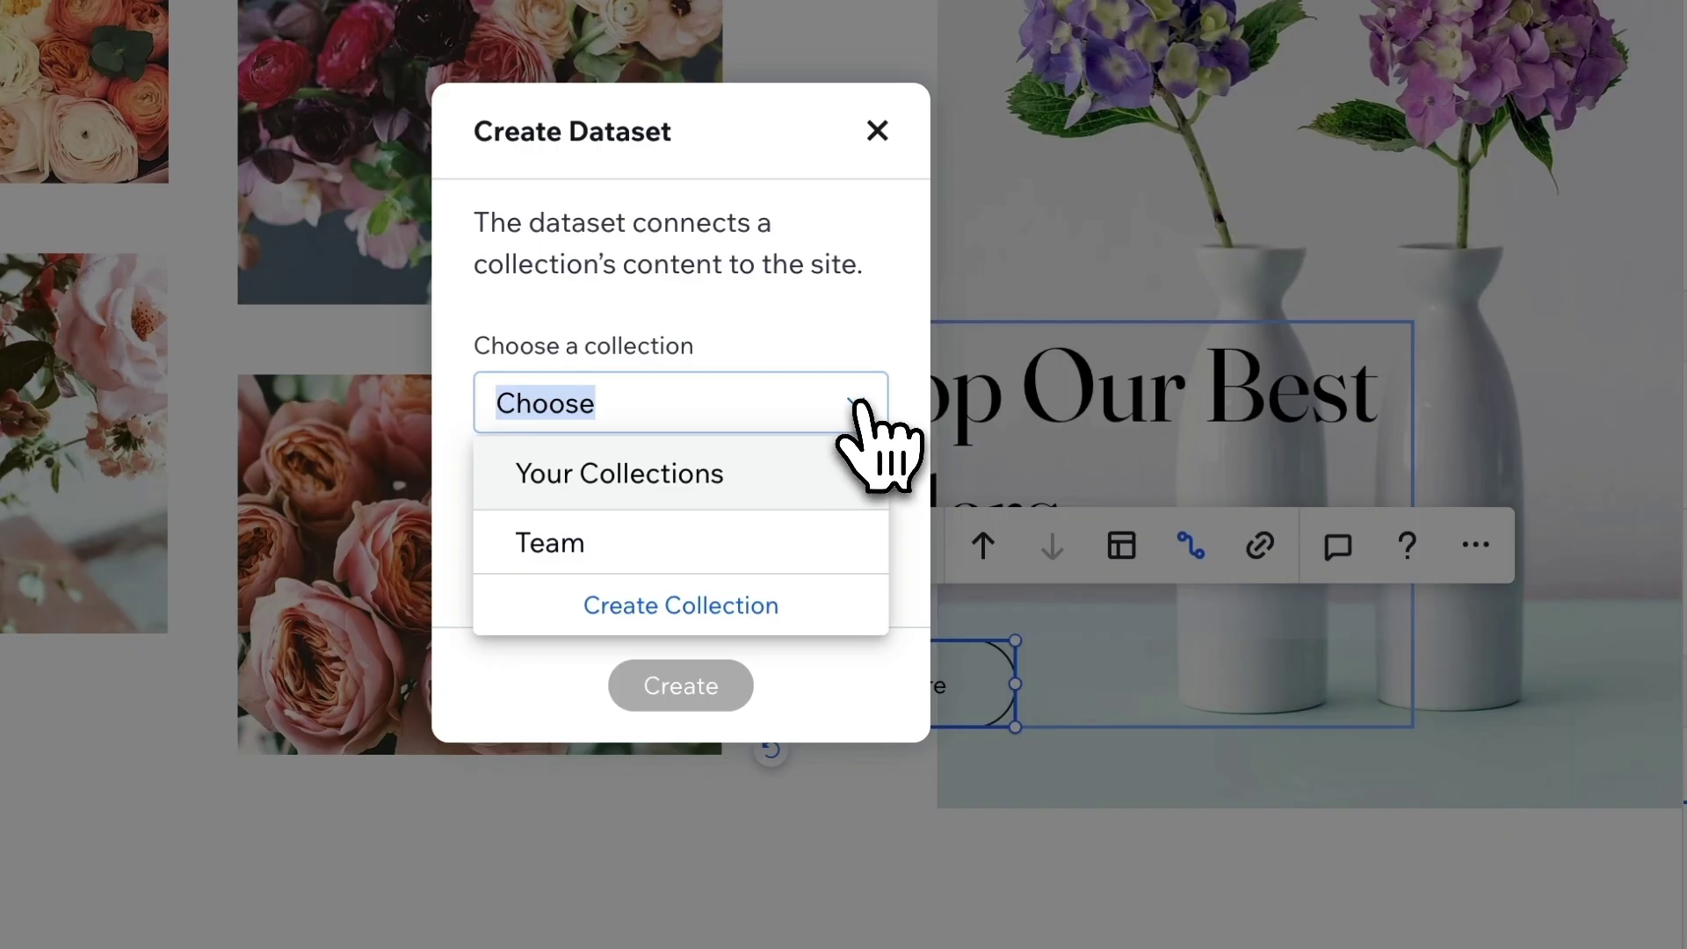
click(580, 547)
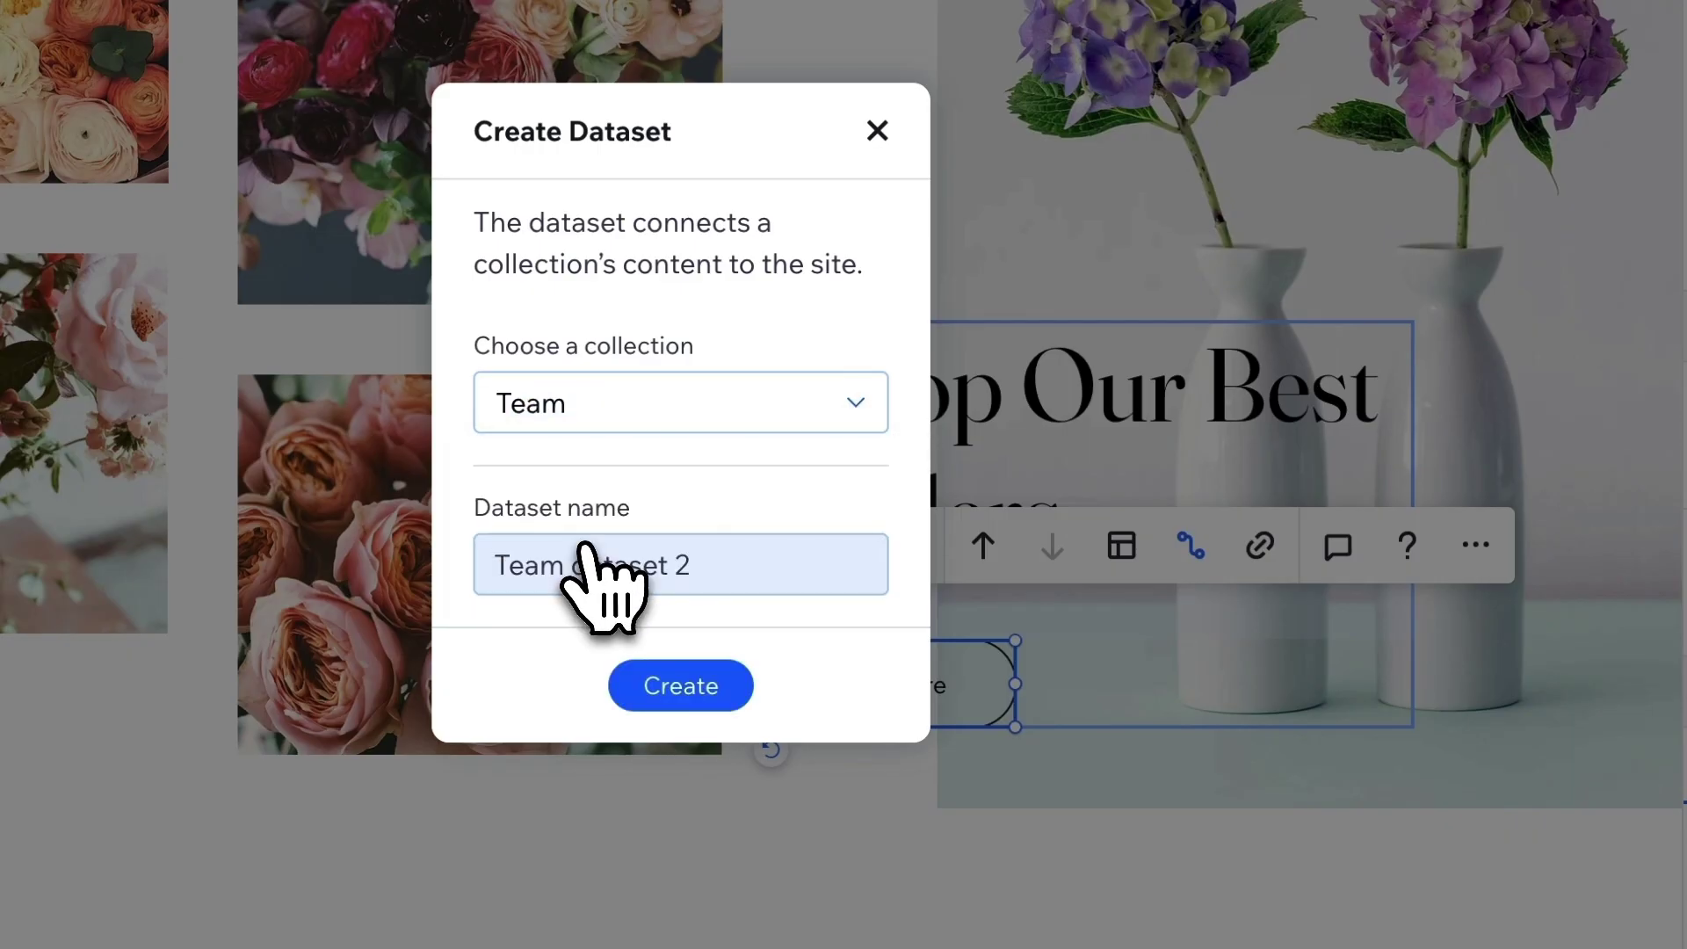
click(657, 687)
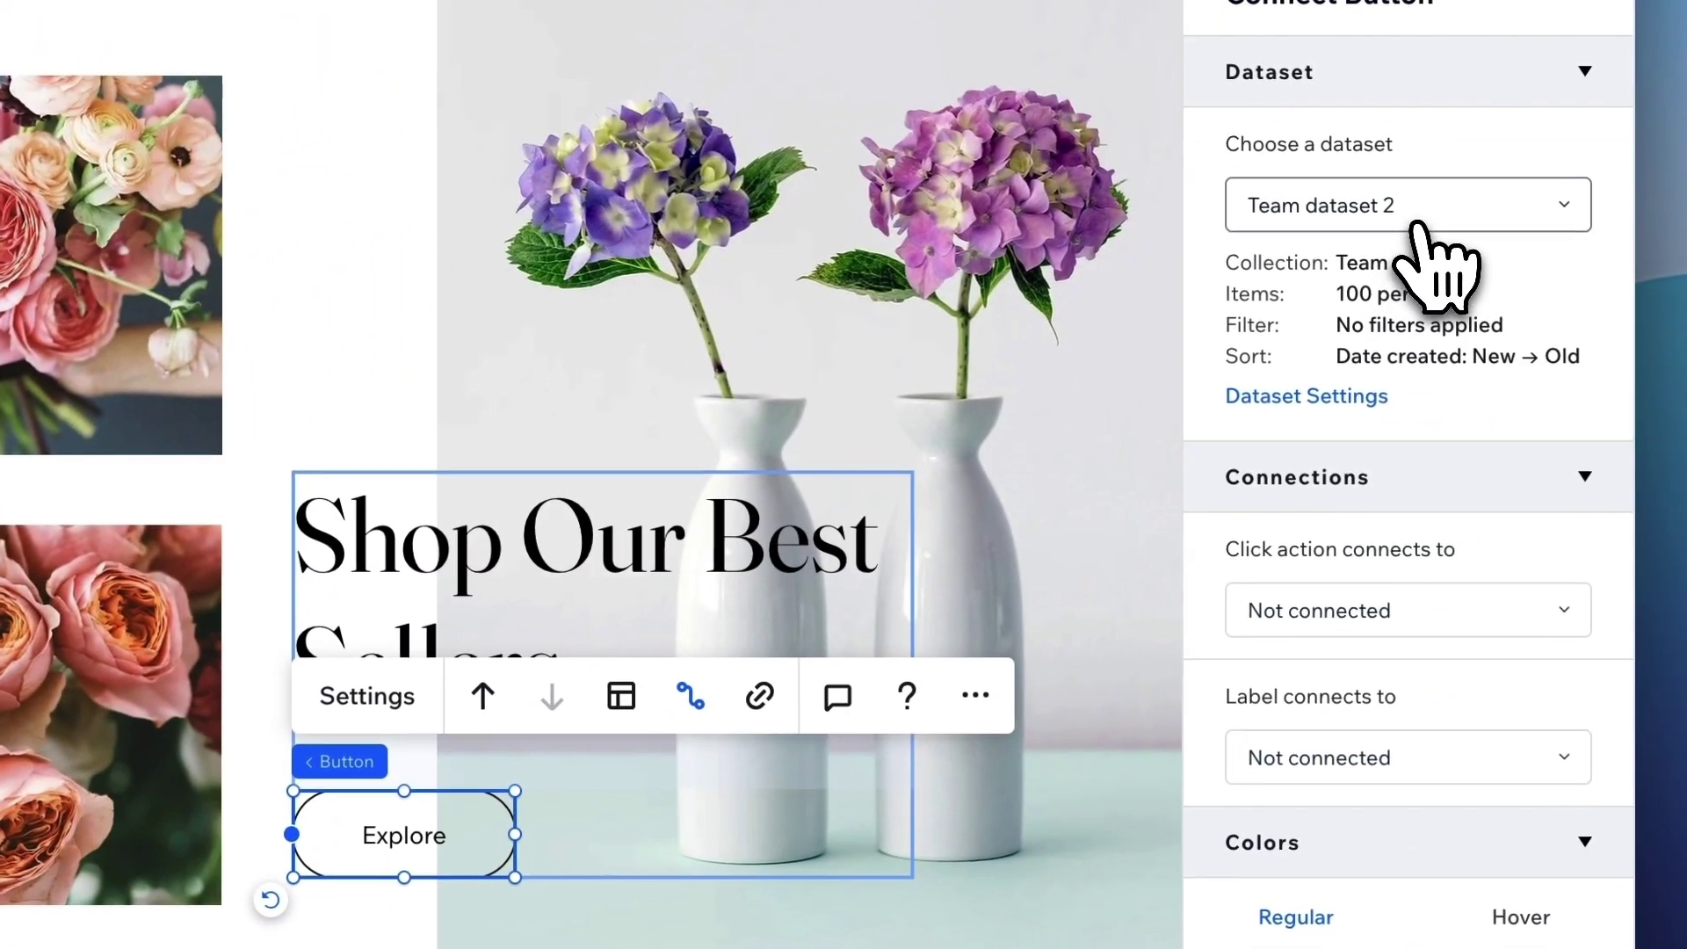
click(1376, 611)
scroll(1370, 632, down, 3)
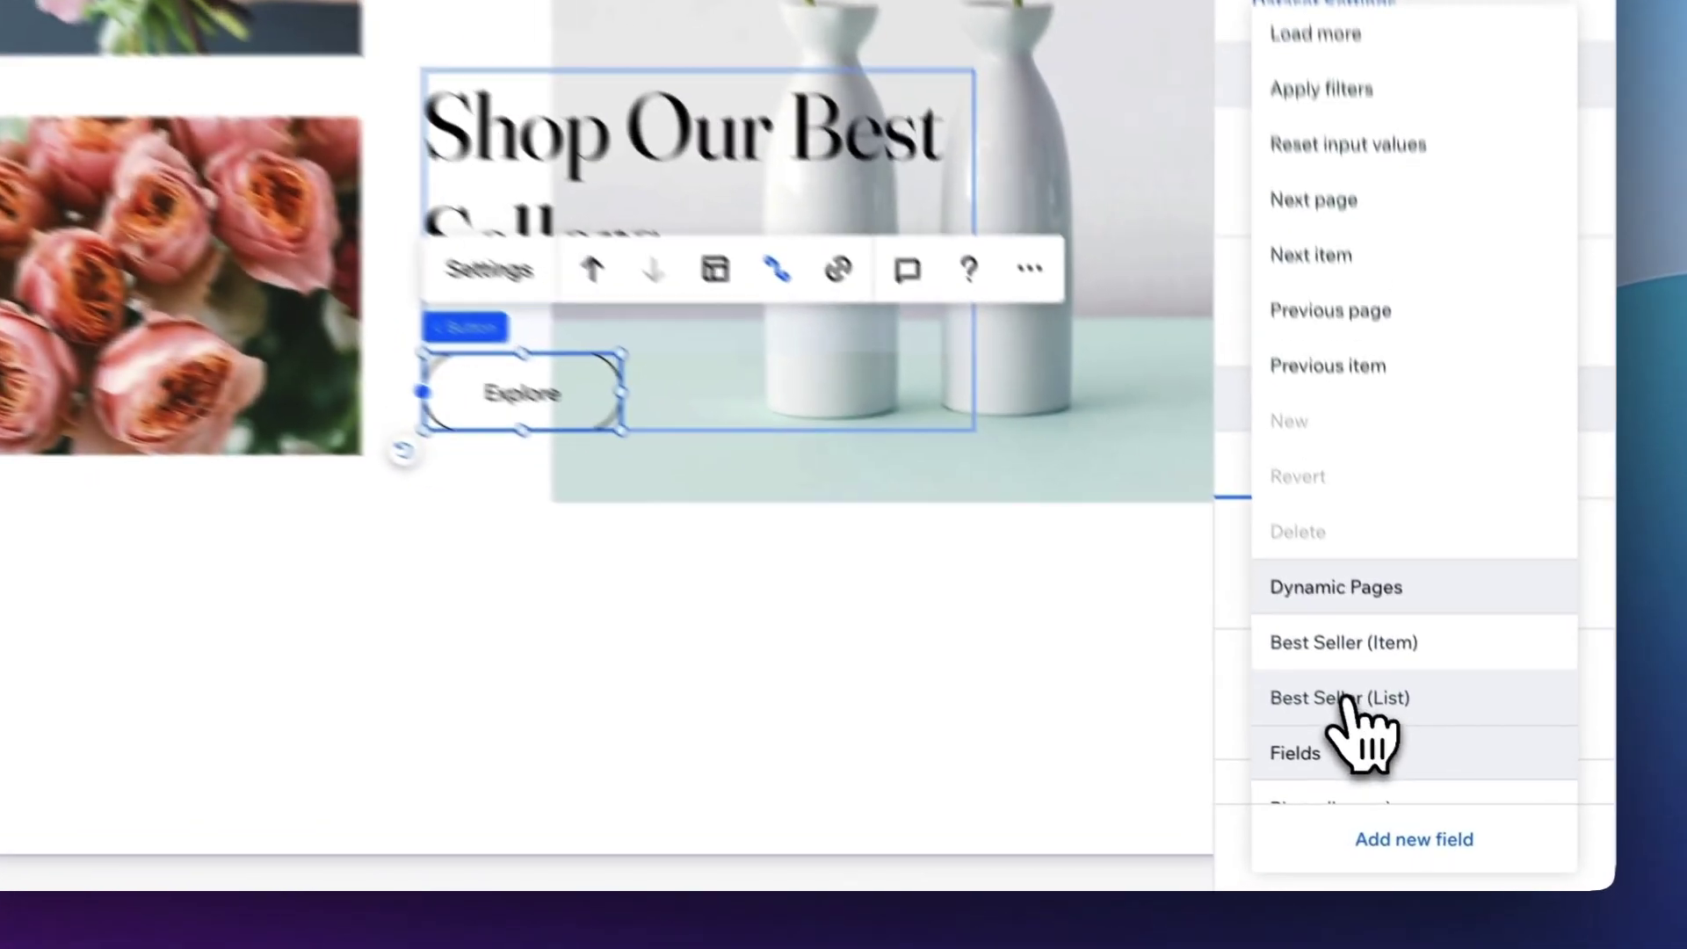
click(1416, 781)
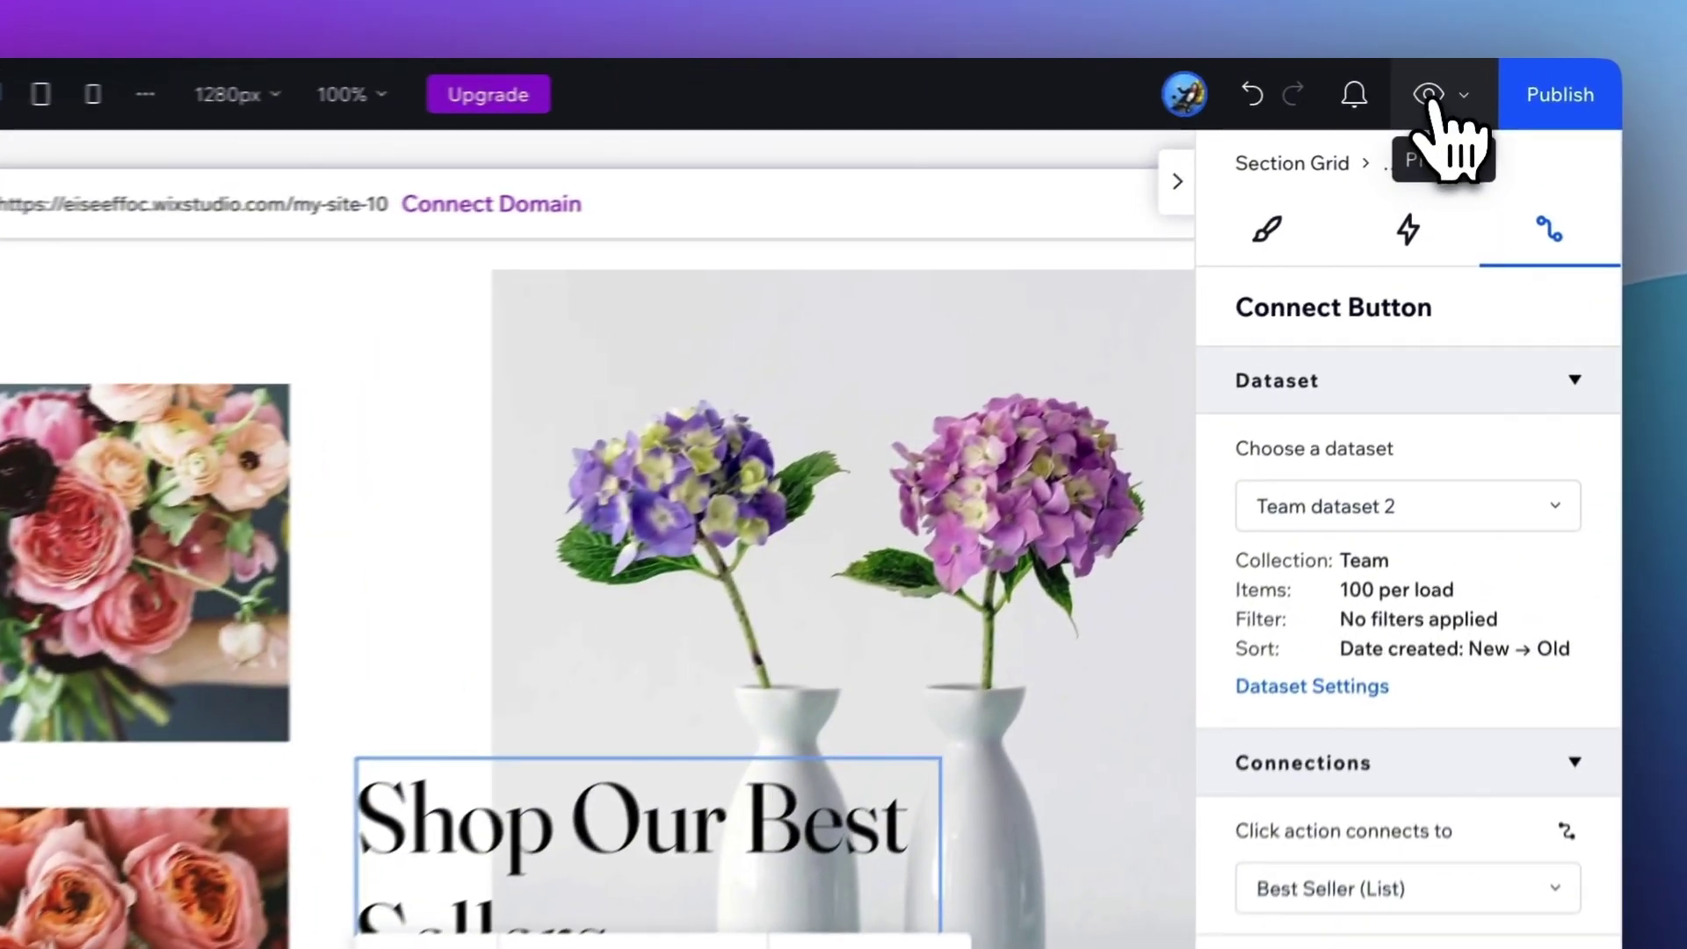
Preview the site and scroll the Best Sellers page's Always, Pink and Glowing cards.
click(1467, 77)
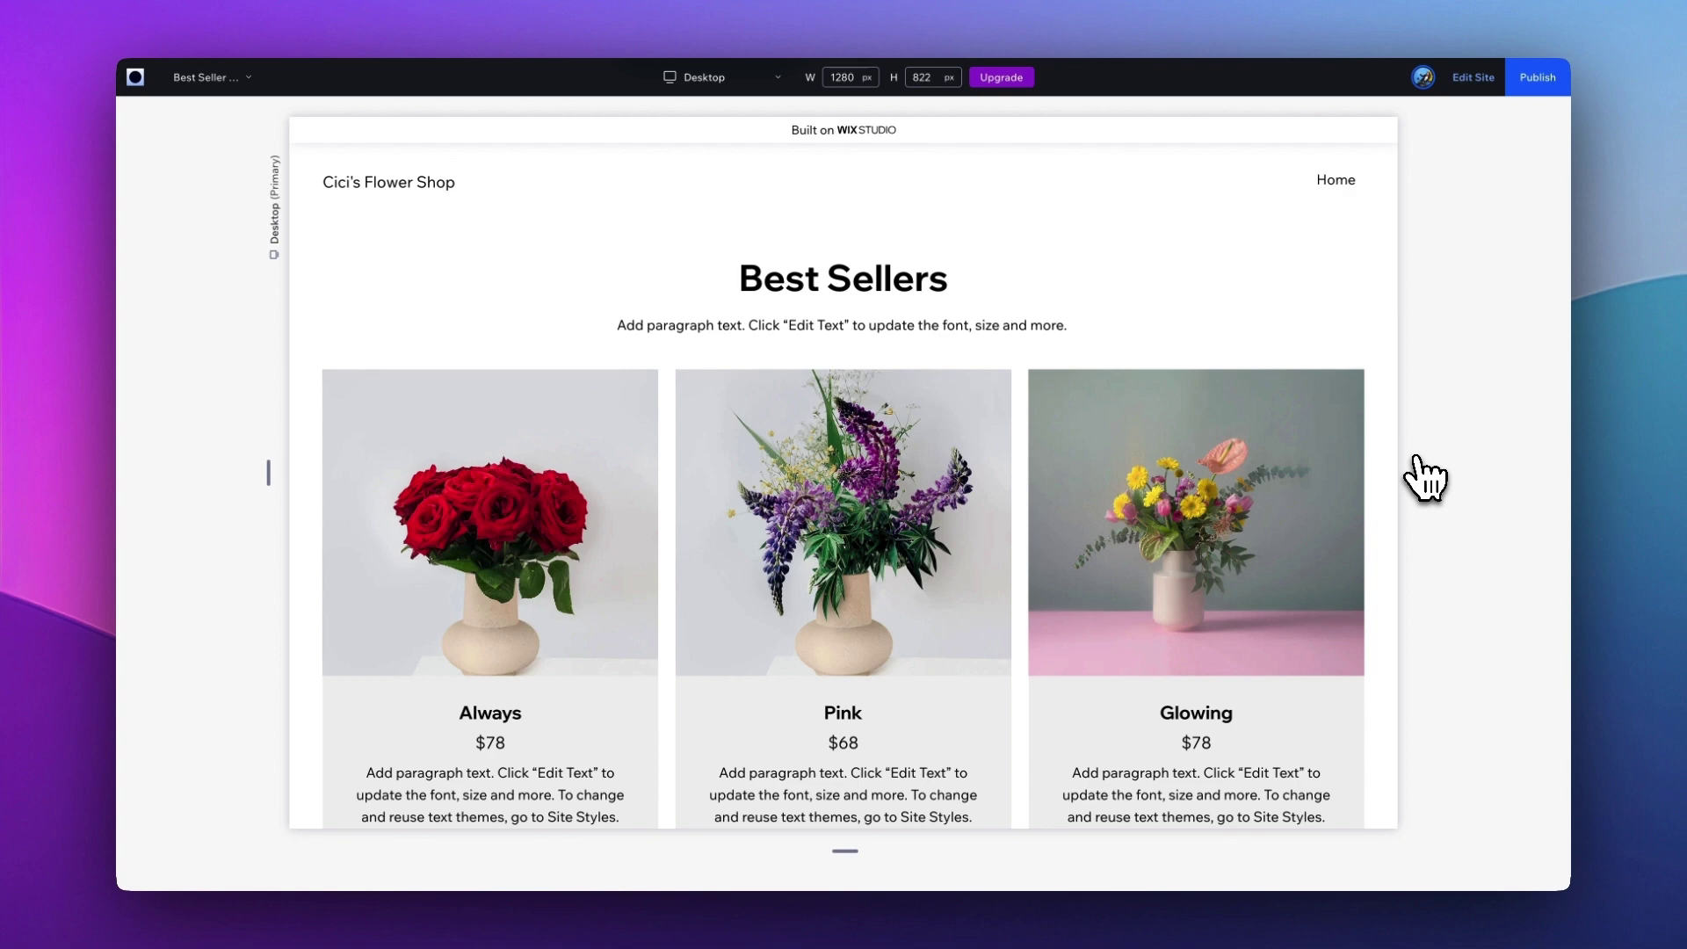
scroll(1423, 479, down, 5)
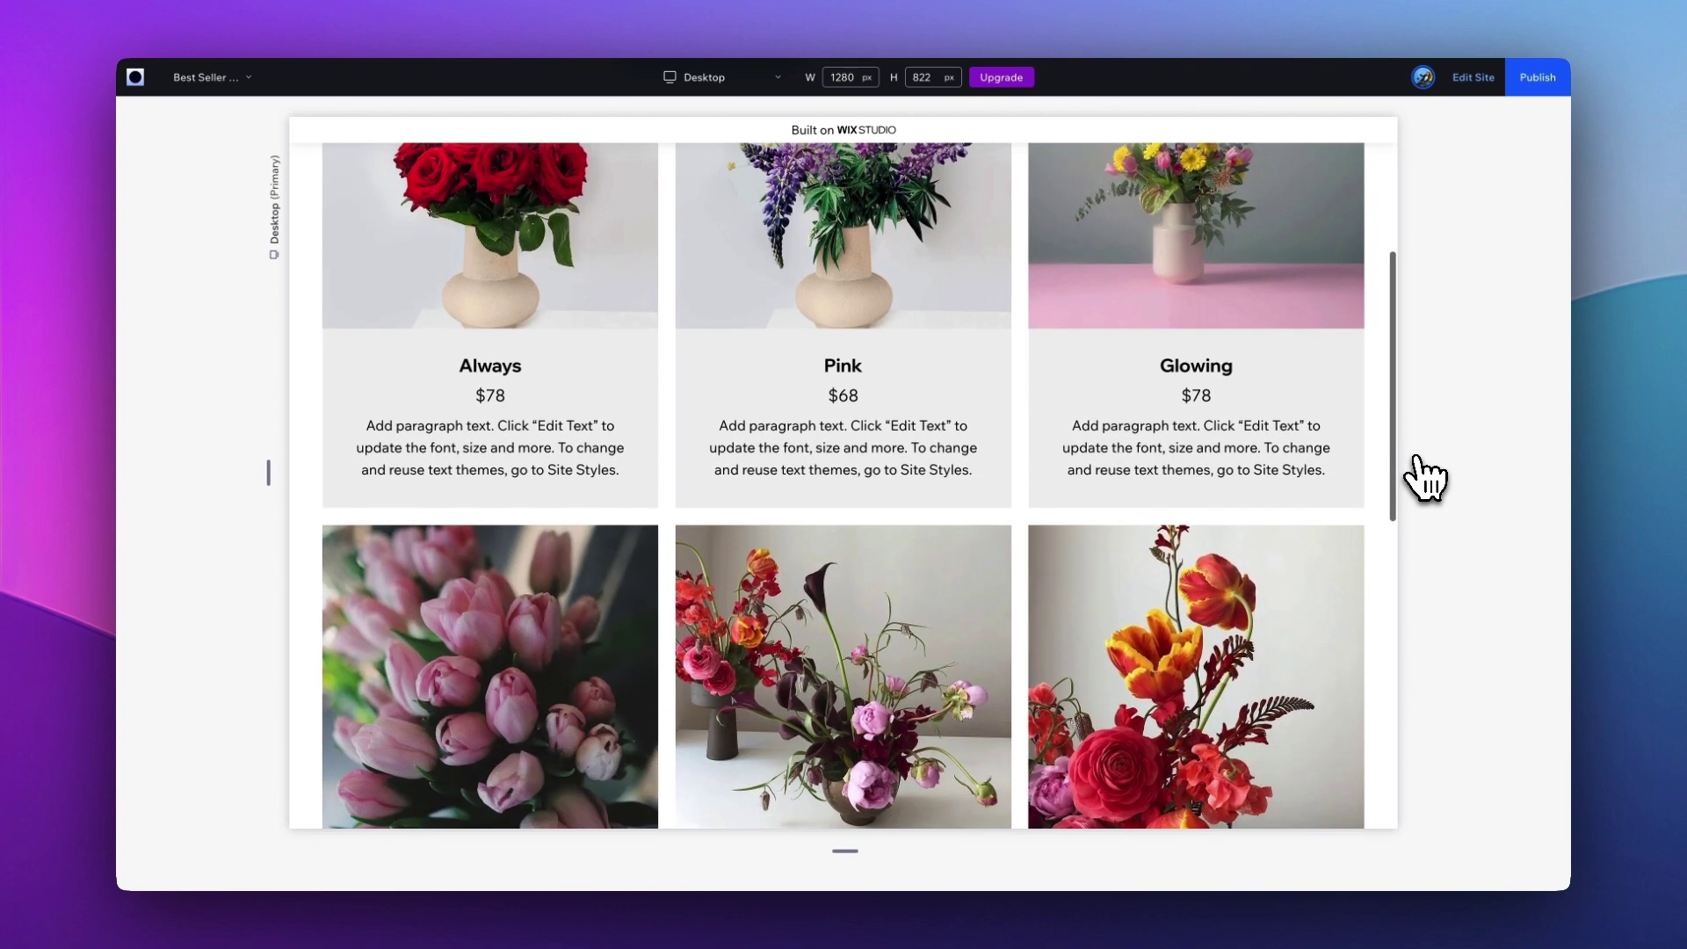
scroll(1421, 474, down, 3)
scroll(1422, 474, up, 5)
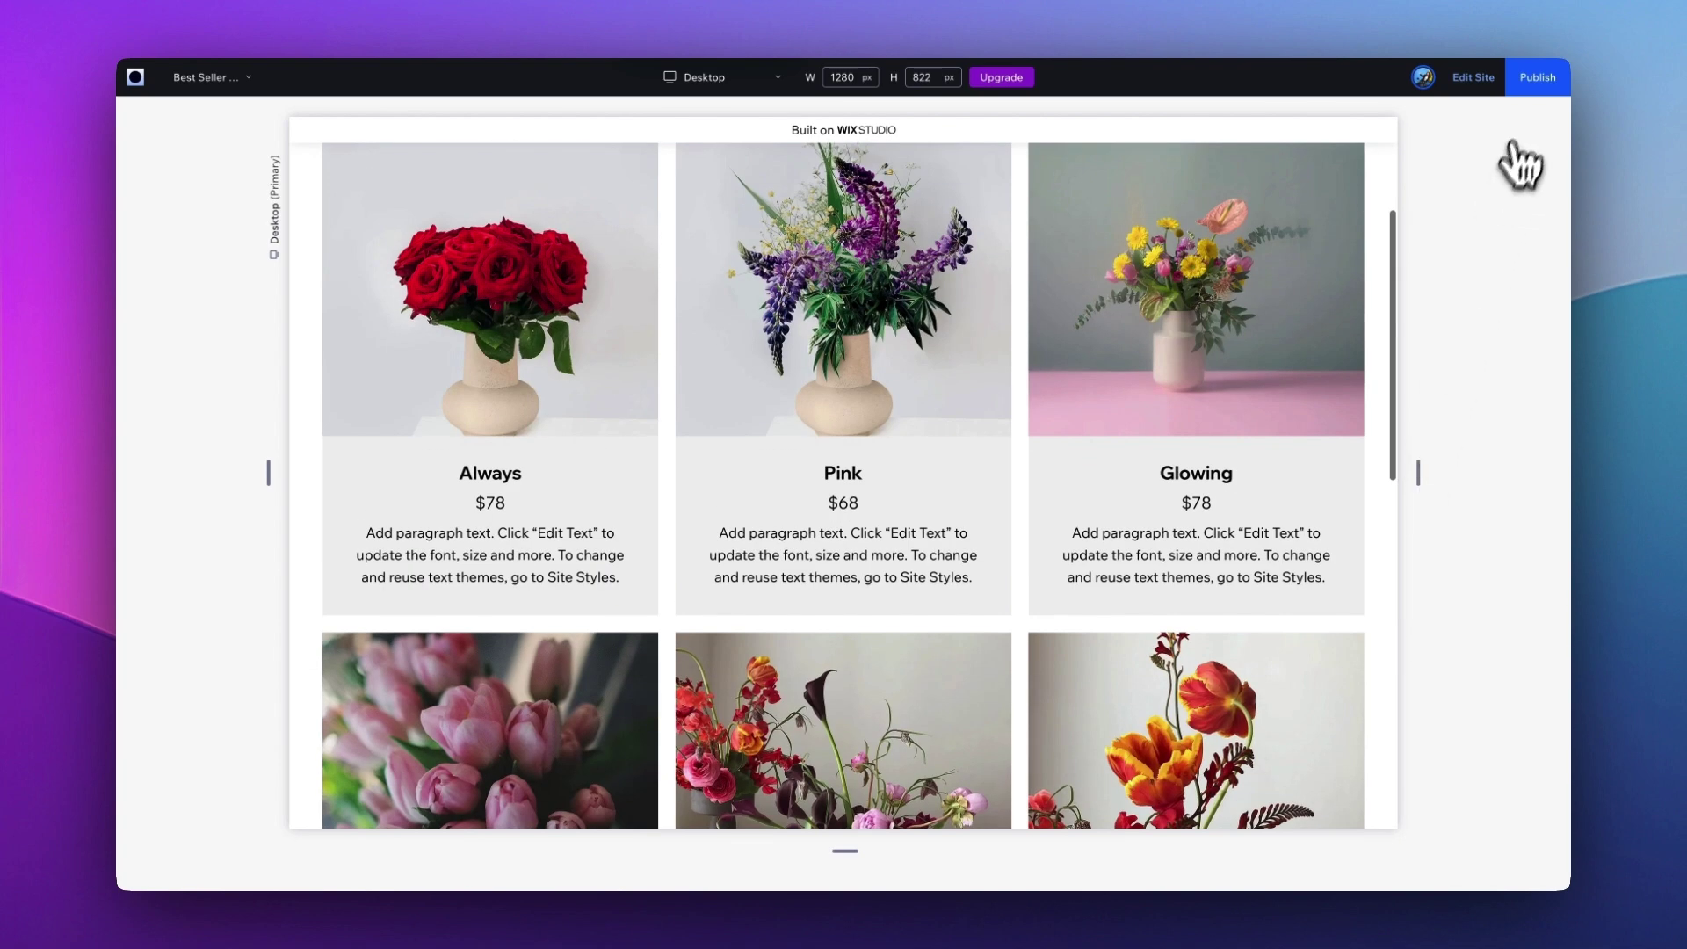
scroll(1468, 261, up, 3)
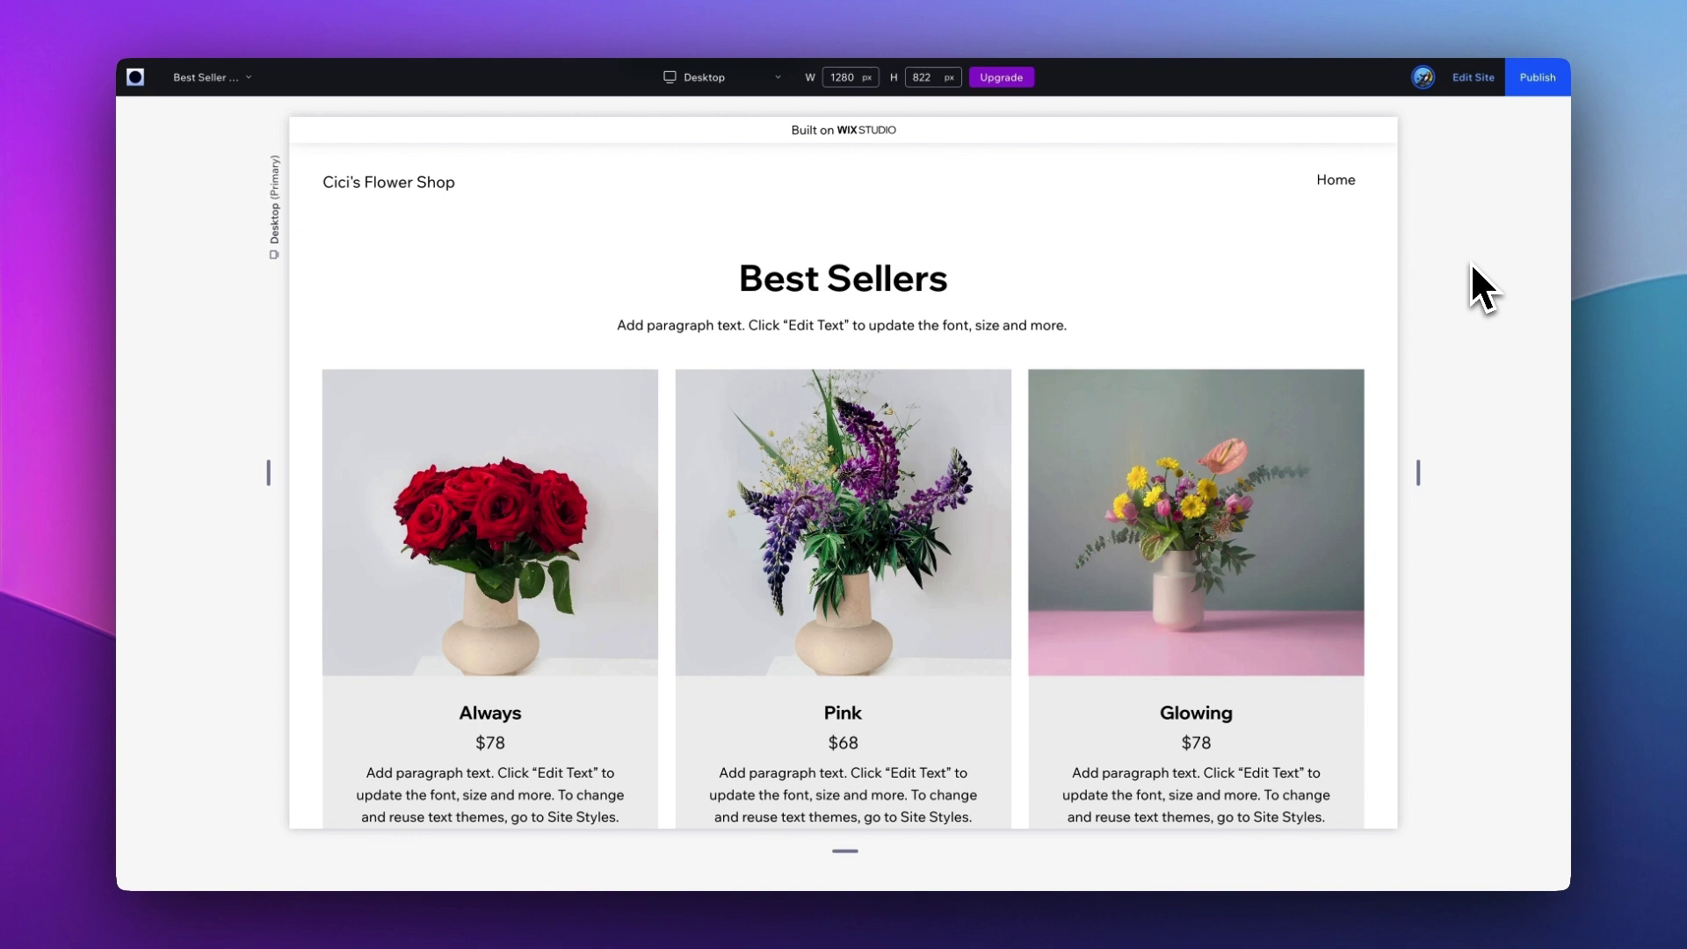
Leave preview, dismiss the popup, and publish with the free domain ciciflowershop.
click(1472, 78)
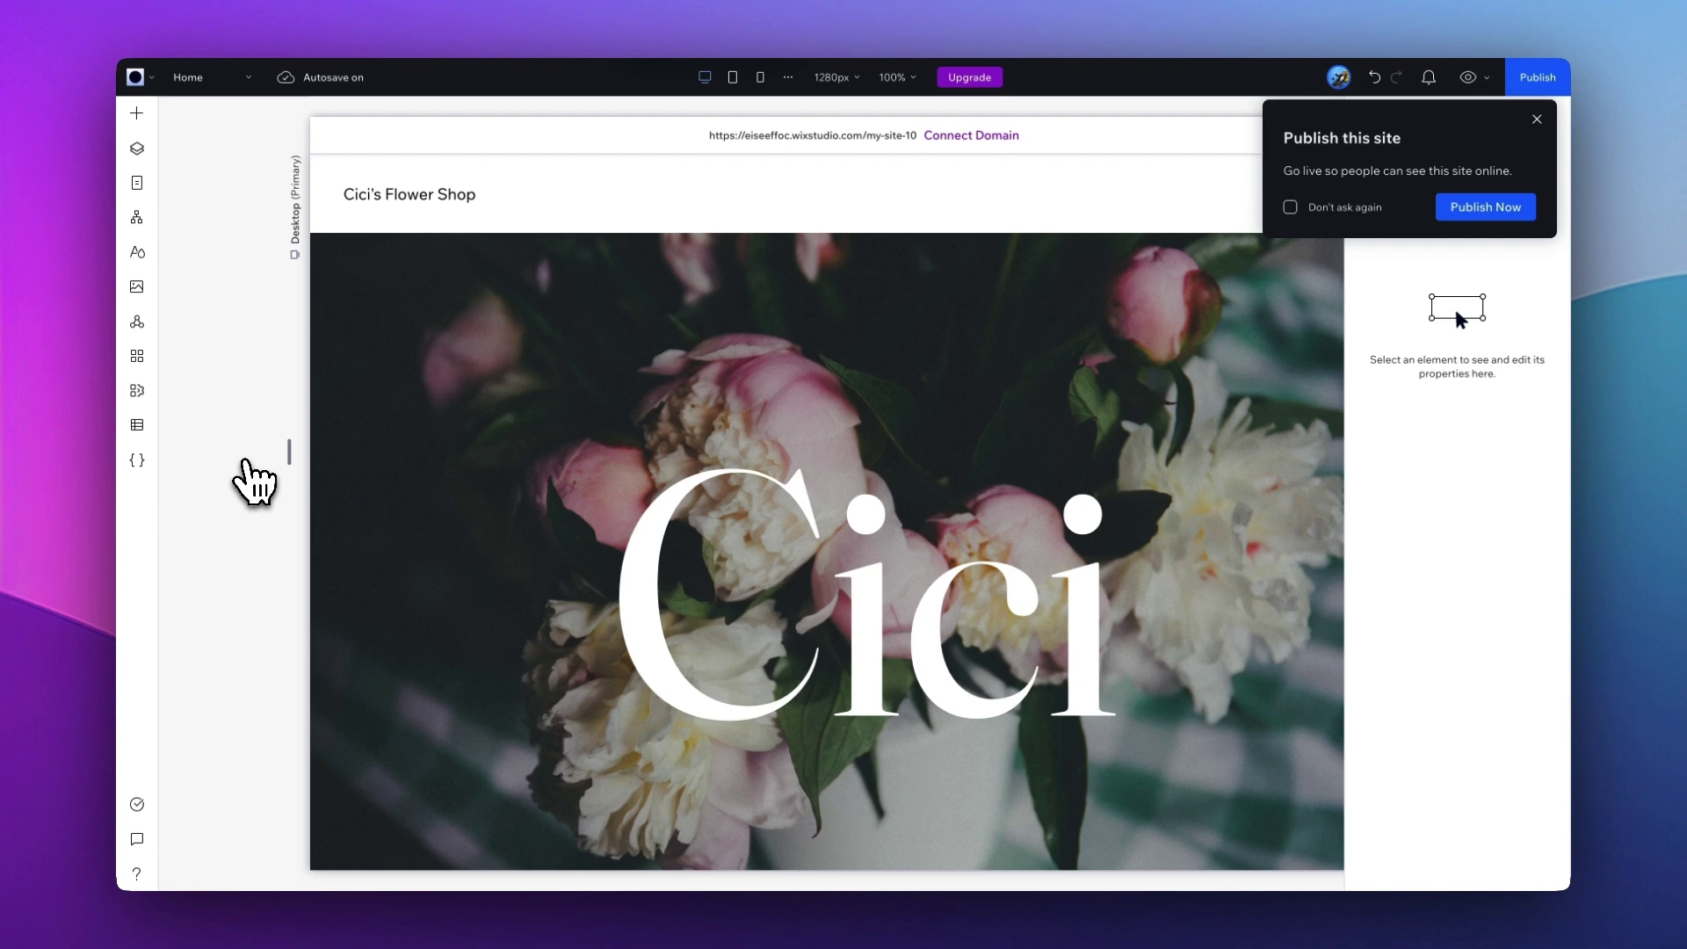
click(246, 461)
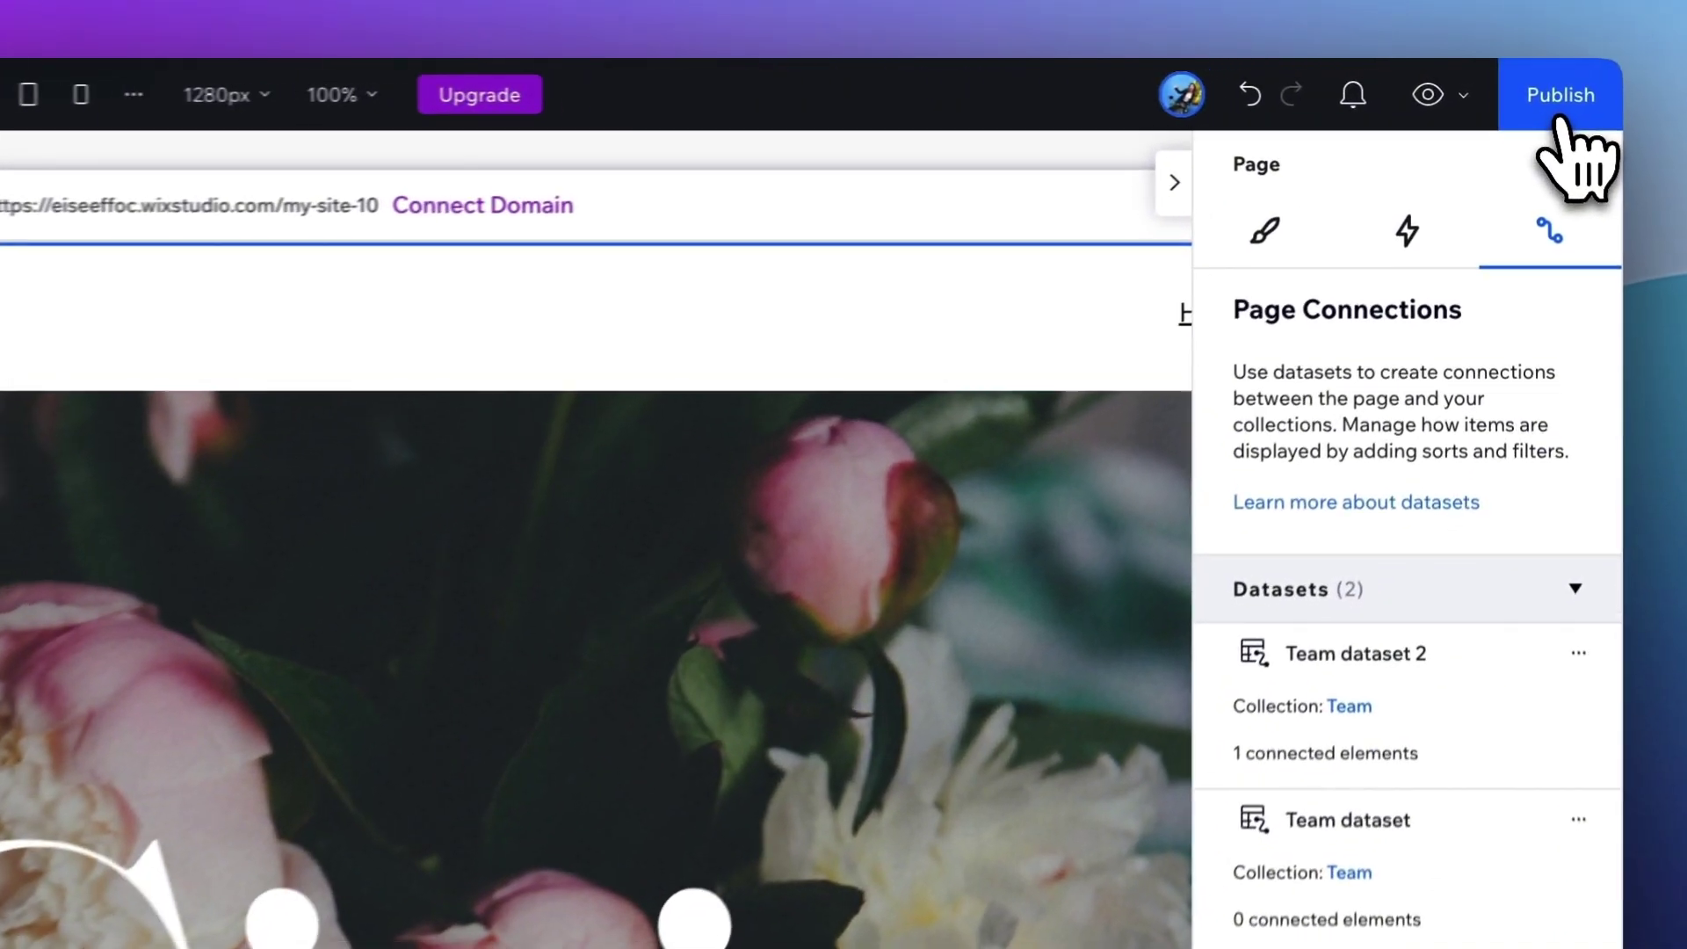
click(1535, 79)
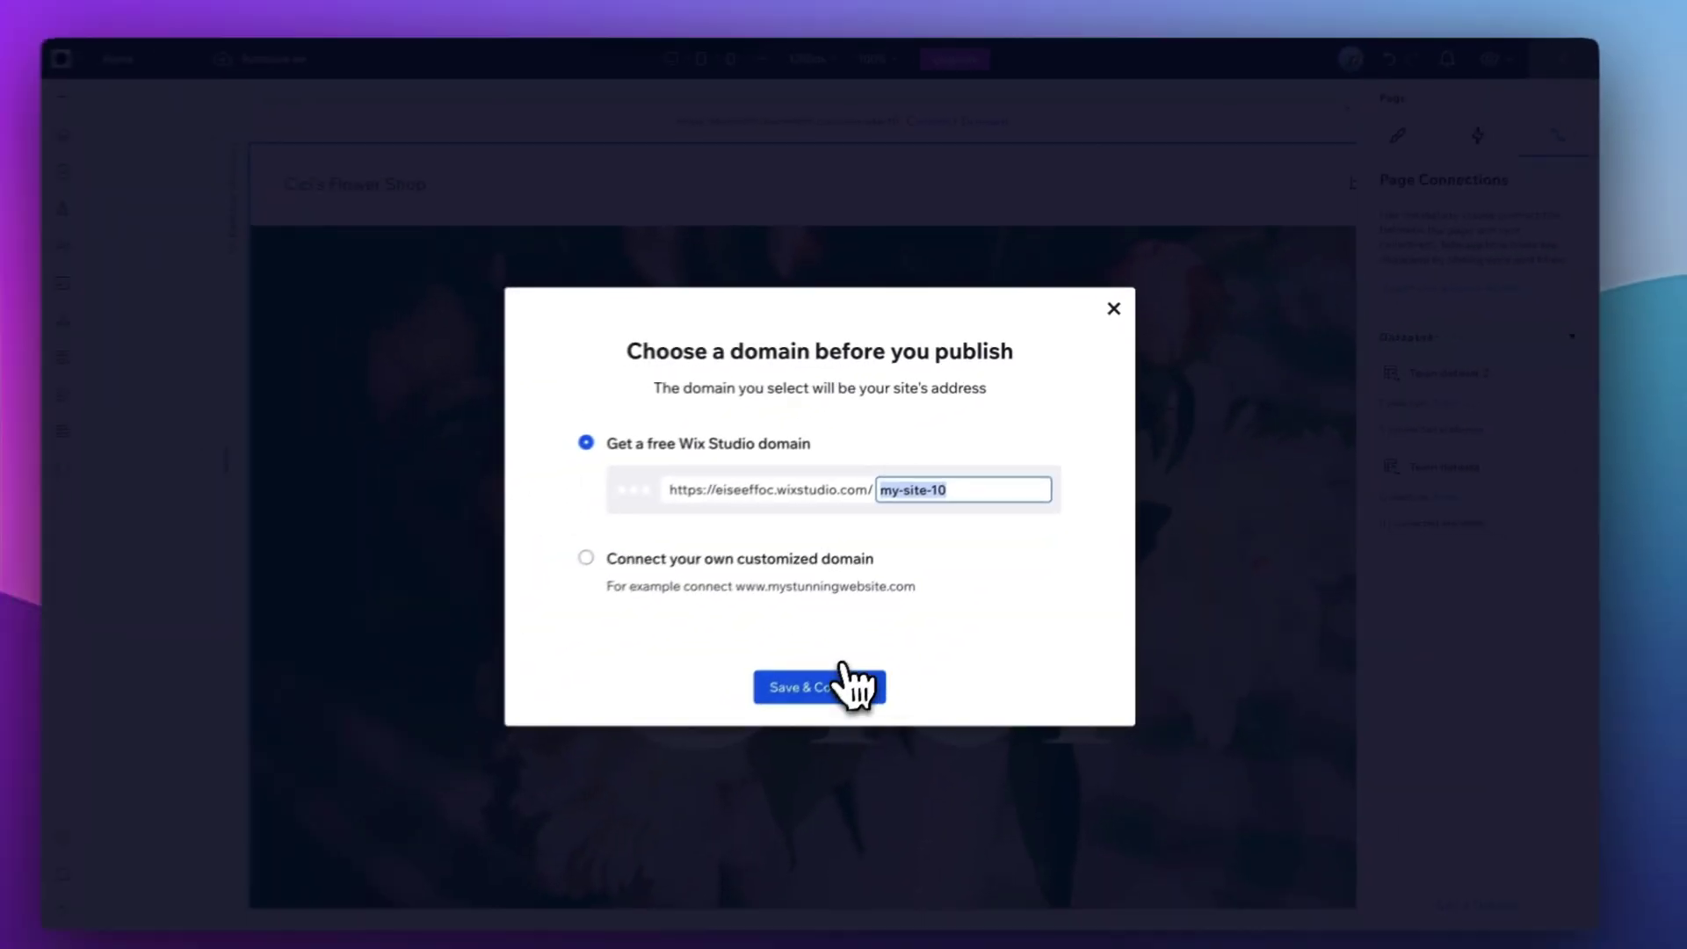
text(ciciflowershop)
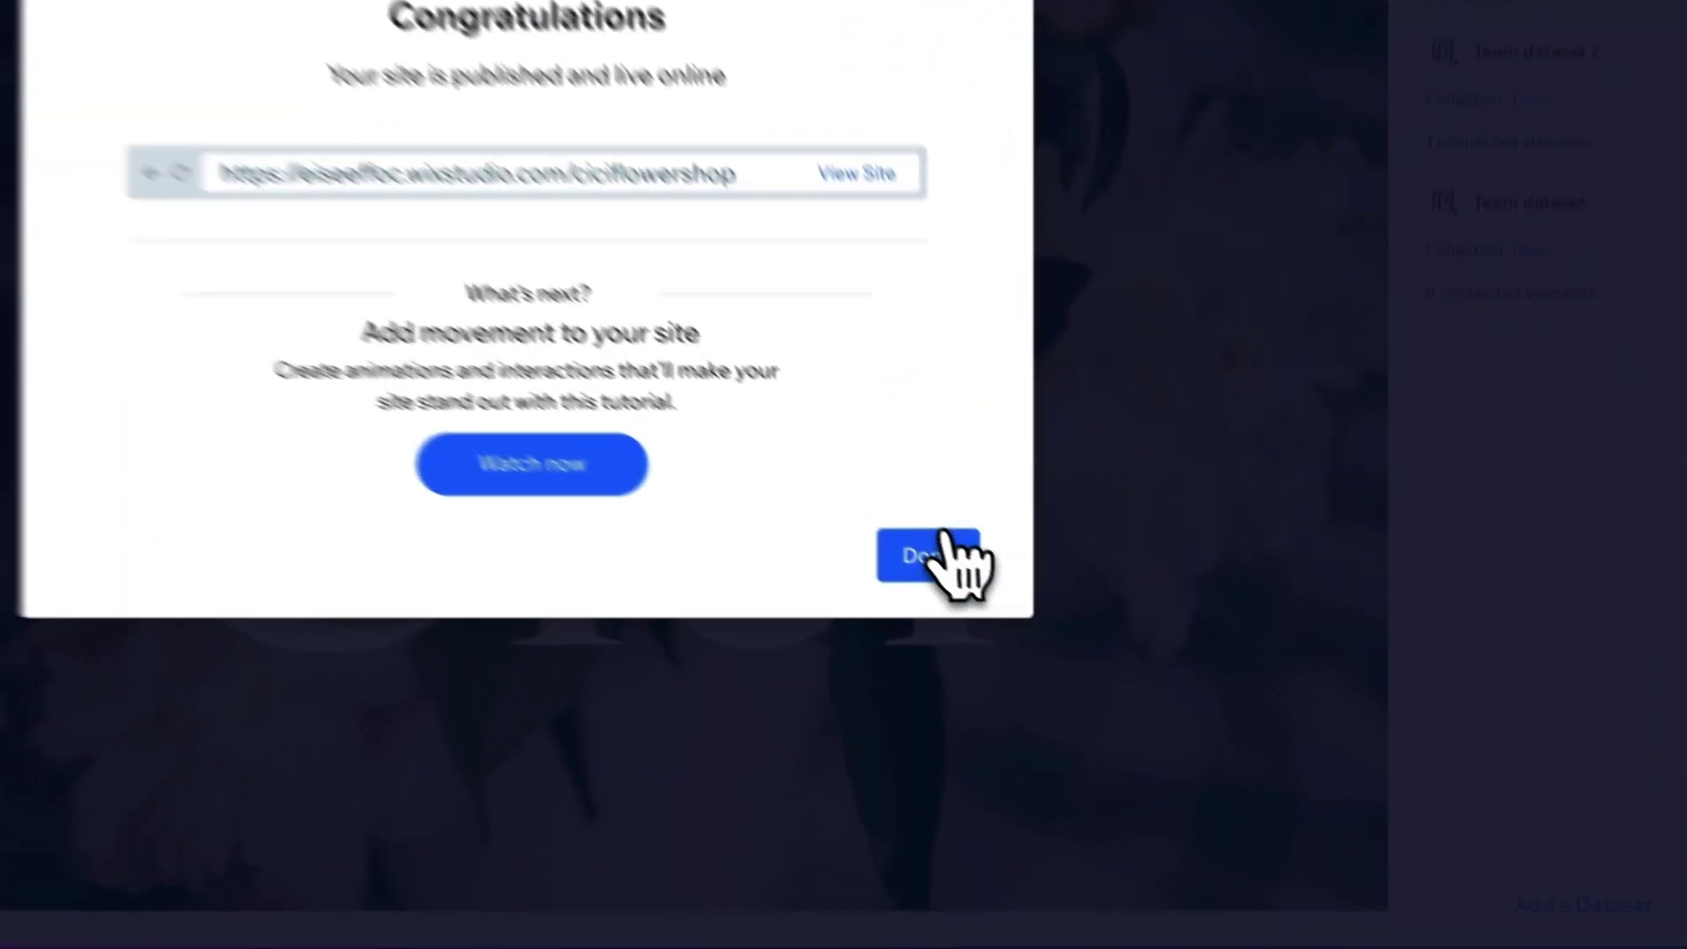
Dismiss the publish congratulations message and show the Video Tutorials list from Help.
click(1082, 664)
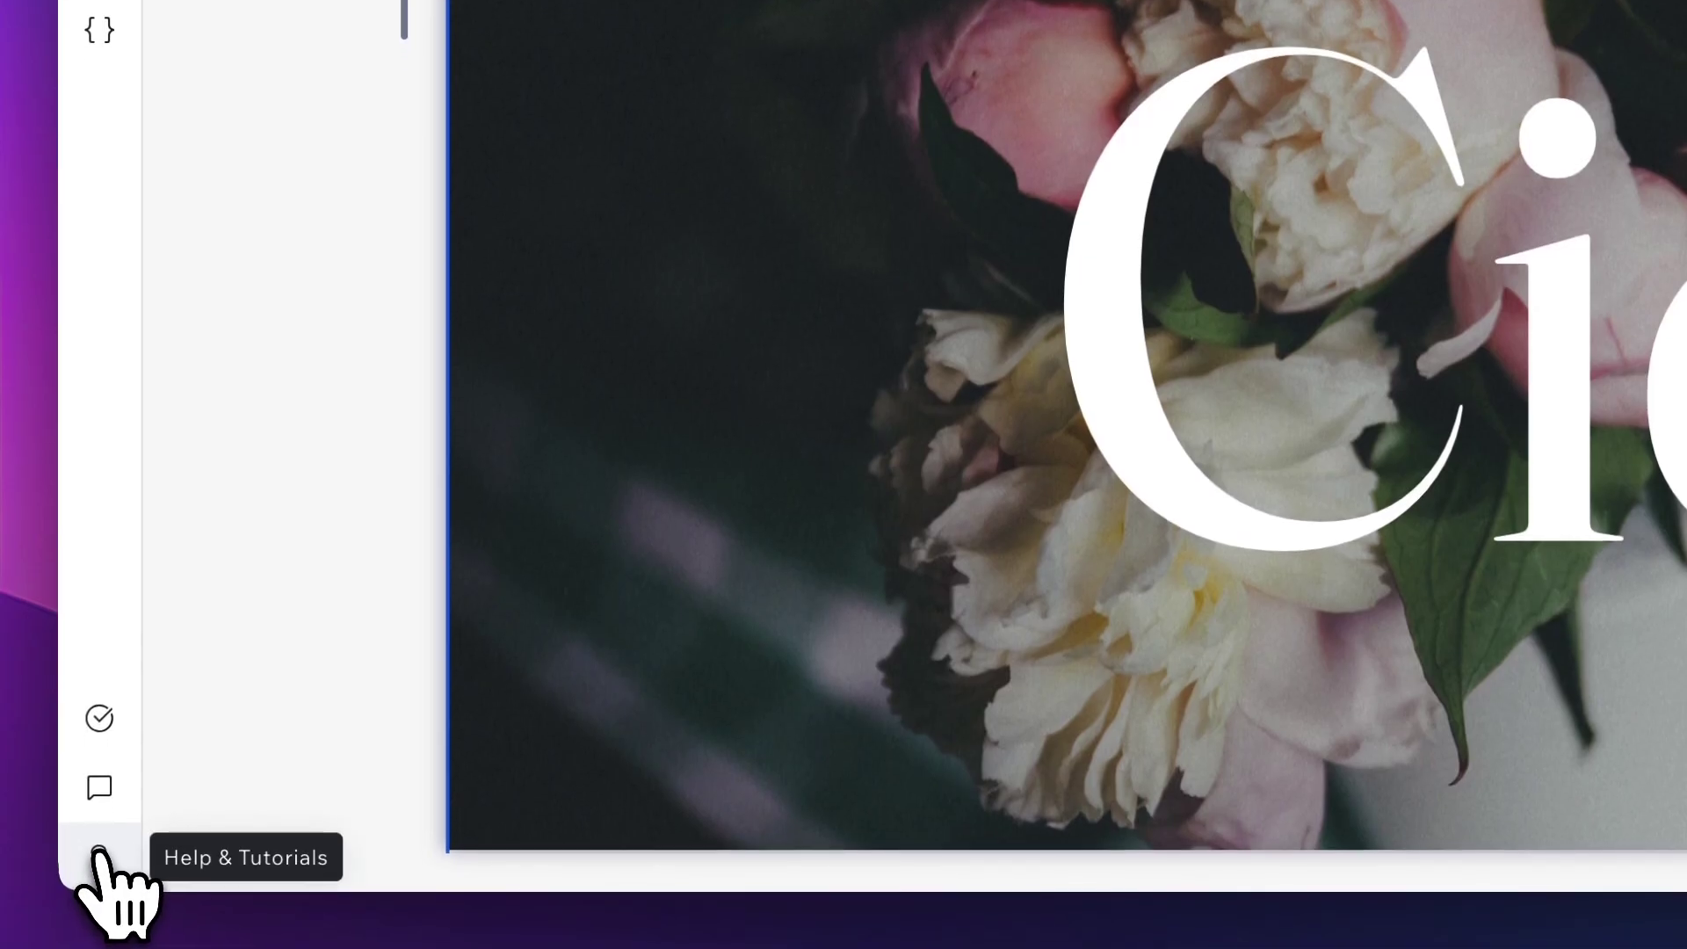
click(136, 873)
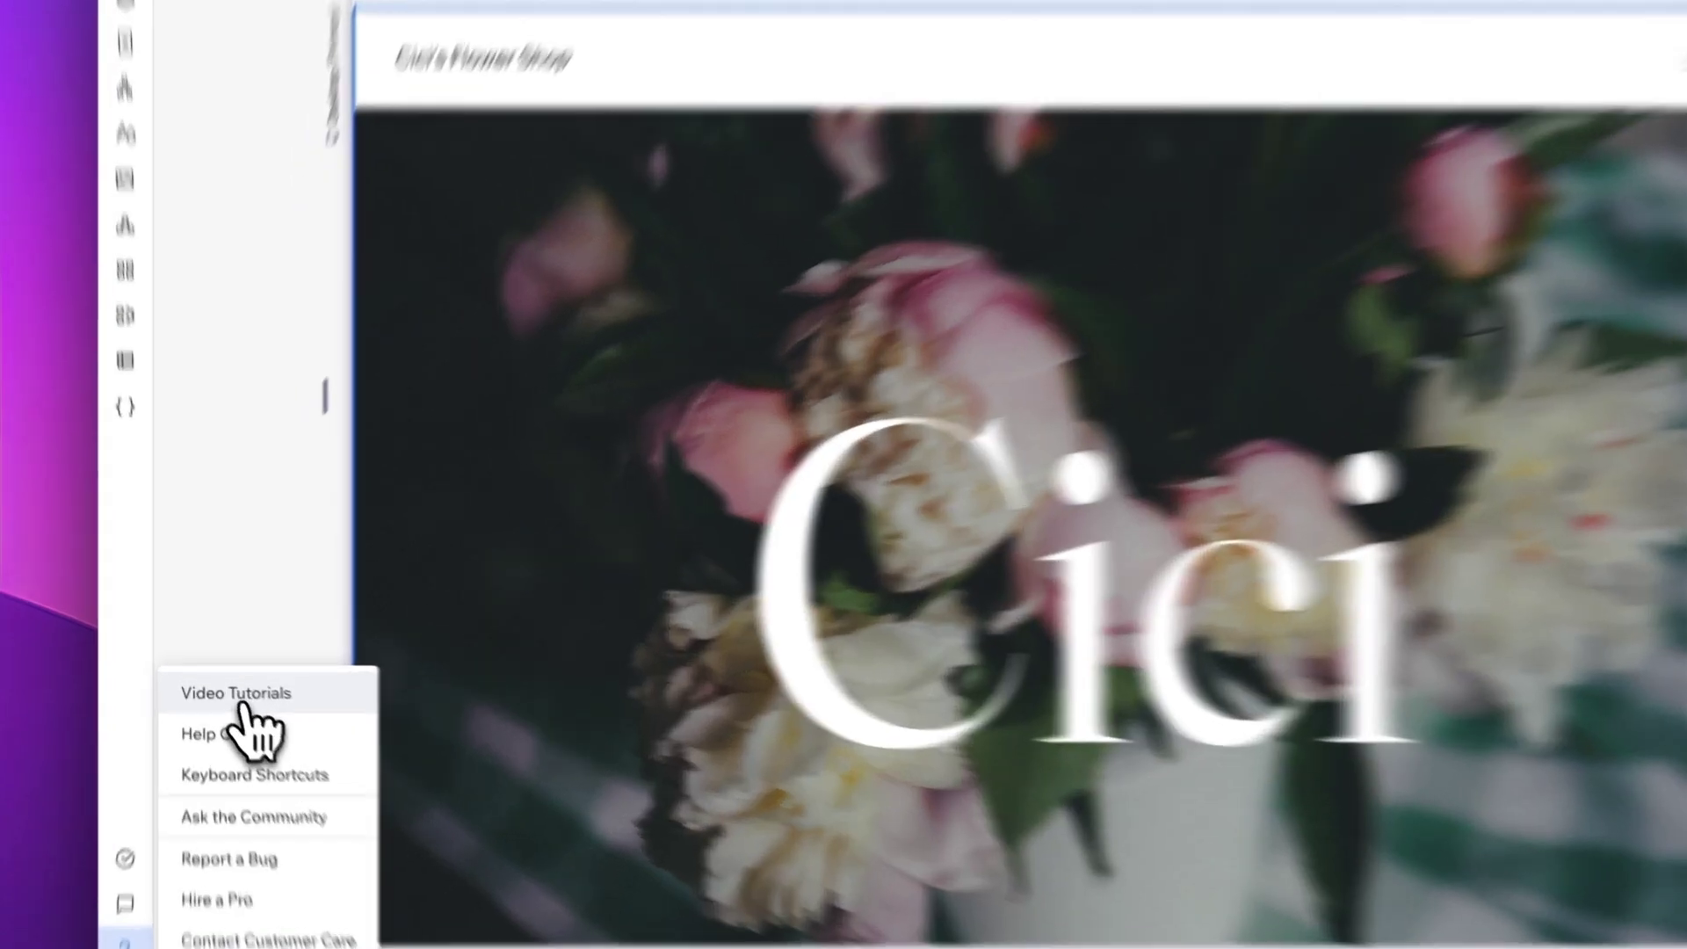
click(225, 681)
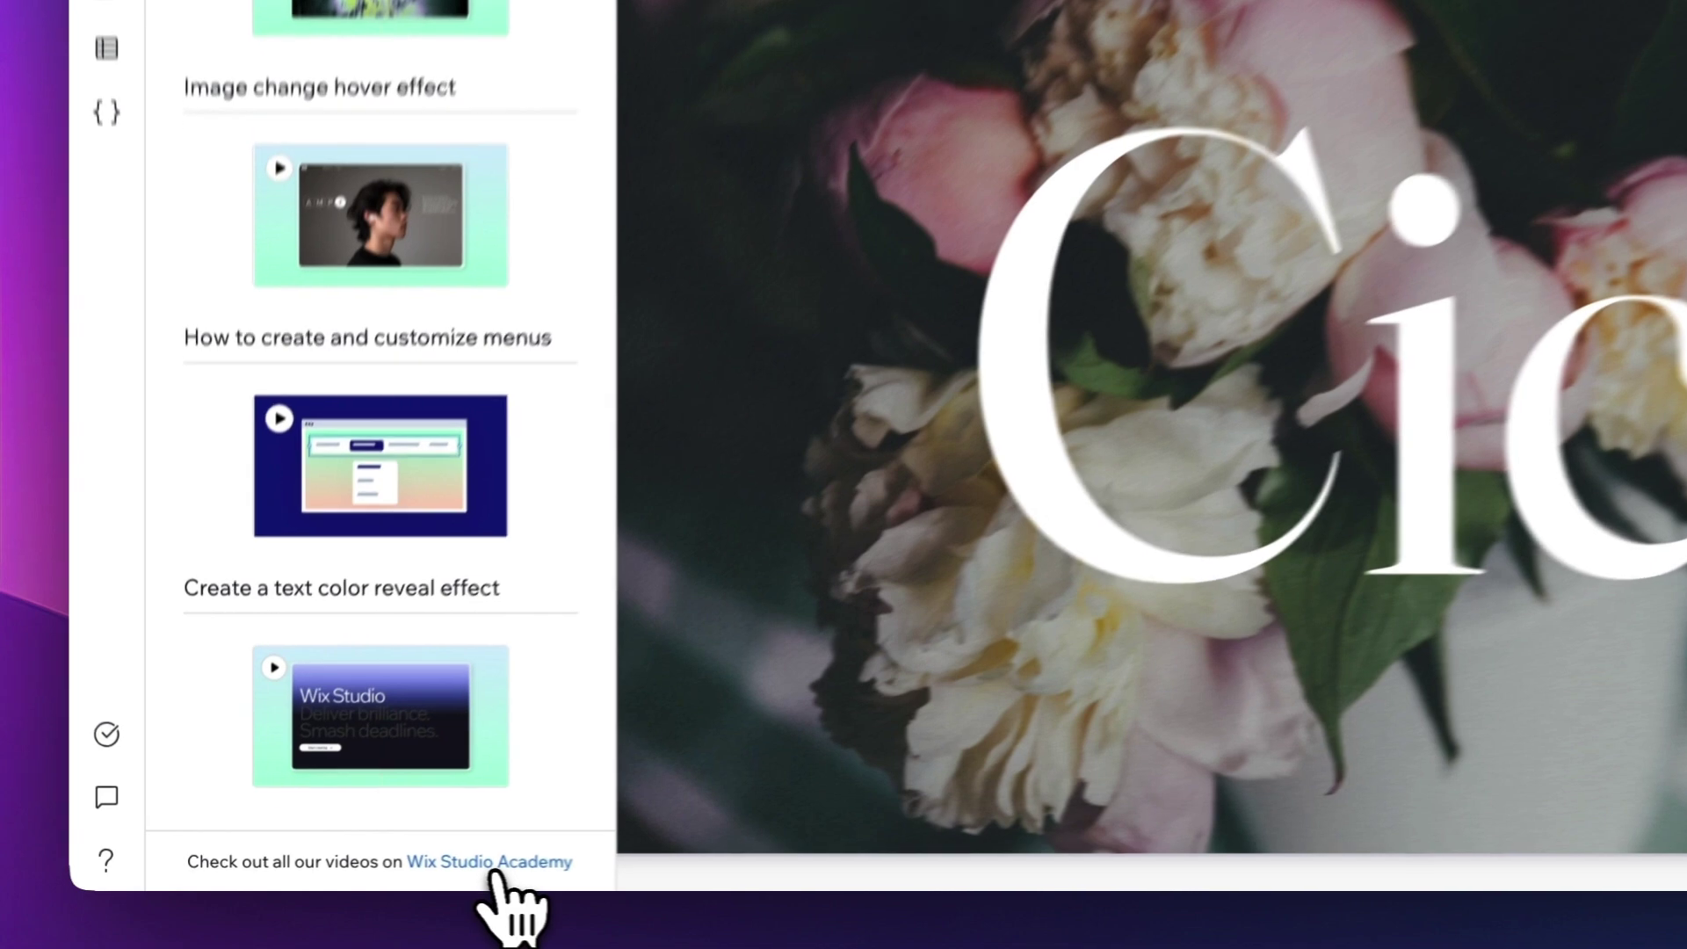
Go to Wix Studio Academy from the tutorials panel and browse its Learn the Wix Studio way page.
click(352, 877)
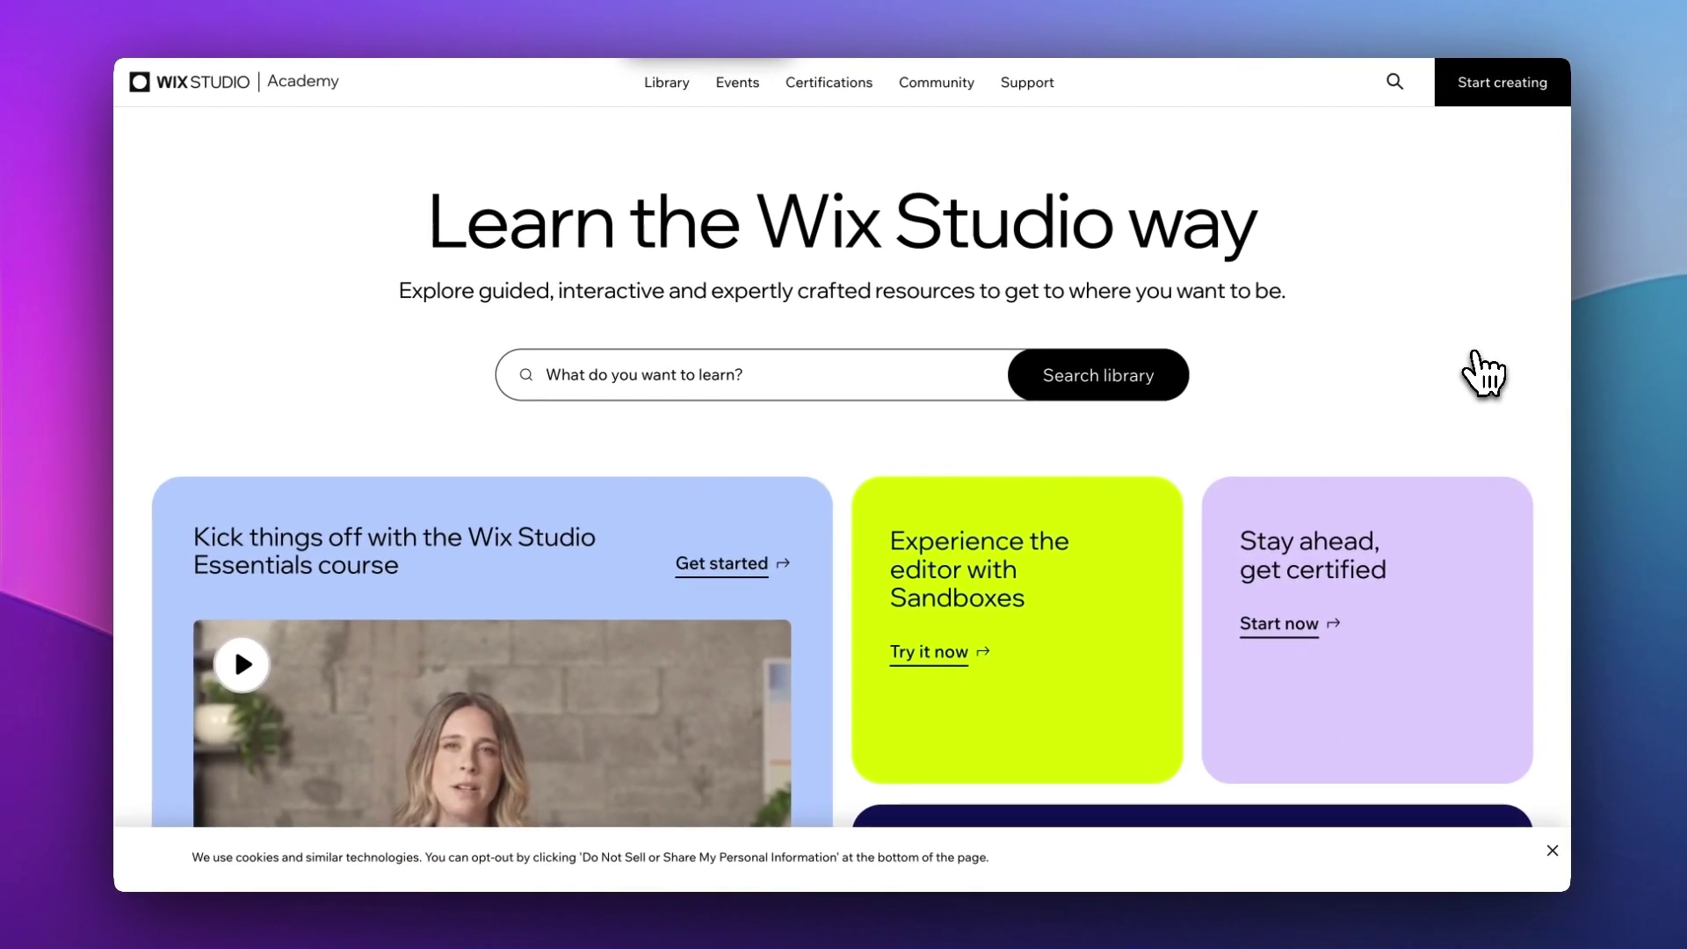
scroll(1485, 365, down, 3)
scroll(1485, 373, down, 3)
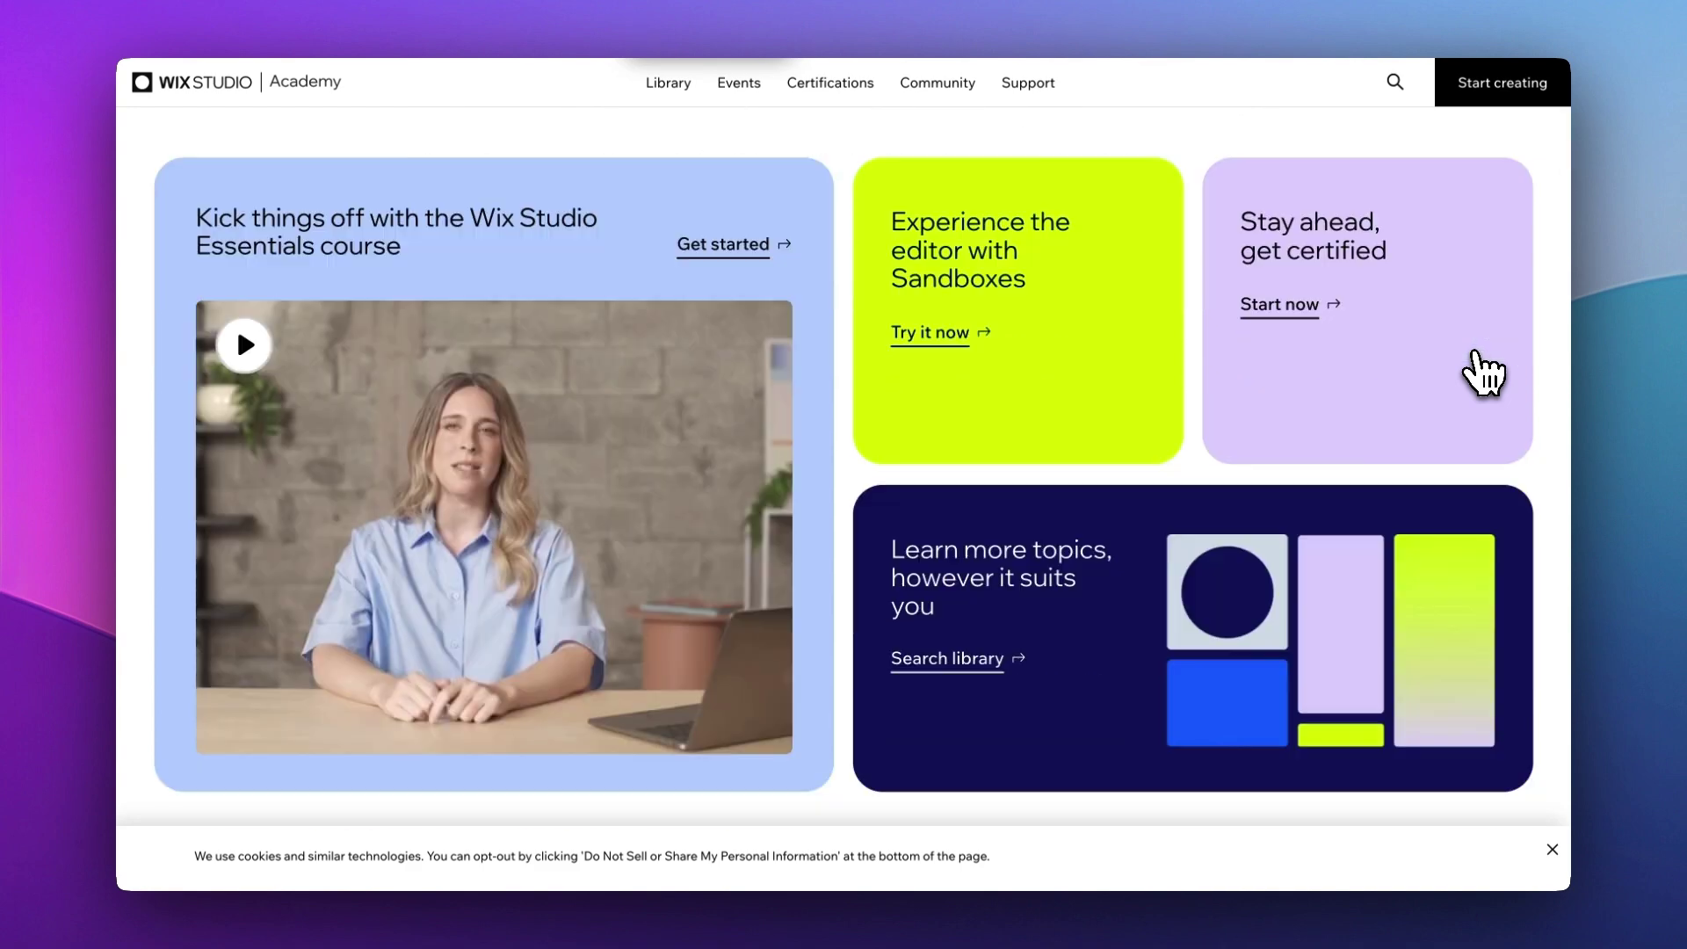
scroll(1485, 374, up, 5)
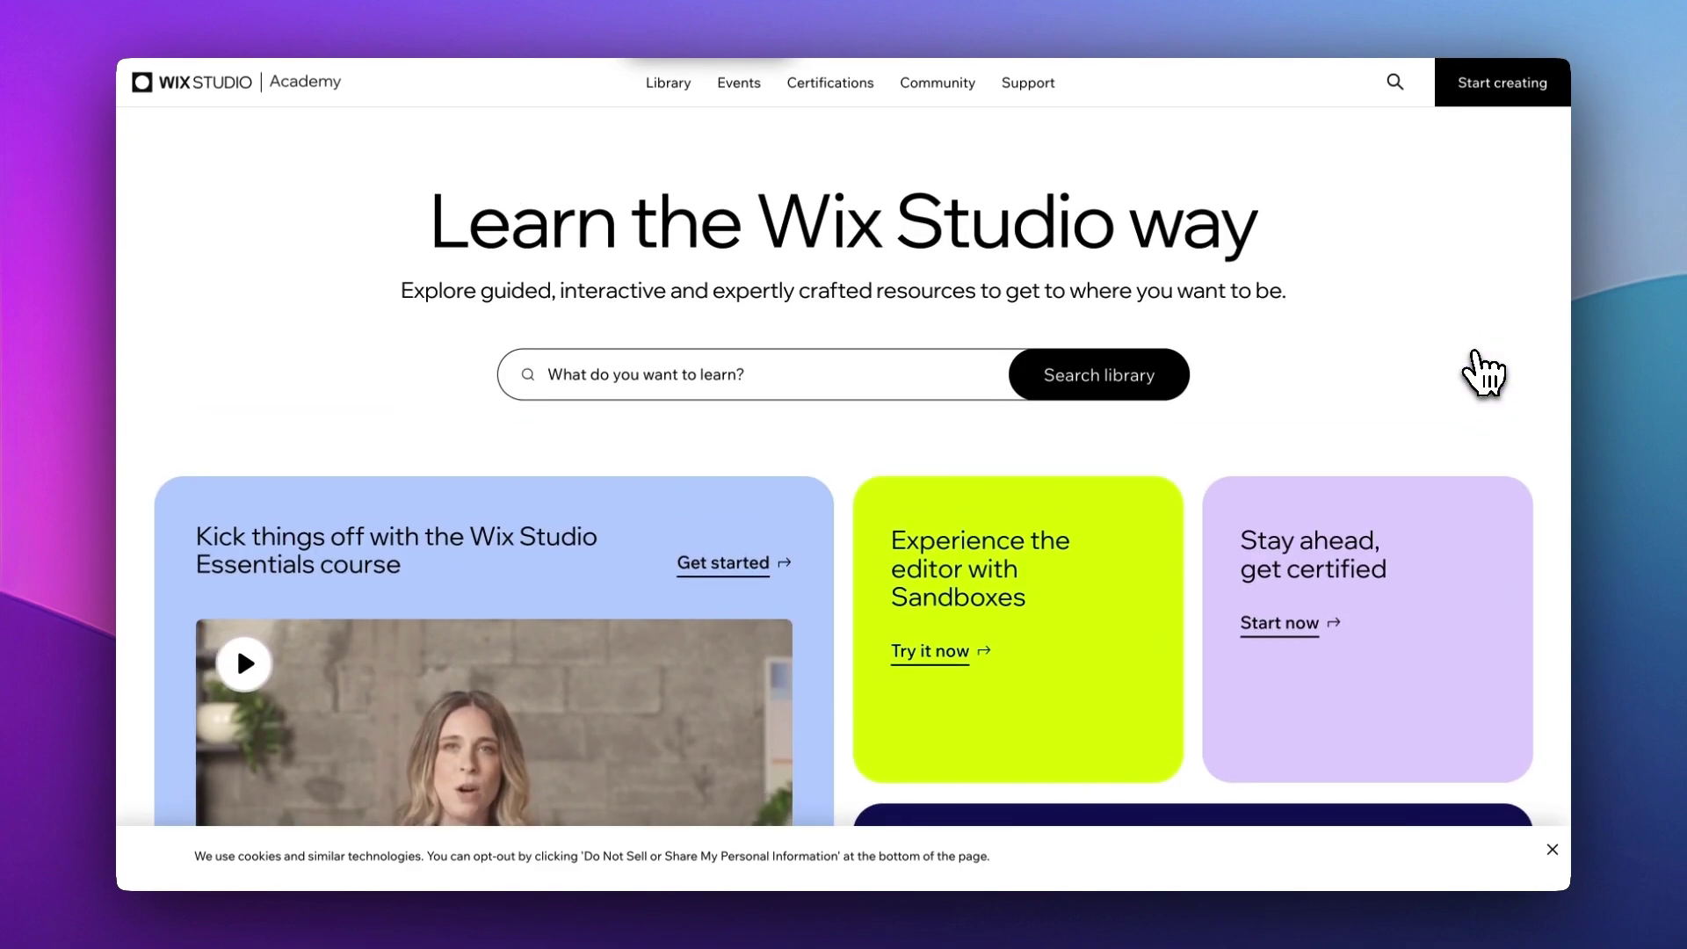